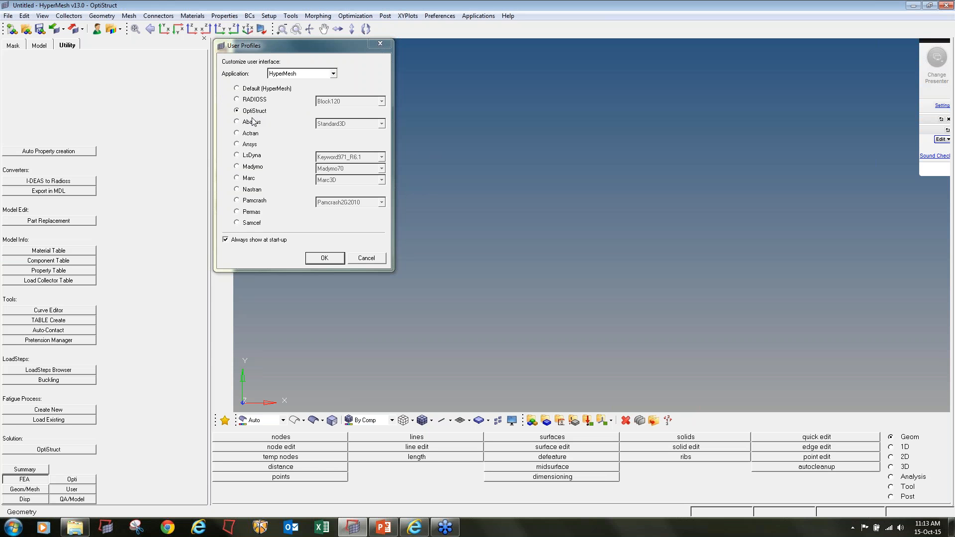
Look through the installed Altair HyperWorks 13.0 Student Edition and HyperWorks 13.0.0.97 (64-bit) programs
{"action": "left_click", "coordinate": [13, 527]}
{"action": "left_click", "coordinate": [34, 485]}
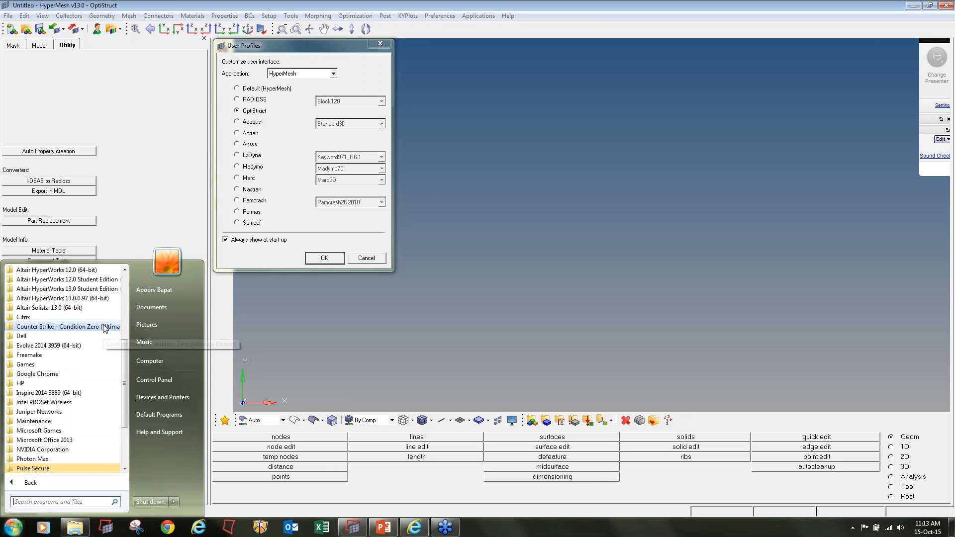
{"action": "left_click", "coordinate": [98, 294]}
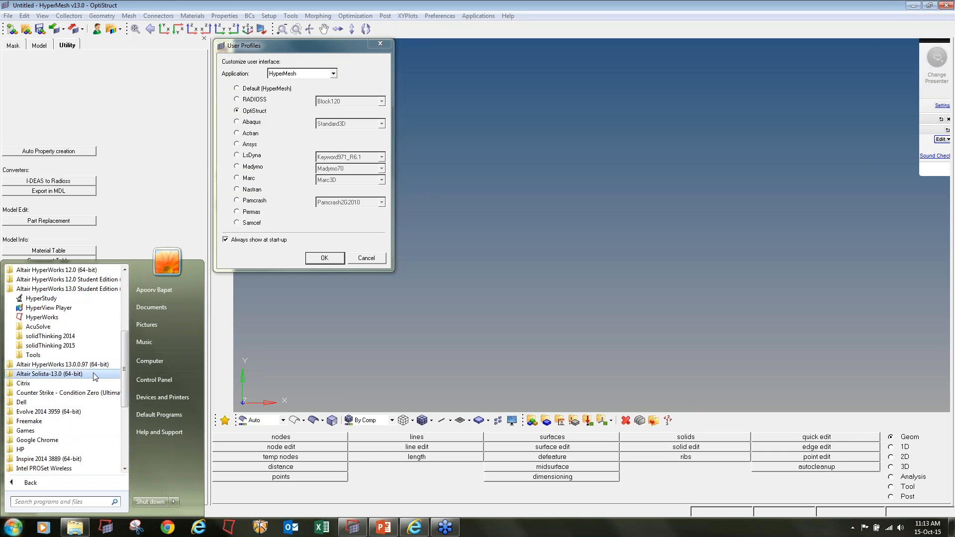
{"action": "left_click", "coordinate": [62, 367]}
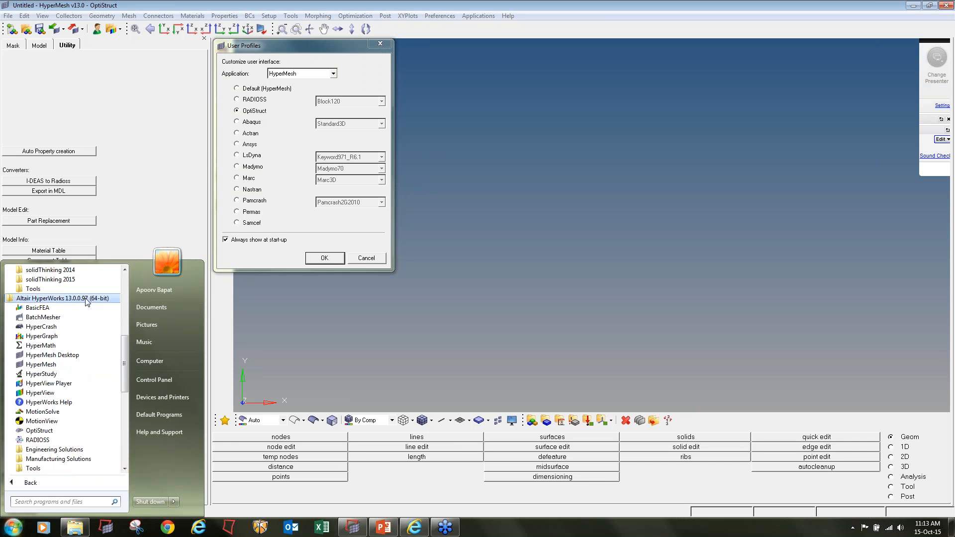
{"action": "scroll", "coordinate": [83, 309], "scroll_direction": "up", "scroll_amount": 2}
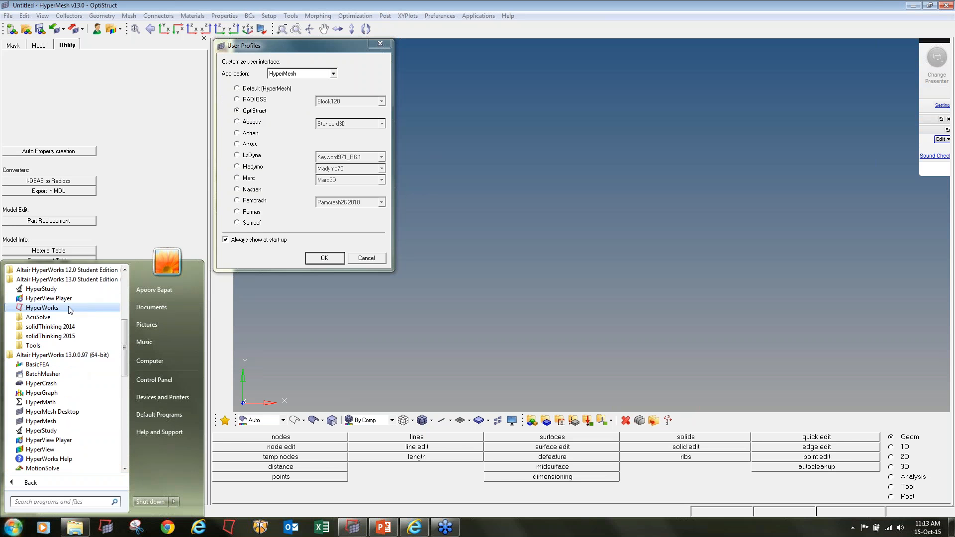
{"action": "left_click", "coordinate": [245, 125]}
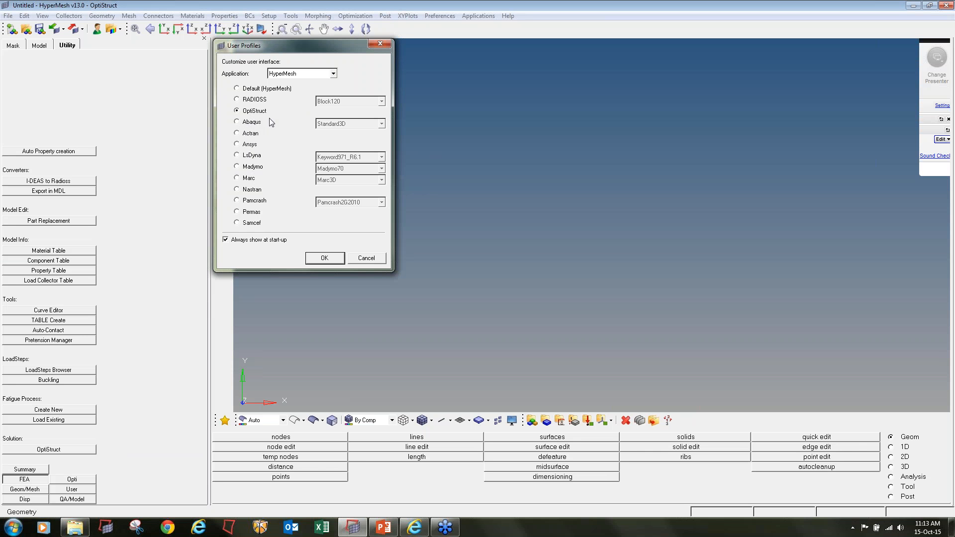
Load the OptiStruct user profile for the HyperMesh application
{"action": "left_click", "coordinate": [324, 258]}
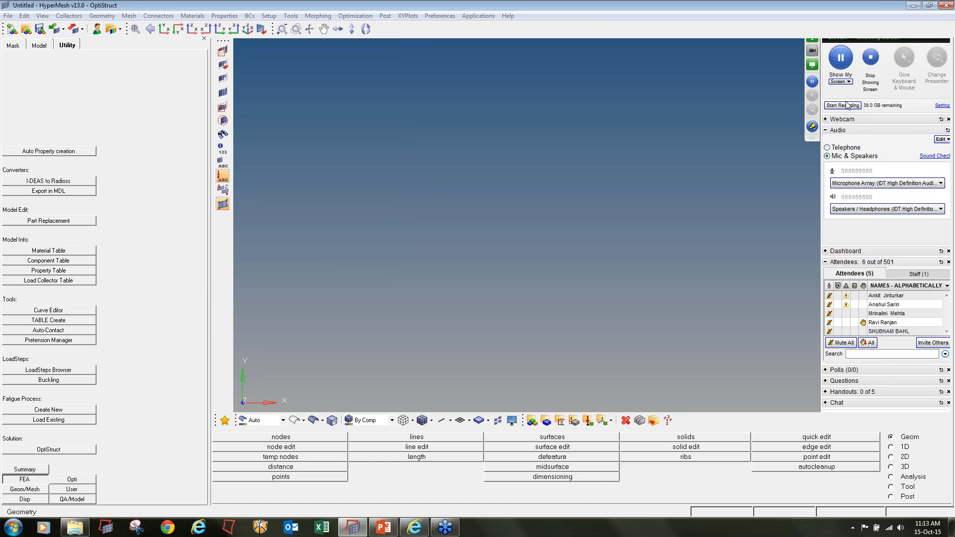
{"action": "left_click", "coordinate": [846, 104]}
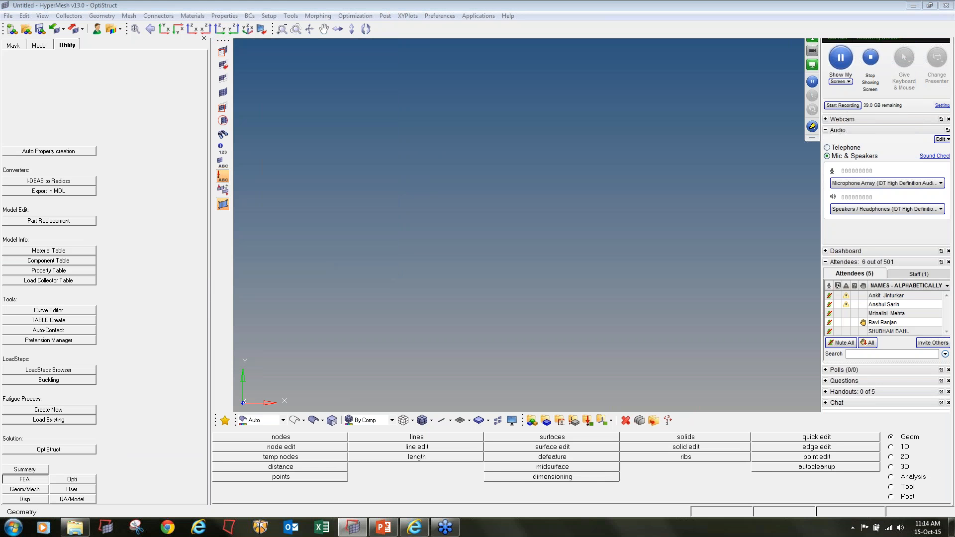
{"action": "left_click", "coordinate": [810, 20]}
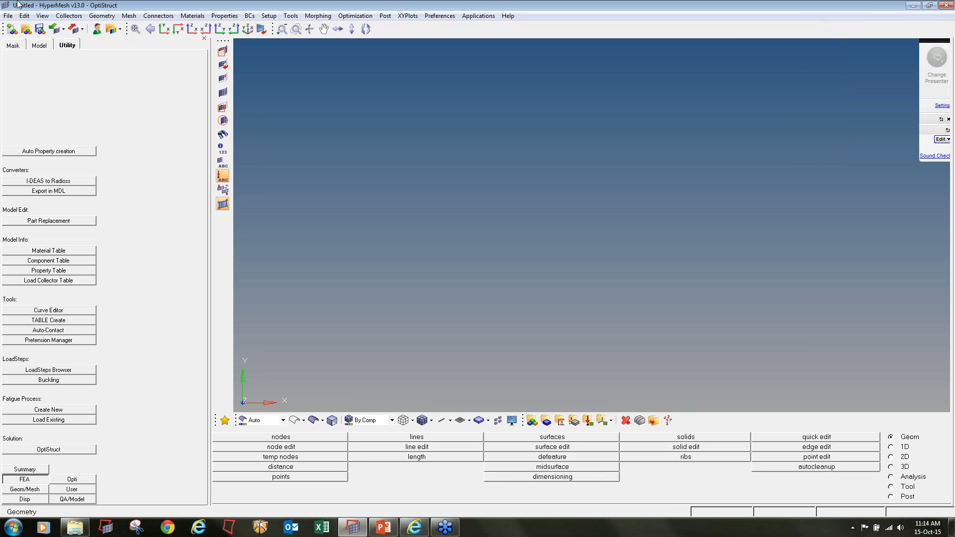
Open the model file 1D Supra Roll cage.hm and bring the whole frame into view
{"action": "left_click", "coordinate": [26, 33]}
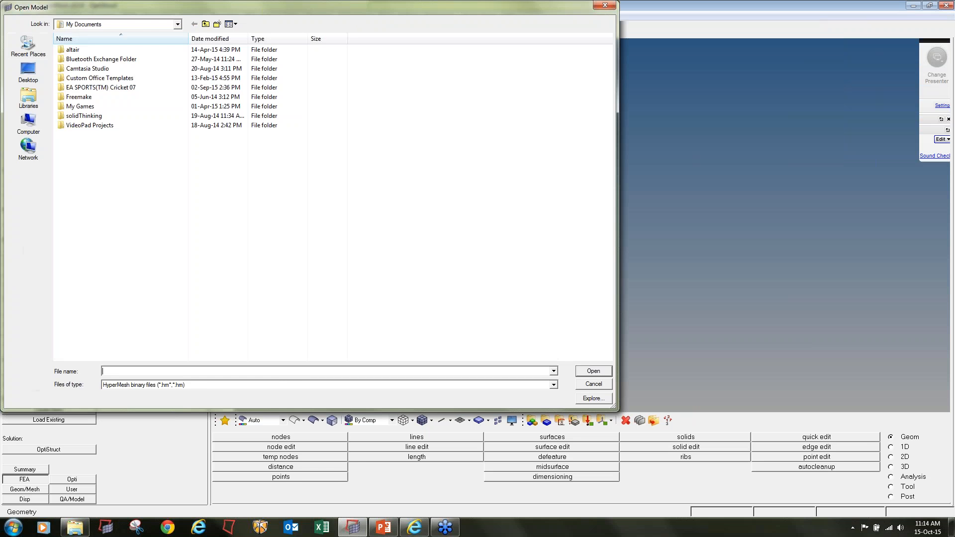
{"action": "type", "text": "C:\\Users\\apoob\\Desktop\\Formula Student India\\Day1\\1D Supra Roll cage.hm"}
{"action": "key", "text": "Return"}
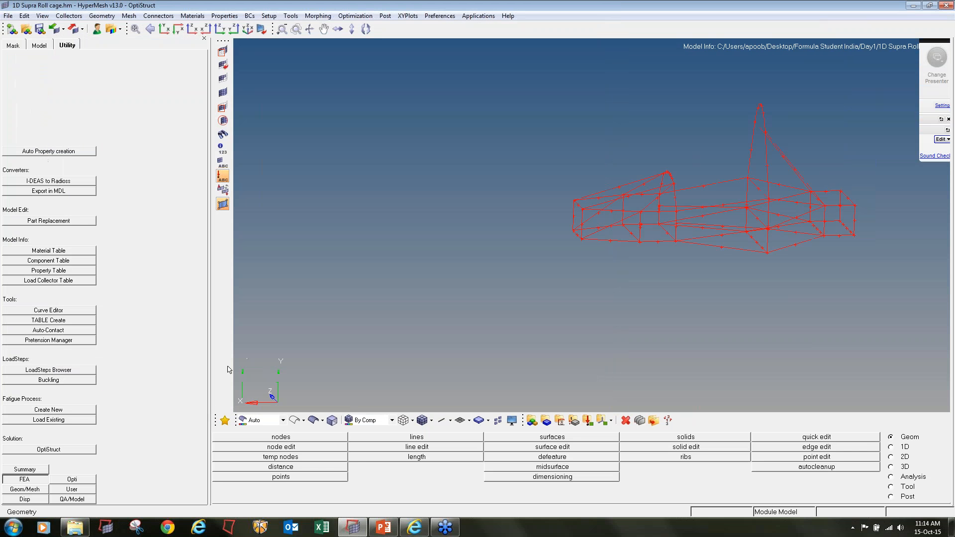
{"action": "right_click_drag", "start_coordinate": [717, 241], "coordinate": [622, 276], "text": "ctrl"}
{"action": "mouse_move", "coordinate": [622, 277]}
{"action": "left_mouse_down", "text": "ctrl"}
{"action": "mouse_move", "coordinate": [642, 258]}
{"action": "mouse_move", "coordinate": [635, 289]}
{"action": "left_mouse_up", "text": "ctrl"}
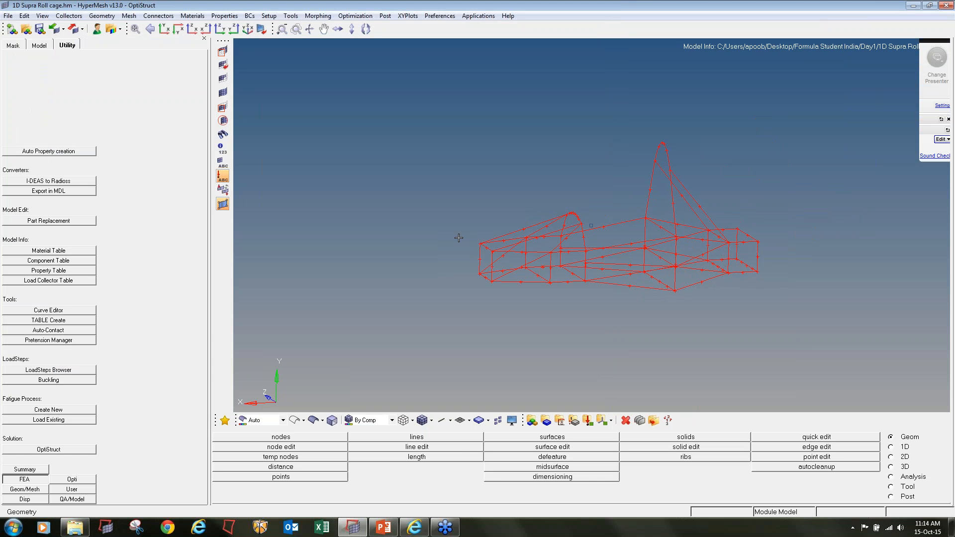
Rename the 3DSKETCH component to Roll_cage
{"action": "left_click", "coordinate": [39, 46]}
{"action": "left_click", "coordinate": [7, 103]}
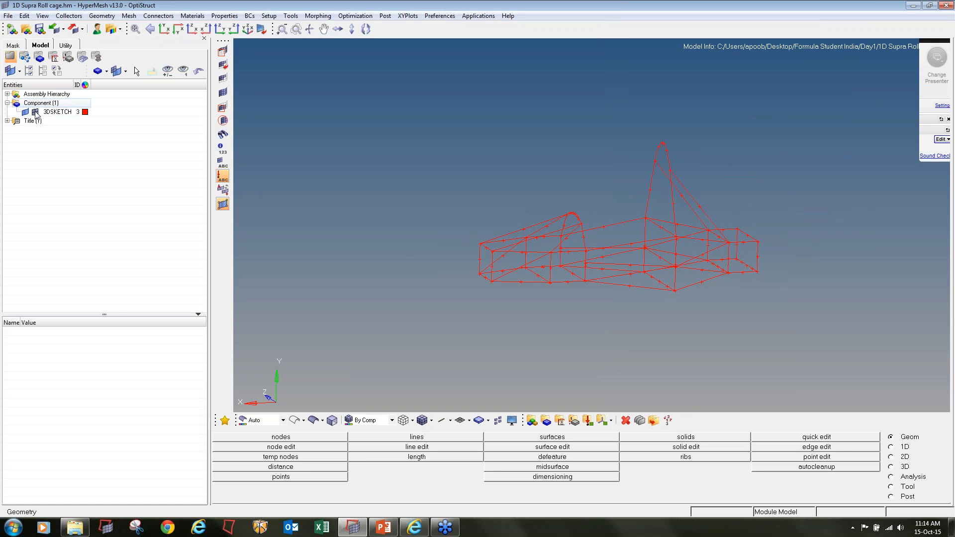
{"action": "right_click", "coordinate": [54, 112]}
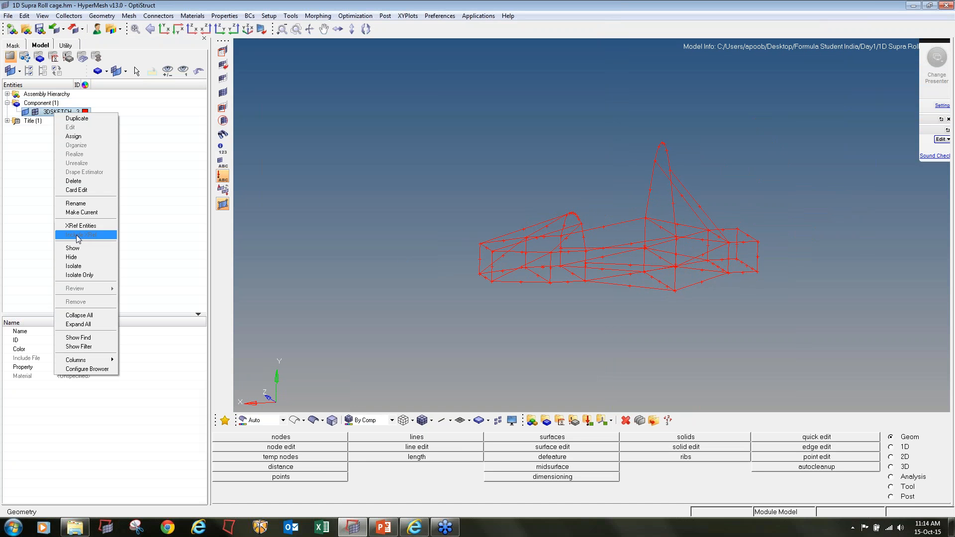
{"action": "left_click", "coordinate": [80, 203]}
{"action": "type", "text": "Rol"}
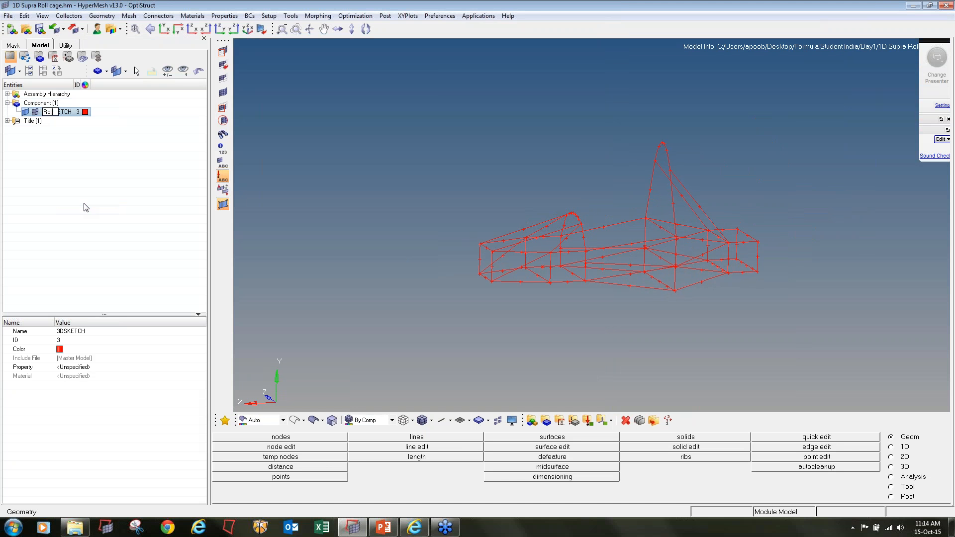
{"action": "type", "text": "l_cage"}
{"action": "key", "text": "Return"}
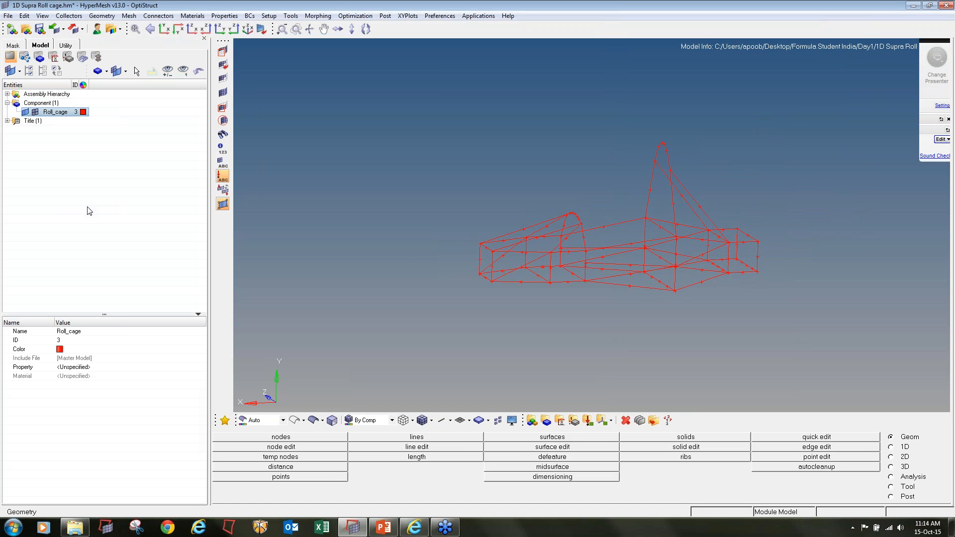
Start the Mask tool and set its entity type to lines
{"action": "mouse_move", "coordinate": [636, 279]}
{"action": "left_mouse_down", "text": "ctrl"}
{"action": "mouse_move", "coordinate": [629, 262]}
{"action": "mouse_move", "coordinate": [635, 271]}
{"action": "left_mouse_up", "text": "ctrl"}
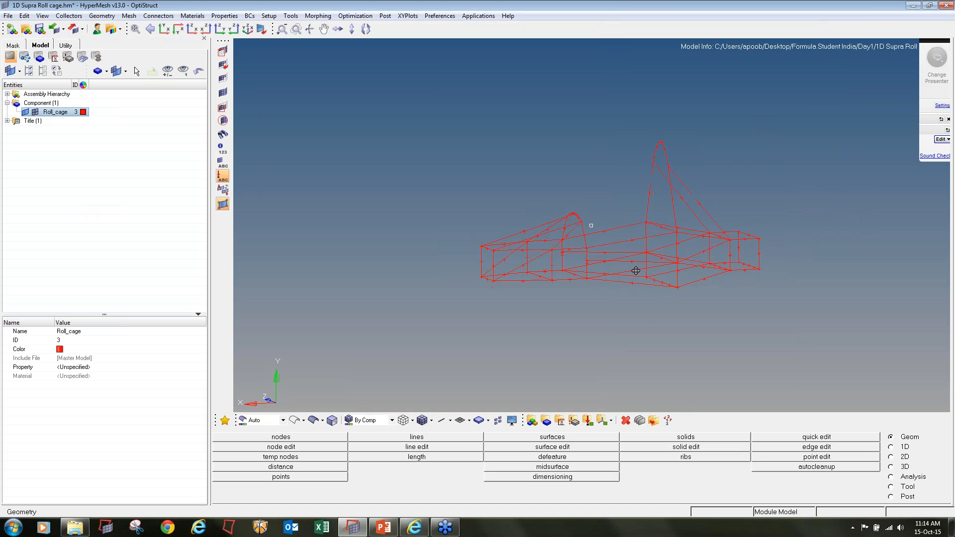
{"action": "scroll", "coordinate": [636, 270], "scroll_direction": "up", "scroll_amount": 5}
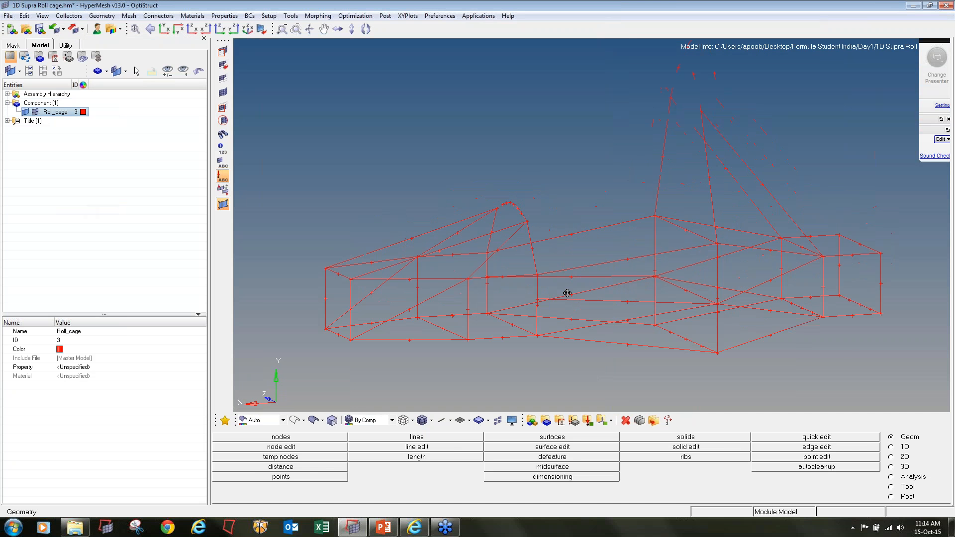
{"action": "right_click_drag", "start_coordinate": [567, 293], "coordinate": [565, 300], "text": "ctrl"}
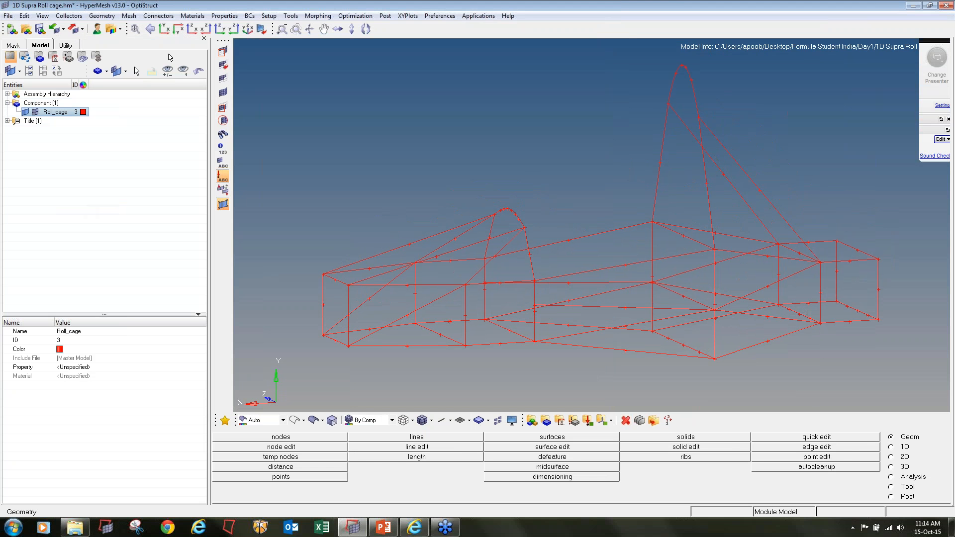
{"action": "left_click", "coordinate": [223, 51]}
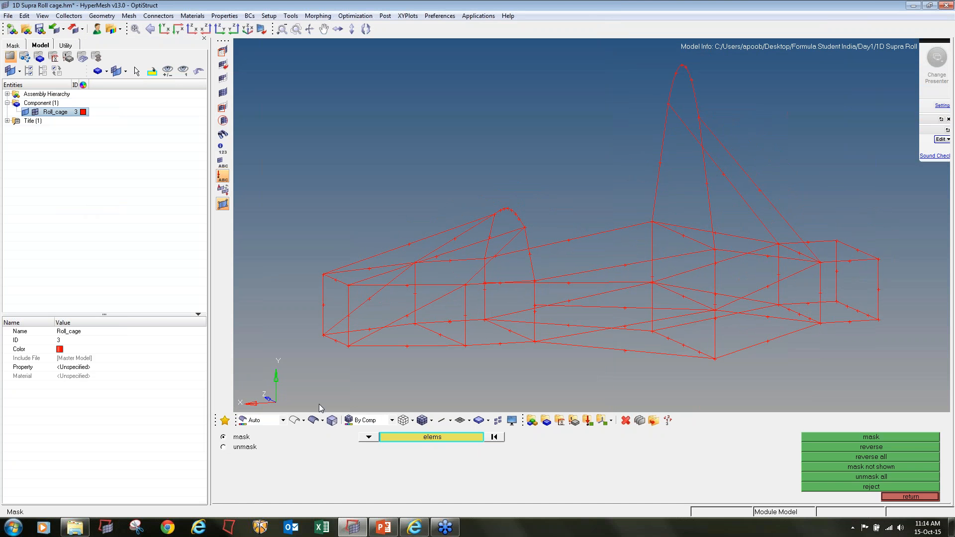
{"action": "left_click", "coordinate": [369, 436]}
{"action": "left_click", "coordinate": [343, 457]}
{"action": "scroll", "coordinate": [343, 298], "scroll_direction": "up", "scroll_amount": 2}
{"action": "left_click", "coordinate": [338, 276]}
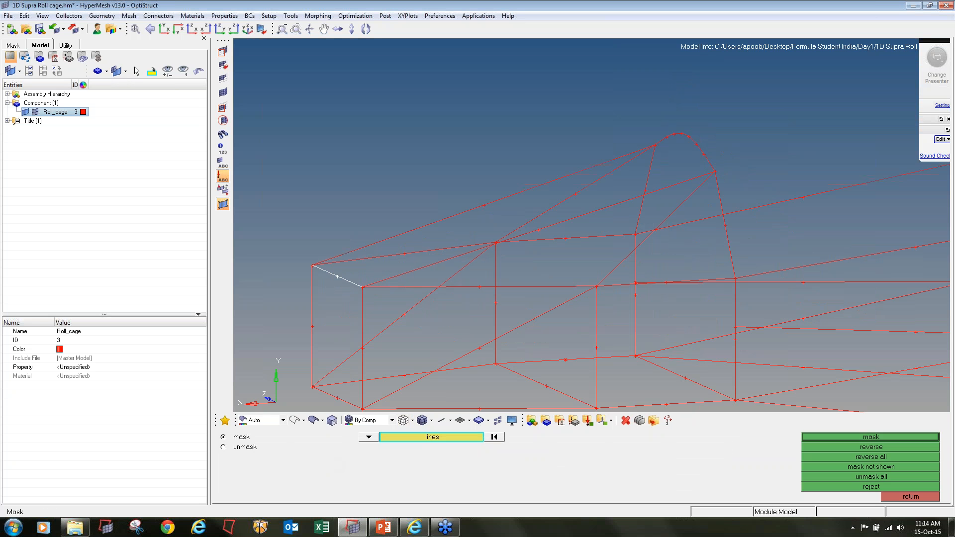
{"action": "left_click", "coordinate": [313, 311]}
{"action": "right_click_drag", "start_coordinate": [325, 393], "coordinate": [325, 345], "text": "ctrl"}
{"action": "left_click", "coordinate": [325, 345]}
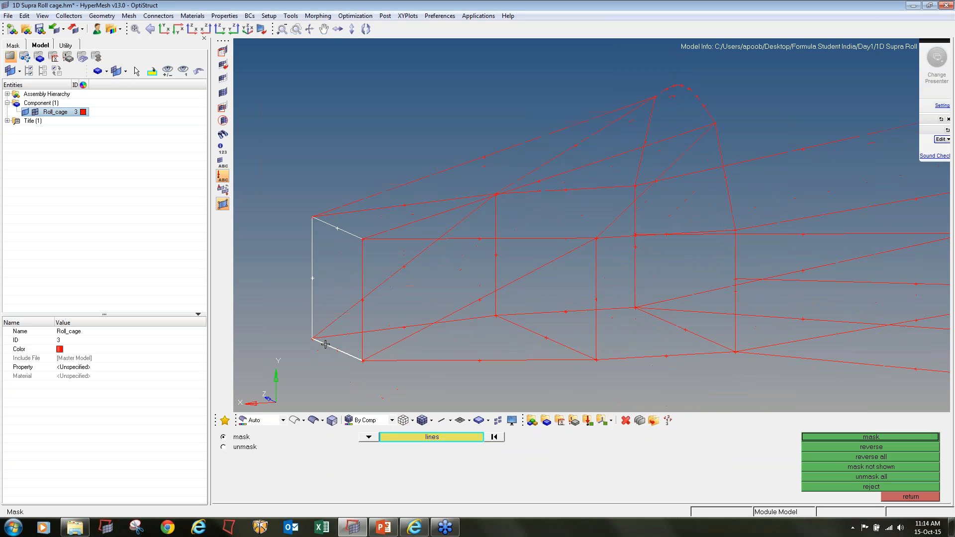
{"action": "left_click", "coordinate": [358, 340]}
{"action": "left_click", "coordinate": [343, 319]}
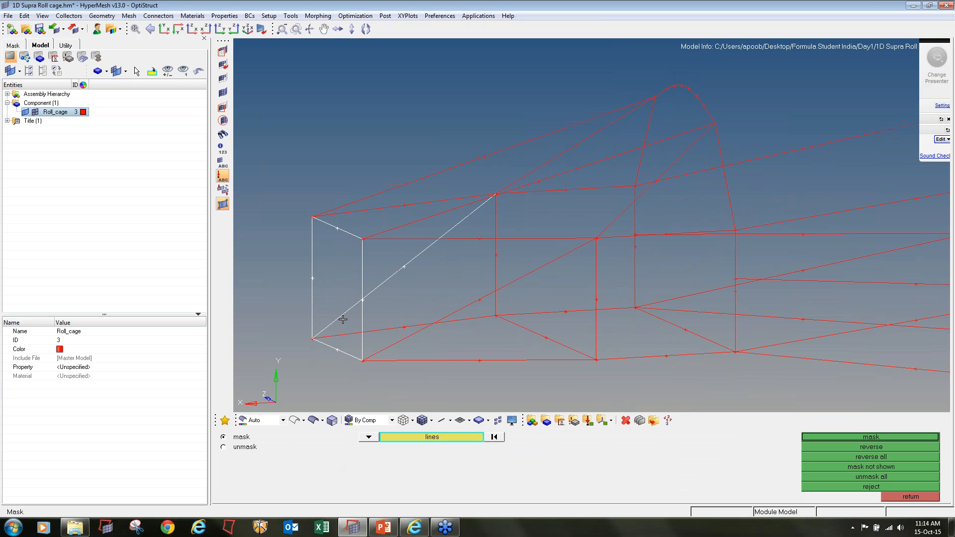
{"action": "left_click", "coordinate": [399, 328]}
{"action": "left_click", "coordinate": [398, 341]}
{"action": "left_click", "coordinate": [428, 360]}
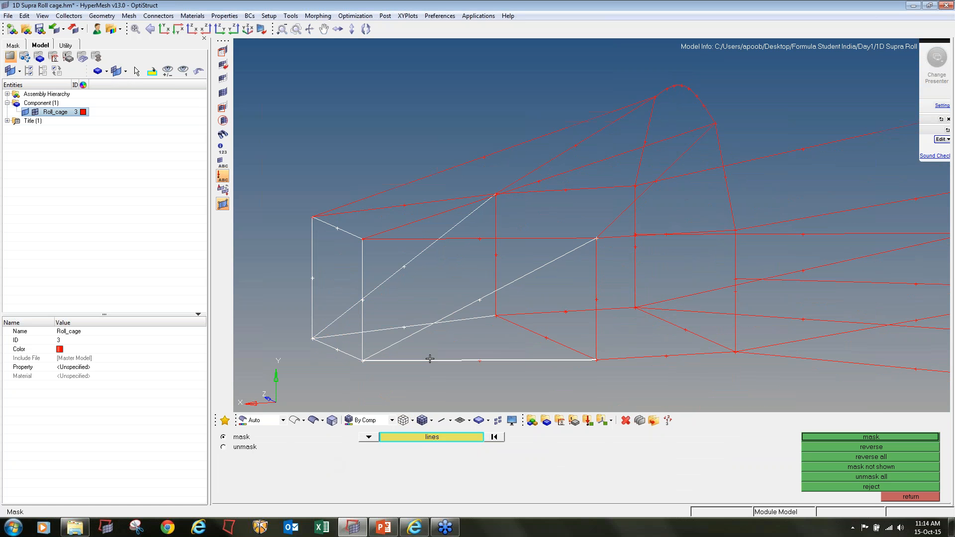
{"action": "left_click", "coordinate": [532, 340]}
{"action": "left_click", "coordinate": [499, 265]}
{"action": "left_click", "coordinate": [595, 281]}
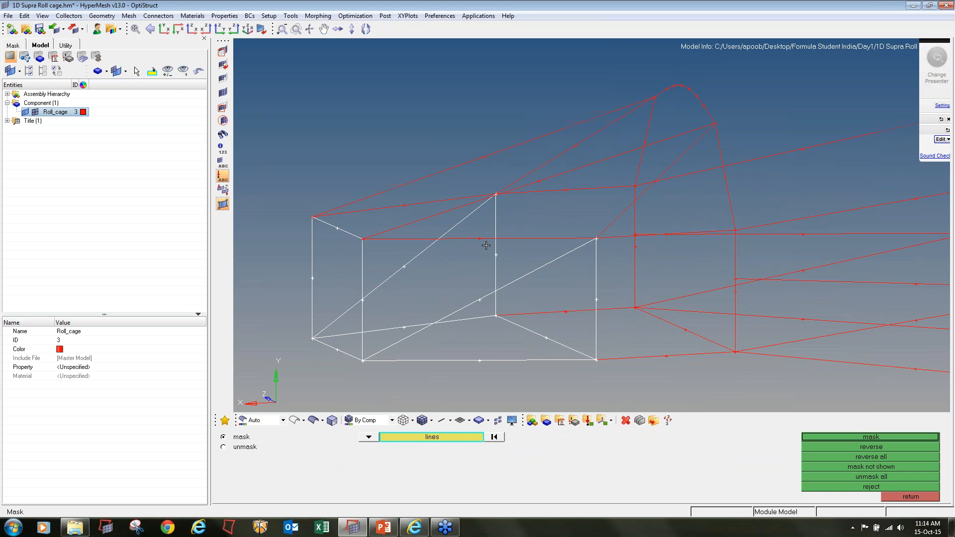
{"action": "left_click", "coordinate": [440, 214]}
{"action": "scroll", "coordinate": [440, 214], "scroll_direction": "down", "scroll_amount": 3, "text": "ctrl"}
{"action": "left_click_drag", "start_coordinate": [591, 225], "coordinate": [455, 257], "text": "ctrl"}
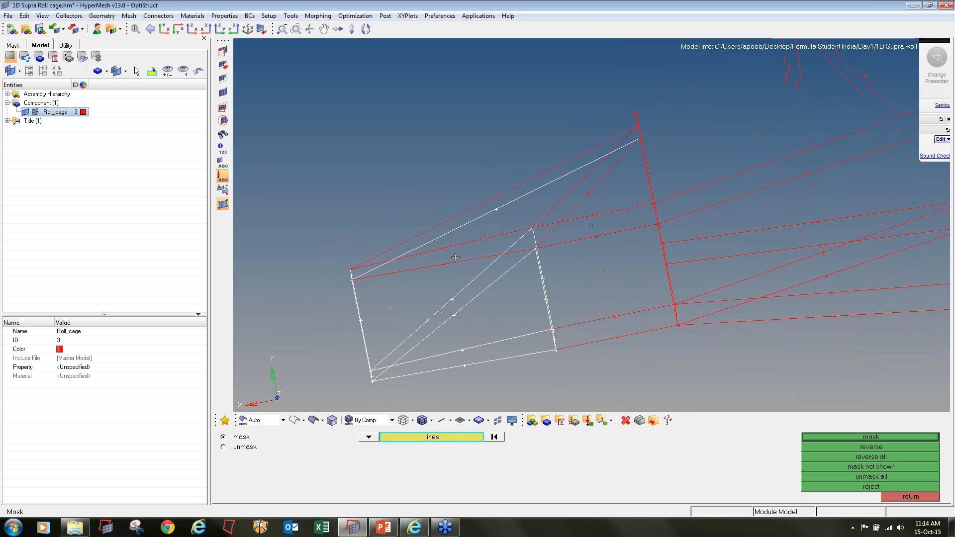
{"action": "left_click", "coordinate": [471, 201]}
{"action": "left_click", "coordinate": [564, 199]}
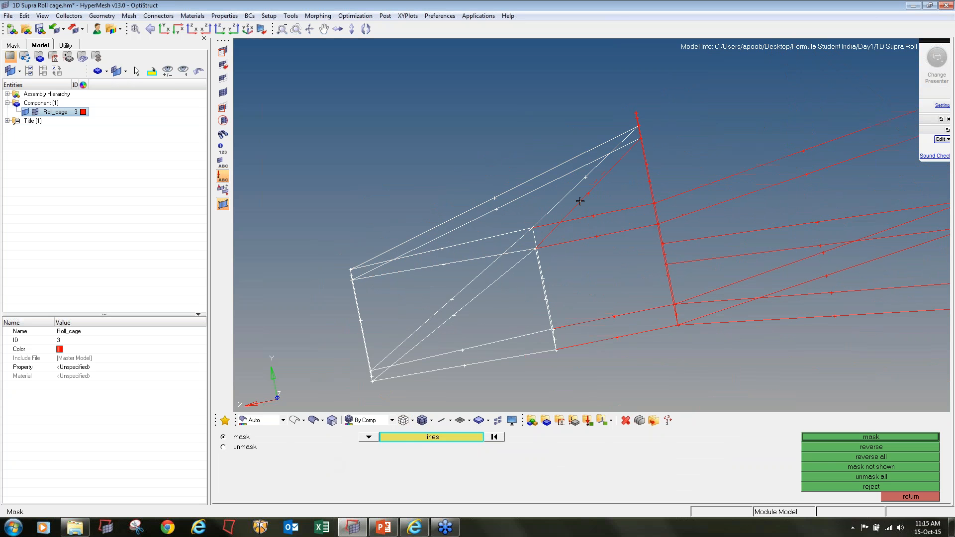
{"action": "left_click", "coordinate": [581, 201]}
{"action": "left_click", "coordinate": [613, 214]}
{"action": "left_click", "coordinate": [614, 233]}
{"action": "left_click_drag", "start_coordinate": [614, 233], "coordinate": [617, 269], "text": "ctrl"}
{"action": "left_click", "coordinate": [618, 297]}
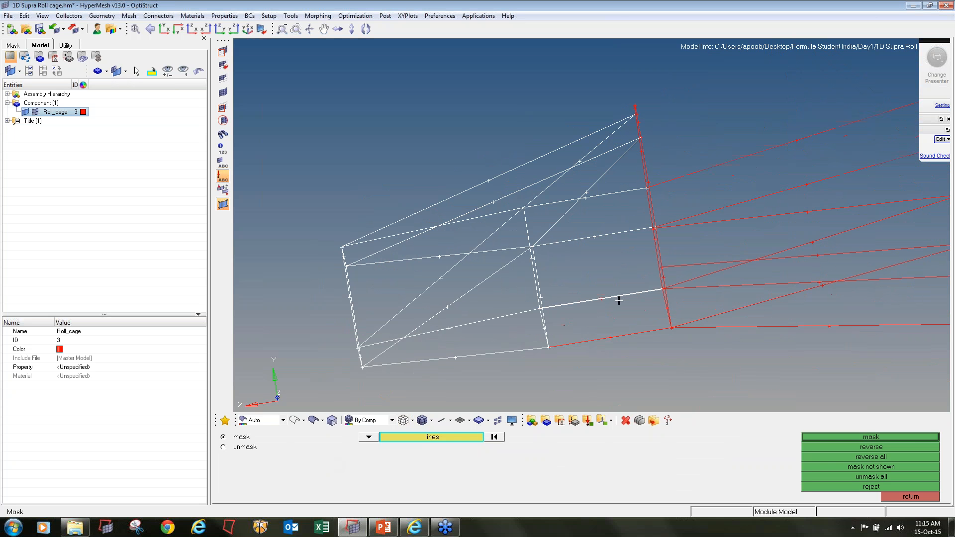
{"action": "left_click", "coordinate": [610, 338]}
{"action": "left_click_drag", "start_coordinate": [710, 232], "coordinate": [652, 301], "text": "ctrl"}
{"action": "left_click", "coordinate": [652, 301]}
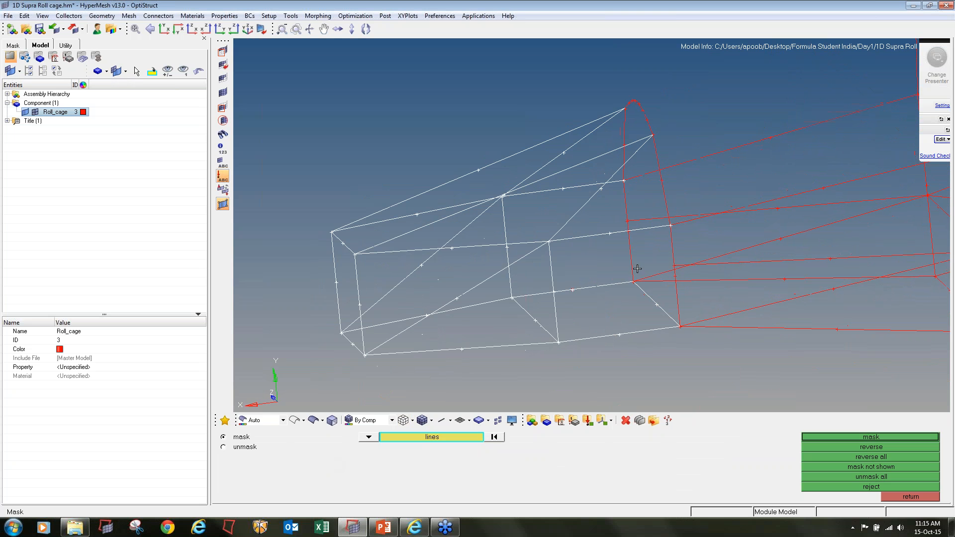
{"action": "left_click", "coordinate": [630, 205]}
{"action": "right_click", "coordinate": [629, 240]}
{"action": "left_click", "coordinate": [502, 438]}
Pick the front hoop's vertical line to check whether it is divided at the side-member joint, then leave the Mask tool
{"action": "scroll", "coordinate": [641, 207], "scroll_direction": "up", "scroll_amount": 3, "text": "ctrl"}
{"action": "left_click", "coordinate": [610, 287]}
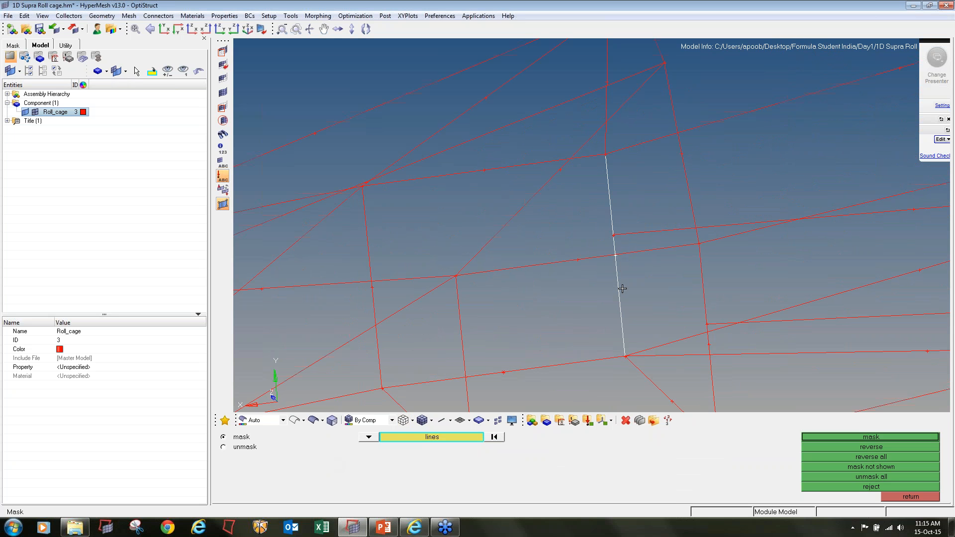
{"action": "left_click", "coordinate": [910, 496]}
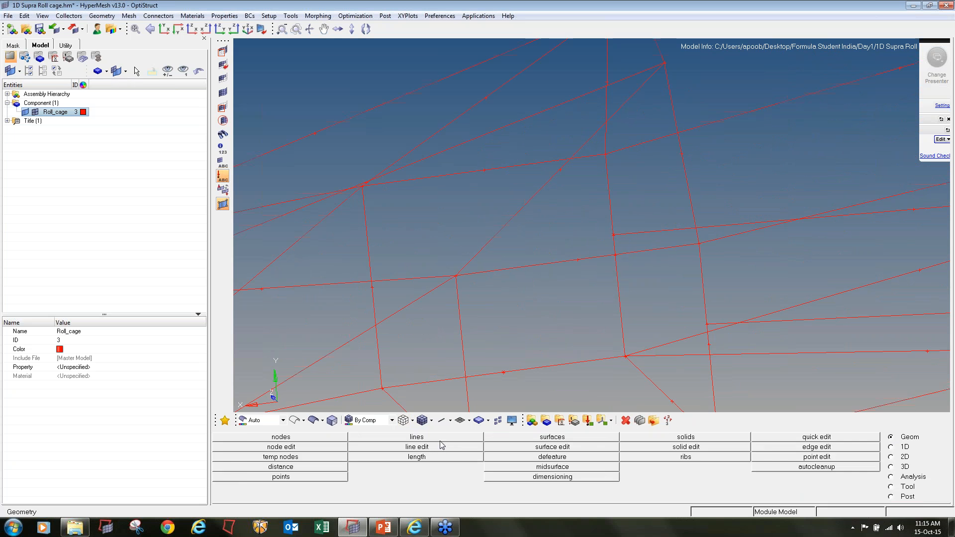
Split the front hoop's vertical line with split at line, using the horizontal side member that meets it as the cut line
{"action": "left_click", "coordinate": [417, 446]}
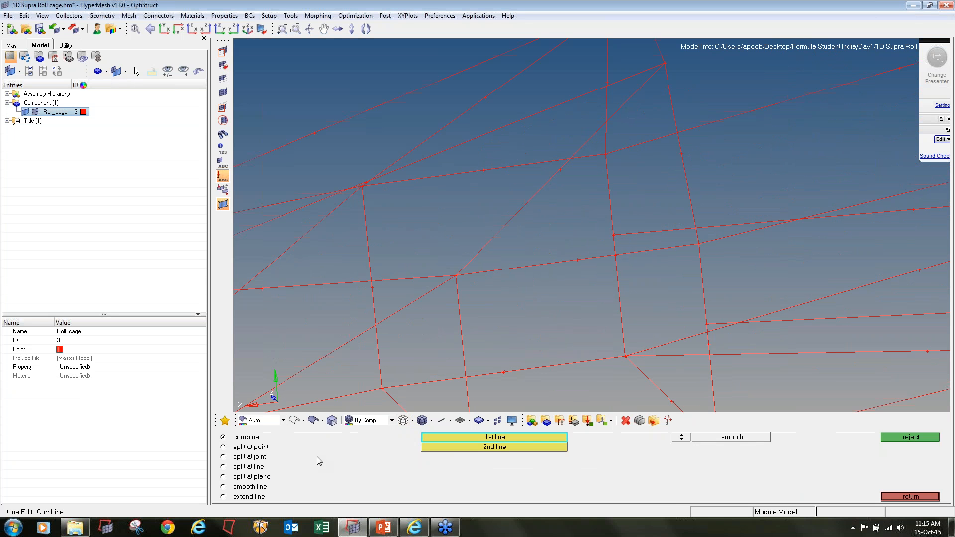
{"action": "left_click", "coordinate": [258, 466]}
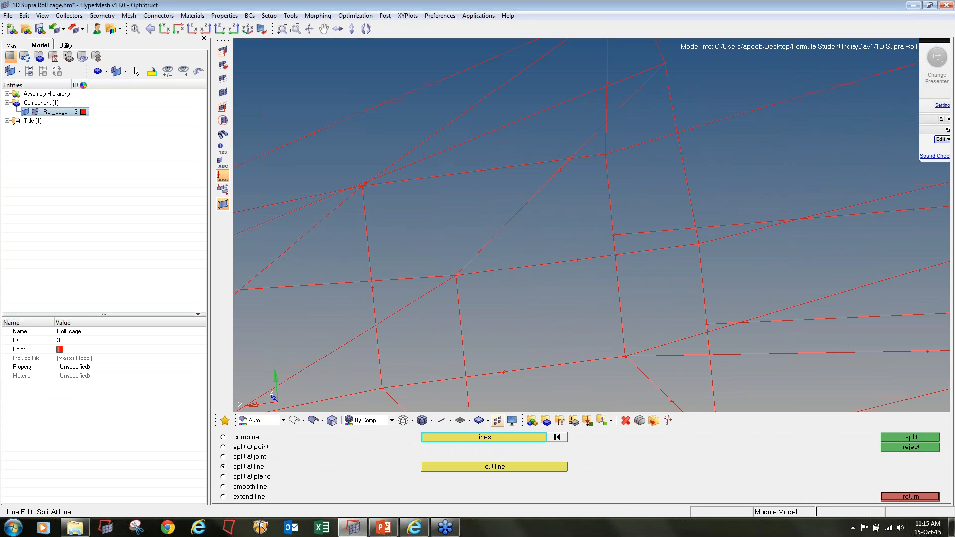
{"action": "left_click", "coordinate": [612, 218]}
{"action": "left_click", "coordinate": [470, 469]}
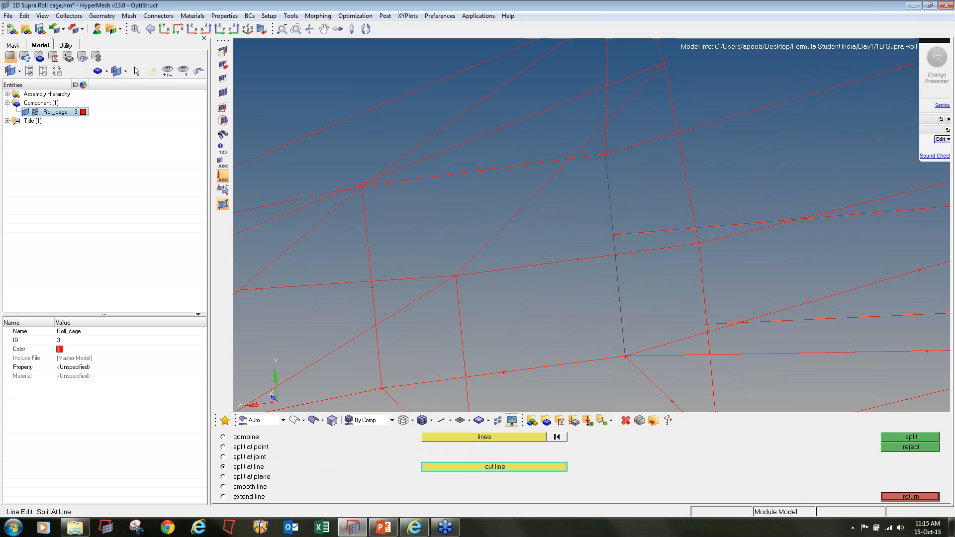
{"action": "left_click", "coordinate": [661, 231]}
{"action": "left_click", "coordinate": [925, 440]}
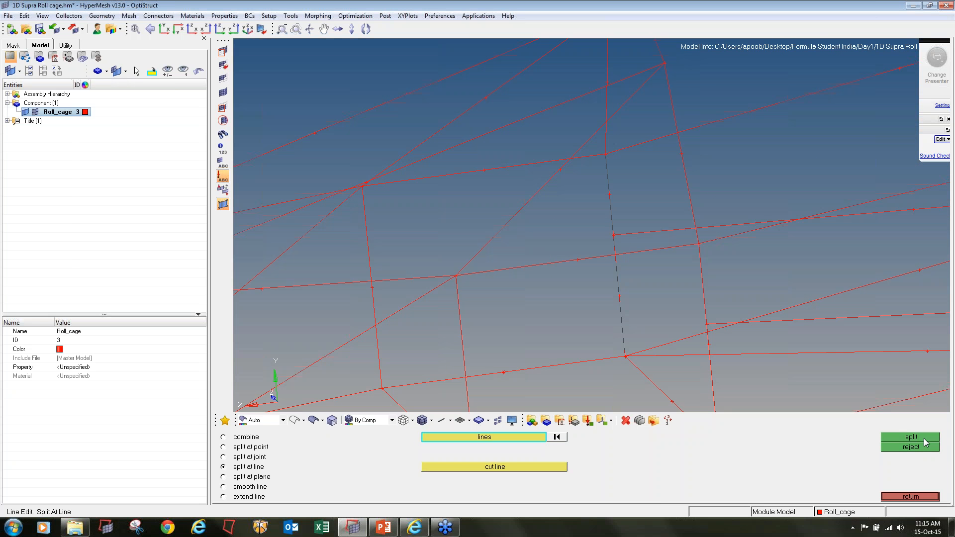
Pick the front hoop's two vertical lines with the Mask tool to check their division at the side-member joints, then clear the selection
{"action": "left_click", "coordinate": [223, 51]}
{"action": "left_click", "coordinate": [622, 283]}
{"action": "left_click", "coordinate": [619, 249]}
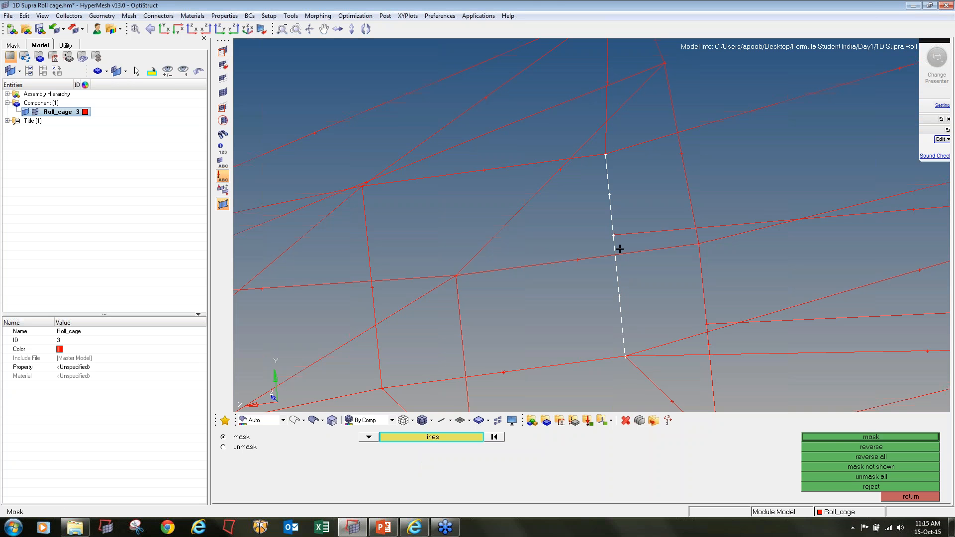
{"action": "scroll", "coordinate": [609, 176], "scroll_direction": "down", "scroll_amount": 3, "text": "ctrl"}
{"action": "left_click", "coordinate": [662, 264]}
{"action": "mouse_move", "coordinate": [662, 266]}
{"action": "left_mouse_down", "text": "ctrl"}
{"action": "mouse_move", "coordinate": [635, 284]}
{"action": "mouse_move", "coordinate": [651, 282]}
{"action": "left_mouse_up", "text": "ctrl"}
{"action": "scroll", "coordinate": [656, 224], "scroll_direction": "up", "scroll_amount": 4}
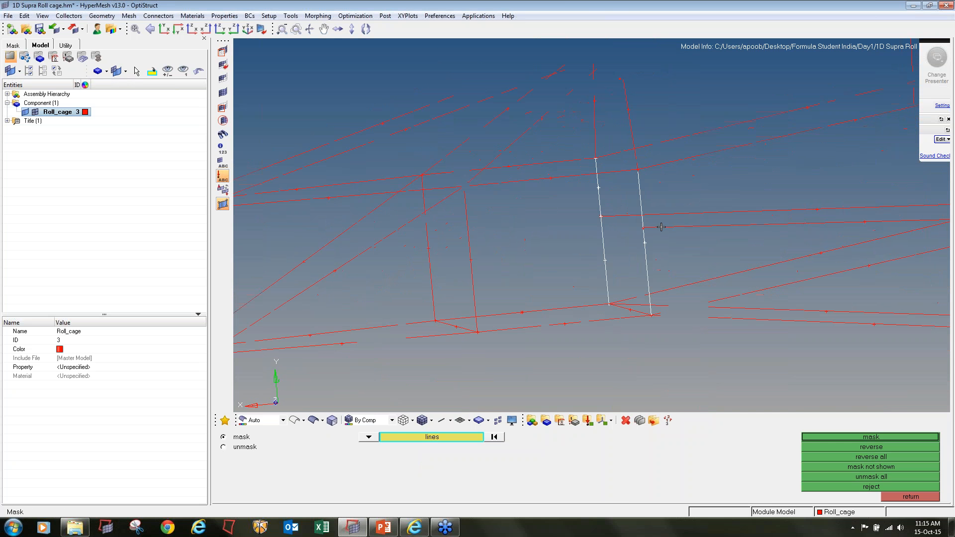
{"action": "left_click", "coordinate": [502, 438]}
Split the front hoop's other vertical line with split at line, using the horizontal side member that meets it as the cut line
{"action": "key", "text": "F9"}
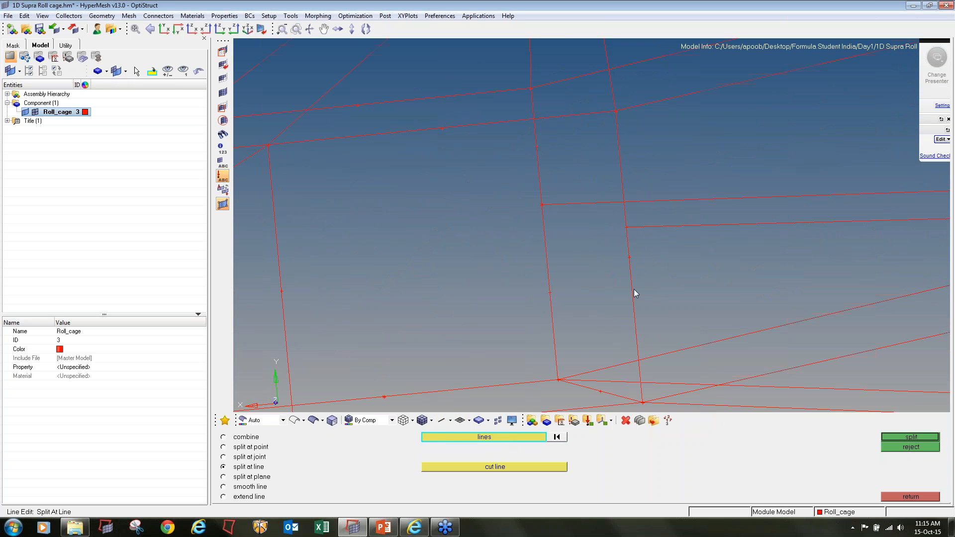
{"action": "left_click", "coordinate": [915, 497]}
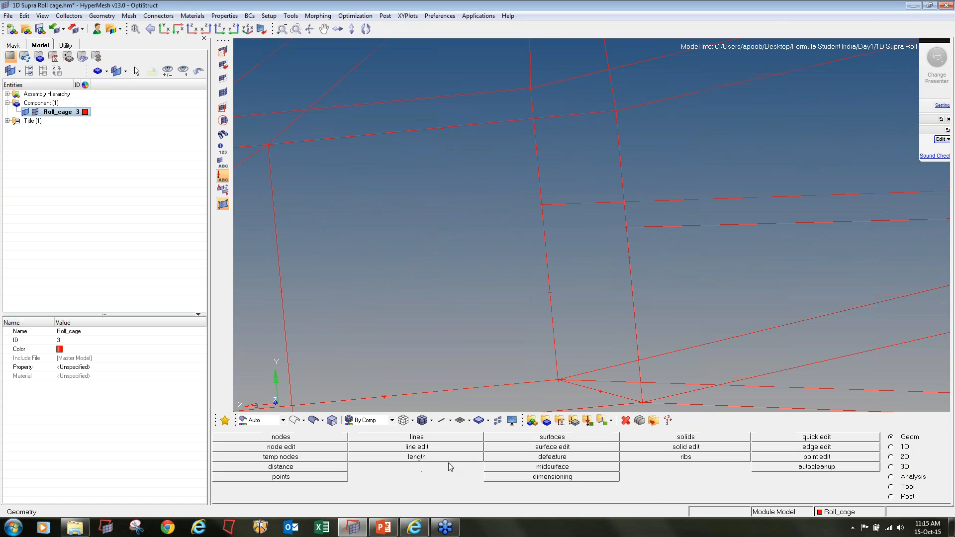
{"action": "left_click", "coordinate": [416, 447]}
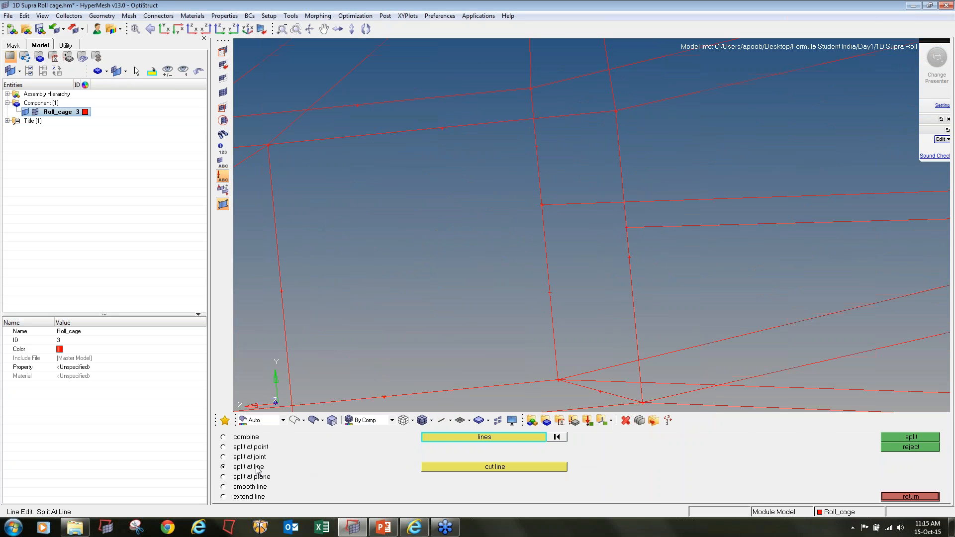
{"action": "left_click", "coordinate": [630, 271]}
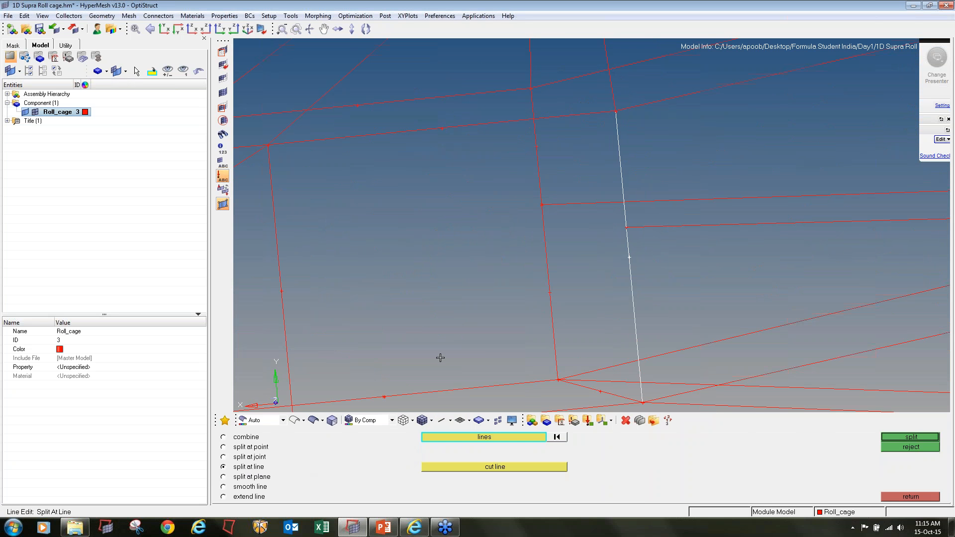
{"action": "left_click", "coordinate": [470, 469]}
{"action": "left_click", "coordinate": [664, 229]}
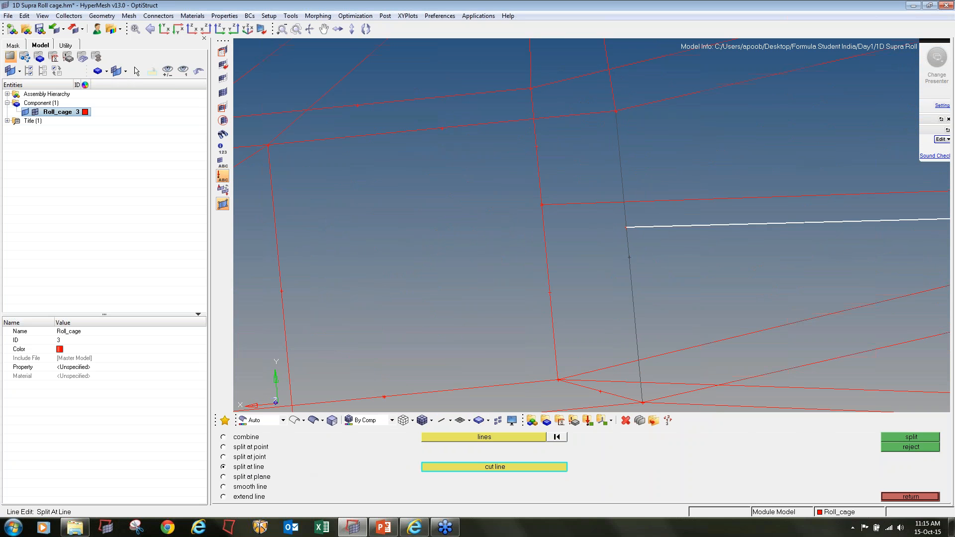
{"action": "left_click", "coordinate": [889, 438]}
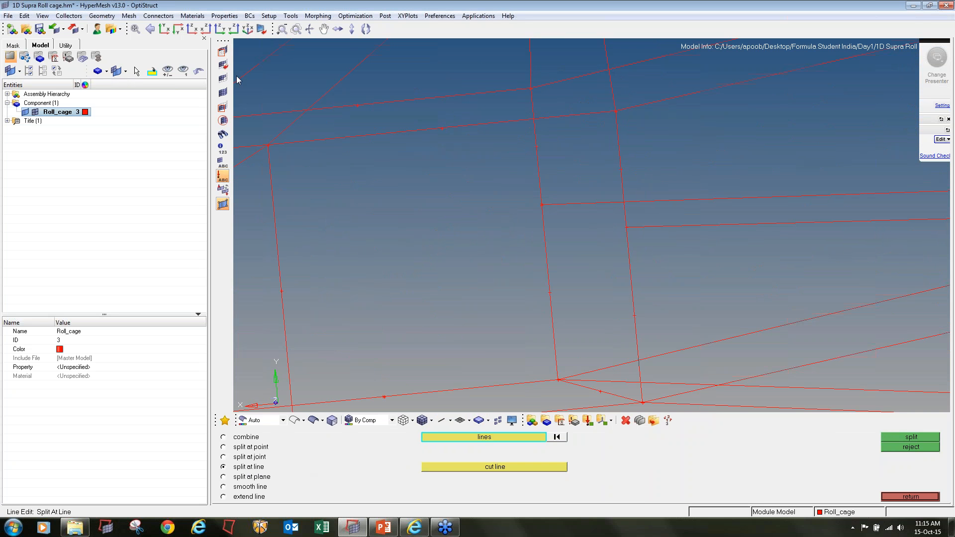
Pick all the front hoop's vertical segments and its top bend with the Mask tool to check where they are divided
{"action": "left_click", "coordinate": [223, 51]}
{"action": "left_click", "coordinate": [634, 267]}
{"action": "left_click", "coordinate": [622, 180]}
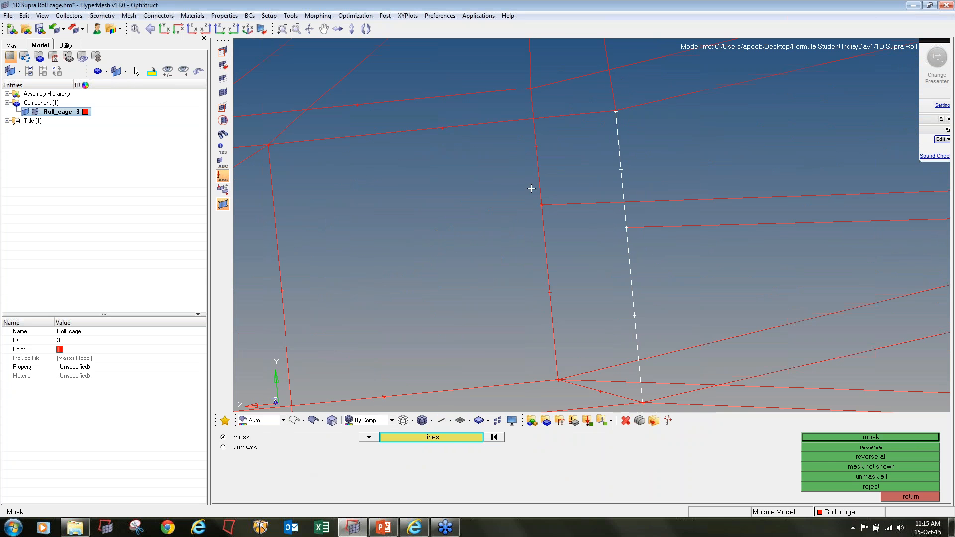
{"action": "left_click", "coordinate": [532, 189]}
{"action": "left_click", "coordinate": [552, 236]}
{"action": "scroll", "coordinate": [571, 207], "scroll_direction": "down", "scroll_amount": 6, "text": "ctrl"}
{"action": "left_click_drag", "start_coordinate": [570, 207], "coordinate": [597, 221], "text": "ctrl"}
{"action": "scroll", "coordinate": [570, 113], "scroll_direction": "up", "scroll_amount": 2, "text": "ctrl"}
{"action": "left_click", "coordinate": [576, 117]}
{"action": "left_click", "coordinate": [555, 127]}
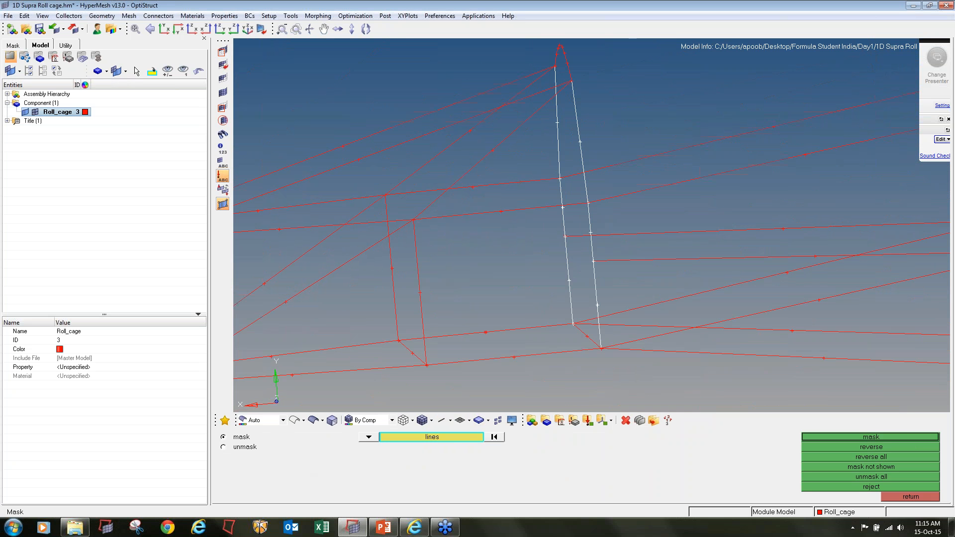
{"action": "right_click_drag", "start_coordinate": [555, 127], "coordinate": [555, 173], "text": "ctrl"}
{"action": "left_click", "coordinate": [566, 104]}
Pick the lower, diagonal, middle and upper side members between the front hoop and main hoop to check where each line ends
{"action": "right_click_drag", "start_coordinate": [610, 198], "coordinate": [589, 184], "text": "ctrl"}
{"action": "right_click_drag", "start_coordinate": [570, 332], "coordinate": [518, 272], "text": "ctrl"}
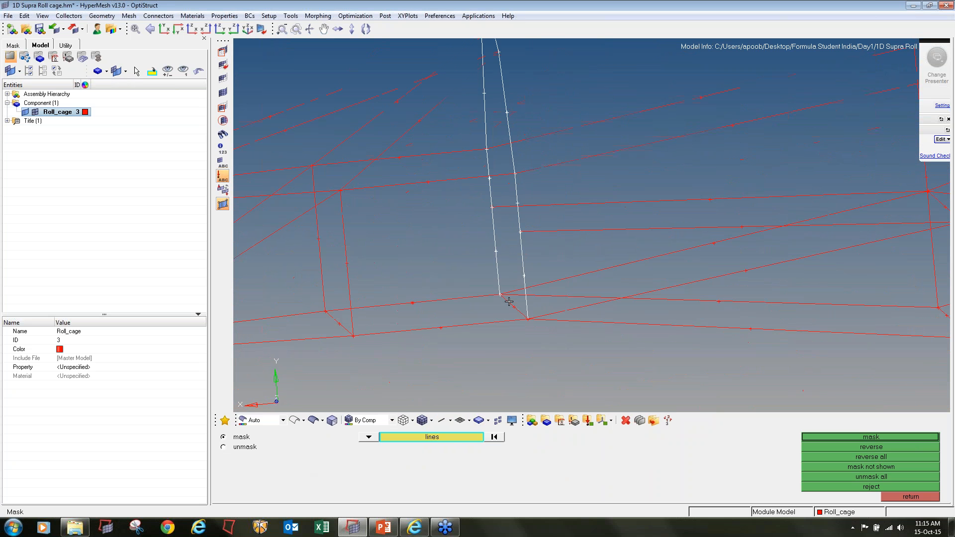
{"action": "left_click", "coordinate": [543, 297]}
{"action": "scroll", "coordinate": [543, 297], "scroll_direction": "down", "scroll_amount": 4, "text": "ctrl"}
{"action": "mouse_move", "coordinate": [544, 298]}
{"action": "left_mouse_down", "text": "ctrl"}
{"action": "mouse_move", "coordinate": [565, 317]}
{"action": "mouse_move", "coordinate": [566, 299]}
{"action": "left_mouse_up", "text": "ctrl"}
{"action": "left_click", "coordinate": [582, 272]}
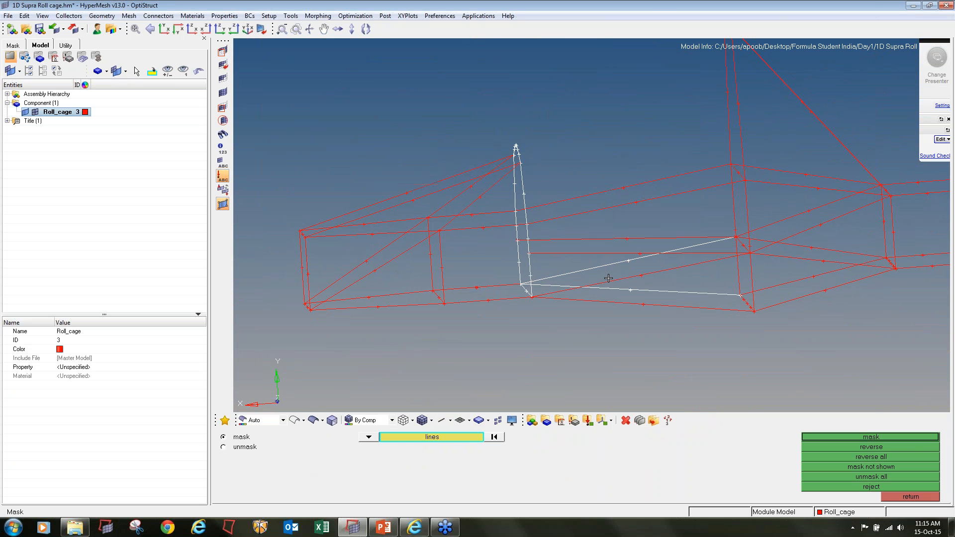
{"action": "left_click", "coordinate": [609, 281]}
{"action": "left_click", "coordinate": [620, 302]}
{"action": "left_click", "coordinate": [608, 254]}
{"action": "left_click", "coordinate": [602, 239]}
{"action": "left_click", "coordinate": [602, 209]}
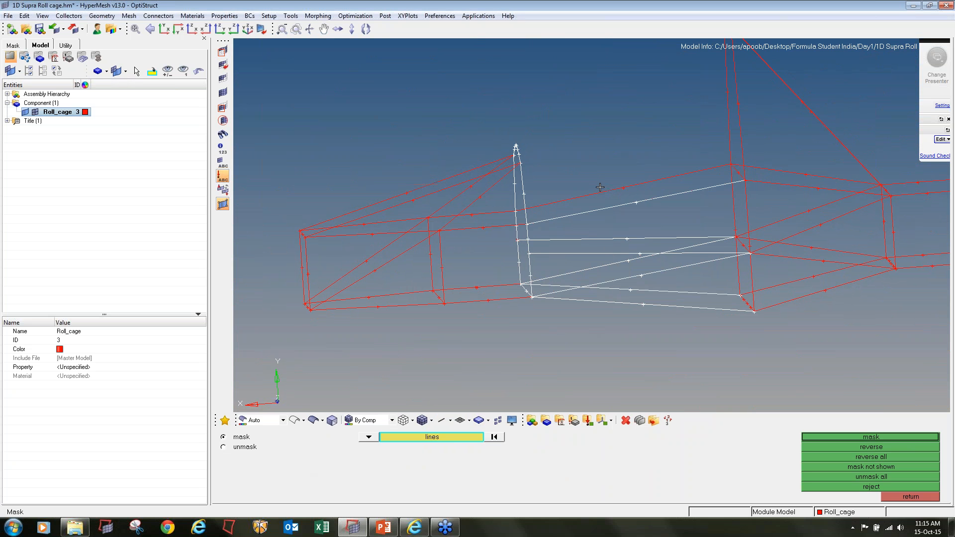
{"action": "left_click", "coordinate": [600, 187]}
Check the main hoop's bottom cross member and vertical line for divisions at the mid-height joint, clearing the earlier selection, then leave the Mask tool
{"action": "right_click_drag", "start_coordinate": [746, 300], "coordinate": [619, 309], "text": "ctrl"}
{"action": "scroll", "coordinate": [619, 308], "scroll_direction": "up", "scroll_amount": 2, "text": "ctrl"}
{"action": "left_click", "coordinate": [619, 308]}
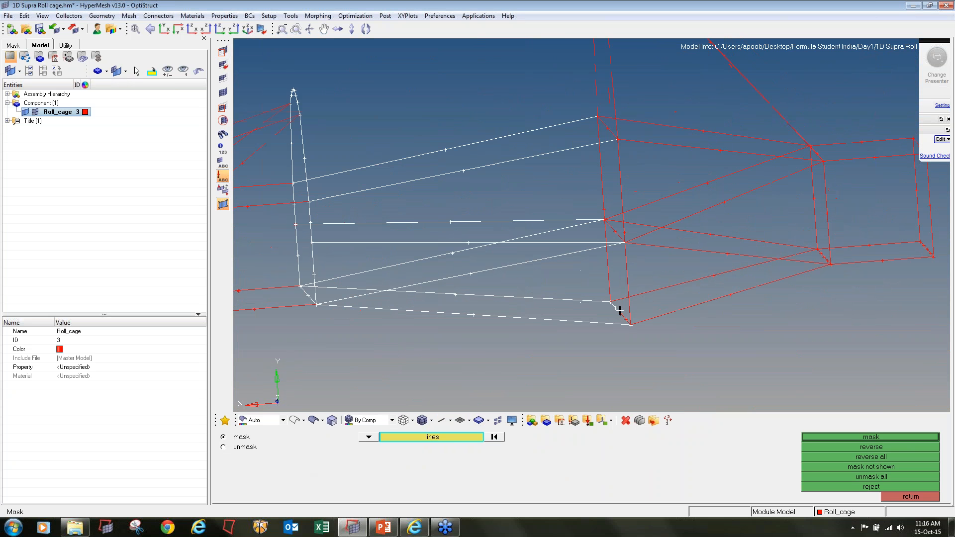
{"action": "scroll", "coordinate": [623, 313], "scroll_direction": "up", "scroll_amount": 2}
{"action": "left_click", "coordinate": [595, 269]}
{"action": "scroll", "coordinate": [597, 271], "scroll_direction": "down", "scroll_amount": 1}
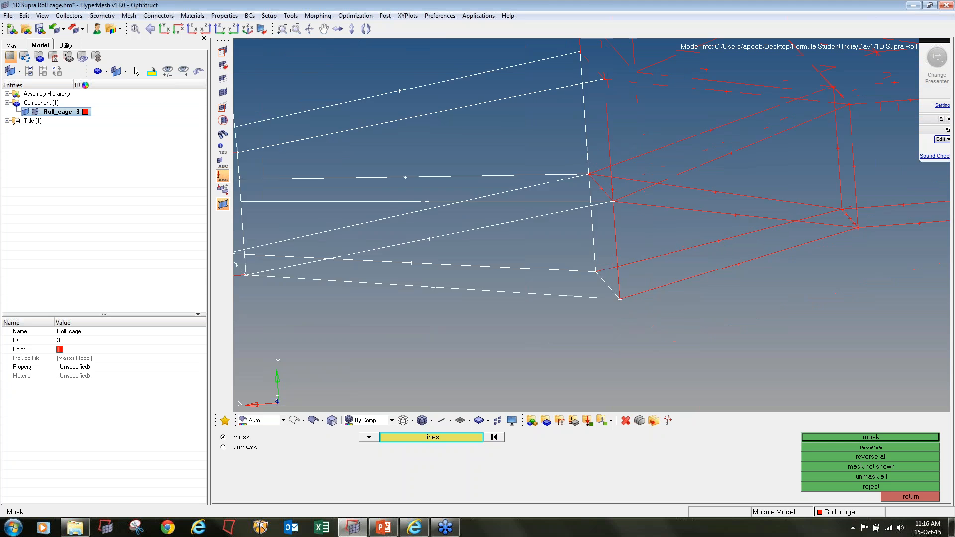
{"action": "left_click_drag", "start_coordinate": [597, 271], "coordinate": [569, 241], "text": "ctrl"}
{"action": "left_click", "coordinate": [503, 441]}
{"action": "left_click", "coordinate": [592, 260]}
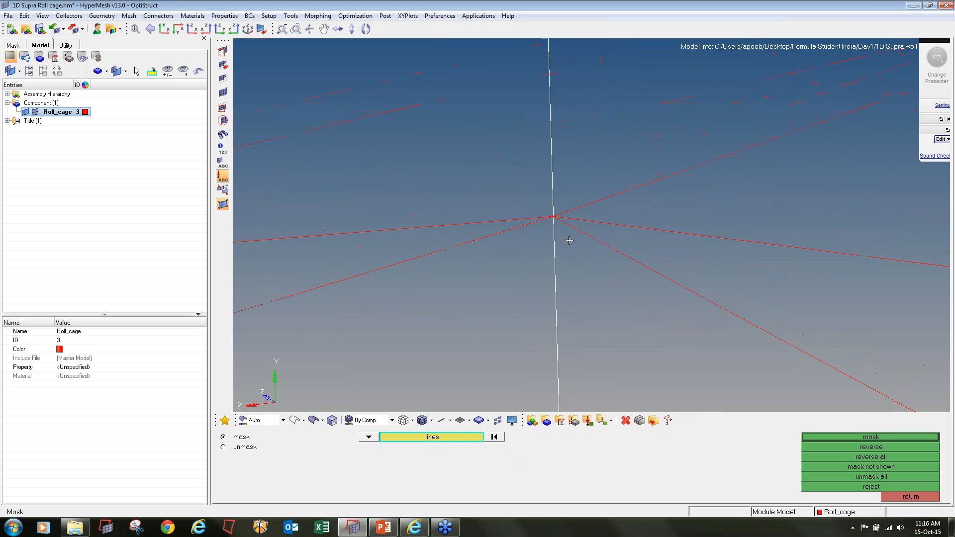
{"action": "scroll", "coordinate": [569, 240], "scroll_direction": "down", "scroll_amount": 5}
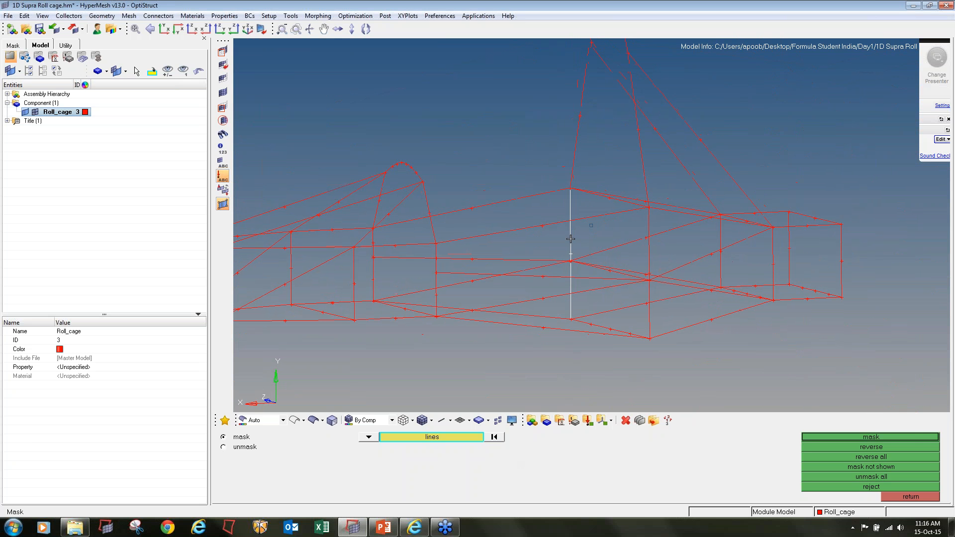
{"action": "left_click", "coordinate": [906, 498]}
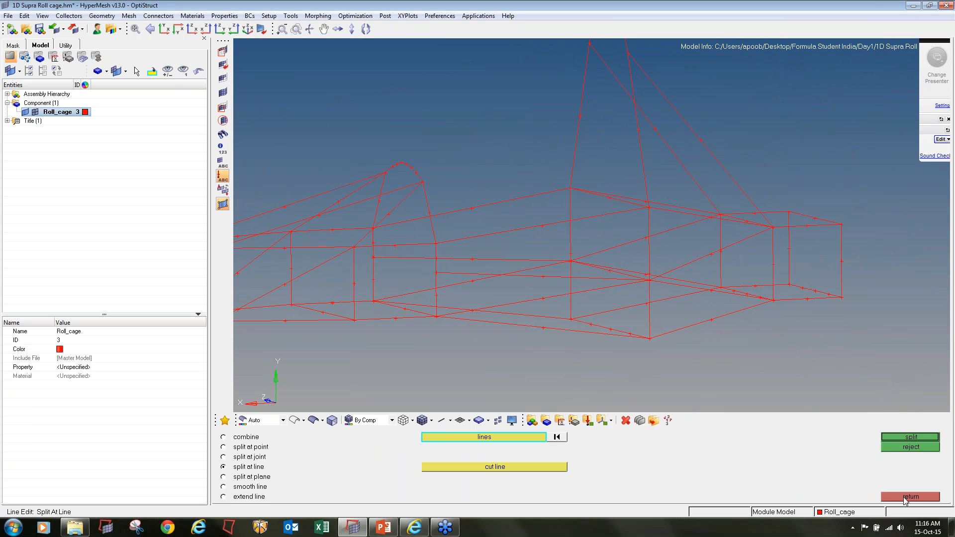
Split the main hoop's vertical line with split at line, using the rear diagonal brace that meets its mid-height joint as the cut line
{"action": "left_click", "coordinate": [905, 497]}
{"action": "left_click", "coordinate": [435, 449]}
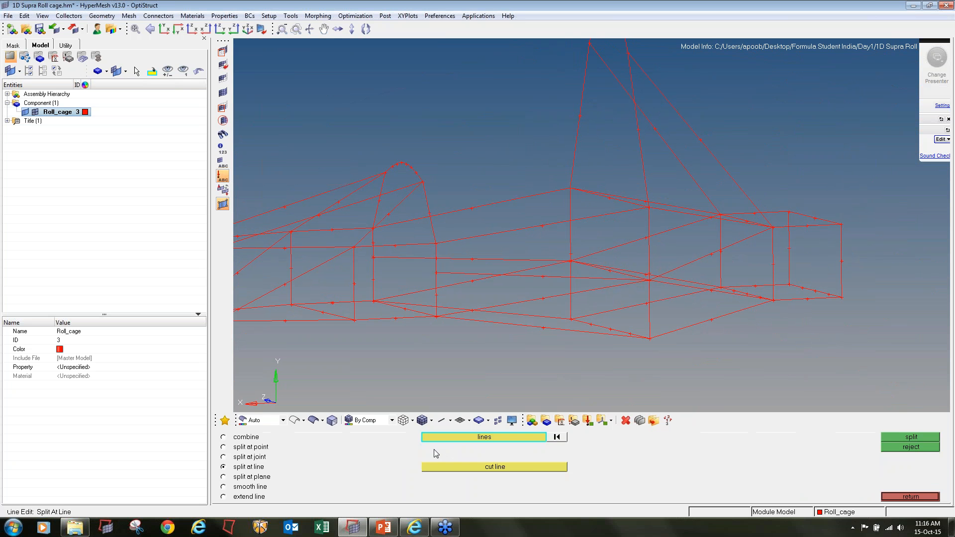
{"action": "left_click", "coordinate": [569, 238]}
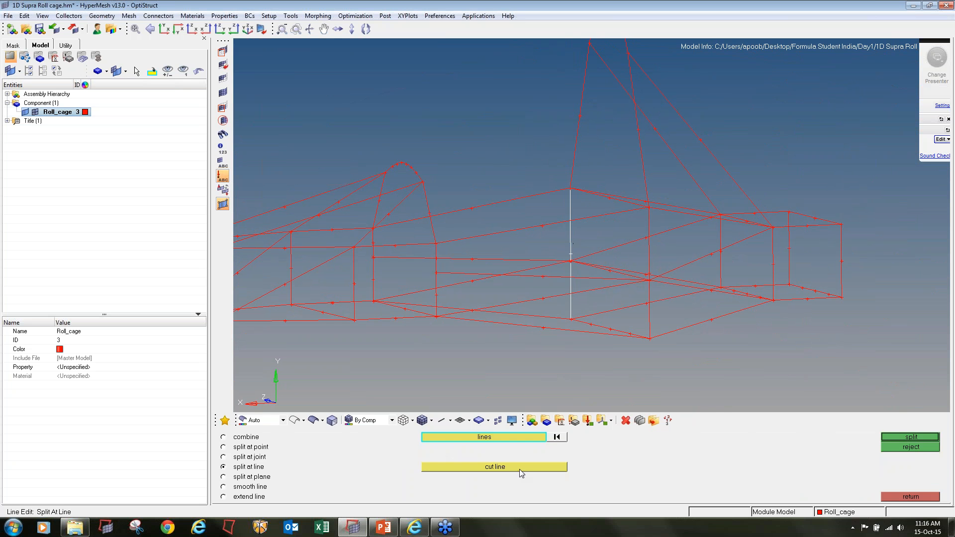
{"action": "left_click", "coordinate": [520, 469]}
{"action": "scroll", "coordinate": [576, 243], "scroll_direction": "up", "scroll_amount": 5}
{"action": "left_click", "coordinate": [575, 238]}
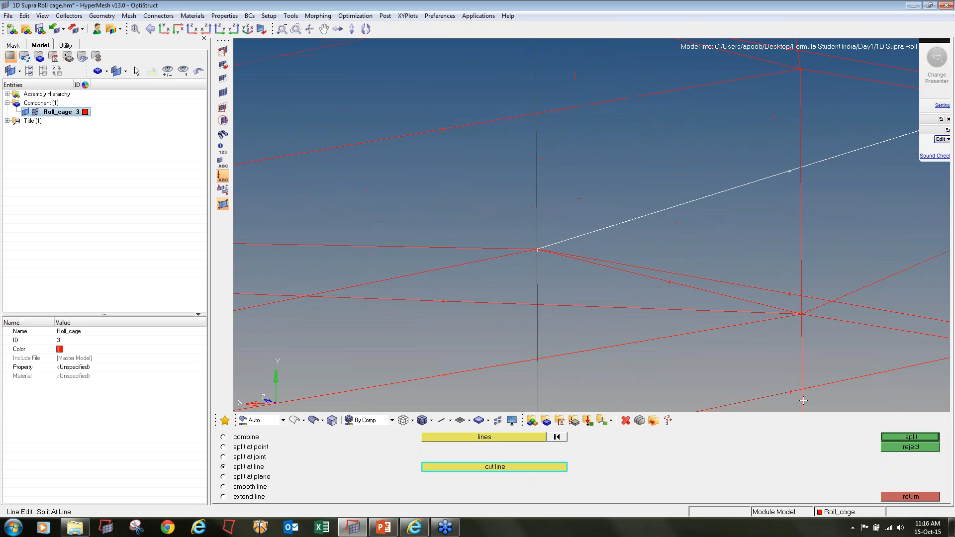
{"action": "left_click", "coordinate": [892, 438]}
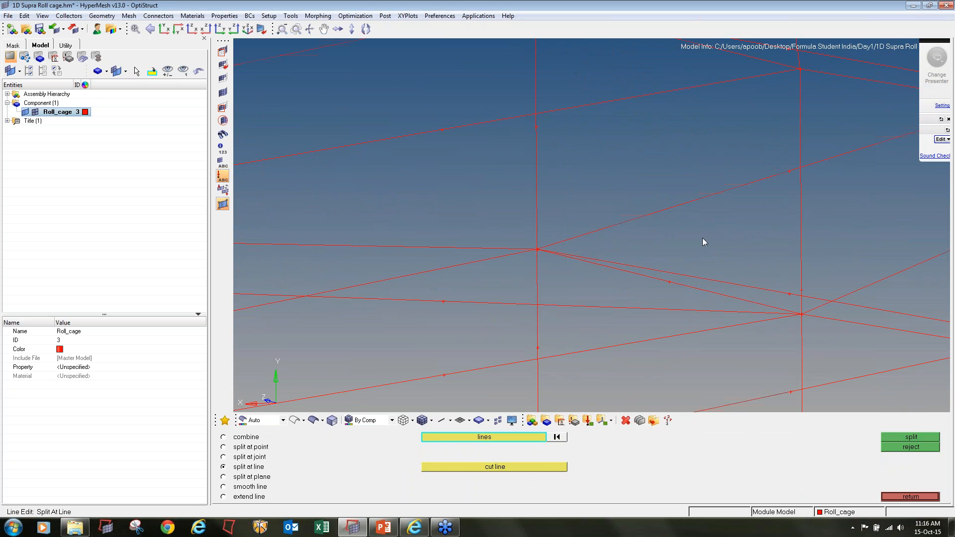
Split the main hoop's opposite vertical line at its mid-height joint, using the rear diagonal brace on that side as the cut line
{"action": "scroll", "coordinate": [703, 241], "scroll_direction": "down", "scroll_amount": 5}
{"action": "left_click", "coordinate": [663, 245]}
{"action": "left_click", "coordinate": [538, 468]}
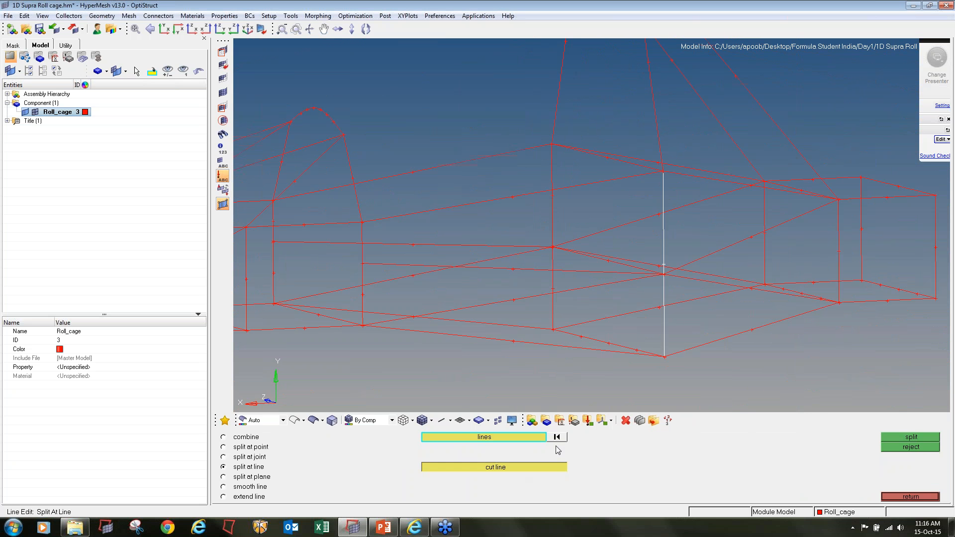
{"action": "scroll", "coordinate": [591, 225], "scroll_direction": "up", "scroll_amount": 5}
{"action": "left_click", "coordinate": [696, 247]}
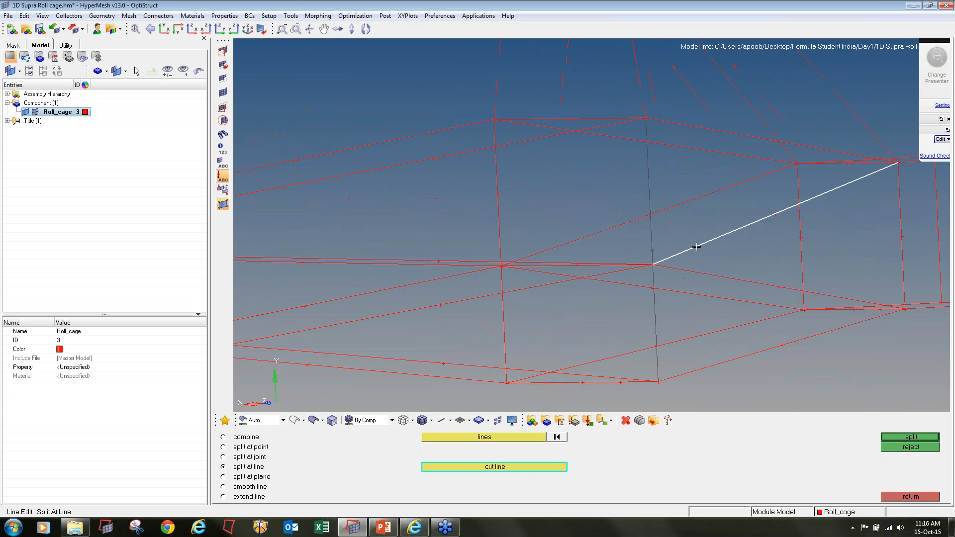
{"action": "left_click", "coordinate": [911, 436]}
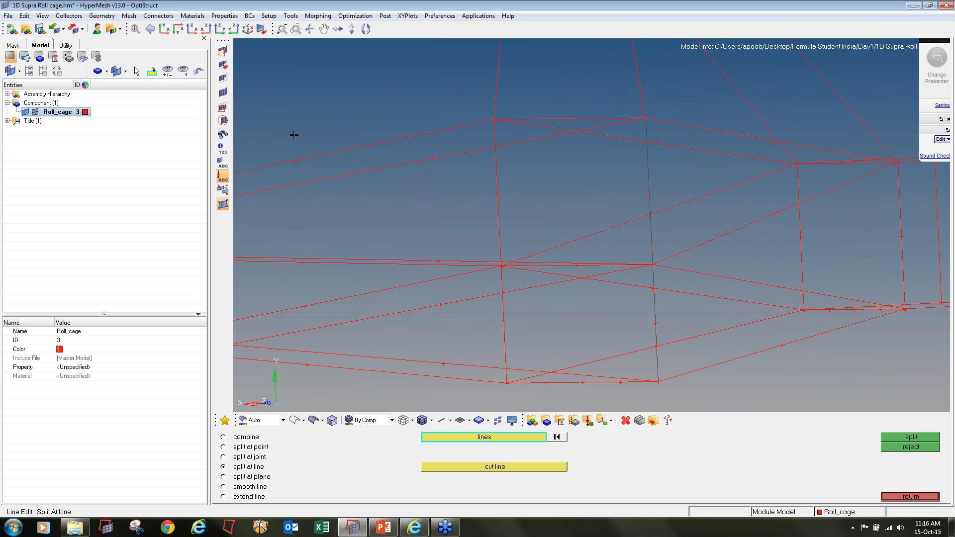
Pick both main hoop verticals' segments above and below the mid-height joints with the Mask tool to check their division
{"action": "left_click", "coordinate": [223, 51]}
{"action": "left_click", "coordinate": [499, 192]}
{"action": "left_click_drag", "start_coordinate": [504, 271], "coordinate": [523, 254], "text": "ctrl"}
{"action": "left_click", "coordinate": [523, 254]}
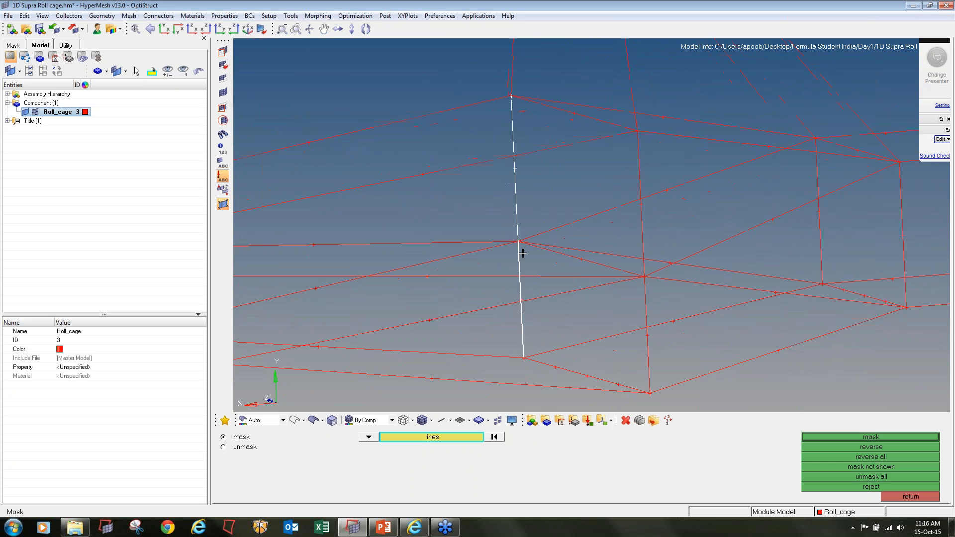
{"action": "left_click", "coordinate": [645, 306]}
{"action": "left_click", "coordinate": [648, 229]}
{"action": "left_click_drag", "start_coordinate": [609, 229], "coordinate": [591, 226], "text": "ctrl"}
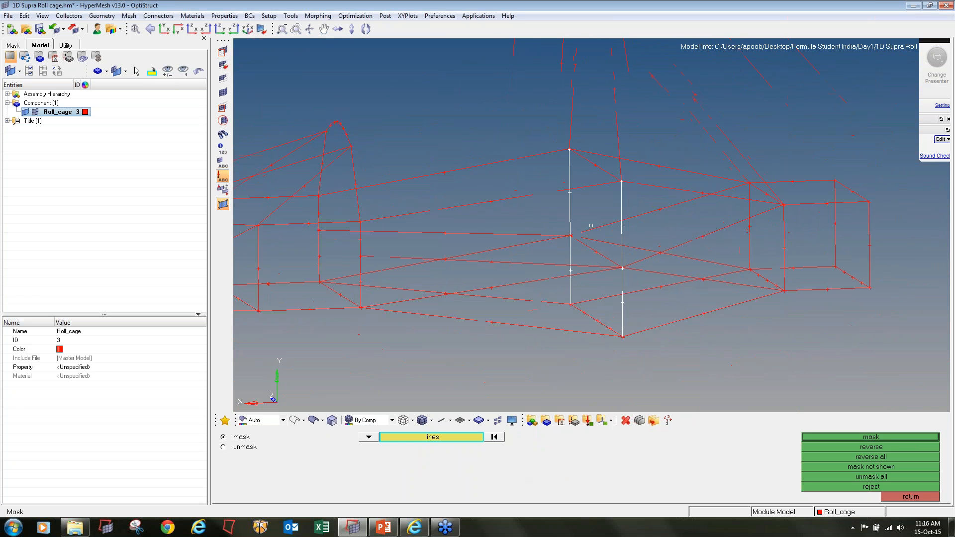
Pick the cross member and the rearward braces meeting the main hoop's mid-height joints to check where each line ends
{"action": "scroll", "coordinate": [587, 243], "scroll_direction": "up", "scroll_amount": 4, "text": "ctrl"}
{"action": "left_click", "coordinate": [588, 245]}
{"action": "left_click", "coordinate": [589, 234]}
{"action": "left_click", "coordinate": [587, 217]}
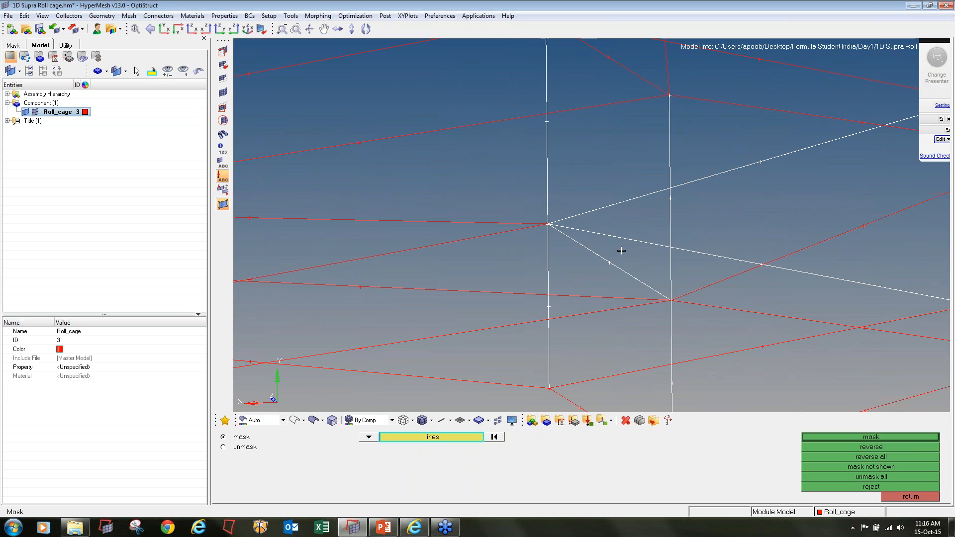
{"action": "left_click", "coordinate": [717, 290]}
{"action": "left_click", "coordinate": [715, 306]}
Pick the main hoop's upper cross member, tall uprights, top bend and long rear braces to check where they are divided
{"action": "scroll", "coordinate": [572, 228], "scroll_direction": "down", "scroll_amount": 4, "text": "ctrl"}
{"action": "right_click_drag", "start_coordinate": [572, 228], "coordinate": [550, 264], "text": "ctrl"}
{"action": "left_click", "coordinate": [563, 188]}
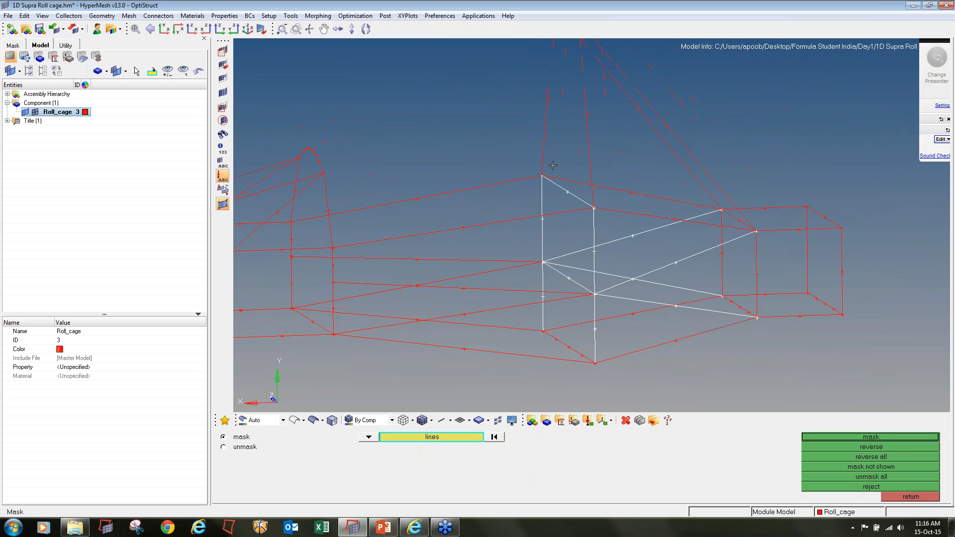
{"action": "left_click", "coordinate": [542, 146]}
{"action": "scroll", "coordinate": [575, 154], "scroll_direction": "down", "scroll_amount": 1, "text": "ctrl"}
{"action": "right_click_drag", "start_coordinate": [573, 158], "coordinate": [558, 275], "text": "ctrl"}
{"action": "left_click", "coordinate": [567, 199]}
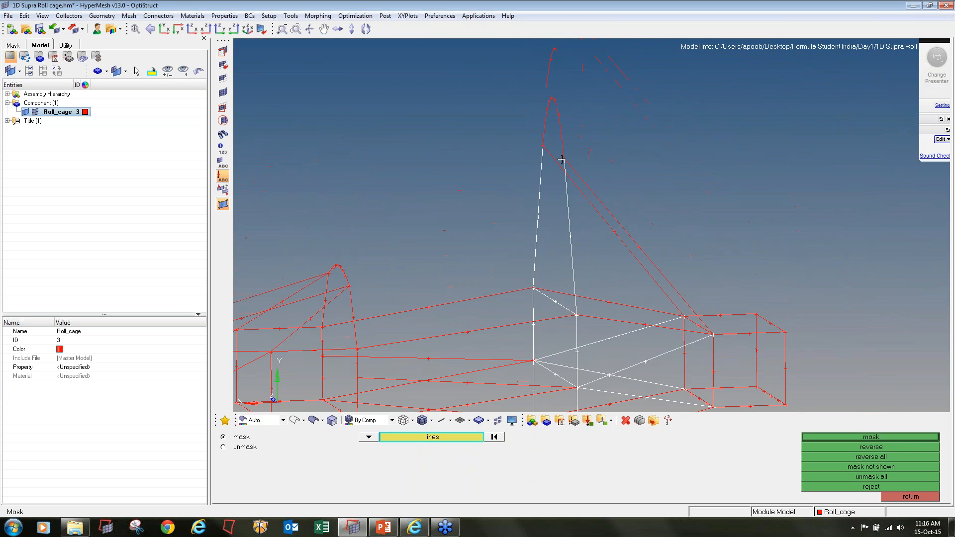
{"action": "left_click", "coordinate": [555, 131]}
{"action": "left_click", "coordinate": [555, 150]}
{"action": "left_click", "coordinate": [595, 185]}
{"action": "right_click_drag", "start_coordinate": [595, 187], "coordinate": [582, 174], "text": "ctrl"}
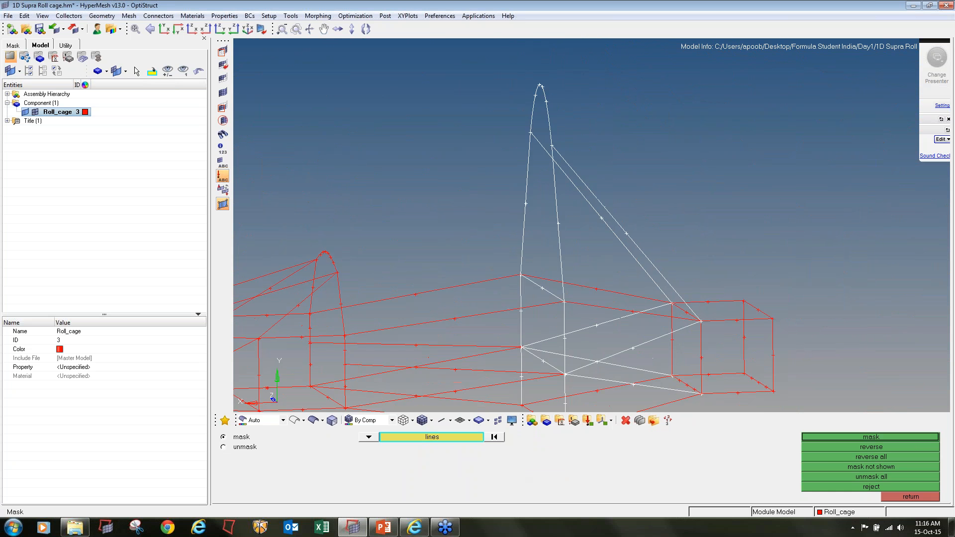
Pick the main hoop's lower verticals, the upper rearward rails and the rear box's front frame to check their division
{"action": "right_click_drag", "start_coordinate": [597, 297], "coordinate": [543, 203], "text": "ctrl"}
{"action": "left_click", "coordinate": [543, 211]}
{"action": "left_click", "coordinate": [542, 193]}
{"action": "scroll", "coordinate": [633, 222], "scroll_direction": "up", "scroll_amount": 2}
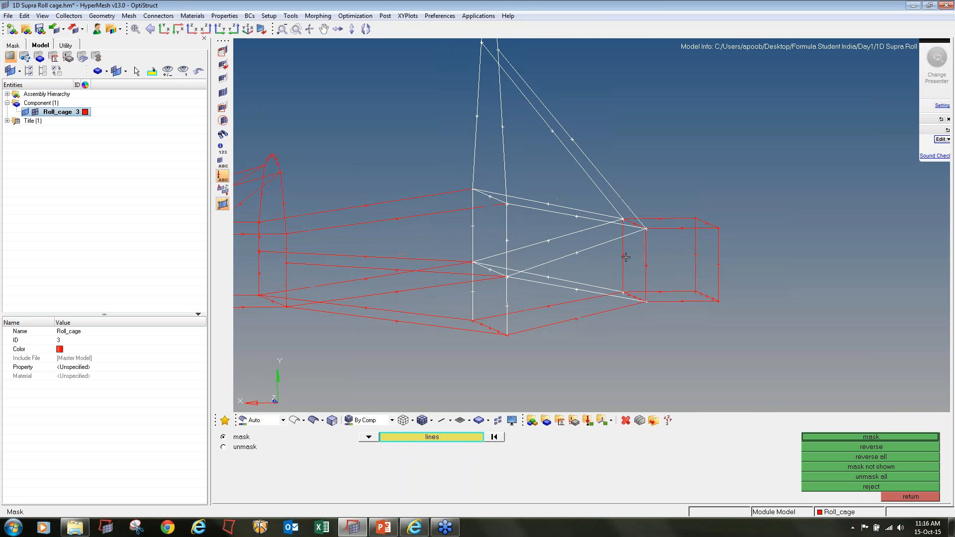
{"action": "scroll", "coordinate": [633, 222], "scroll_direction": "up", "scroll_amount": 2}
{"action": "left_click", "coordinate": [632, 222]}
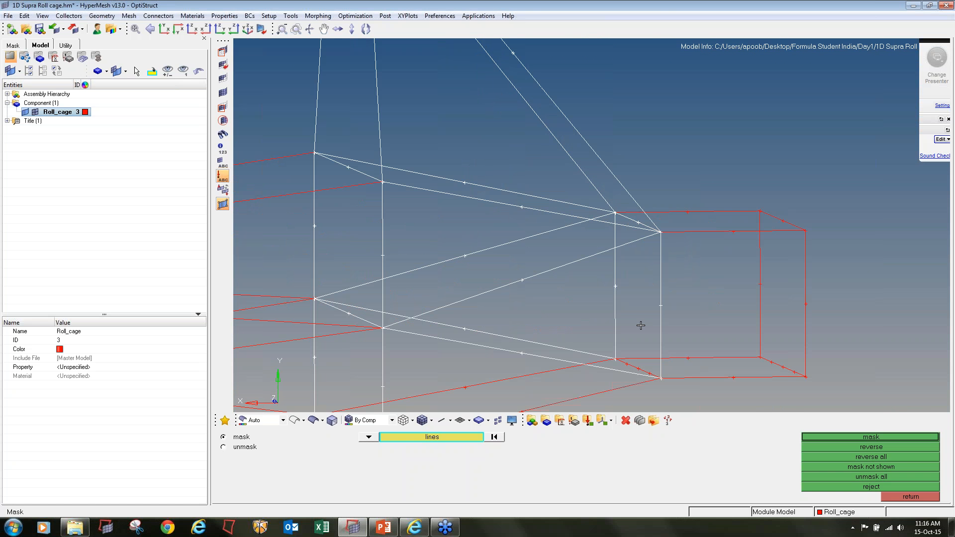
Pick the rear box's front bottom cross member and the lower rails running to the main hoop to check their ends
{"action": "left_click", "coordinate": [636, 366]}
{"action": "left_click", "coordinate": [638, 354]}
{"action": "left_click", "coordinate": [636, 385]}
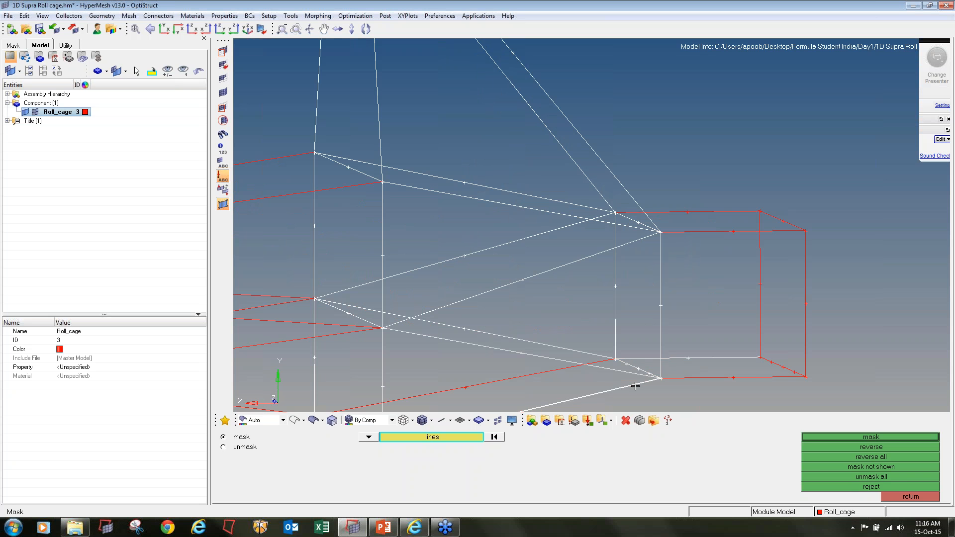
{"action": "left_click", "coordinate": [529, 376]}
{"action": "scroll", "coordinate": [703, 384], "scroll_direction": "down", "scroll_amount": 1, "text": "ctrl"}
Pick the rear box's lower and upper side lines, rear verticals and rear cross members to check where they are divided
{"action": "right_click_drag", "start_coordinate": [704, 384], "coordinate": [743, 284], "text": "ctrl"}
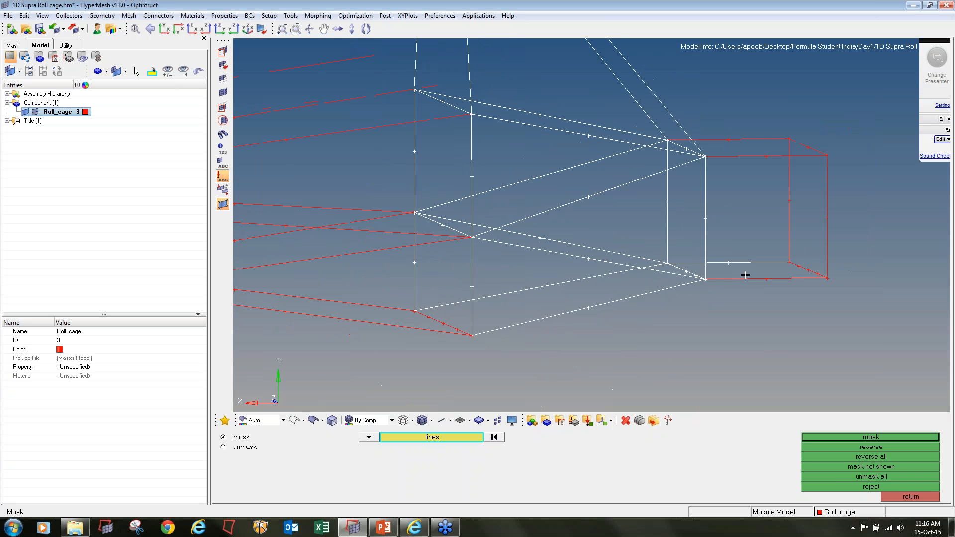
{"action": "left_click", "coordinate": [743, 278]}
{"action": "left_click", "coordinate": [794, 267]}
{"action": "left_click", "coordinate": [790, 214]}
{"action": "left_click", "coordinate": [826, 234]}
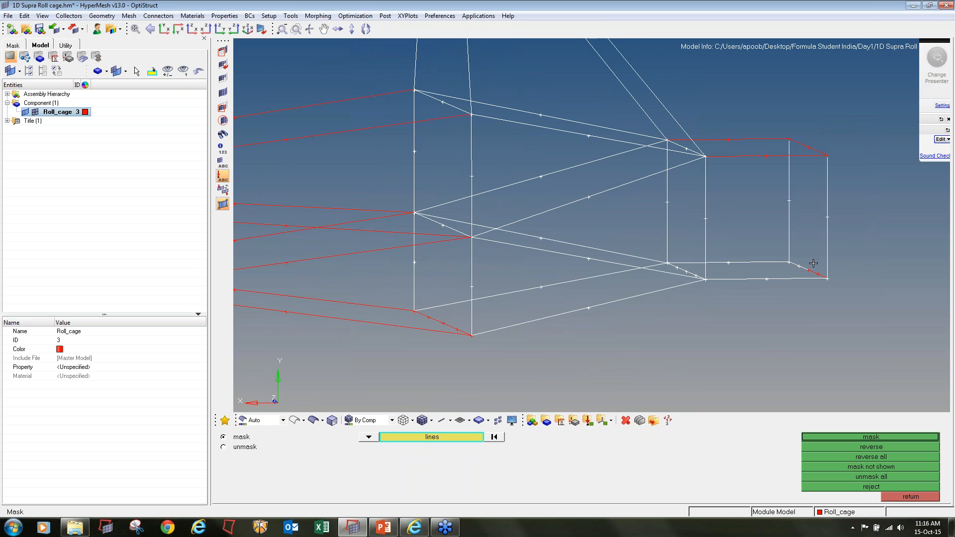
{"action": "left_click", "coordinate": [812, 271]}
{"action": "left_click", "coordinate": [807, 146]}
{"action": "left_click", "coordinate": [747, 156]}
{"action": "left_click", "coordinate": [737, 139]}
Clear all the picked lines and view the whole roll cage
{"action": "left_click_drag", "start_coordinate": [737, 139], "coordinate": [759, 182], "text": "ctrl"}
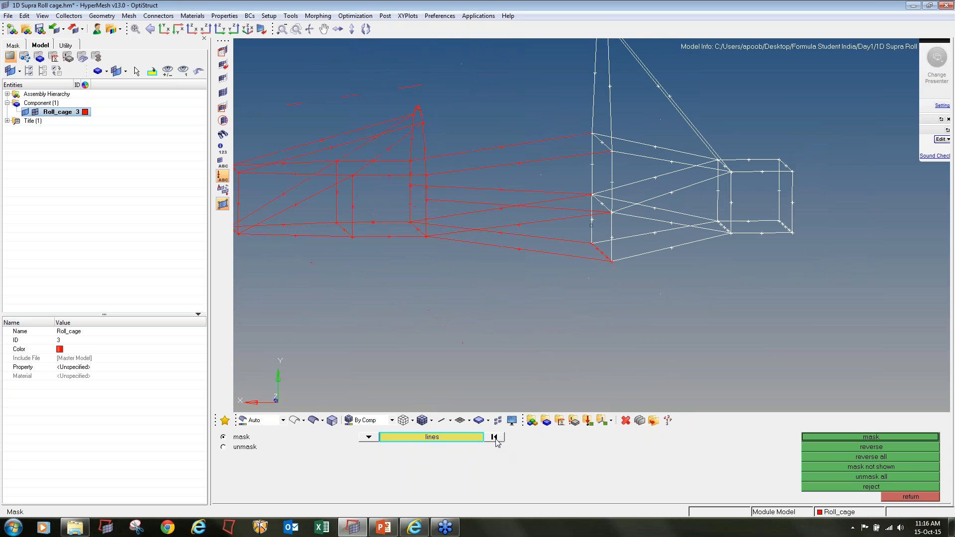
{"action": "left_click", "coordinate": [495, 438]}
{"action": "right_click_drag", "start_coordinate": [500, 343], "coordinate": [548, 369], "text": "ctrl"}
{"action": "scroll", "coordinate": [547, 369], "scroll_direction": "down", "scroll_amount": 3, "text": "ctrl"}
{"action": "left_click_drag", "start_coordinate": [547, 369], "coordinate": [566, 343], "text": "ctrl"}
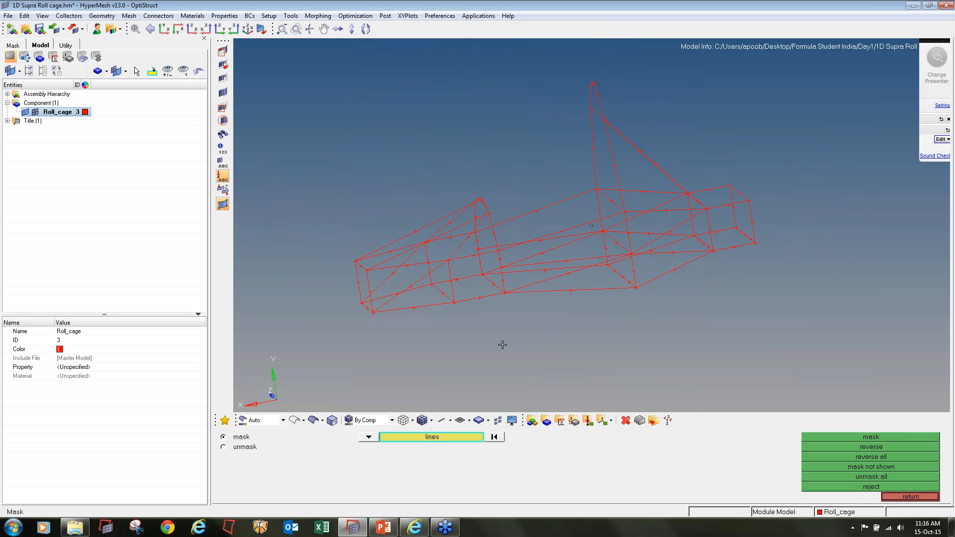
Define a new material named Steel with a dark olive green colour and the ISOTROPIC type
{"action": "left_click", "coordinate": [560, 423]}
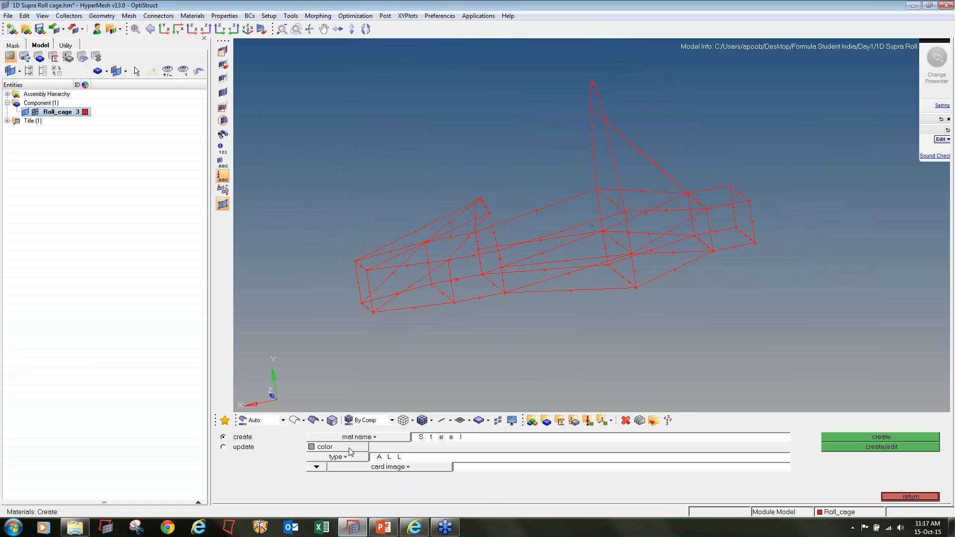
{"action": "left_click", "coordinate": [324, 447]}
{"action": "left_click", "coordinate": [323, 447]}
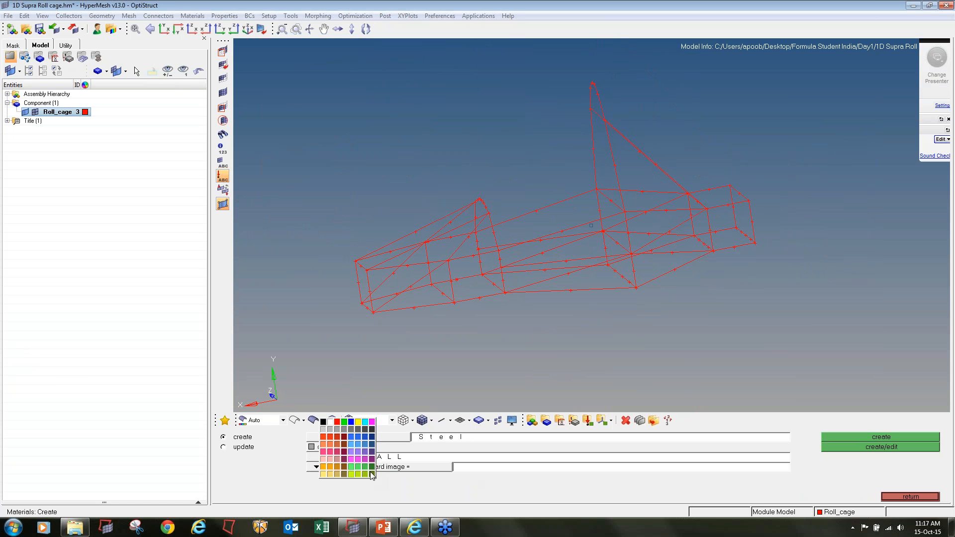
{"action": "left_click", "coordinate": [370, 472]}
{"action": "left_click", "coordinate": [950, 21]}
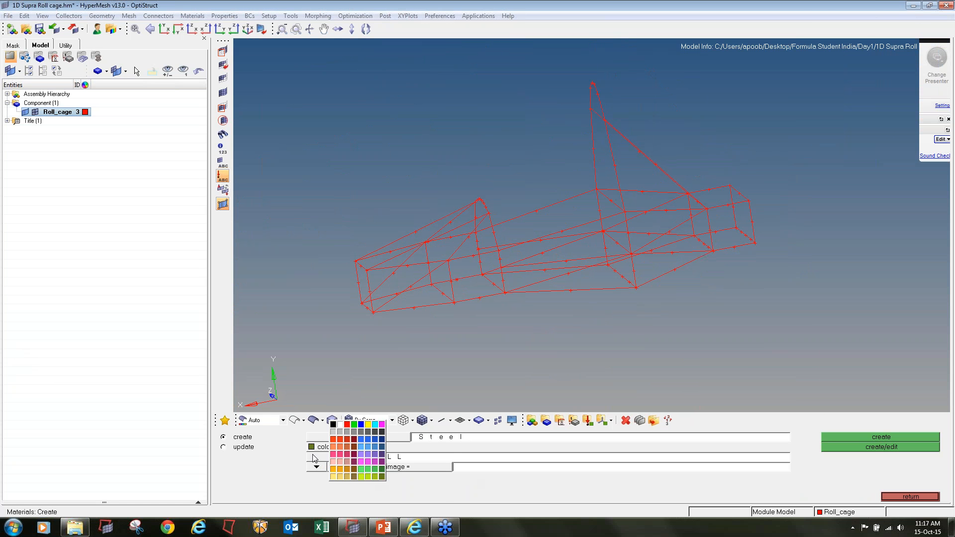
{"action": "left_click", "coordinate": [319, 457]}
{"action": "left_click", "coordinate": [380, 483]}
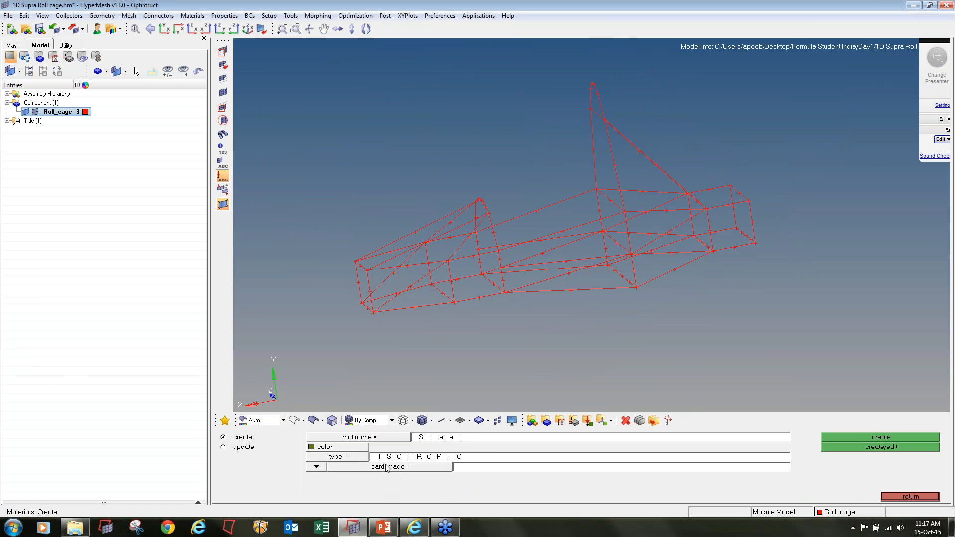
Assign the MAT1 card image to the Steel material and create it with its card open for editing
{"action": "left_click", "coordinate": [454, 467]}
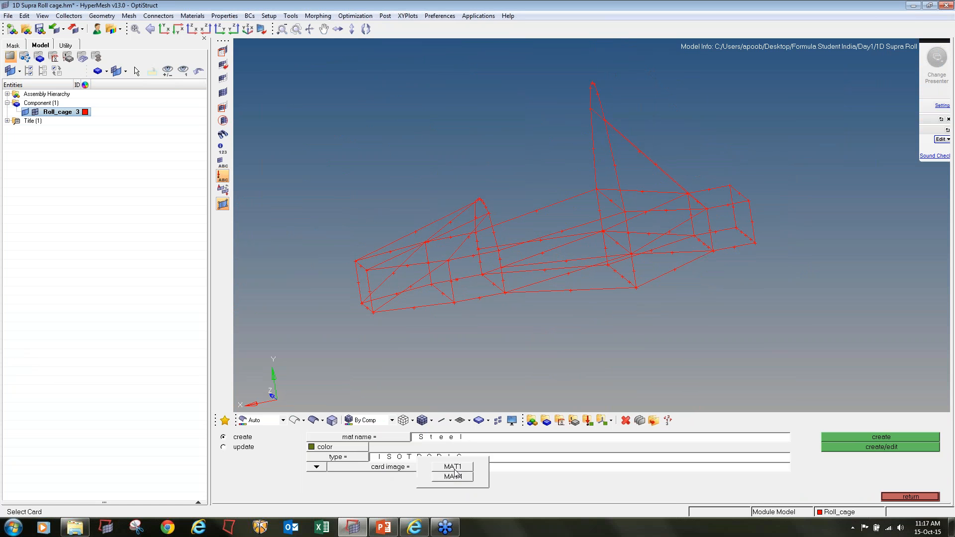
{"action": "left_click", "coordinate": [454, 468]}
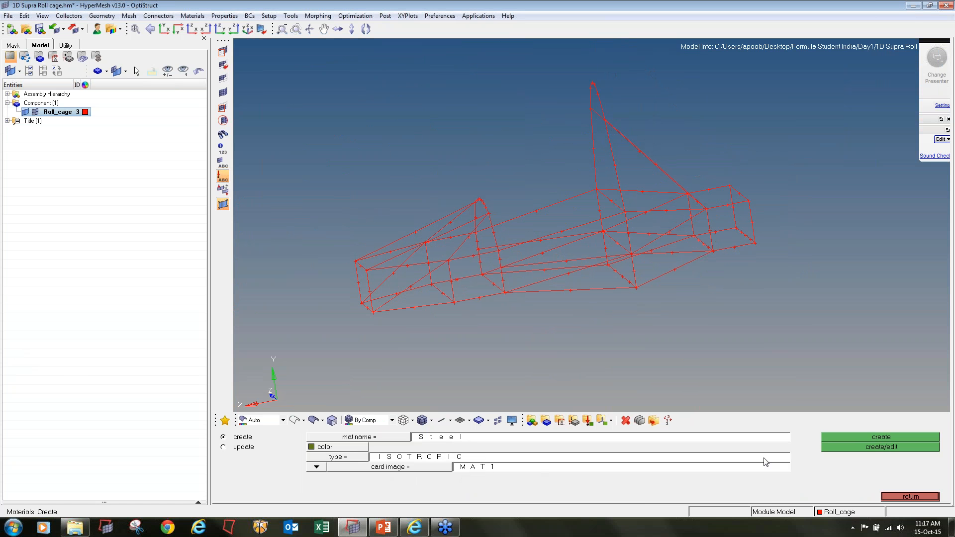
{"action": "left_click", "coordinate": [830, 447]}
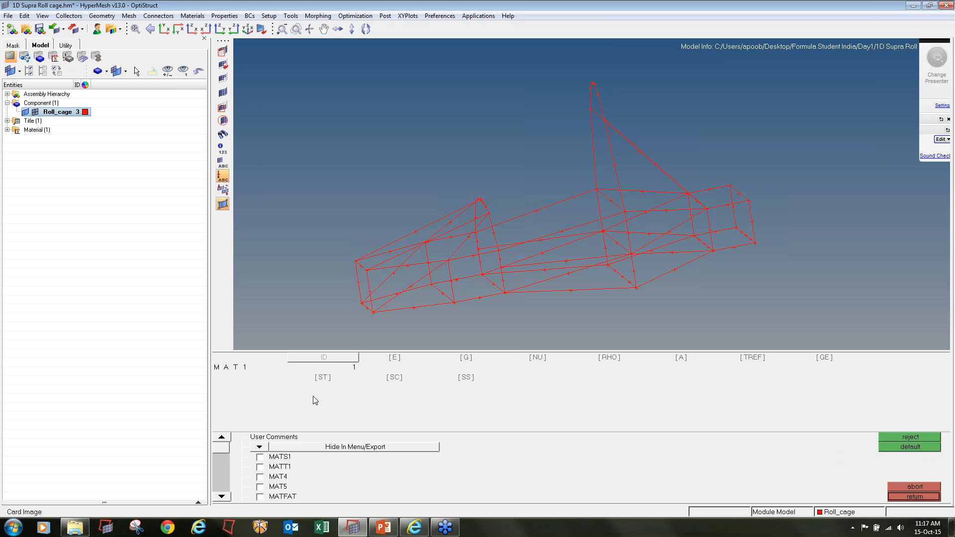
Enable E at 2.1e+05, NU at 0.3 and RHO at 7.9e-09 on the MAT1 card and finish the material
{"action": "left_click", "coordinate": [393, 357]}
{"action": "left_click", "coordinate": [537, 357]}
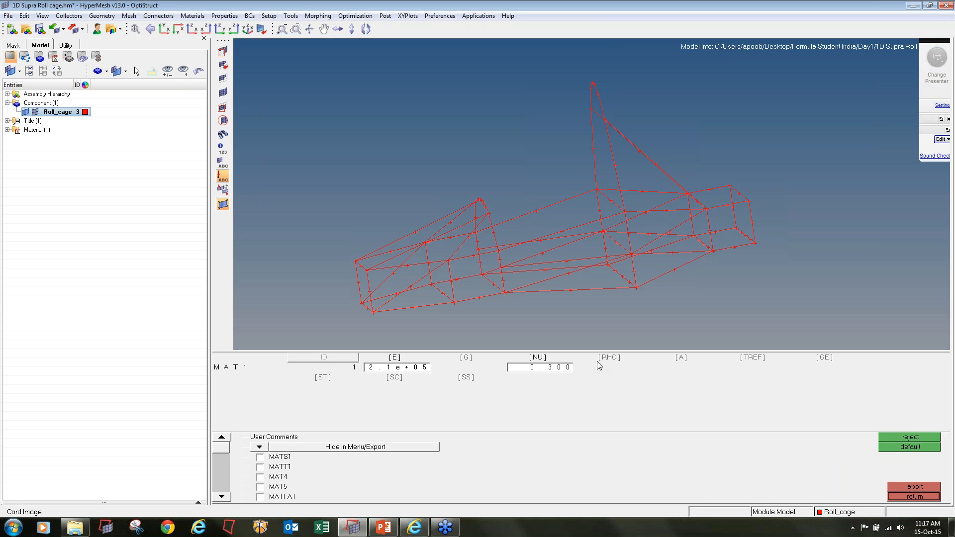
{"action": "left_click", "coordinate": [609, 358]}
{"action": "left_click", "coordinate": [584, 407]}
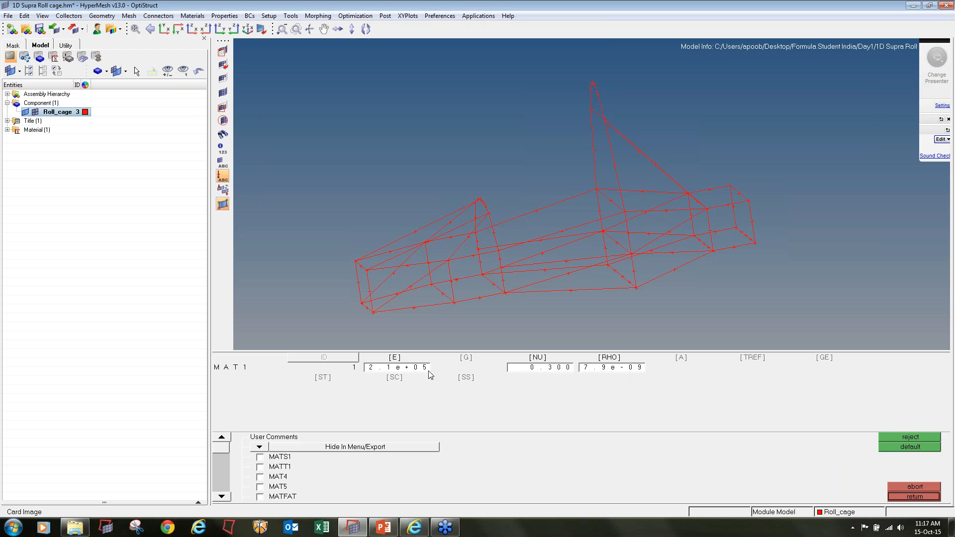
{"action": "left_click", "coordinate": [369, 372]}
{"action": "left_click", "coordinate": [901, 496]}
{"action": "left_click", "coordinate": [898, 495]}
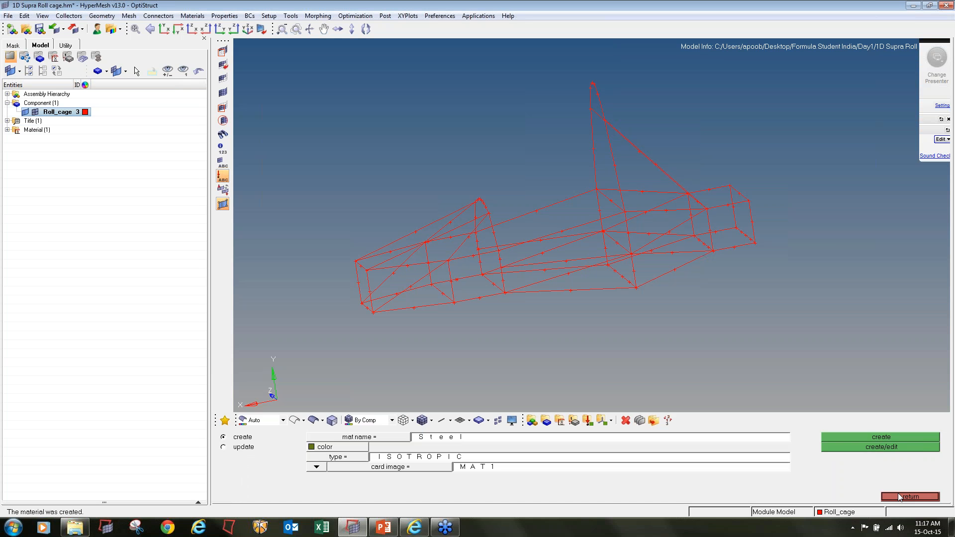
{"action": "left_click", "coordinate": [898, 496]}
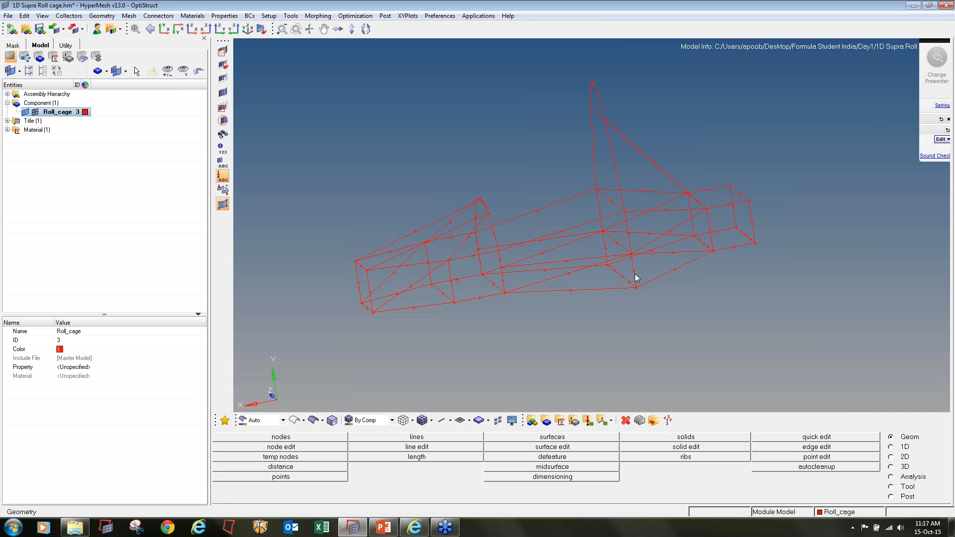
Create a standard thinwalled tube beam section from the HYPER BEAM library with HyperBeam
{"action": "left_click", "coordinate": [892, 447]}
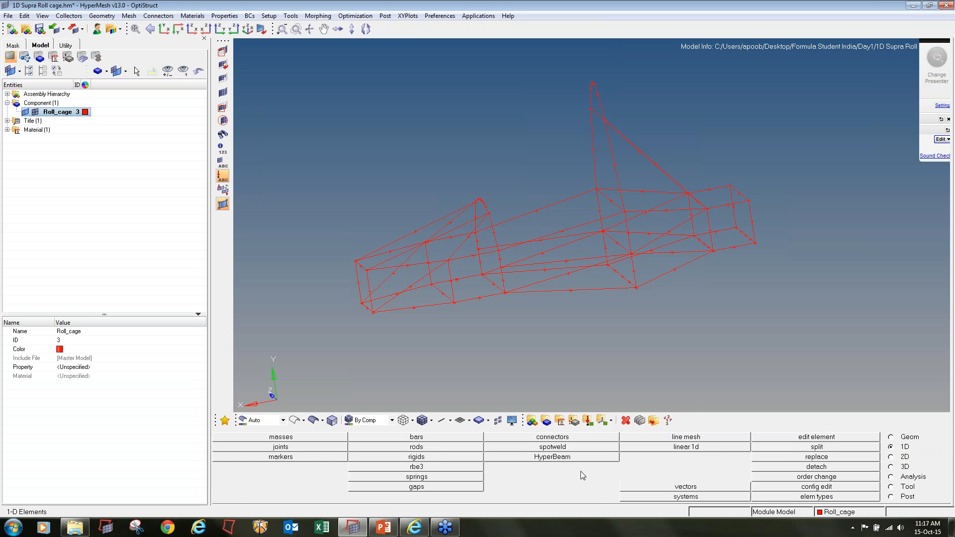
{"action": "left_click", "coordinate": [524, 458]}
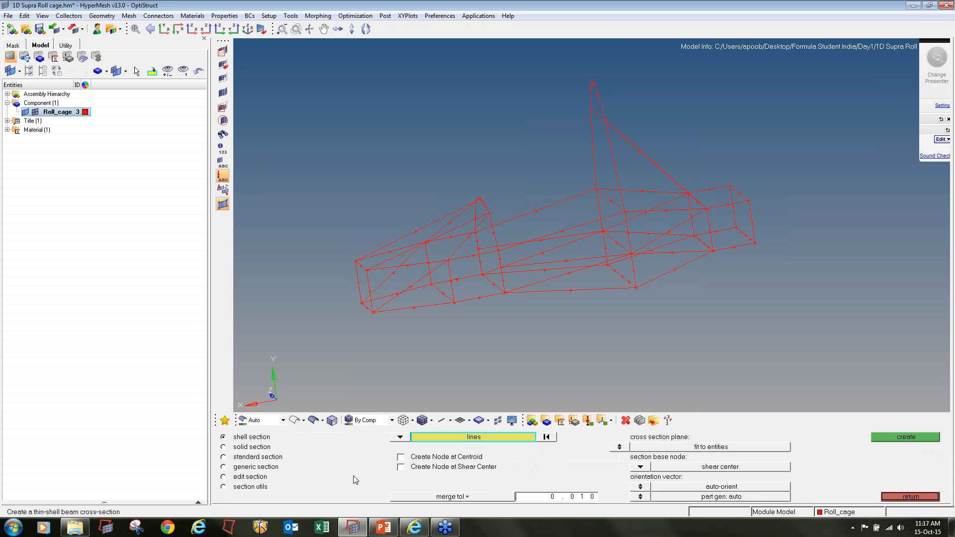
{"action": "left_click", "coordinate": [223, 458]}
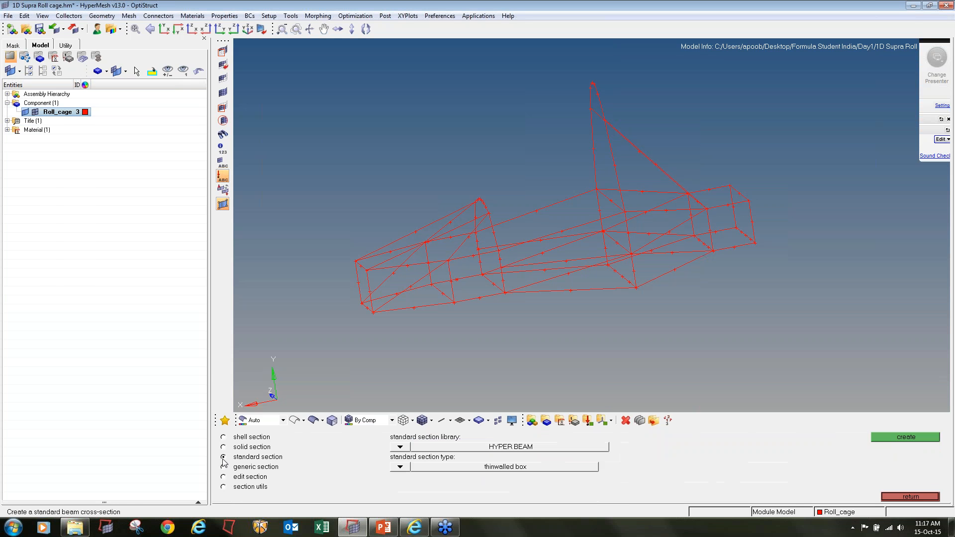
{"action": "left_click", "coordinate": [401, 447]}
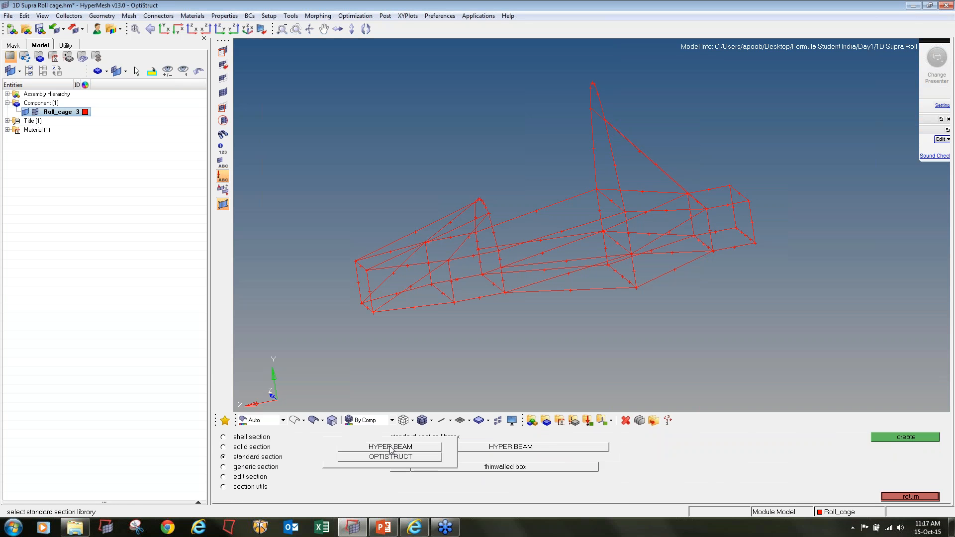
{"action": "left_click", "coordinate": [393, 442]}
{"action": "left_click", "coordinate": [401, 468]}
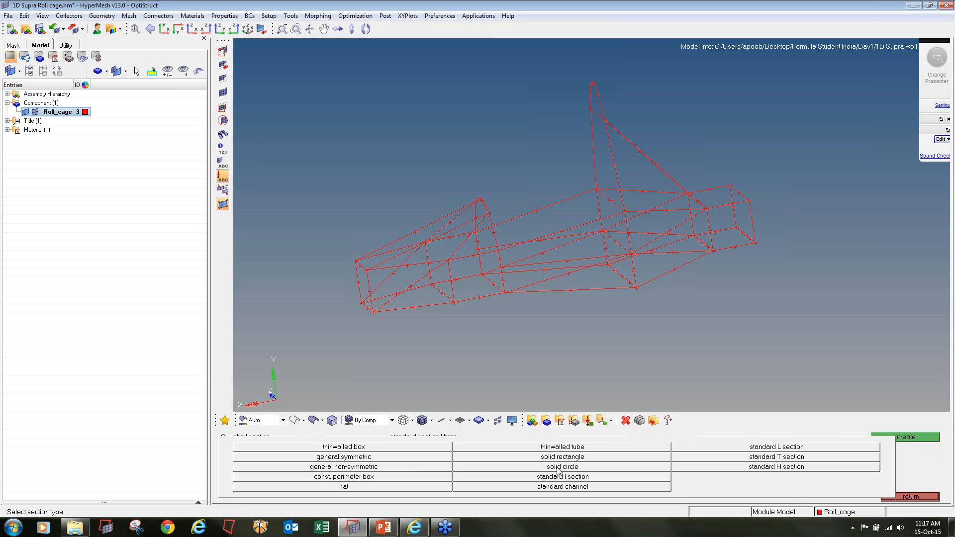
{"action": "left_click", "coordinate": [538, 448]}
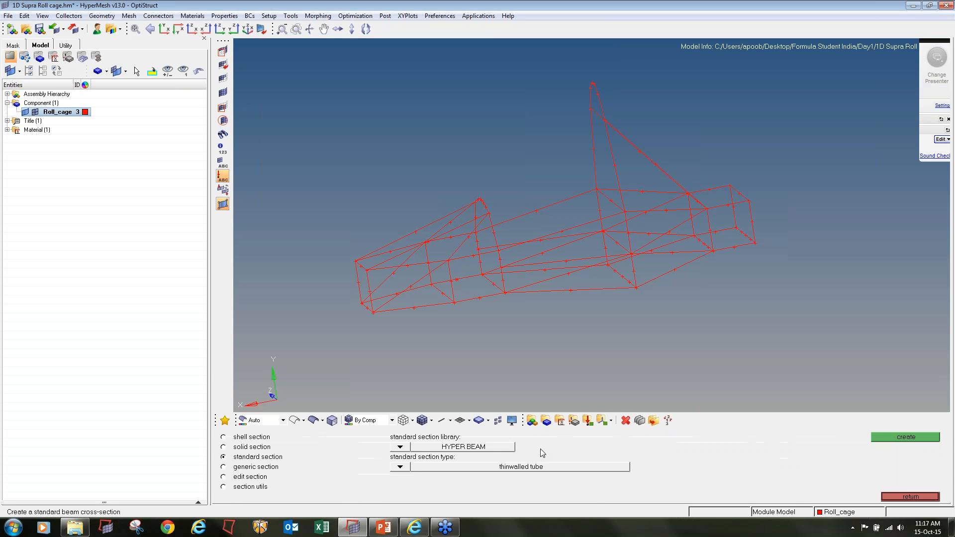
{"action": "left_click", "coordinate": [888, 438]}
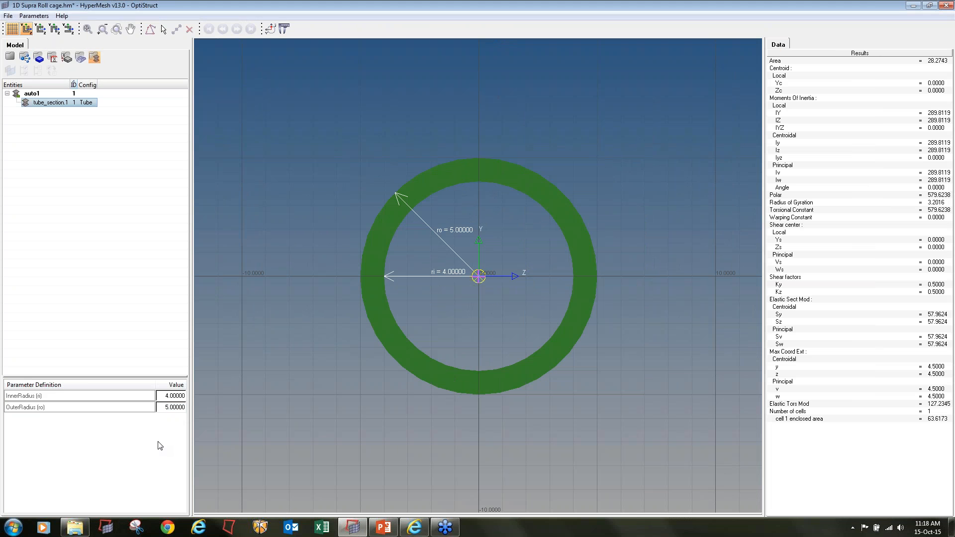
Set the tube section's outer radius to 20 and inner radius to 19, and return to the model
{"action": "left_click", "coordinate": [170, 397]}
{"action": "left_click", "coordinate": [171, 407]}
{"action": "type", "text": "20"}
{"action": "key", "text": "Return"}
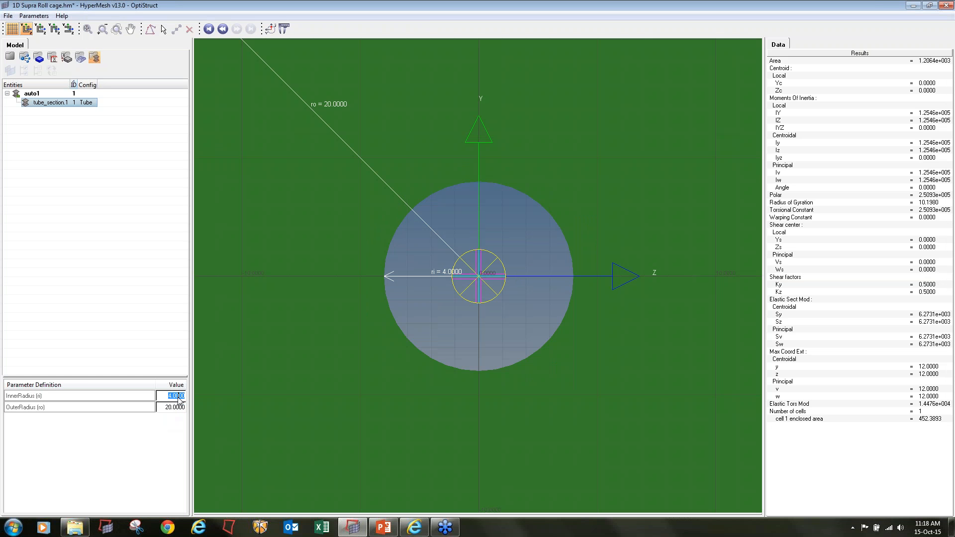
{"action": "type", "text": "19"}
{"action": "key", "text": "Return"}
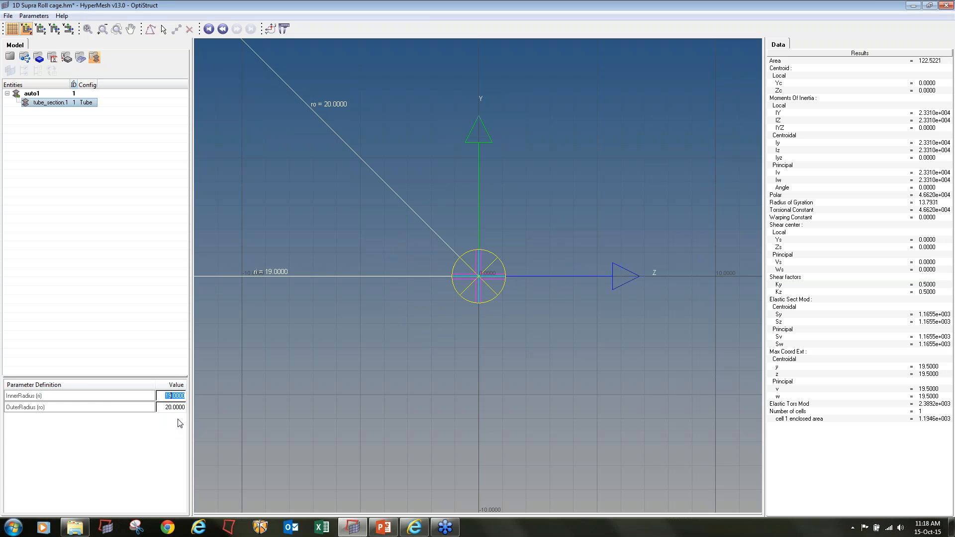
{"action": "scroll", "coordinate": [462, 222], "scroll_direction": "down", "scroll_amount": 5}
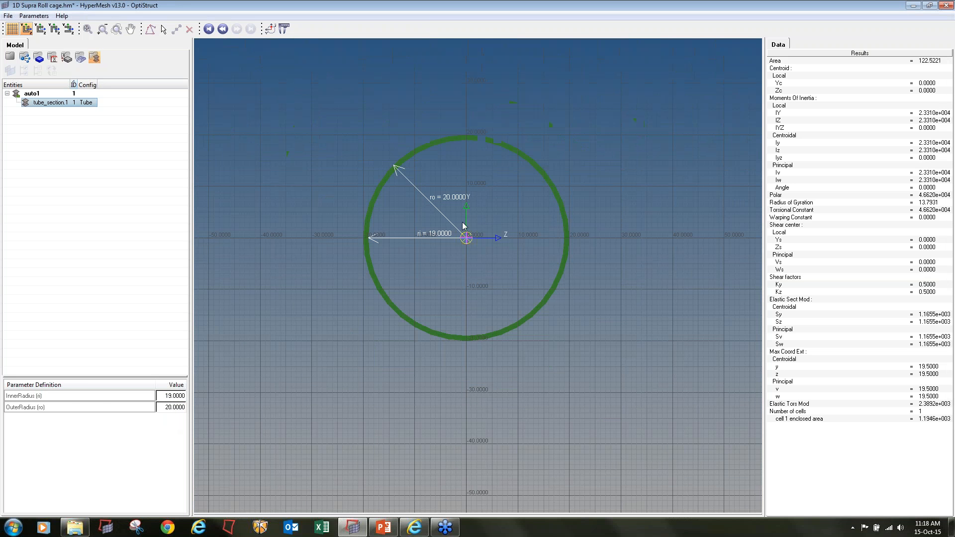
{"action": "left_click", "coordinate": [11, 58]}
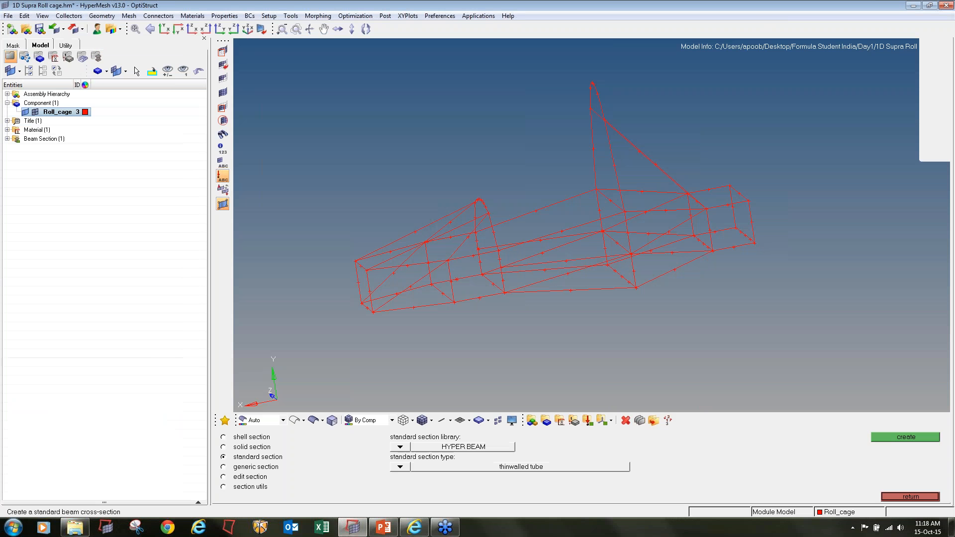
Create a second standard beam section of the thinwalled box type
{"action": "left_click", "coordinate": [399, 468]}
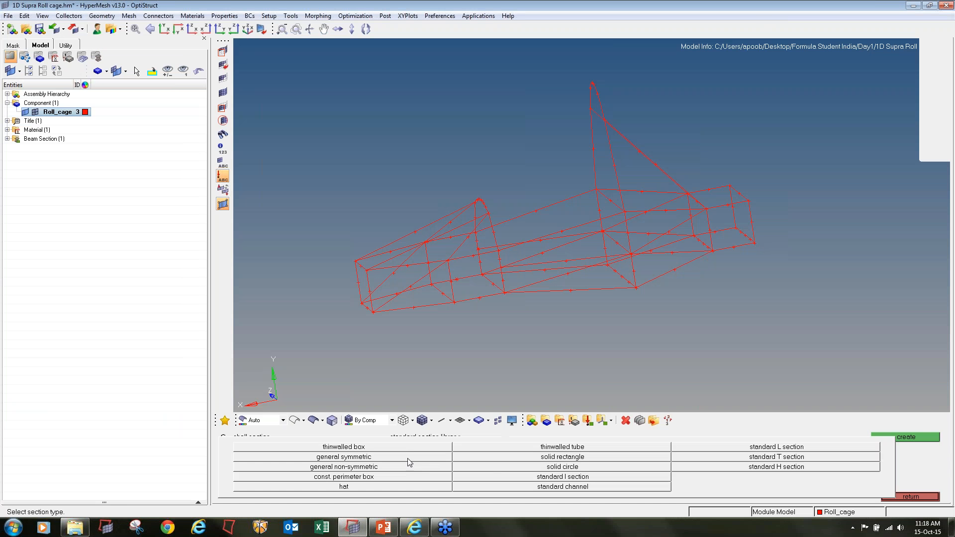
{"action": "left_click", "coordinate": [373, 448]}
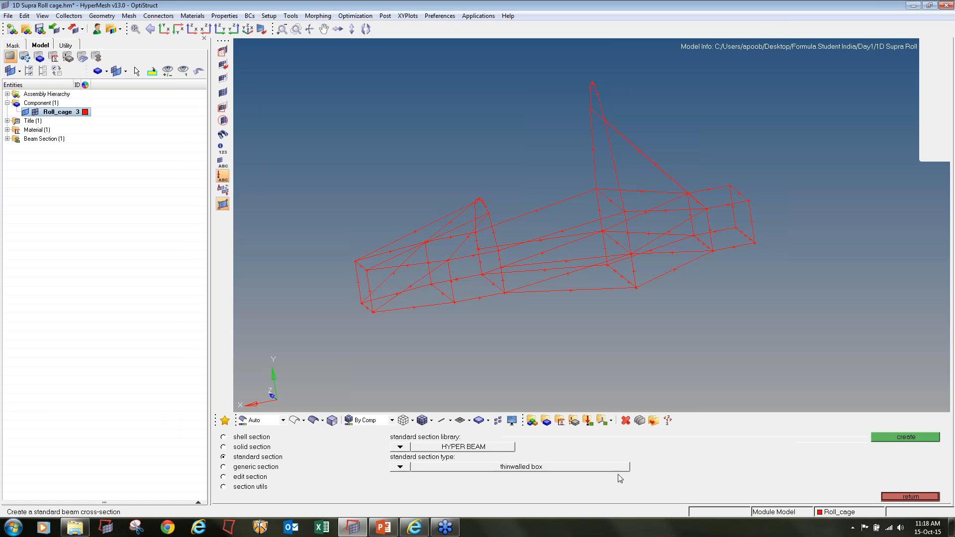
{"action": "left_click", "coordinate": [915, 436]}
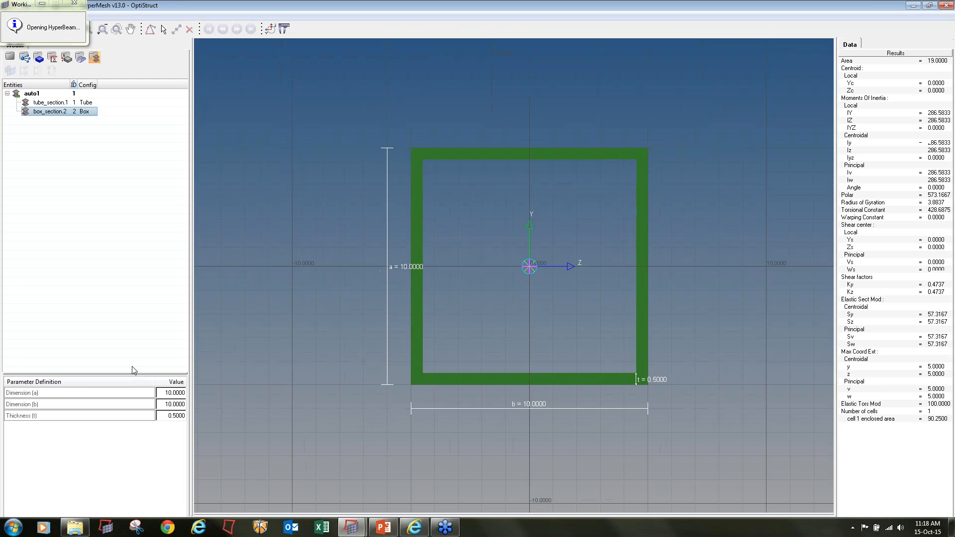
Set the box section's dimensions a and b to 20 each
{"action": "left_click", "coordinate": [171, 396]}
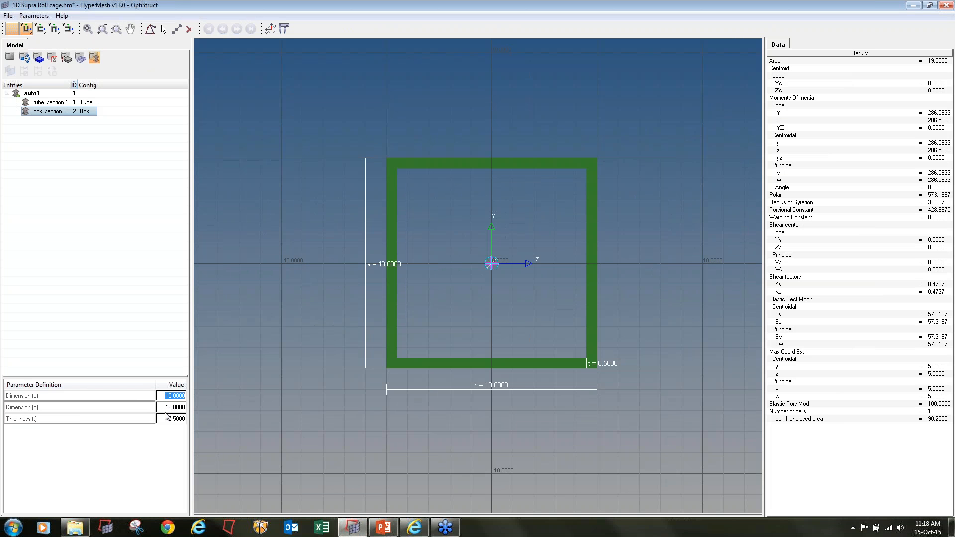
{"action": "type", "text": "20"}
{"action": "key", "text": "Return"}
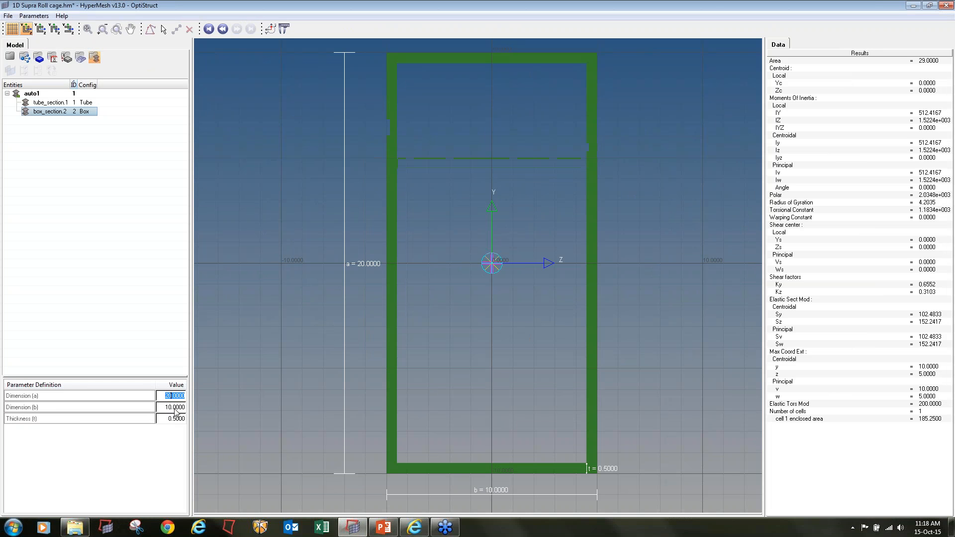
{"action": "left_click", "coordinate": [175, 408]}
{"action": "type", "text": "20"}
{"action": "key", "text": "Return"}
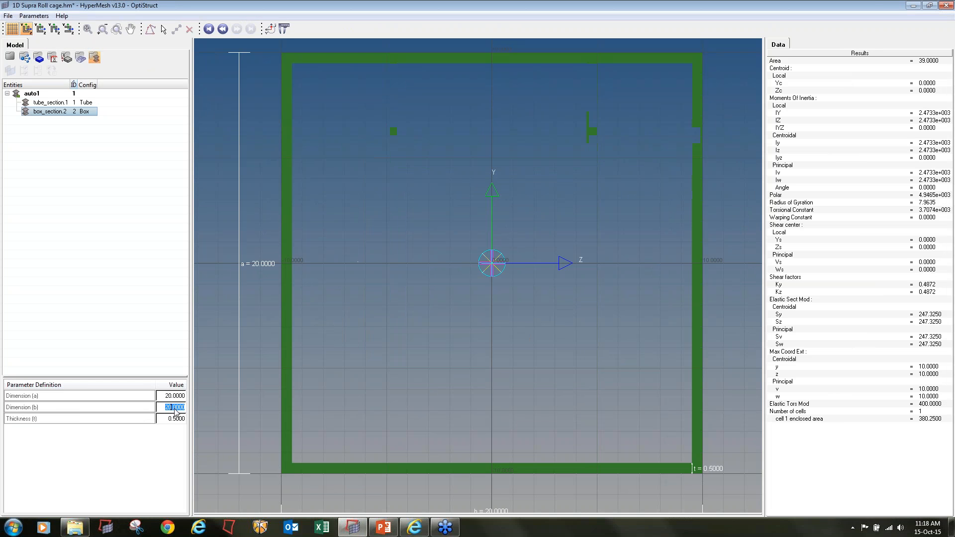
Set the box section's thickness to 1, return to the model and leave the beam section tool
{"action": "left_click", "coordinate": [174, 420]}
{"action": "type", "text": "1"}
{"action": "key", "text": "Return"}
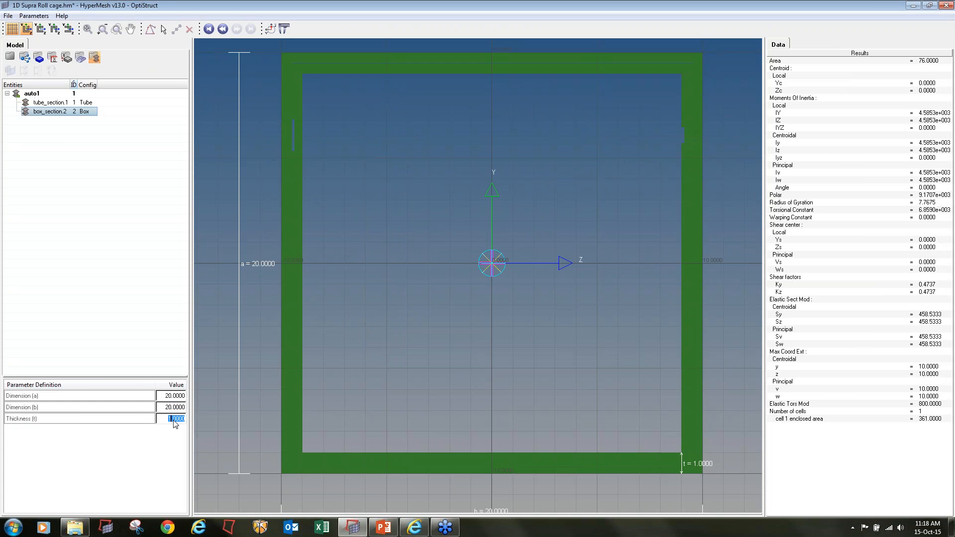
{"action": "left_click", "coordinate": [6, 59]}
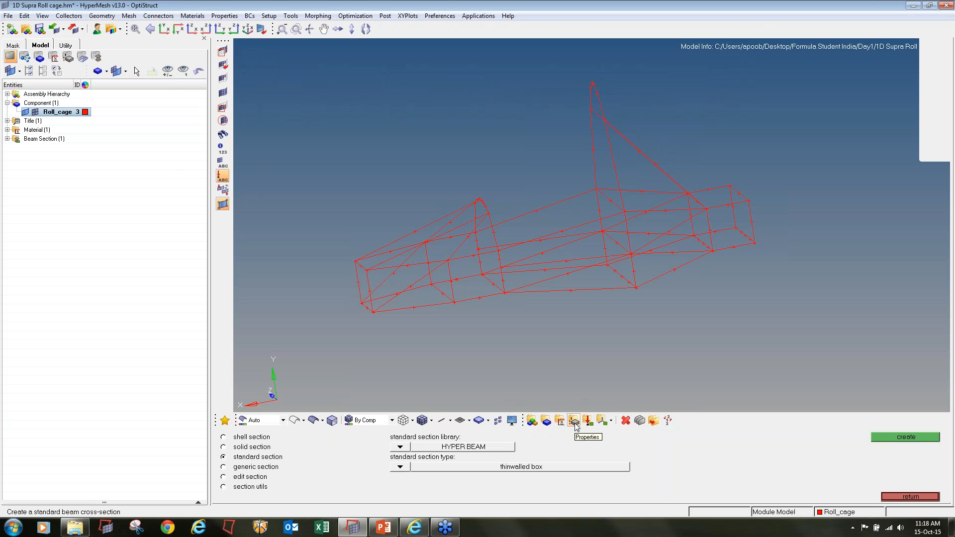
{"action": "left_click", "coordinate": [920, 497]}
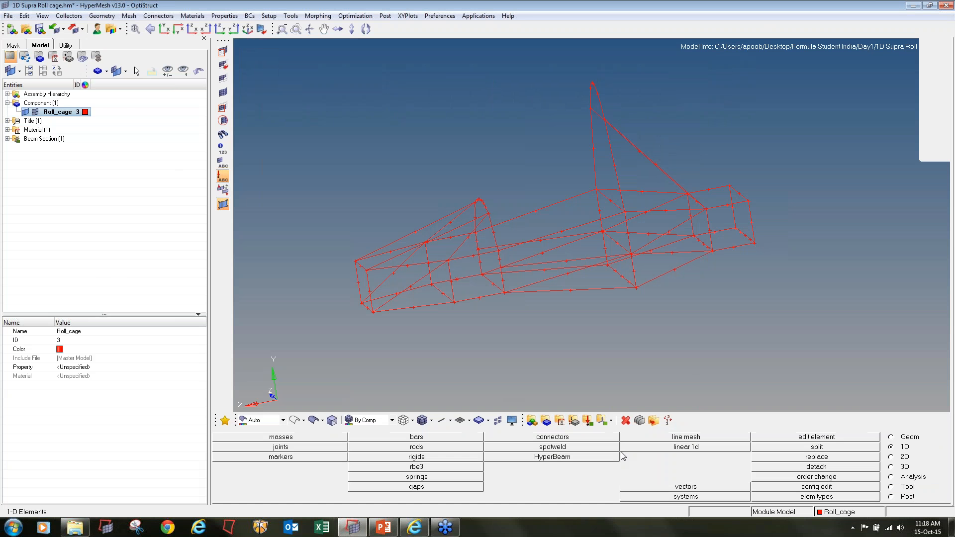
Start a new property named Circular_Pipe with an orange color and the 1D type
{"action": "left_click", "coordinate": [576, 423]}
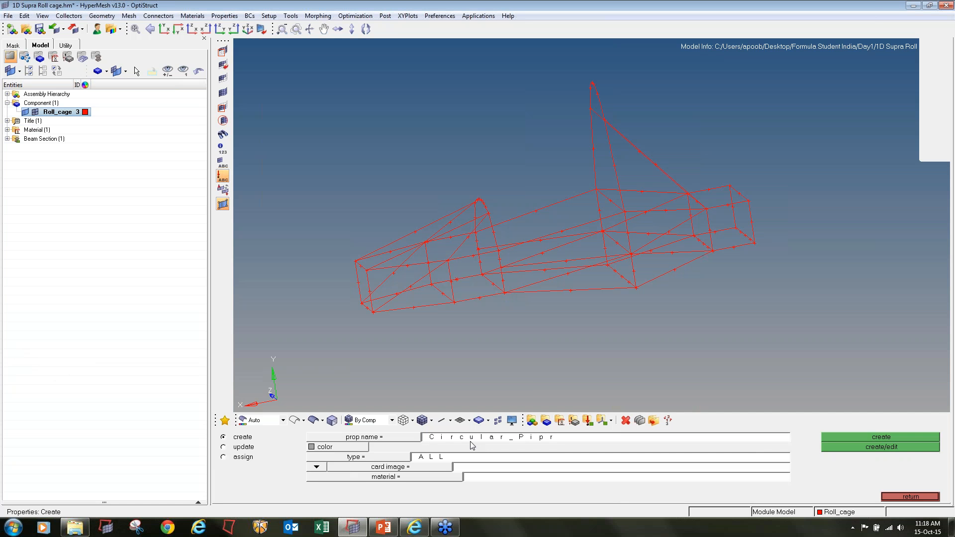
{"action": "left_click", "coordinate": [557, 437]}
{"action": "key", "text": "BackSpace"}
{"action": "left_click", "coordinate": [311, 447]}
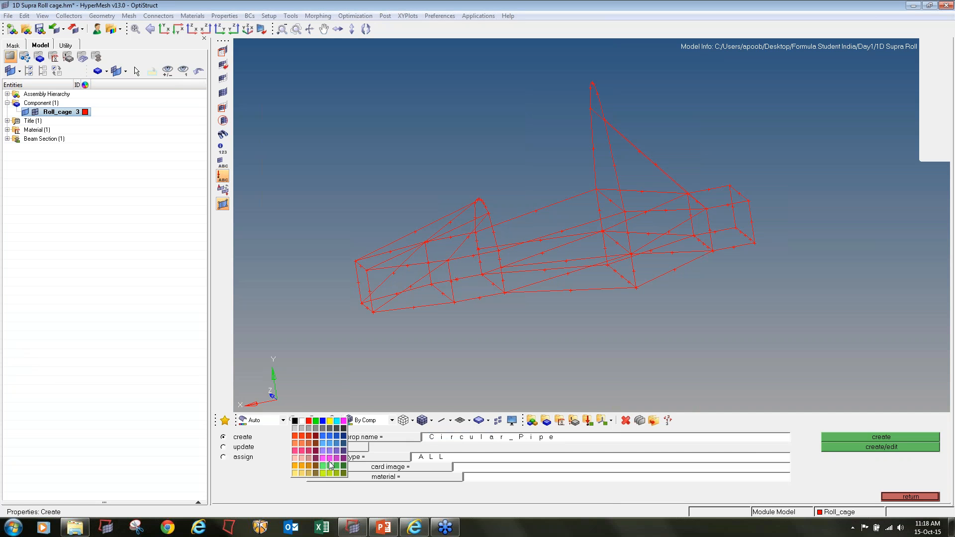
{"action": "left_click", "coordinate": [308, 464]}
{"action": "left_click", "coordinate": [371, 457]}
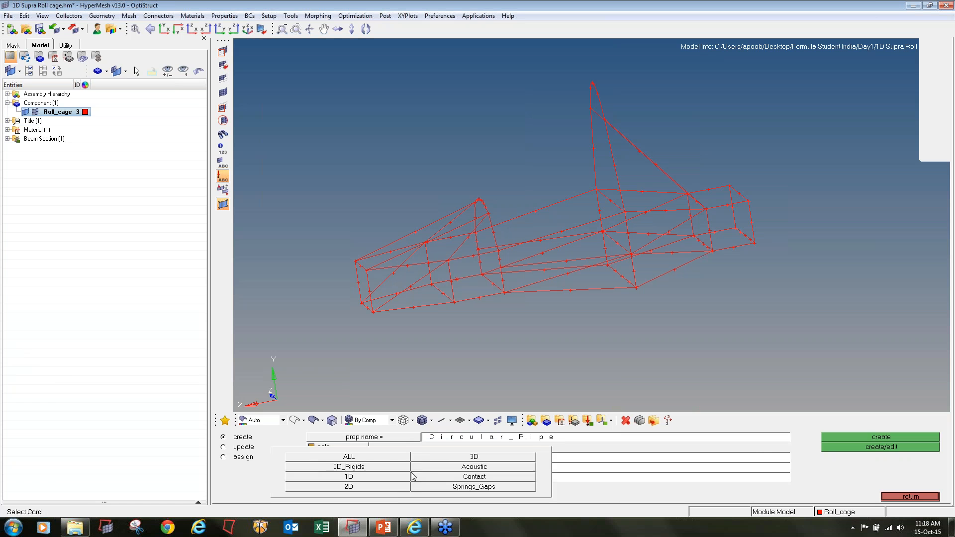
{"action": "left_click", "coordinate": [383, 476]}
Give the circular pipe property the PBEAM card image, Steel material and tube_section.1 beam section, and create it
{"action": "left_click", "coordinate": [385, 468]}
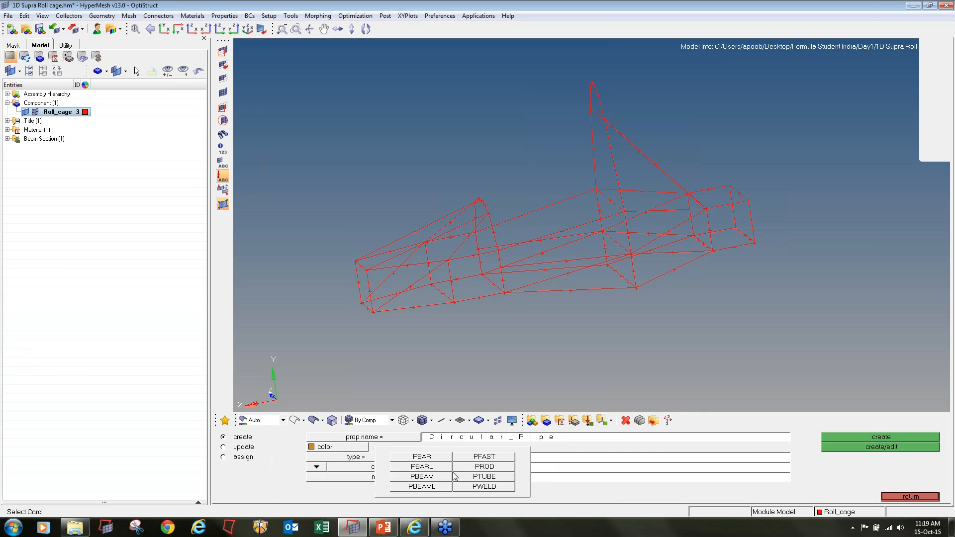
{"action": "left_click", "coordinate": [422, 476]}
{"action": "left_click", "coordinate": [401, 486]}
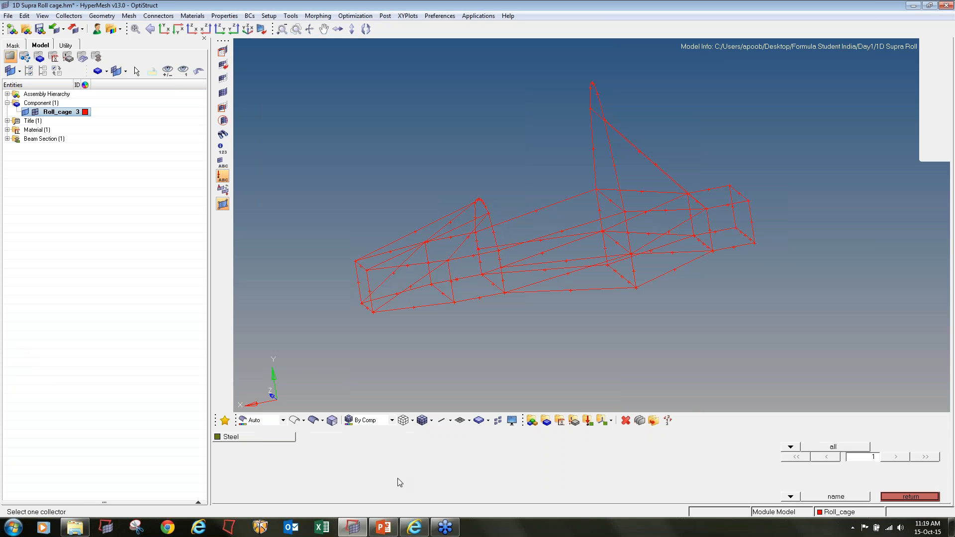
{"action": "left_click", "coordinate": [261, 437]}
{"action": "left_click", "coordinate": [365, 488]}
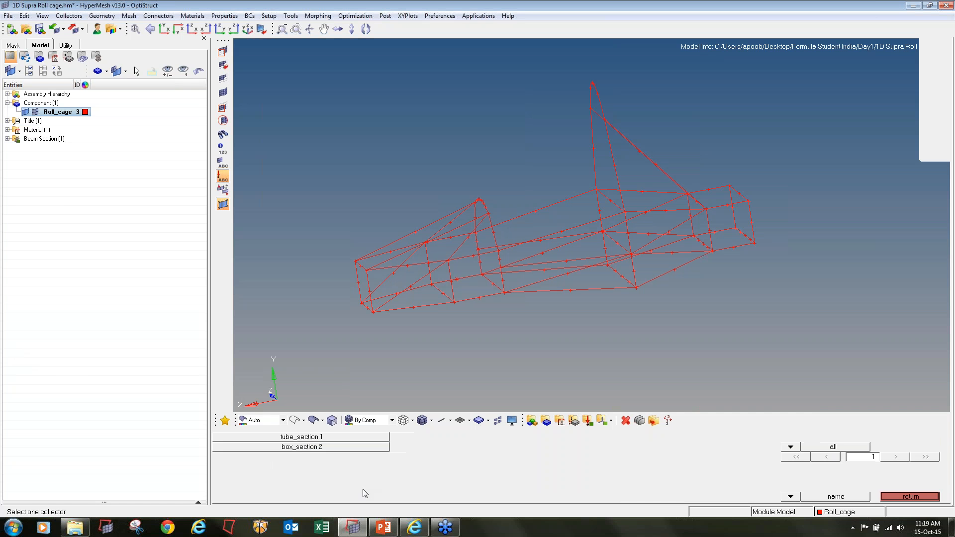
{"action": "left_click", "coordinate": [323, 437]}
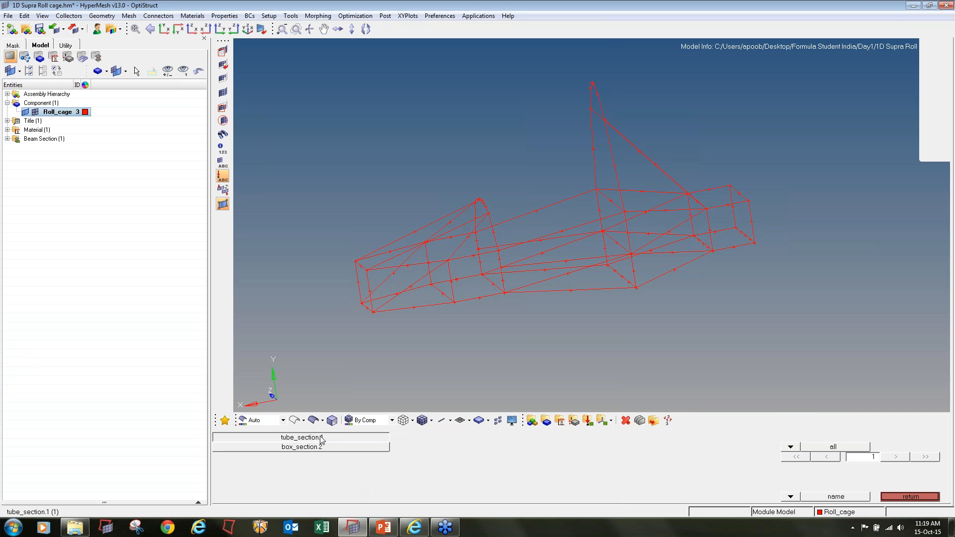
{"action": "left_click", "coordinate": [858, 447]}
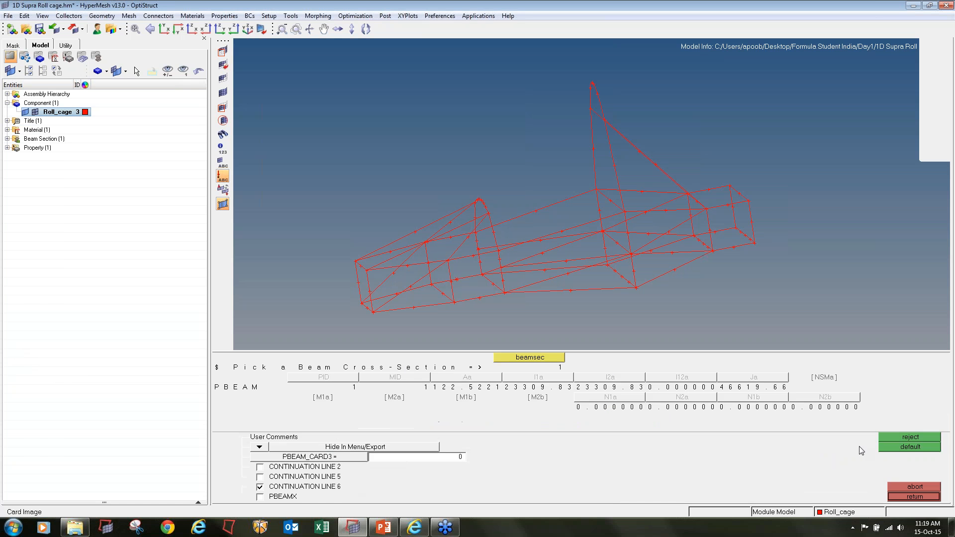
{"action": "left_click", "coordinate": [895, 496]}
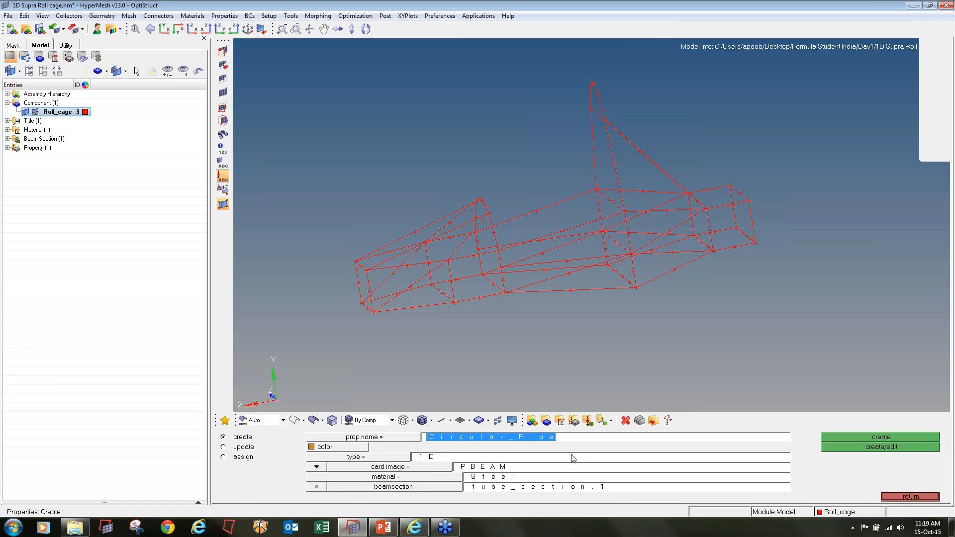
Start a second property named Square_pipes with a blue color and the 1D type
{"action": "type", "text": "S_"}
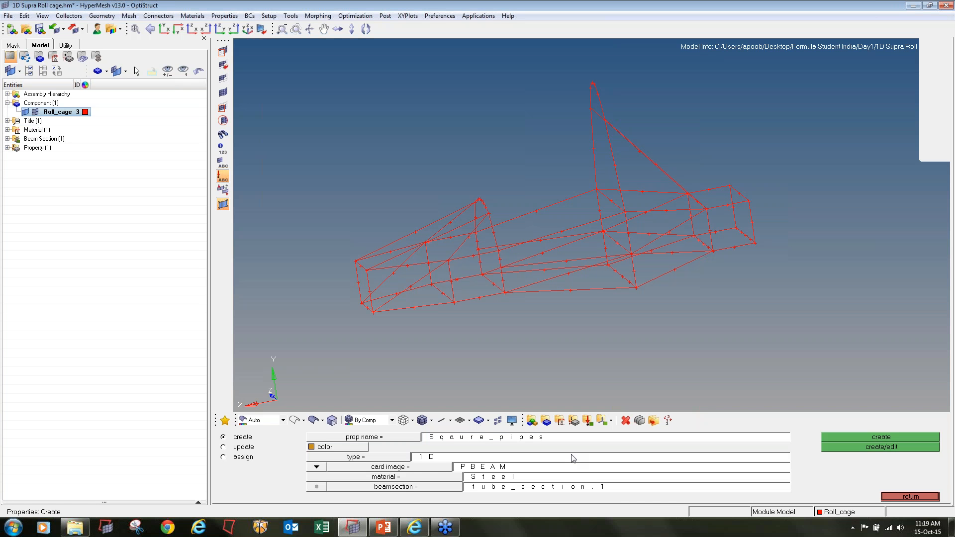
{"action": "left_click", "coordinate": [469, 439]}
{"action": "key", "text": "Left"}
{"action": "left_click", "coordinate": [376, 457]}
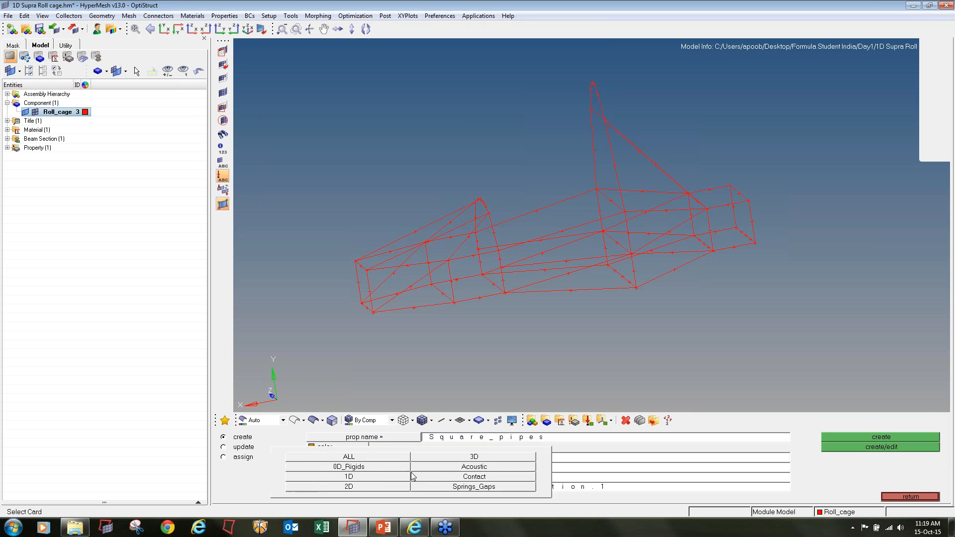
{"action": "left_click", "coordinate": [339, 446]}
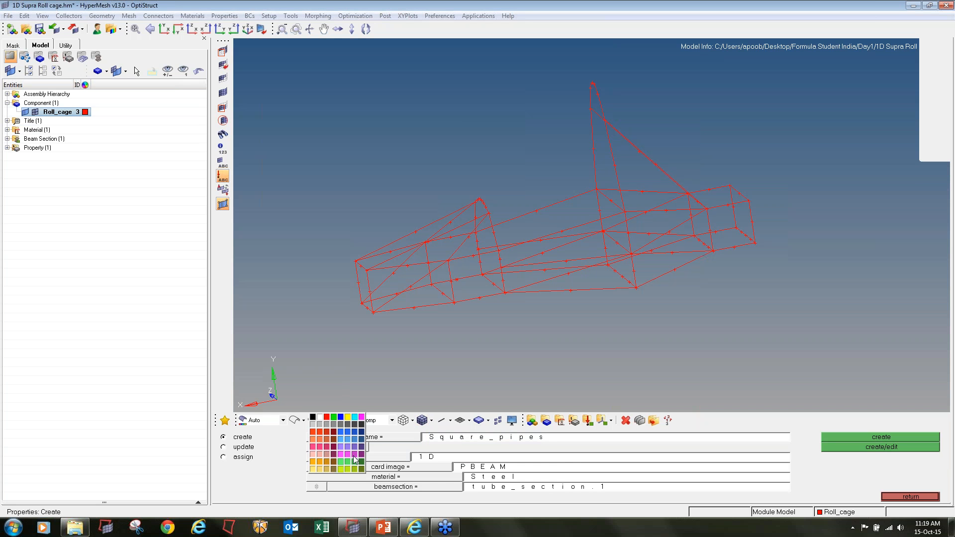
{"action": "left_click", "coordinate": [354, 444]}
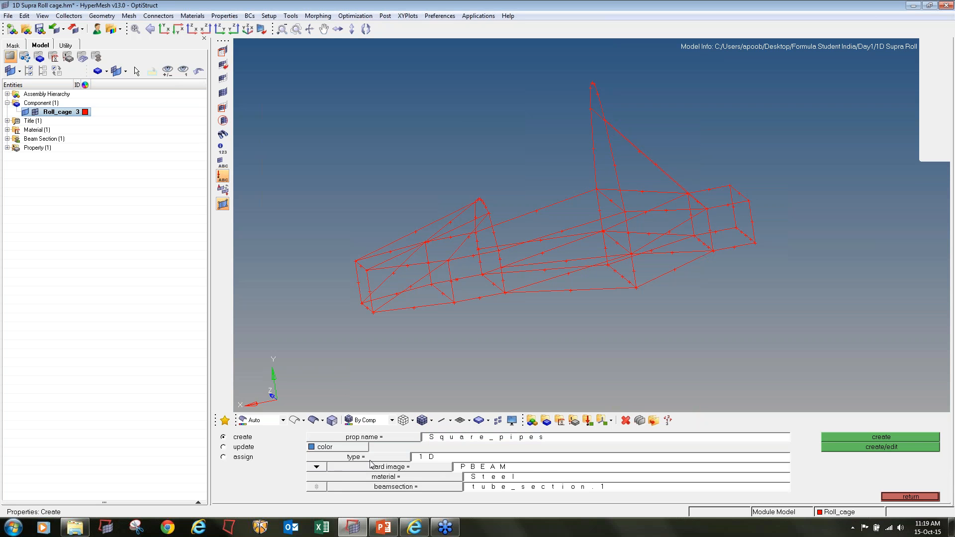
{"action": "left_click", "coordinate": [377, 457]}
{"action": "left_click", "coordinate": [380, 476]}
Give the square pipes property the PBEAM card image, Steel material and box_section.2 beam section, and create it
{"action": "left_click", "coordinate": [370, 467]}
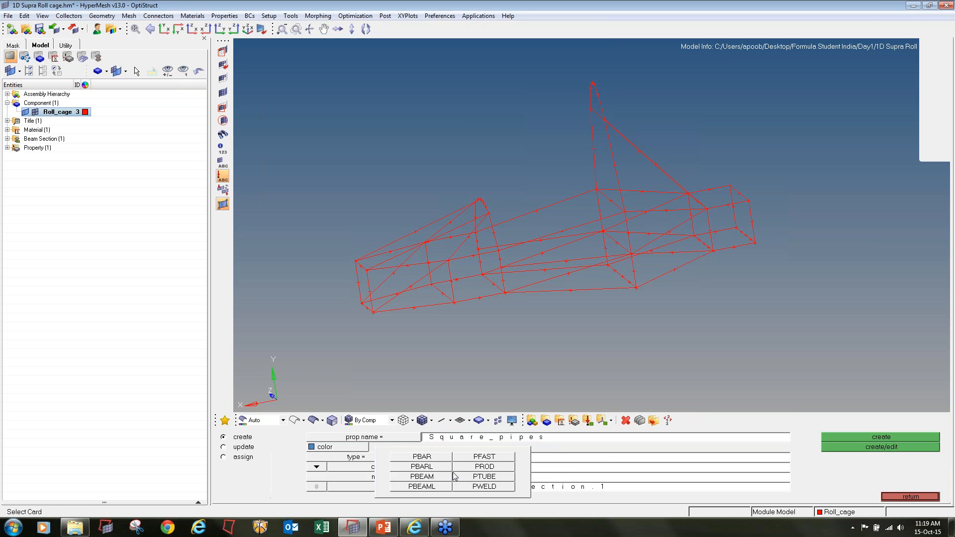
{"action": "left_click", "coordinate": [443, 478]}
{"action": "left_click", "coordinate": [431, 477]}
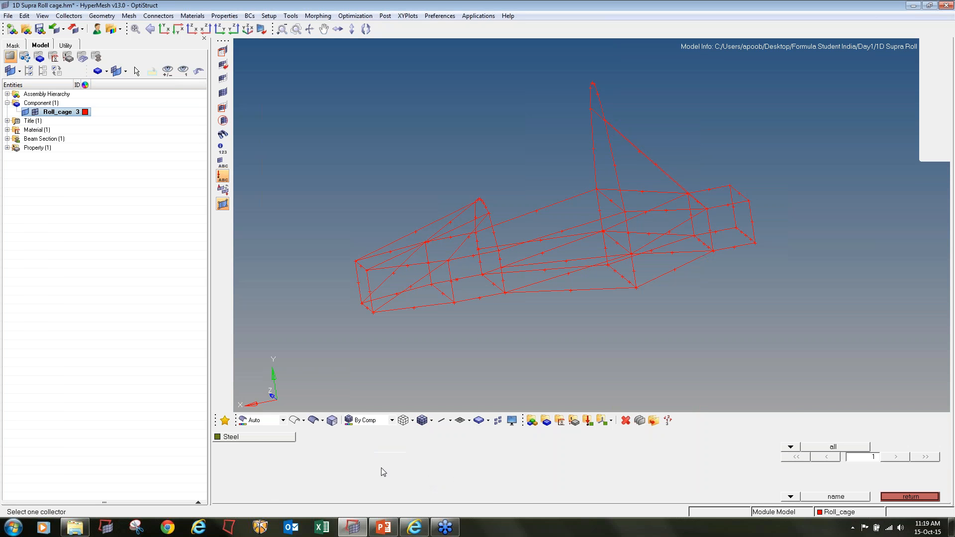
{"action": "left_click", "coordinate": [262, 439]}
{"action": "left_click", "coordinate": [372, 487]}
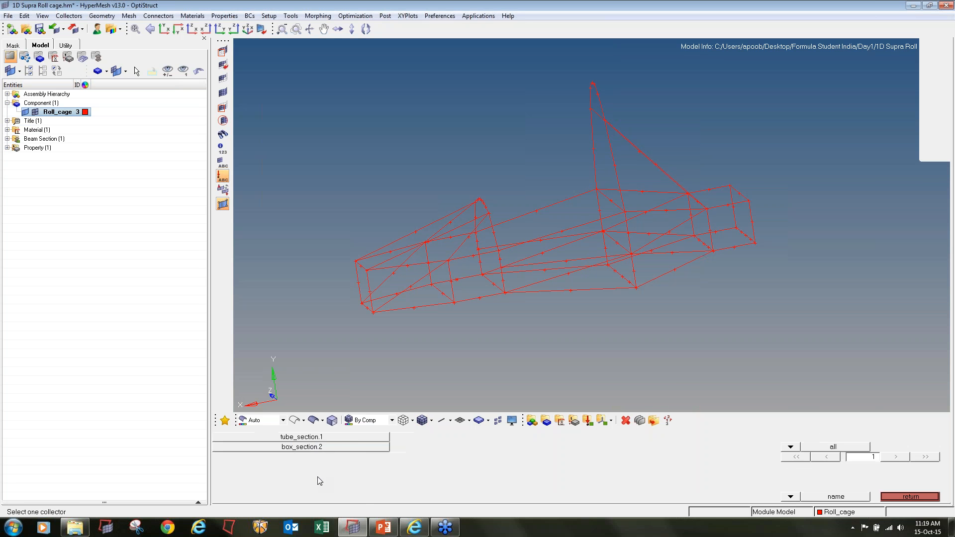
{"action": "left_click", "coordinate": [299, 447]}
{"action": "left_click", "coordinate": [849, 454]}
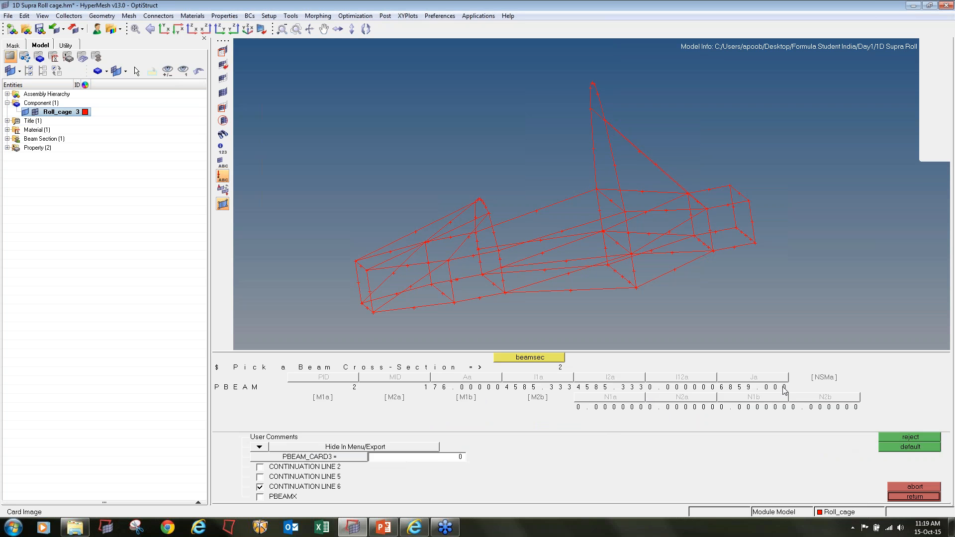
{"action": "left_click", "coordinate": [893, 497]}
Expand the Property, Material and Beam Section folders of the model to review their contents
{"action": "left_click", "coordinate": [7, 148]}
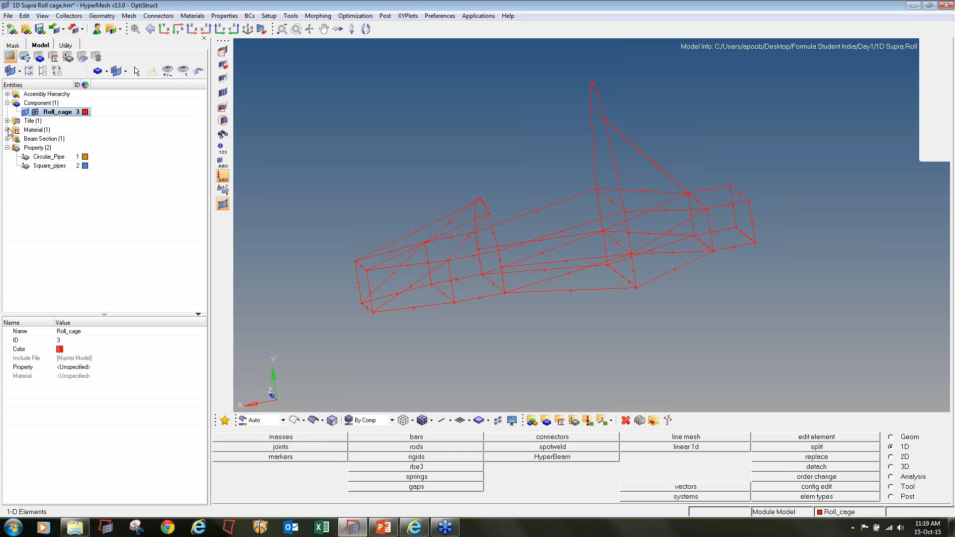
{"action": "left_click", "coordinate": [7, 130]}
{"action": "left_click", "coordinate": [7, 148]}
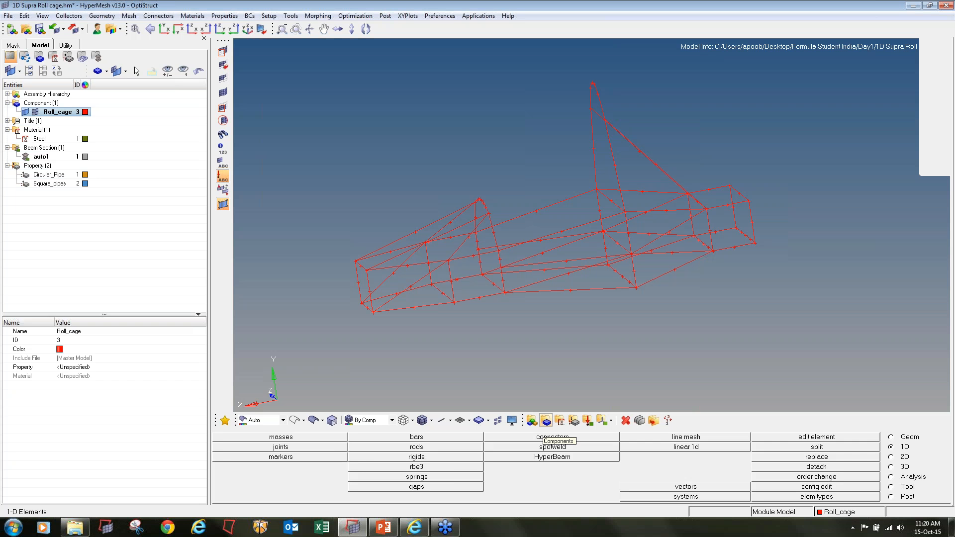
Start a new component named Circular_pipes with a green color
{"action": "left_click", "coordinate": [546, 420]}
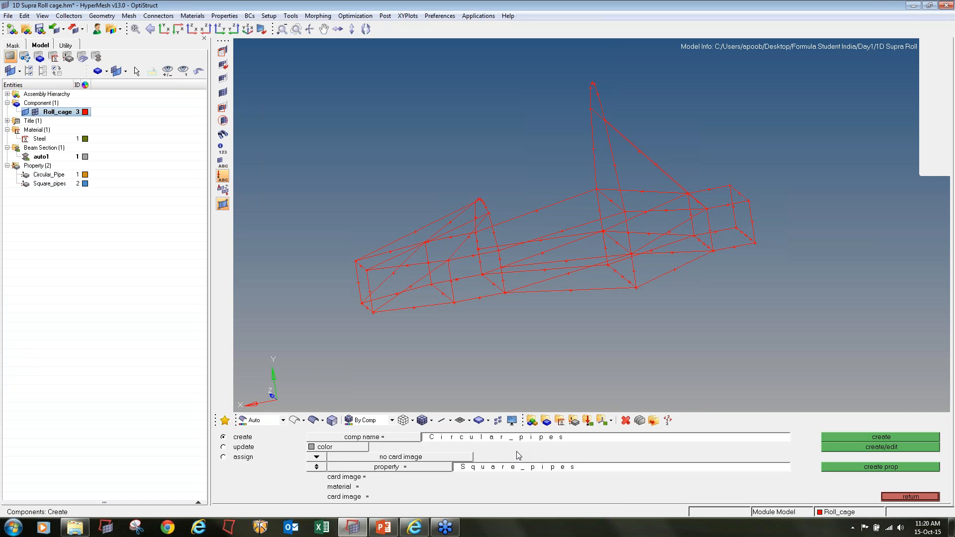
{"action": "left_click", "coordinate": [312, 446]}
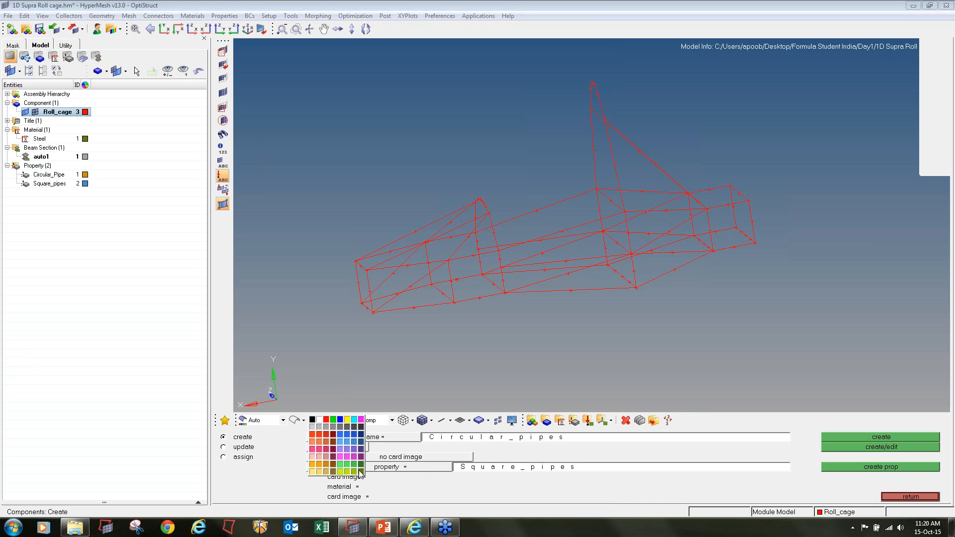
{"action": "left_click", "coordinate": [360, 472]}
{"action": "left_click", "coordinate": [328, 450]}
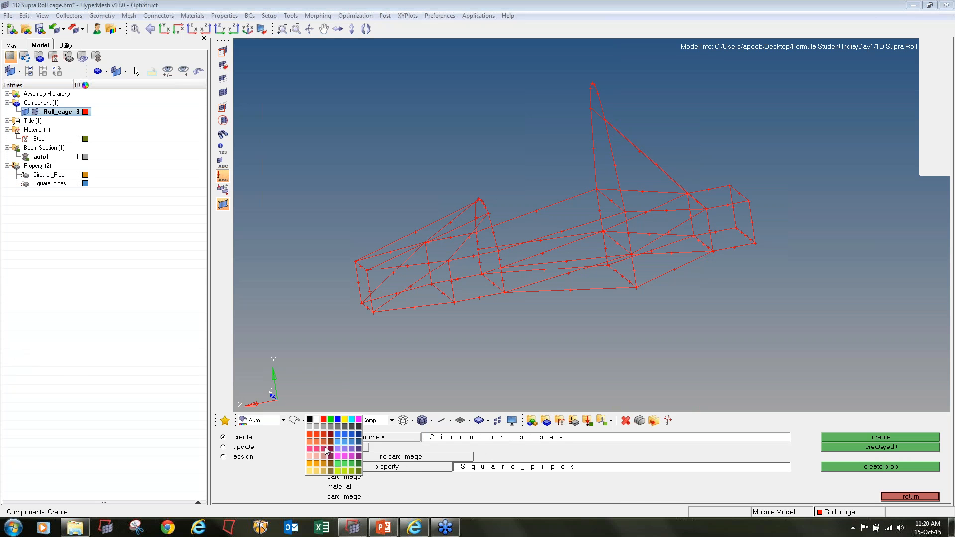
{"action": "left_click", "coordinate": [331, 419]}
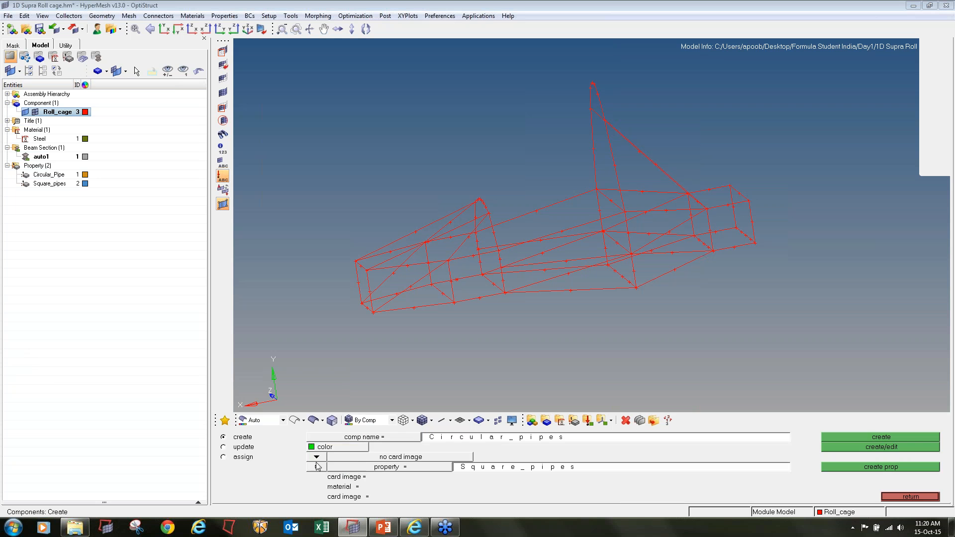
Assign the Circular_Pipe property to the new component and create it
{"action": "left_click", "coordinate": [318, 469]}
{"action": "left_click", "coordinate": [317, 469]}
{"action": "left_click", "coordinate": [335, 468]}
{"action": "left_click", "coordinate": [335, 468]}
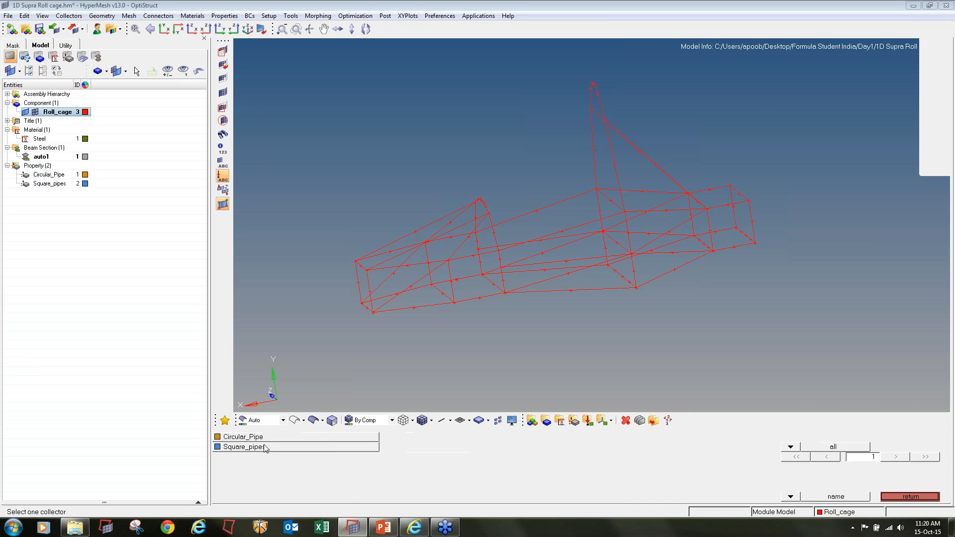
{"action": "left_click", "coordinate": [288, 438]}
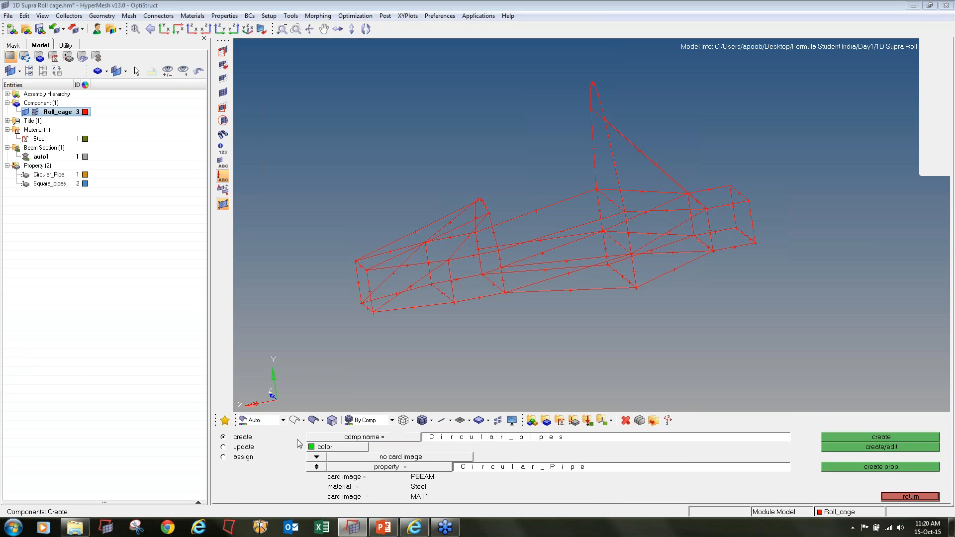
{"action": "left_click", "coordinate": [840, 441]}
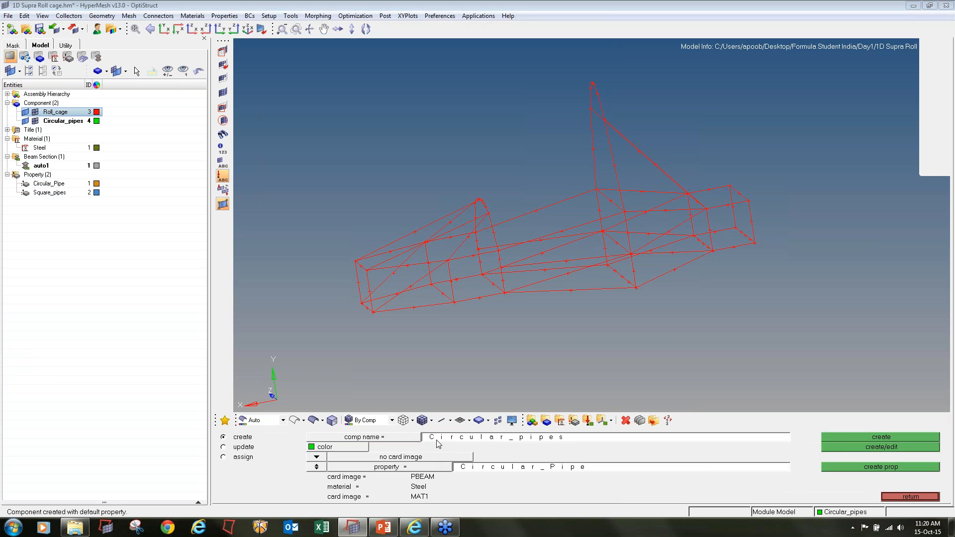
Create a second component named Square_Pipes with a purple color and the Square_pipes property
{"action": "type", "text": "Sq"}
{"action": "left_click", "coordinate": [312, 447]}
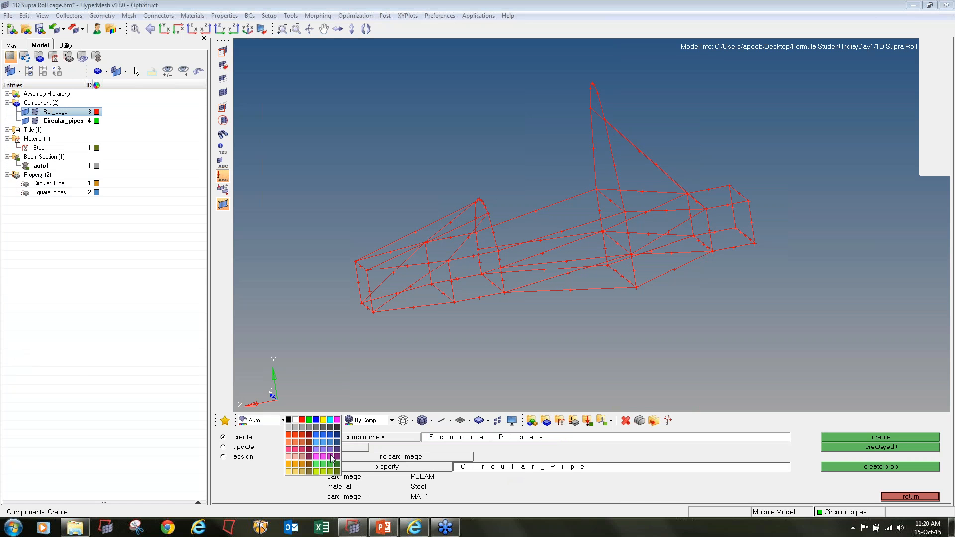
{"action": "left_click", "coordinate": [331, 464]}
{"action": "left_click", "coordinate": [352, 470]}
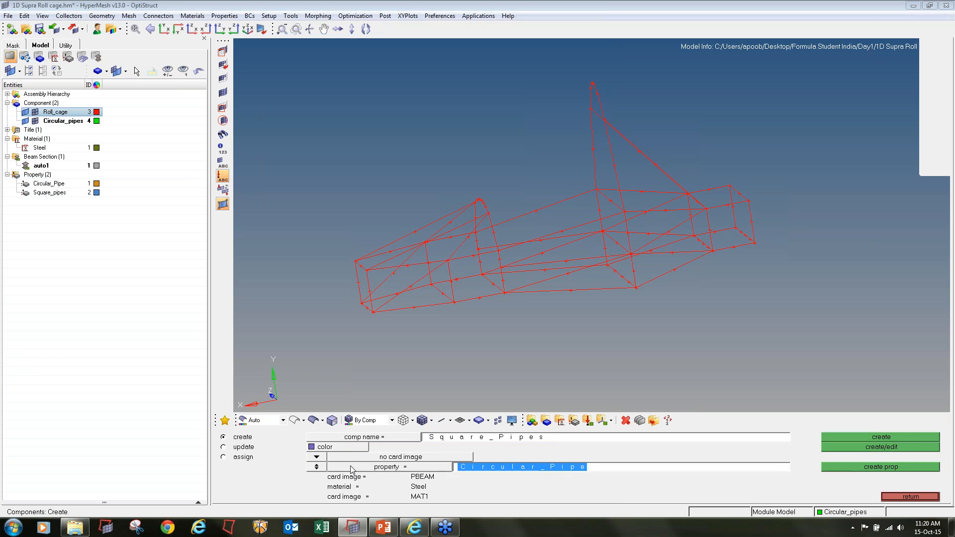
{"action": "left_click", "coordinate": [300, 448]}
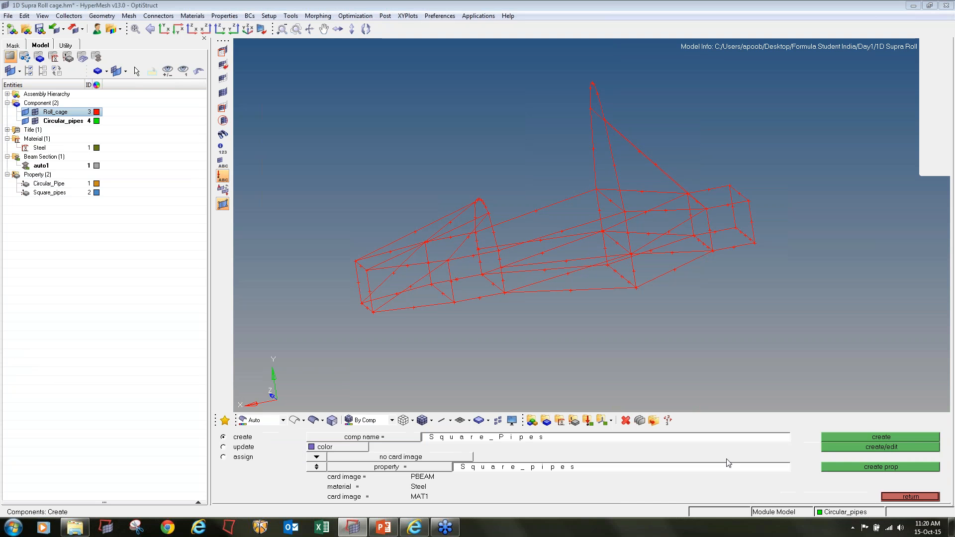
{"action": "left_click", "coordinate": [846, 438]}
{"action": "left_click", "coordinate": [911, 496]}
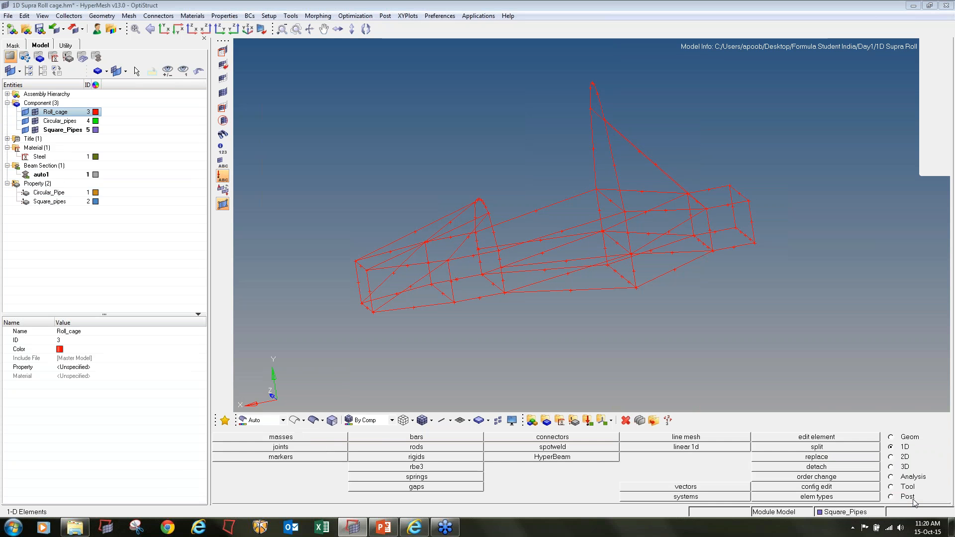
Start organizing lines into the Square_Pipes component and select the base lines of the roll cage's front section
{"action": "left_click", "coordinate": [891, 487]}
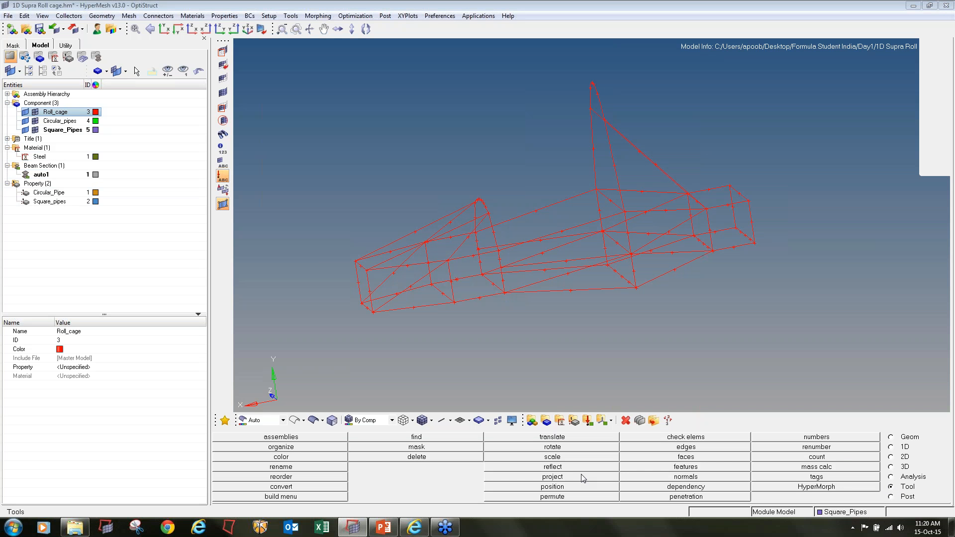
{"action": "left_click", "coordinate": [329, 448]}
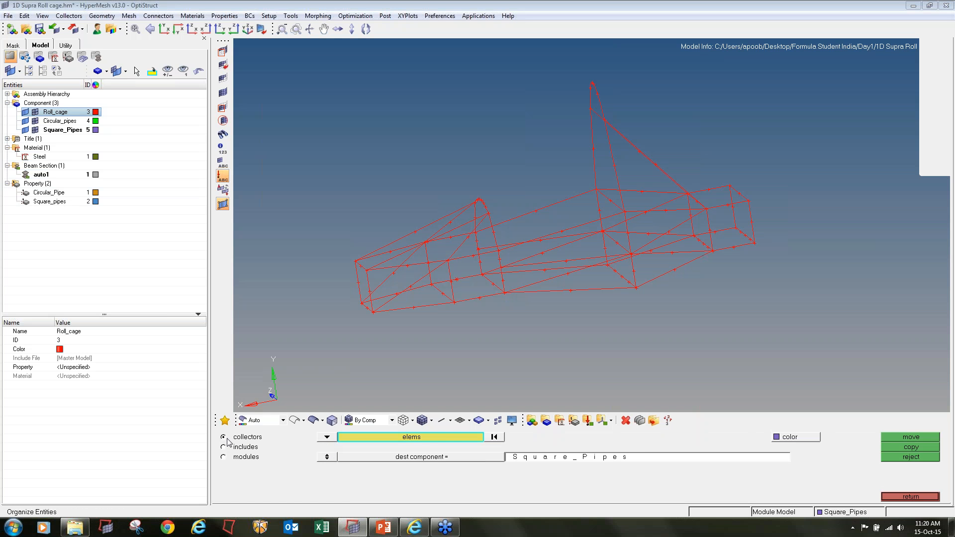
{"action": "left_click", "coordinate": [327, 437]}
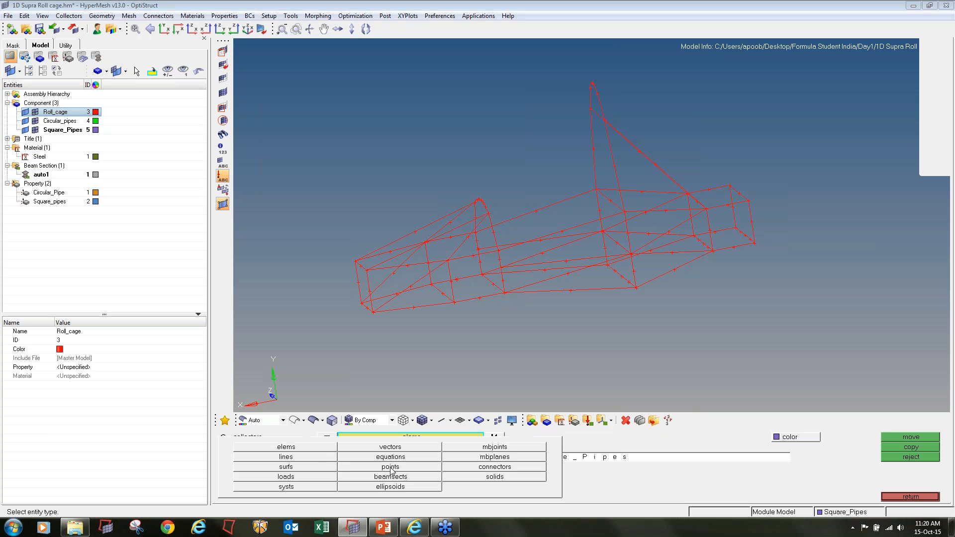
{"action": "left_click", "coordinate": [317, 458]}
{"action": "scroll", "coordinate": [366, 314], "scroll_direction": "up", "scroll_amount": 3}
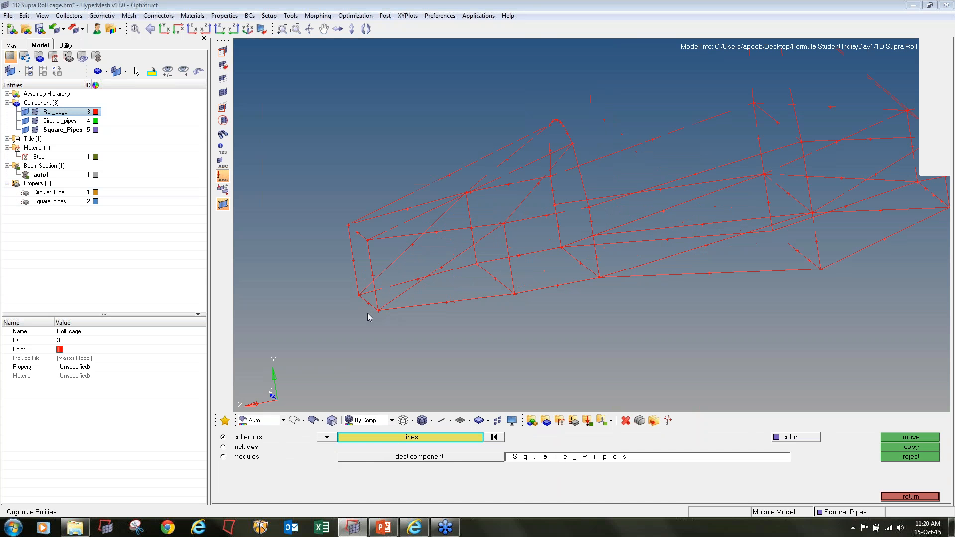
{"action": "left_click", "coordinate": [368, 304]}
{"action": "left_click", "coordinate": [386, 288]}
{"action": "left_click", "coordinate": [424, 306]}
{"action": "left_click", "coordinate": [489, 274]}
{"action": "left_click", "coordinate": [502, 258]}
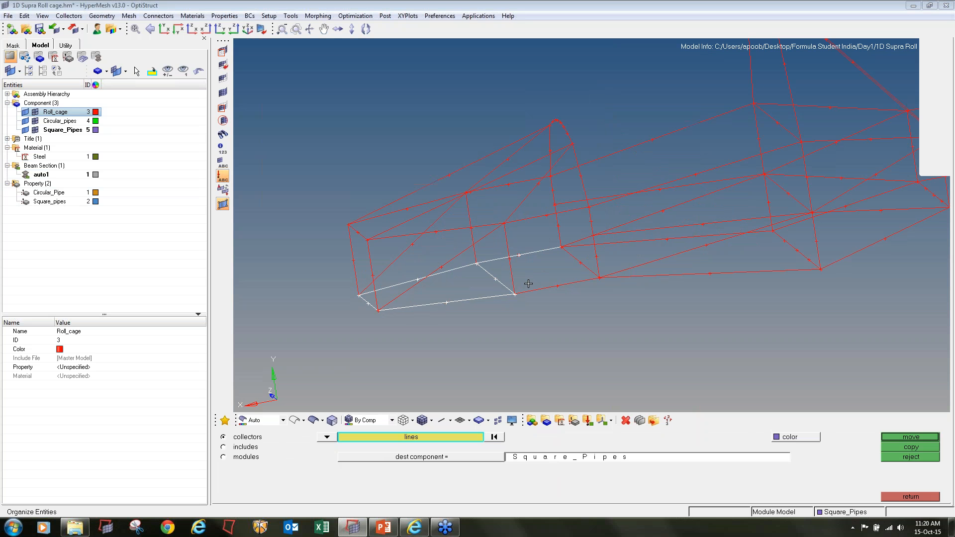
{"action": "left_click", "coordinate": [533, 290]}
{"action": "left_click", "coordinate": [580, 260]}
Add the base lines behind the front section and the two-part cross member below the main hoop to the selection
{"action": "scroll", "coordinate": [611, 254], "scroll_direction": "down", "scroll_amount": 2}
{"action": "mouse_move", "coordinate": [611, 254]}
{"action": "left_mouse_down", "text": "ctrl"}
{"action": "mouse_move", "coordinate": [590, 237]}
{"action": "mouse_move", "coordinate": [598, 262]}
{"action": "mouse_move", "coordinate": [624, 285]}
{"action": "left_mouse_up", "text": "ctrl"}
{"action": "scroll", "coordinate": [638, 241], "scroll_direction": "up", "scroll_amount": 3, "text": "ctrl"}
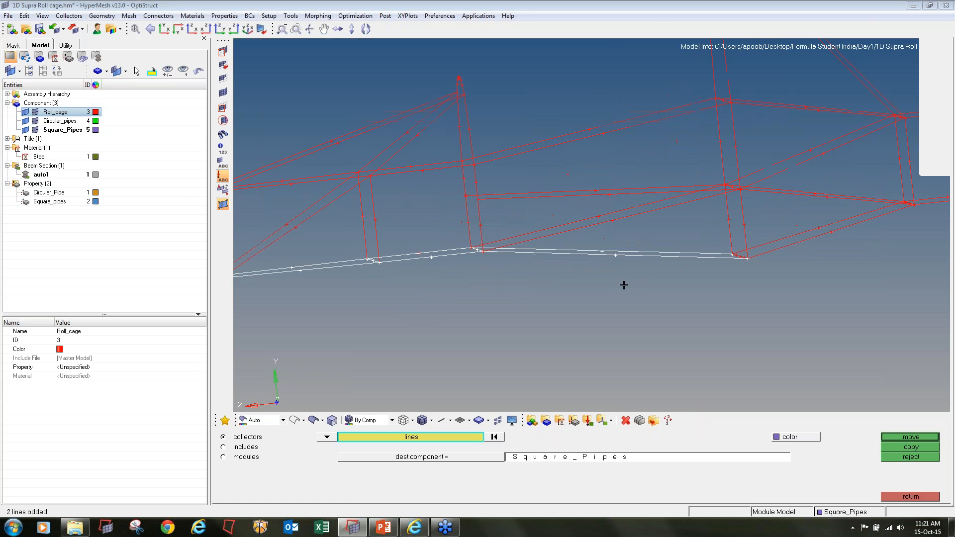
{"action": "left_click_drag", "start_coordinate": [797, 260], "coordinate": [731, 261], "text": "ctrl"}
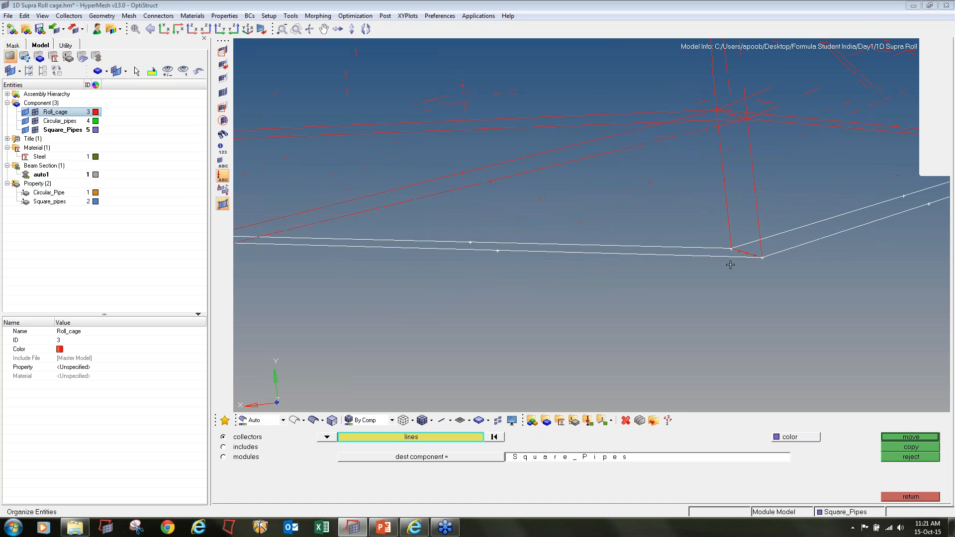
{"action": "scroll", "coordinate": [731, 260], "scroll_direction": "up", "scroll_amount": 3, "text": "ctrl"}
{"action": "scroll", "coordinate": [747, 249], "scroll_direction": "up", "scroll_amount": 3, "text": "ctrl"}
{"action": "left_click", "coordinate": [744, 253]}
{"action": "scroll", "coordinate": [715, 264], "scroll_direction": "down", "scroll_amount": 3, "text": "ctrl"}
{"action": "scroll", "coordinate": [745, 258], "scroll_direction": "up", "scroll_amount": 3, "text": "ctrl"}
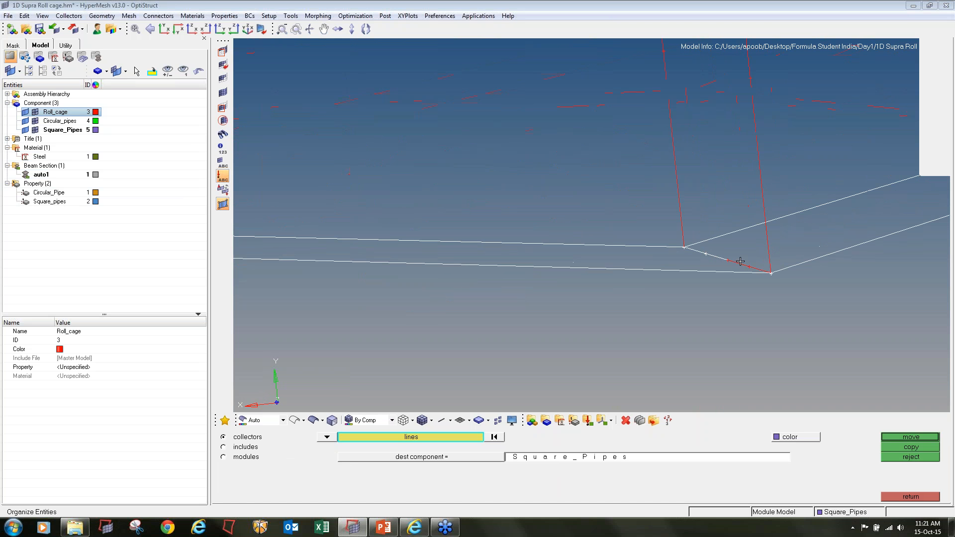
{"action": "left_click", "coordinate": [740, 262]}
Add the remaining rear base cross members to the selection and move all selected lines into Square_Pipes
{"action": "scroll", "coordinate": [659, 300], "scroll_direction": "down", "scroll_amount": 4, "text": "ctrl"}
{"action": "scroll", "coordinate": [659, 299], "scroll_direction": "down", "scroll_amount": 4, "text": "ctrl"}
{"action": "scroll", "coordinate": [825, 257], "scroll_direction": "up", "scroll_amount": 4, "text": "ctrl"}
{"action": "left_click_drag", "start_coordinate": [701, 243], "coordinate": [775, 276], "text": "shift"}
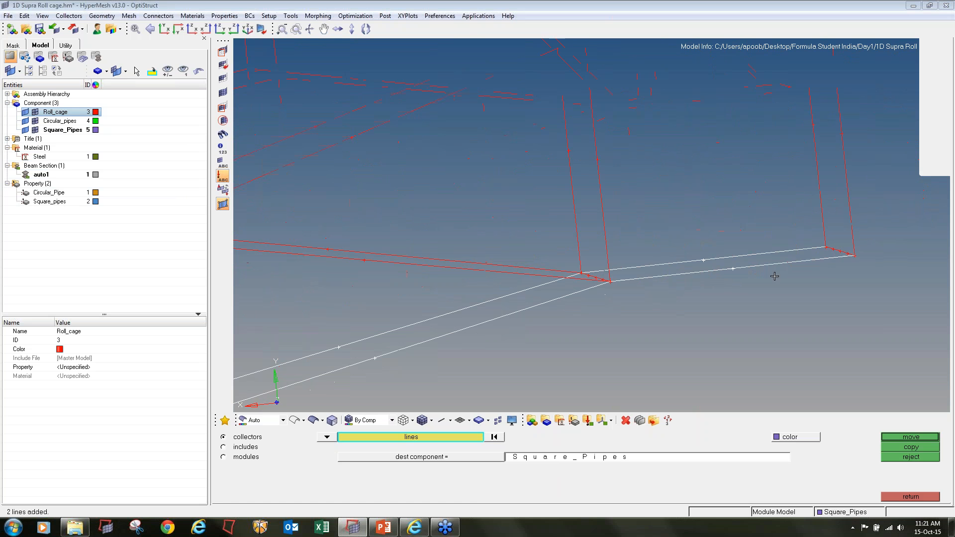
{"action": "scroll", "coordinate": [593, 275], "scroll_direction": "up", "scroll_amount": 3, "text": "ctrl"}
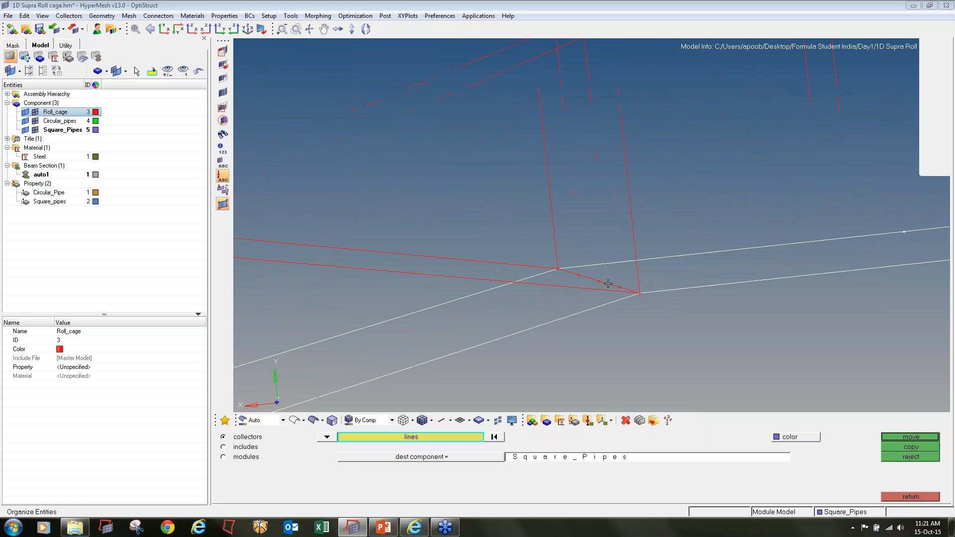
{"action": "left_click", "coordinate": [585, 278]}
{"action": "scroll", "coordinate": [585, 279], "scroll_direction": "down", "scroll_amount": 6, "text": "ctrl"}
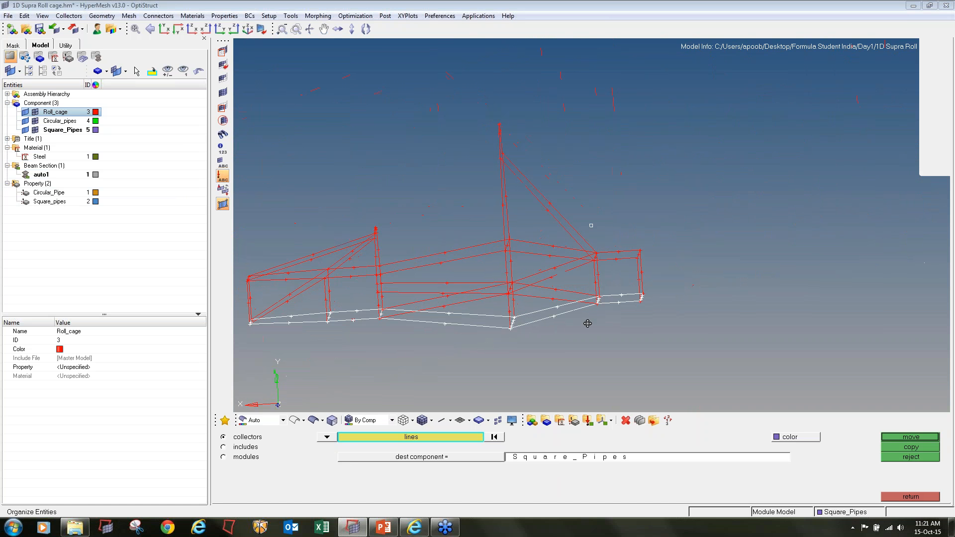
{"action": "right_click_drag", "start_coordinate": [595, 345], "coordinate": [662, 337], "text": "ctrl"}
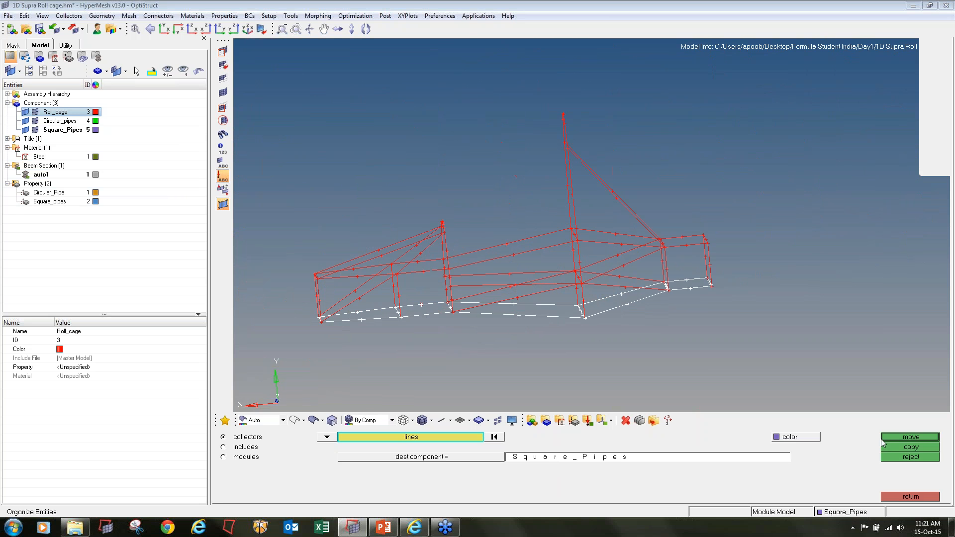
{"action": "left_click", "coordinate": [902, 439]}
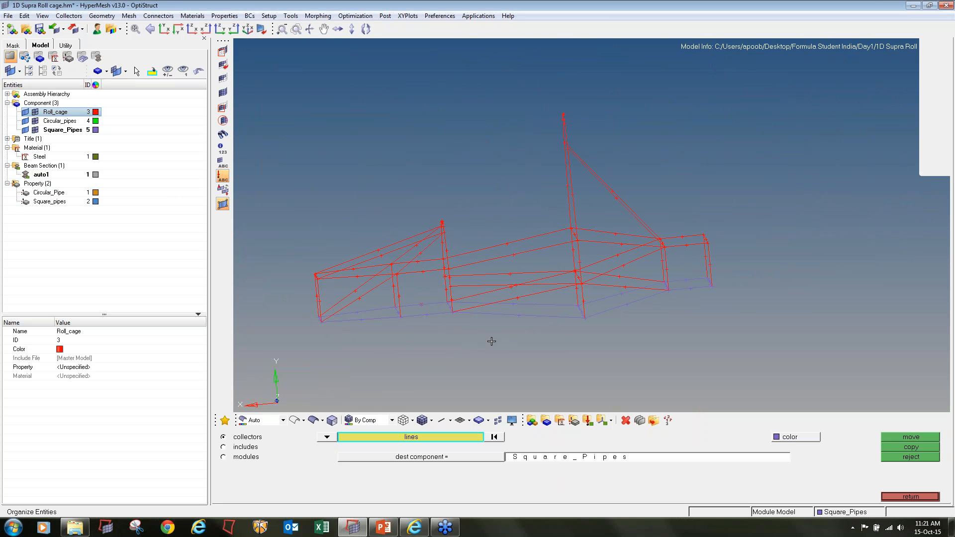
Hide the geometry of Square_Pipes and Circular_pipes, select all remaining Roll_cage lines and move them into Circular_pipes
{"action": "left_click", "coordinate": [26, 130]}
{"action": "left_click", "coordinate": [26, 121]}
{"action": "right_click_drag", "start_coordinate": [293, 115], "coordinate": [335, 108], "text": "ctrl"}
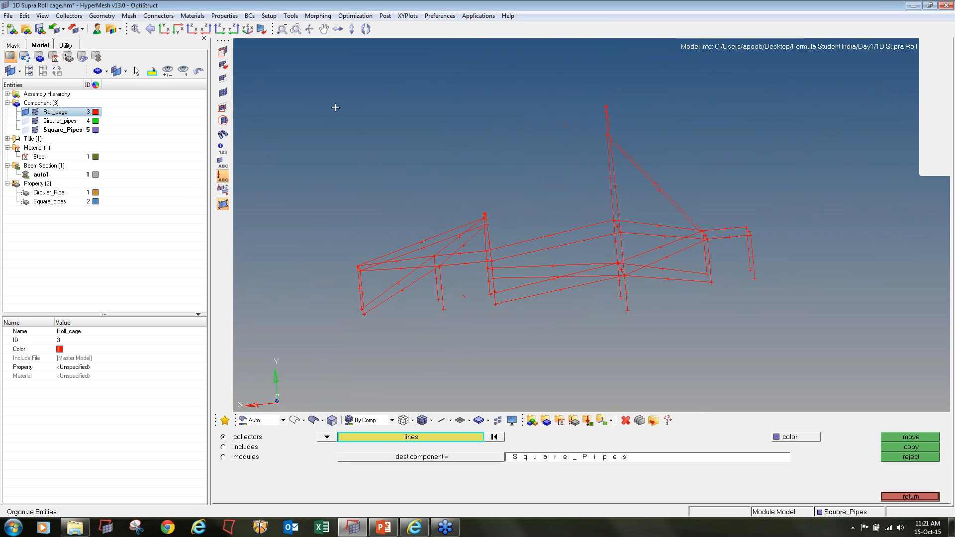
{"action": "left_click_drag", "start_coordinate": [287, 66], "coordinate": [880, 376], "text": "shift"}
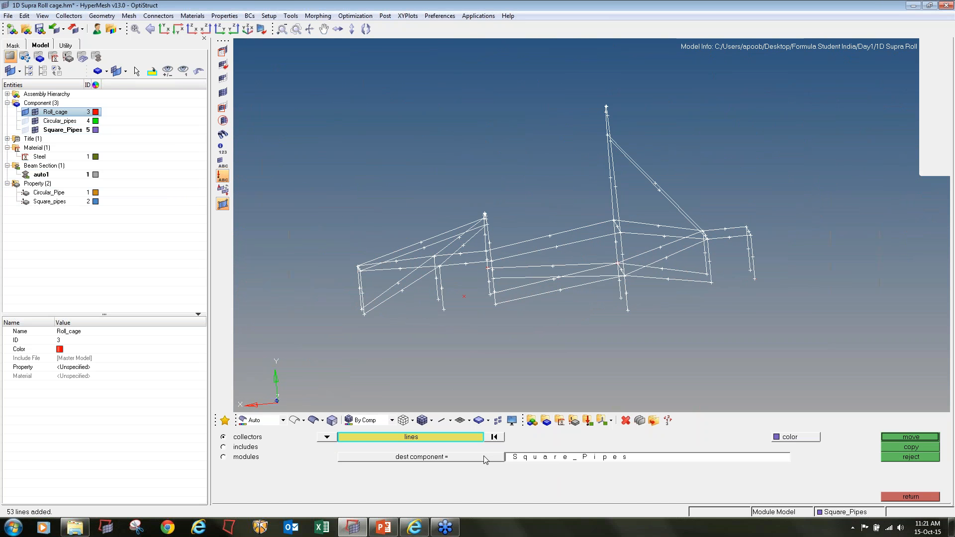
{"action": "left_click_drag", "start_coordinate": [485, 307], "coordinate": [495, 326], "text": "ctrl"}
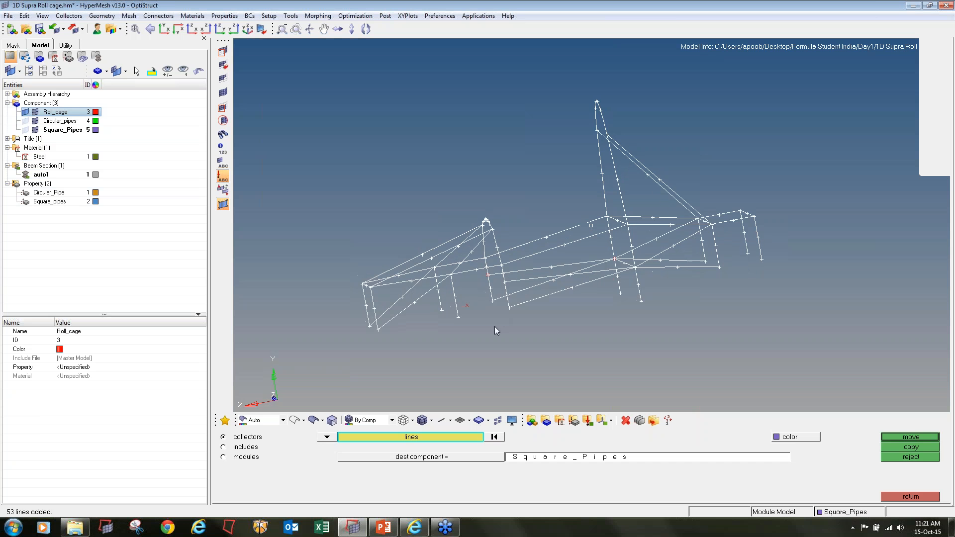
{"action": "left_click", "coordinate": [435, 462]}
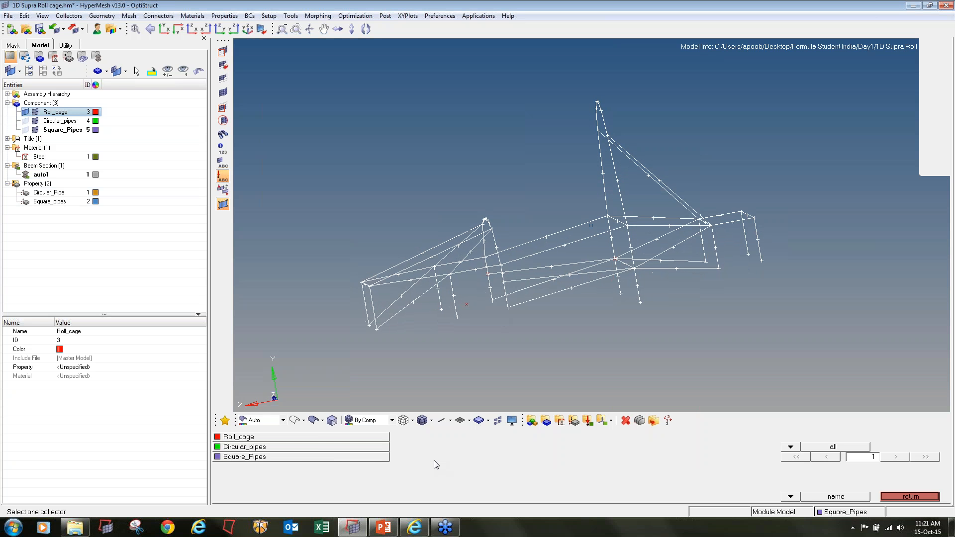
{"action": "left_click", "coordinate": [302, 448]}
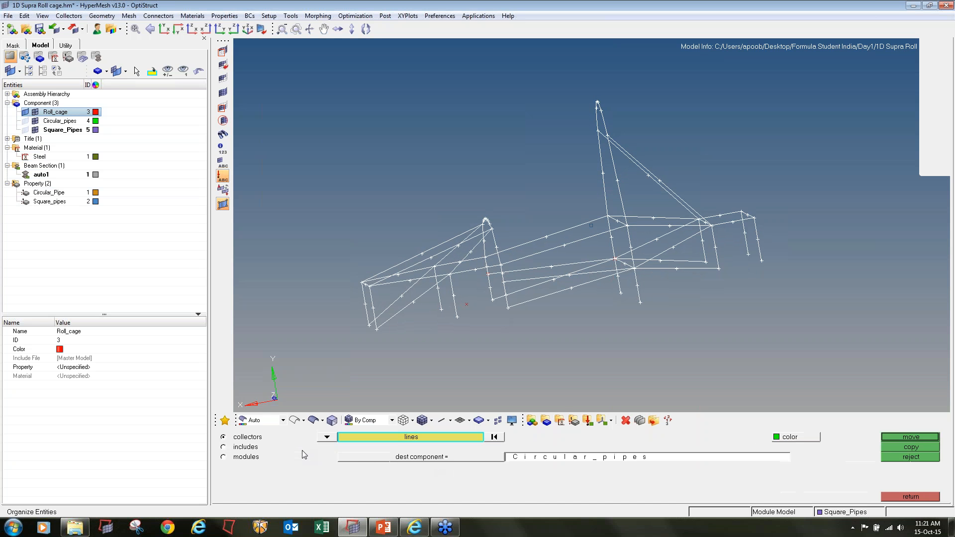
{"action": "left_click", "coordinate": [907, 438]}
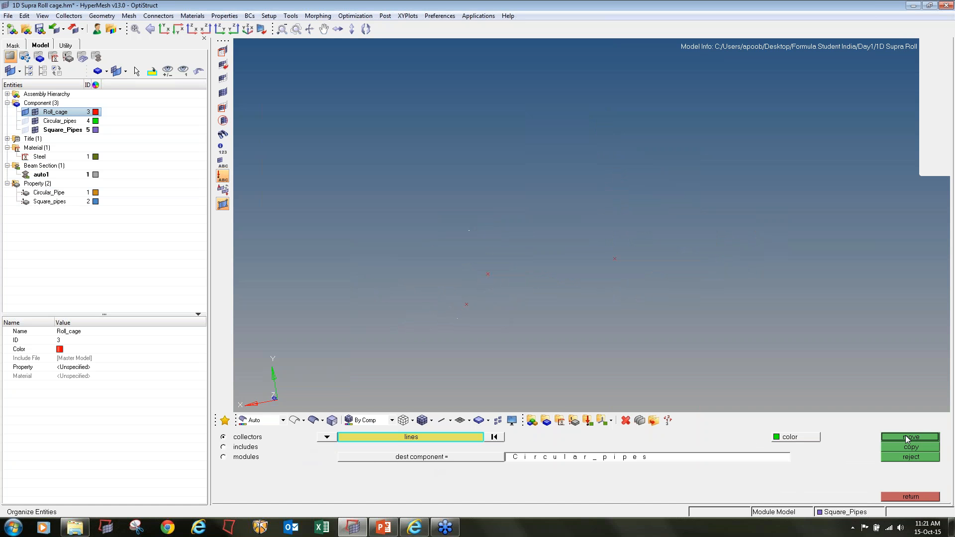
Delete the emptied Roll_cage component and show the geometry of both pipe components
{"action": "right_click", "coordinate": [62, 115]}
{"action": "left_click", "coordinate": [80, 185]}
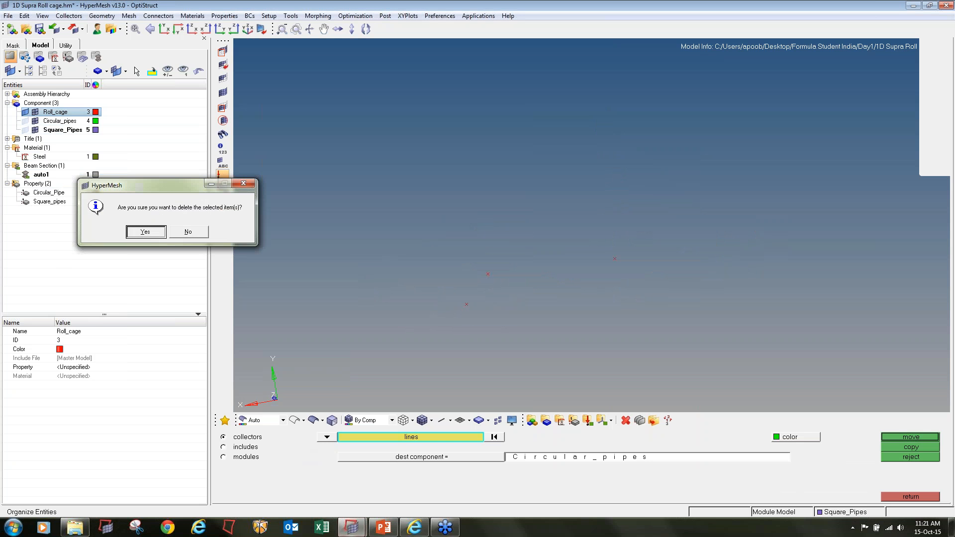
{"action": "key", "text": "Return"}
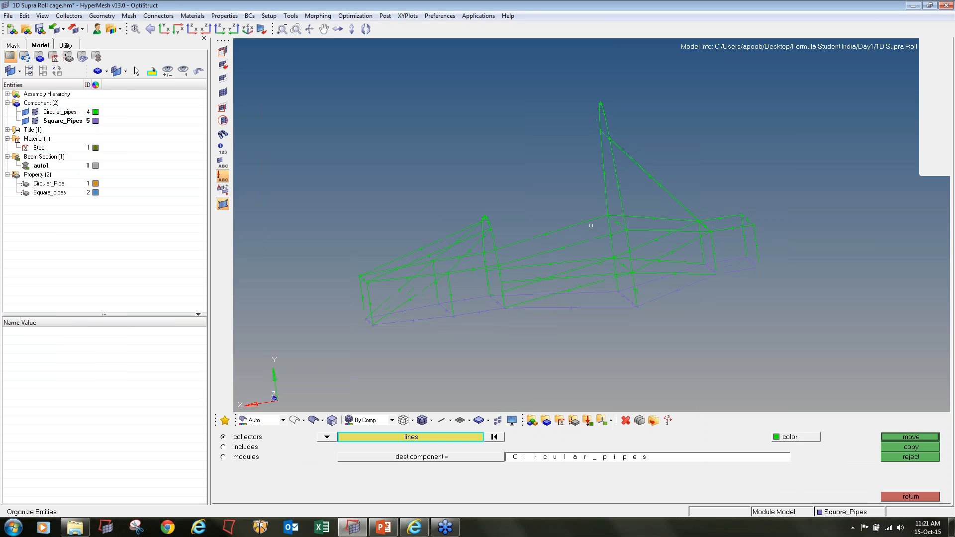
{"action": "left_click_drag", "start_coordinate": [646, 308], "coordinate": [589, 256], "text": "ctrl"}
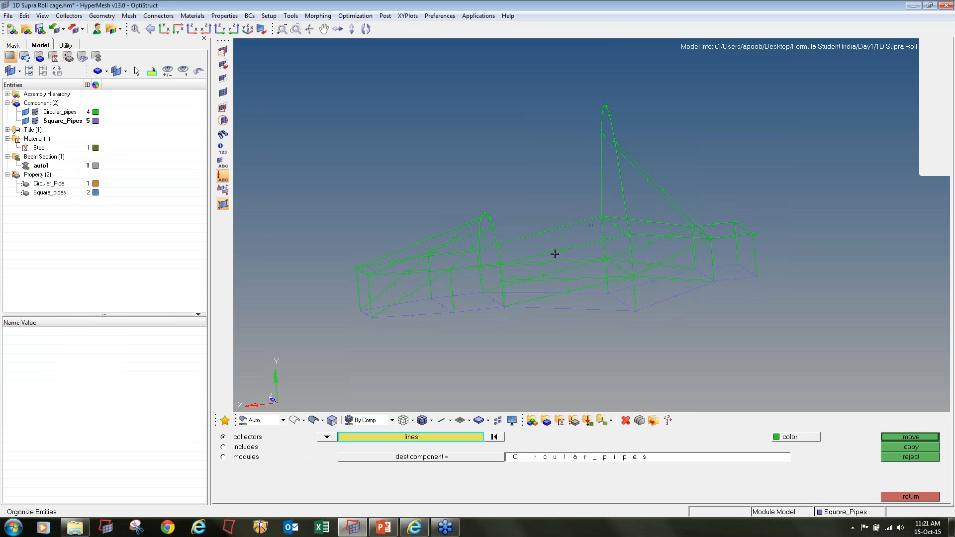
{"action": "left_click_drag", "start_coordinate": [635, 322], "coordinate": [653, 339], "text": "ctrl"}
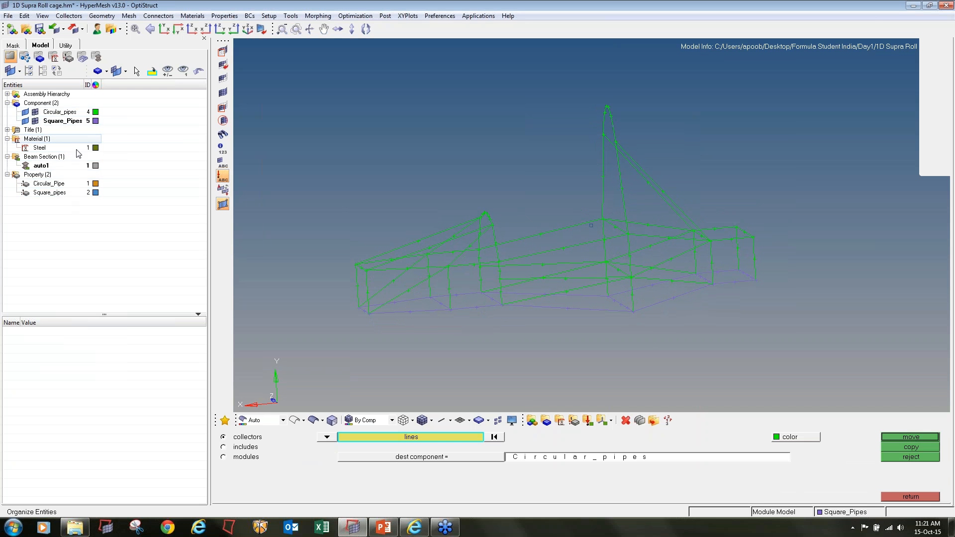
Open line meshing, make Circular_pipes the current component, hide the Square_Pipes geometry and select only the circular pipe lines
{"action": "left_click", "coordinate": [910, 497]}
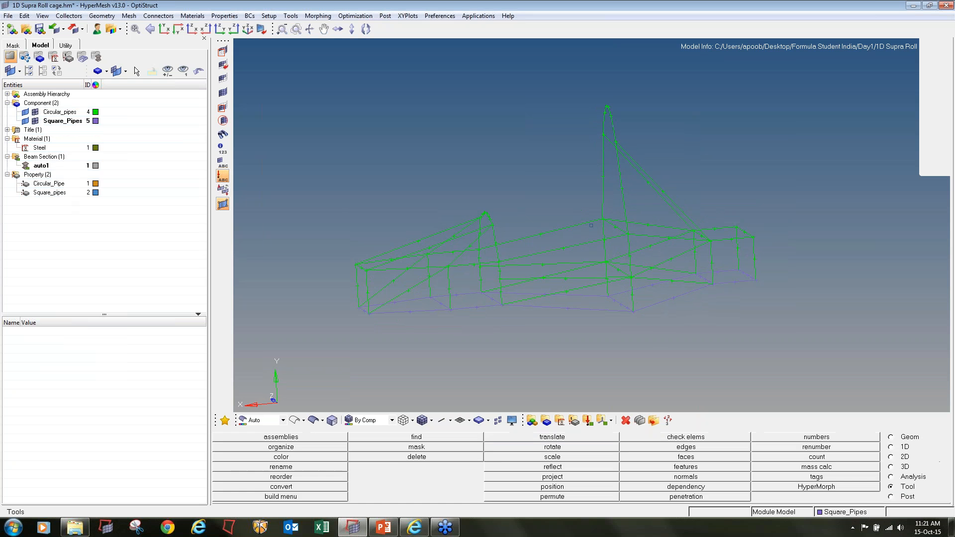
{"action": "left_click", "coordinate": [900, 448]}
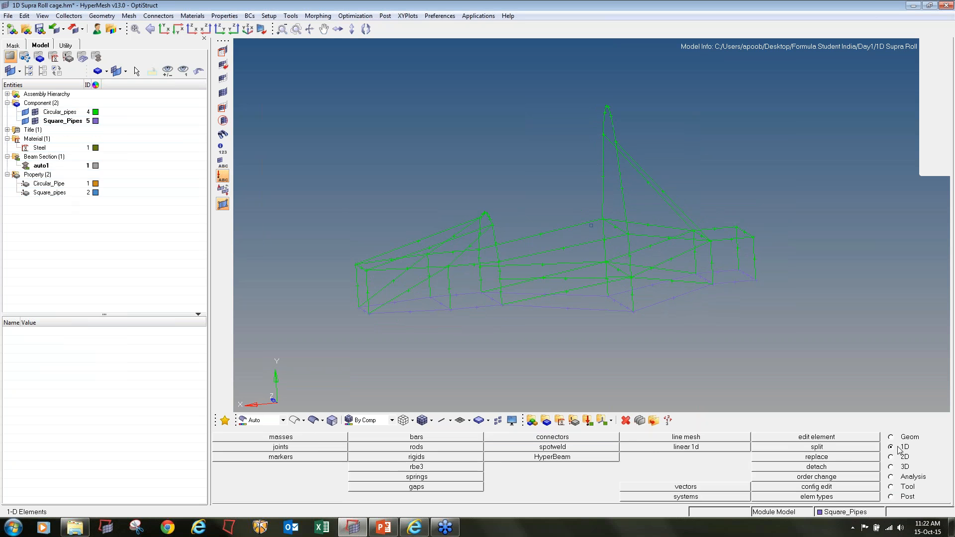
{"action": "left_click", "coordinate": [719, 438]}
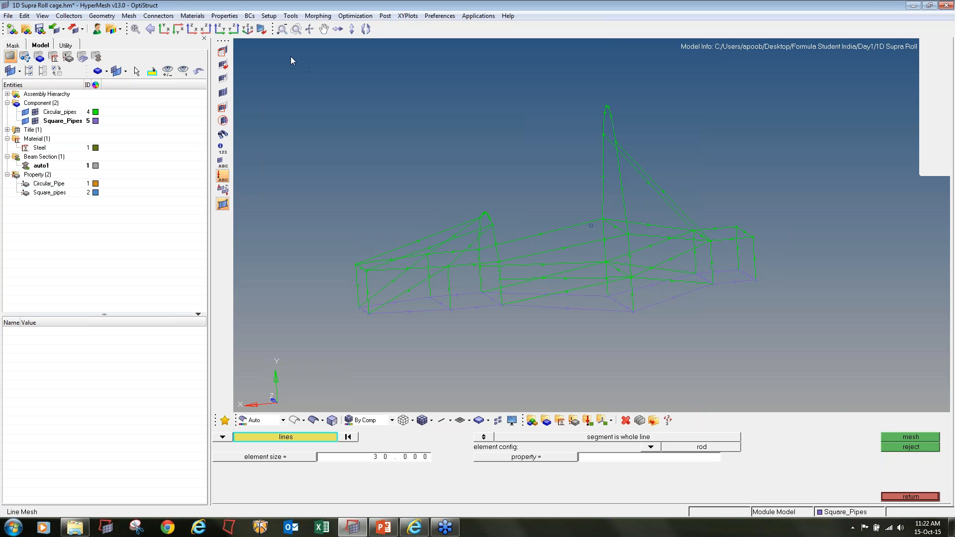
{"action": "left_click_drag", "start_coordinate": [290, 56], "coordinate": [810, 342], "text": "shift"}
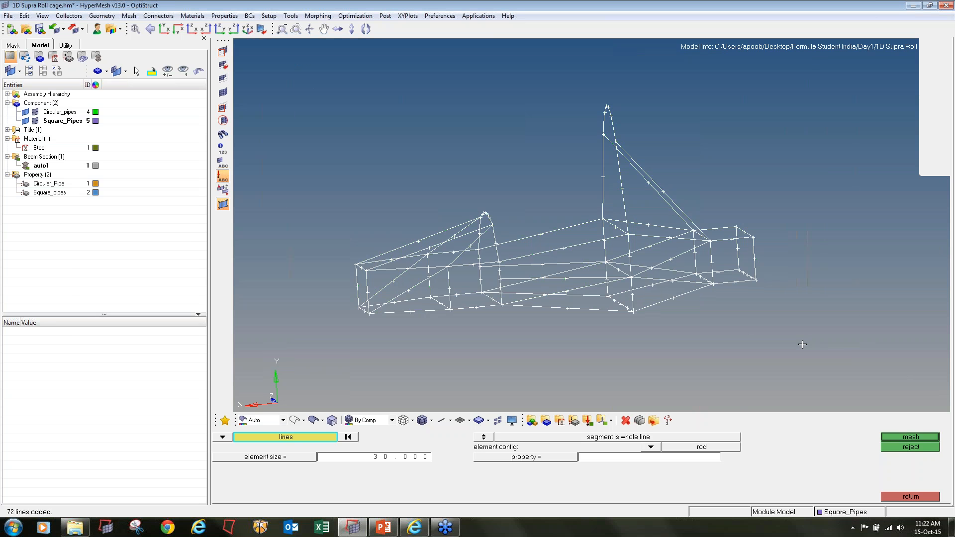
{"action": "right_click", "coordinate": [58, 114]}
{"action": "left_click", "coordinate": [97, 211]}
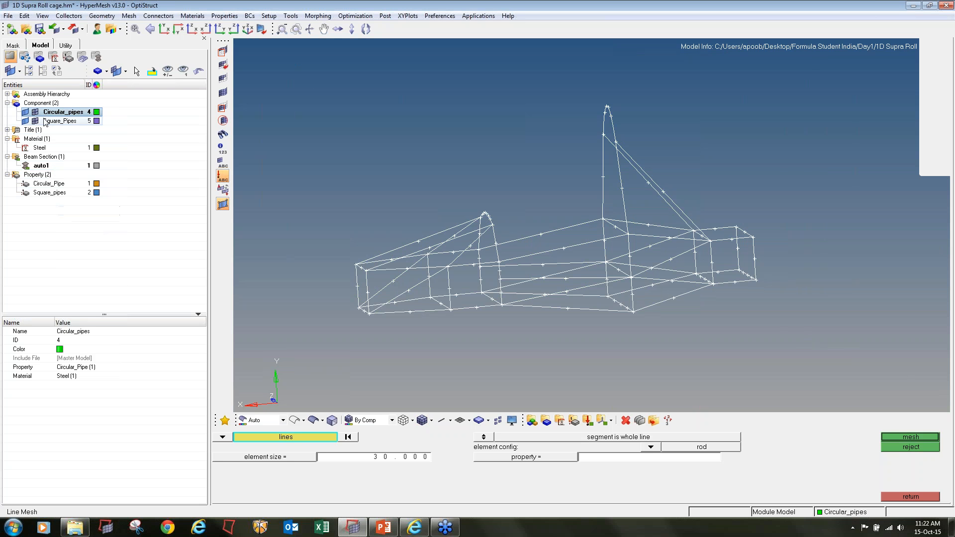
{"action": "left_click", "coordinate": [347, 437]}
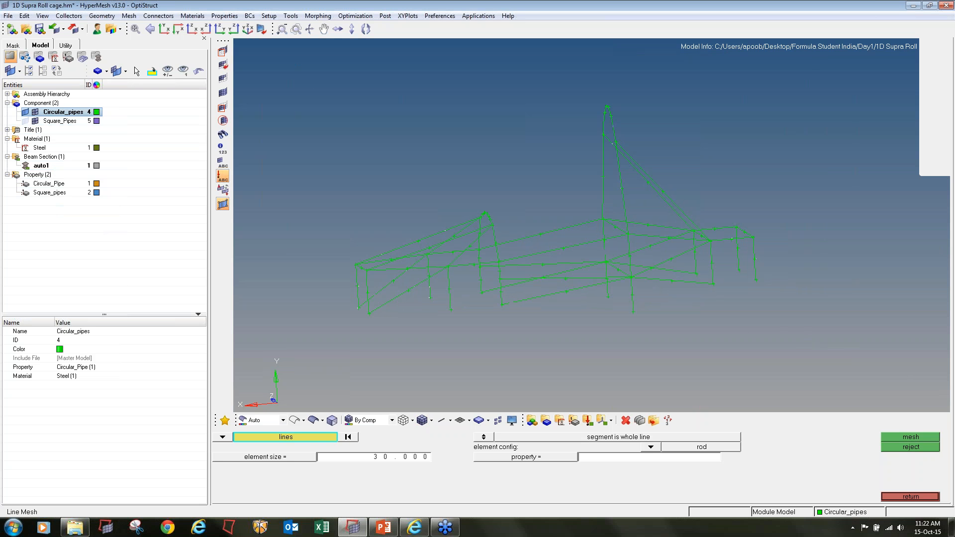
{"action": "left_click_drag", "start_coordinate": [298, 73], "coordinate": [836, 403], "text": "shift"}
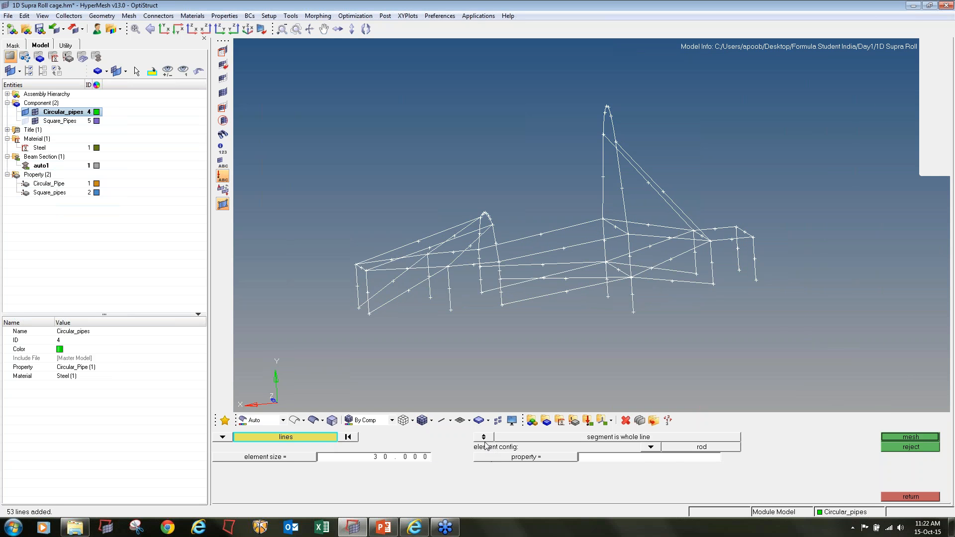
Mesh the selected lines with bar2 elements of size 30 using the Circular_Pipe property
{"action": "left_click", "coordinate": [651, 446]}
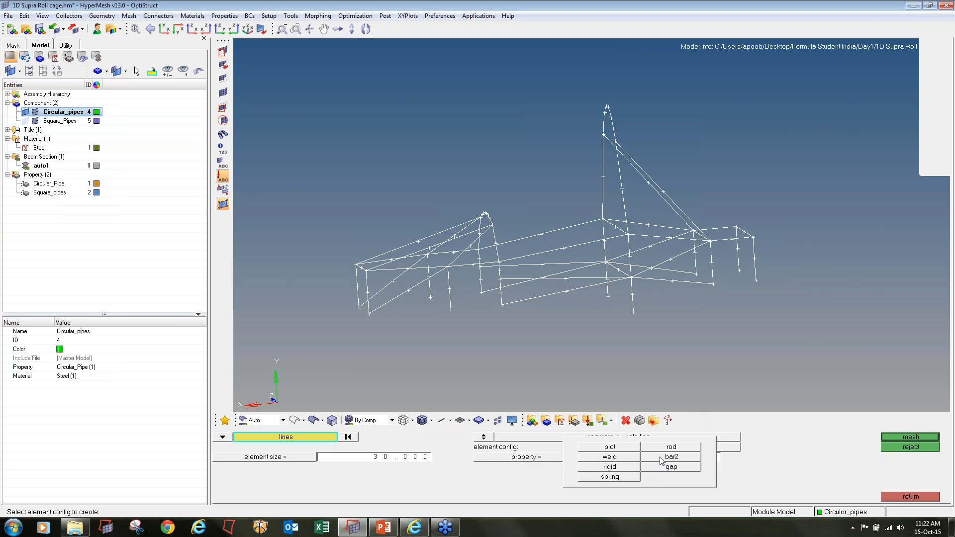
{"action": "left_click", "coordinate": [648, 457]}
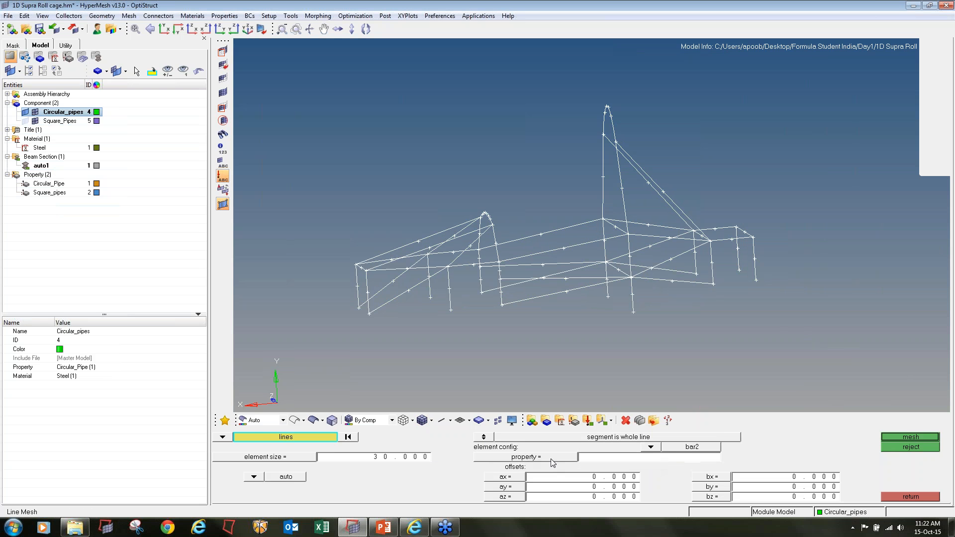
{"action": "left_click", "coordinate": [550, 458]}
{"action": "left_click", "coordinate": [308, 439]}
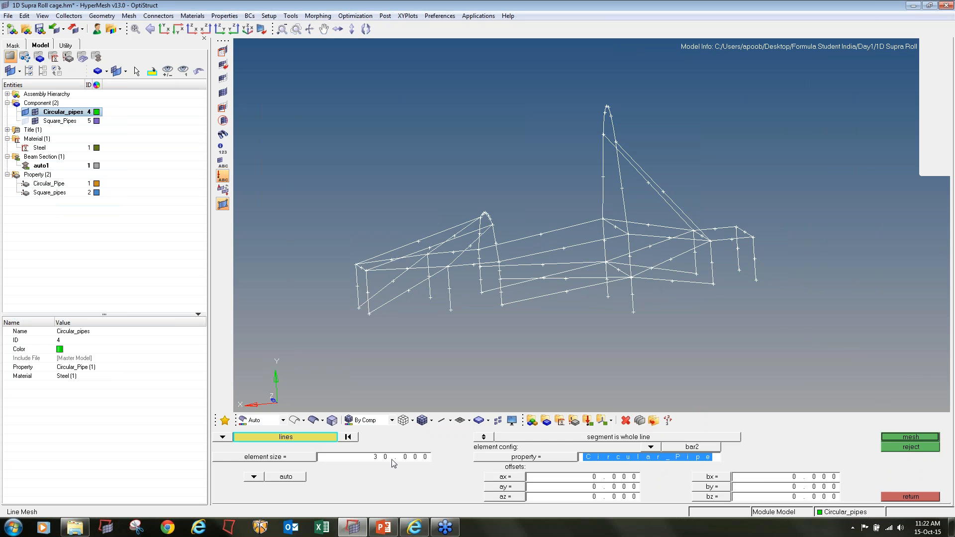
{"action": "left_click", "coordinate": [906, 436]}
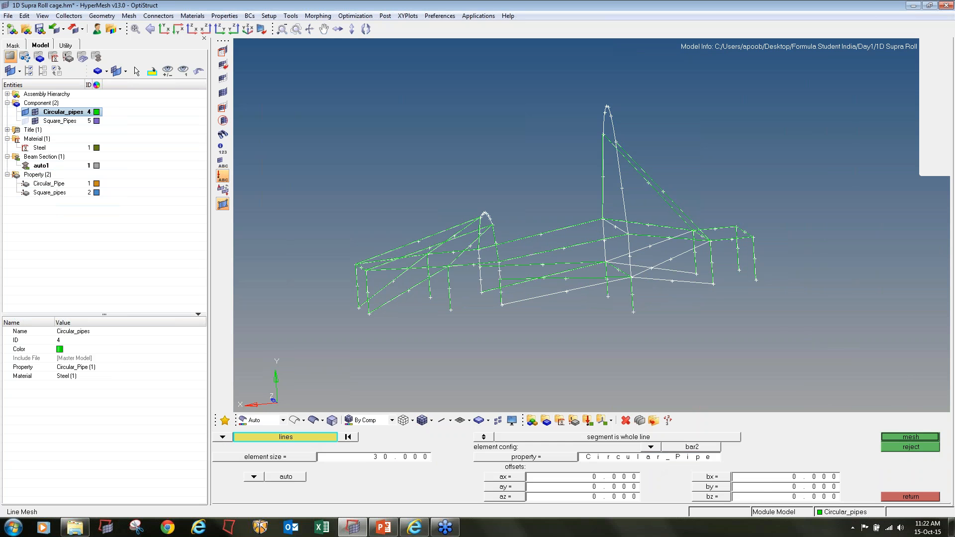
{"action": "left_click", "coordinate": [909, 497]}
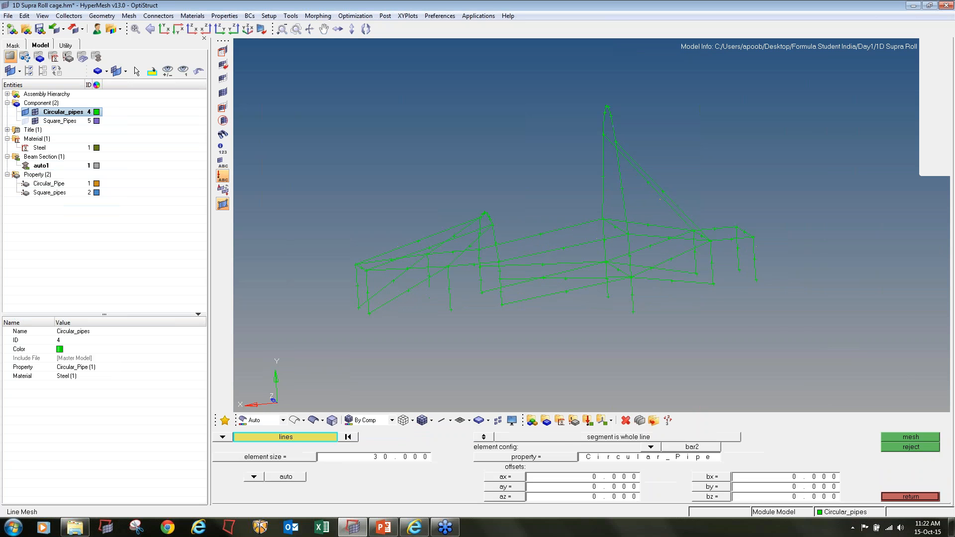
{"action": "left_click", "coordinate": [911, 496]}
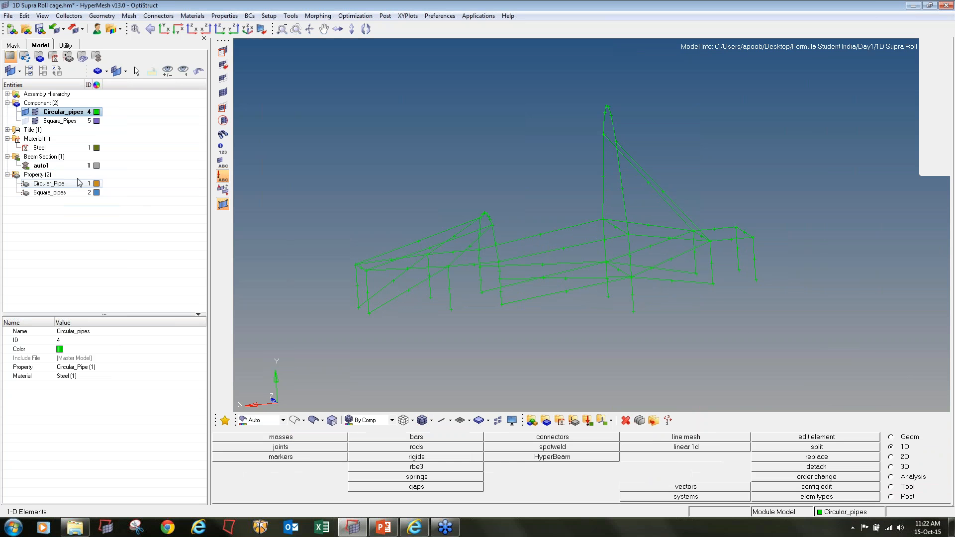
Make Square_Pipes the current component, open line meshing, hide the Circular_pipes elements and select all square pipe lines
{"action": "left_click", "coordinate": [52, 122]}
{"action": "right_click", "coordinate": [56, 122]}
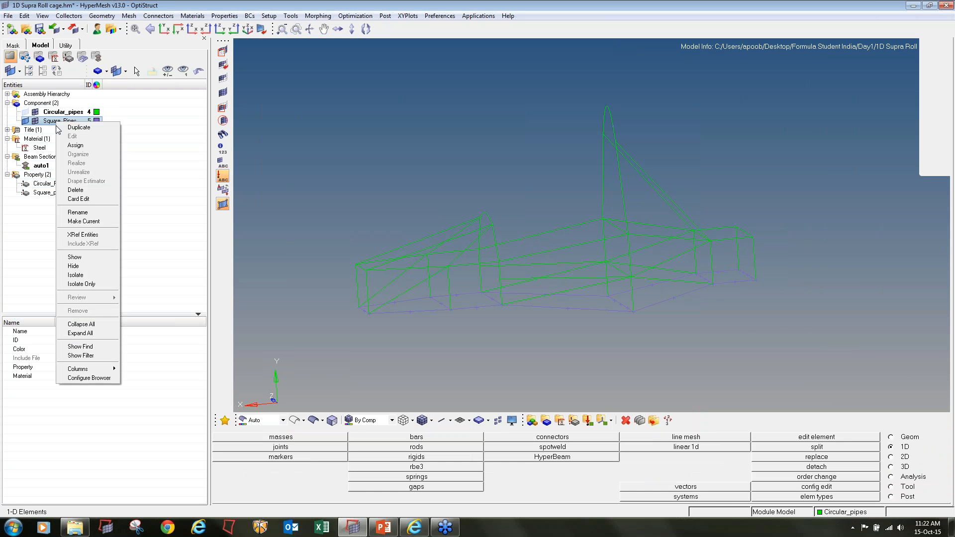
{"action": "left_click", "coordinate": [83, 221]}
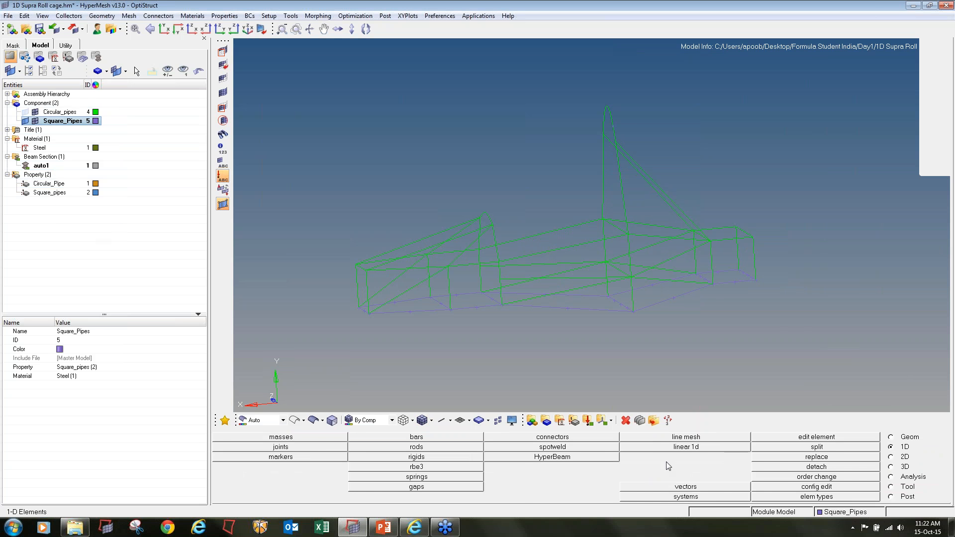
{"action": "left_click", "coordinate": [714, 440]}
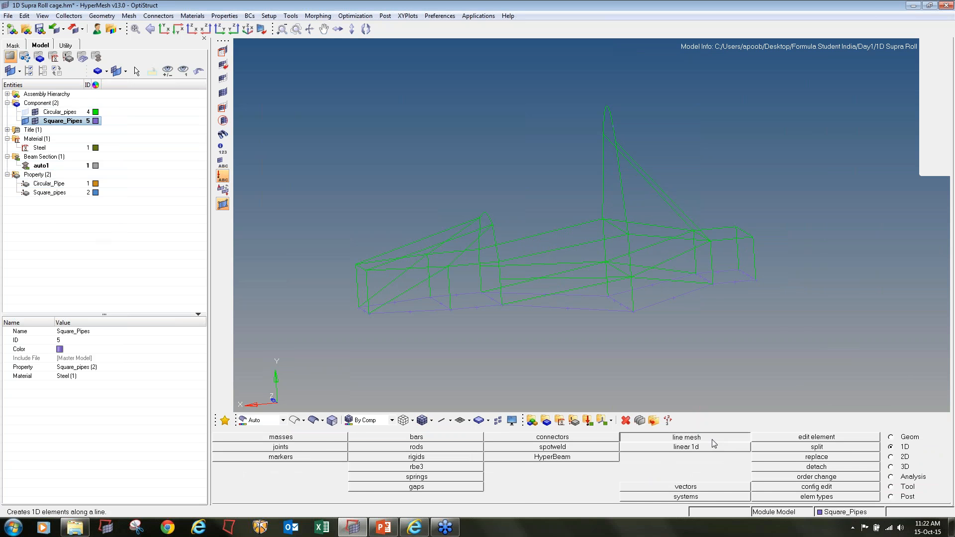
{"action": "left_click", "coordinate": [35, 112]}
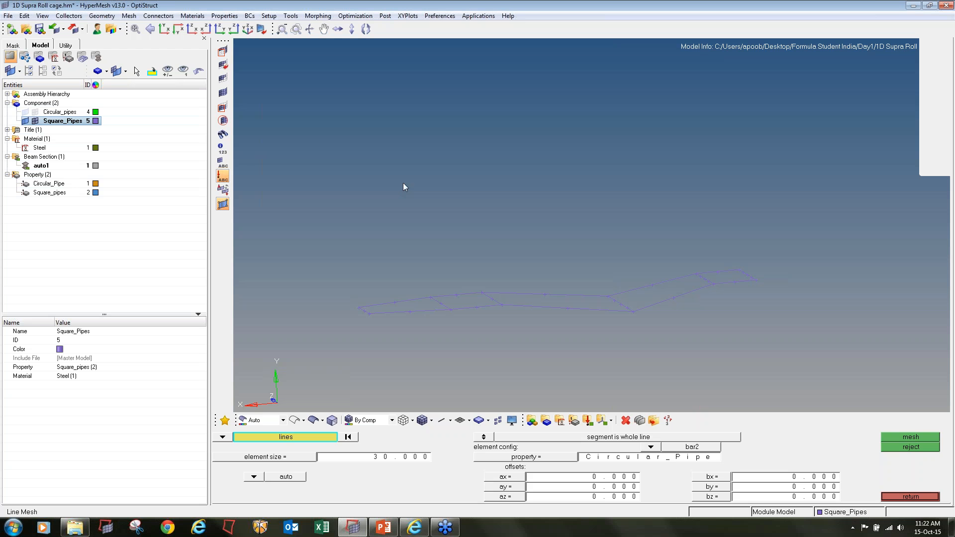
{"action": "left_click_drag", "start_coordinate": [326, 120], "coordinate": [819, 342], "text": "shift"}
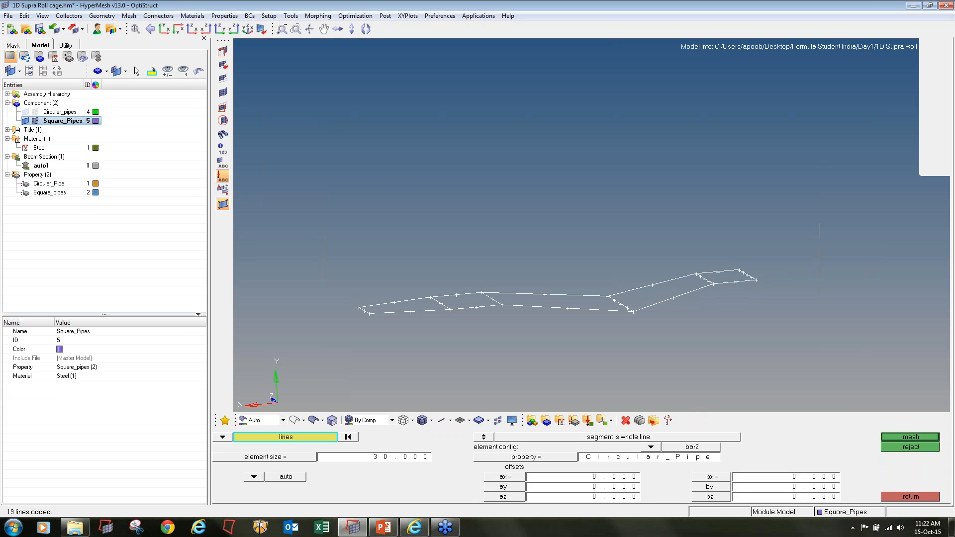
Mesh the selected square pipe lines with bar2 elements of size 30 using the Square_pipes property
{"action": "left_click", "coordinate": [522, 457]}
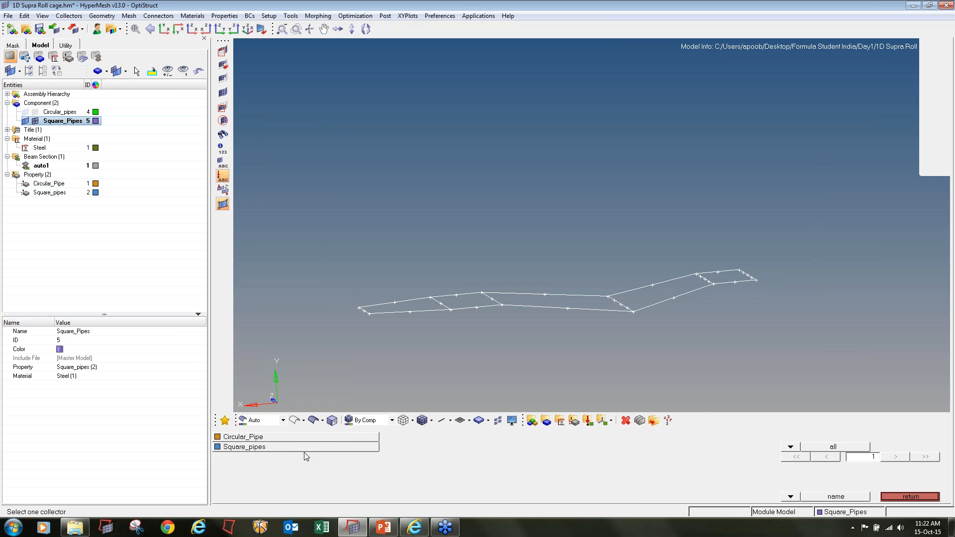
{"action": "left_click", "coordinate": [303, 448]}
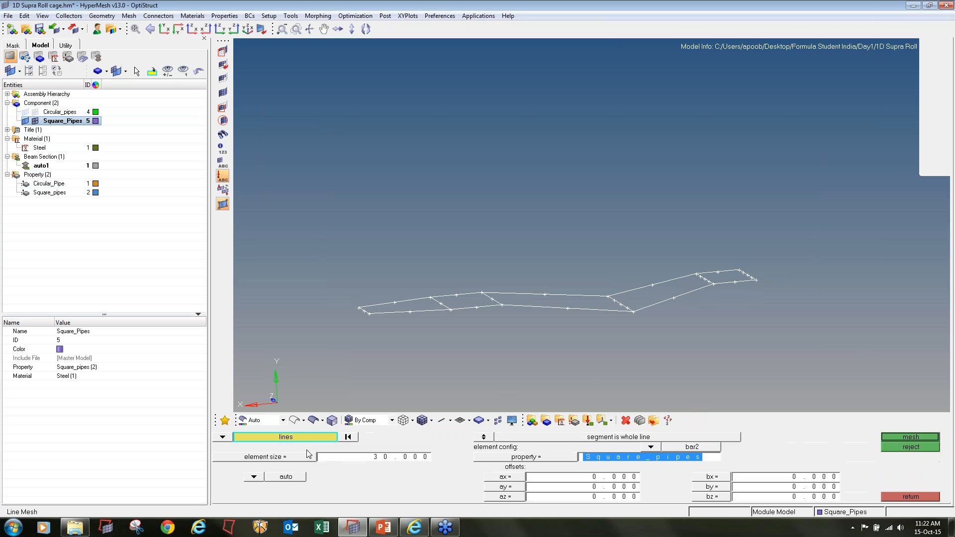
{"action": "left_click", "coordinate": [896, 437]}
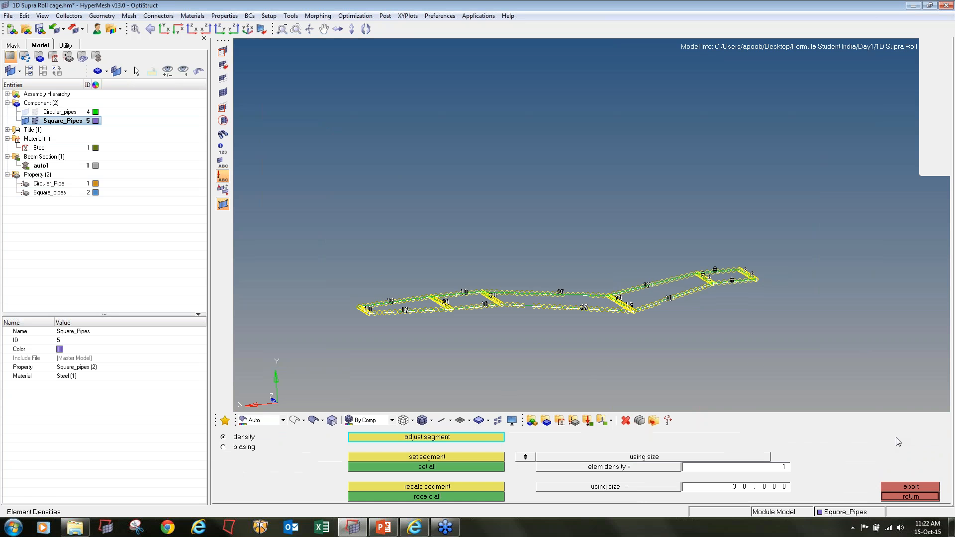
{"action": "left_click", "coordinate": [899, 497]}
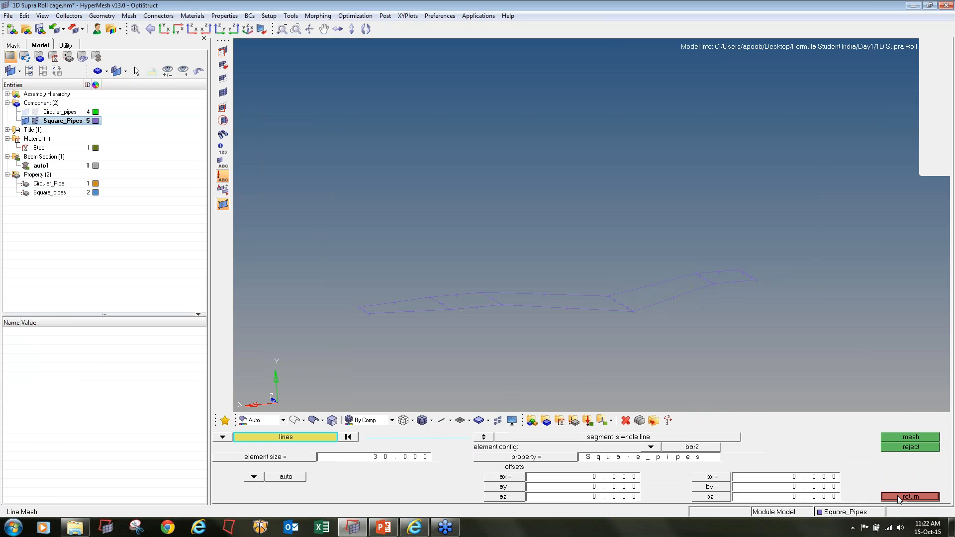
Show the Circular_pipes elements again and examine both pipe meshes in the 1D detailed element representation
{"action": "left_click", "coordinate": [35, 112]}
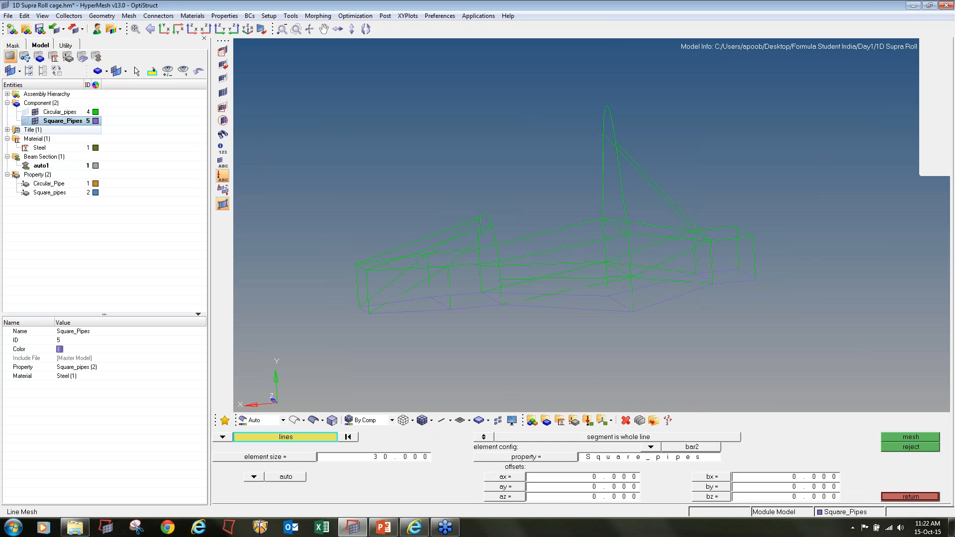
{"action": "left_click", "coordinate": [451, 420]}
{"action": "left_click", "coordinate": [492, 449]}
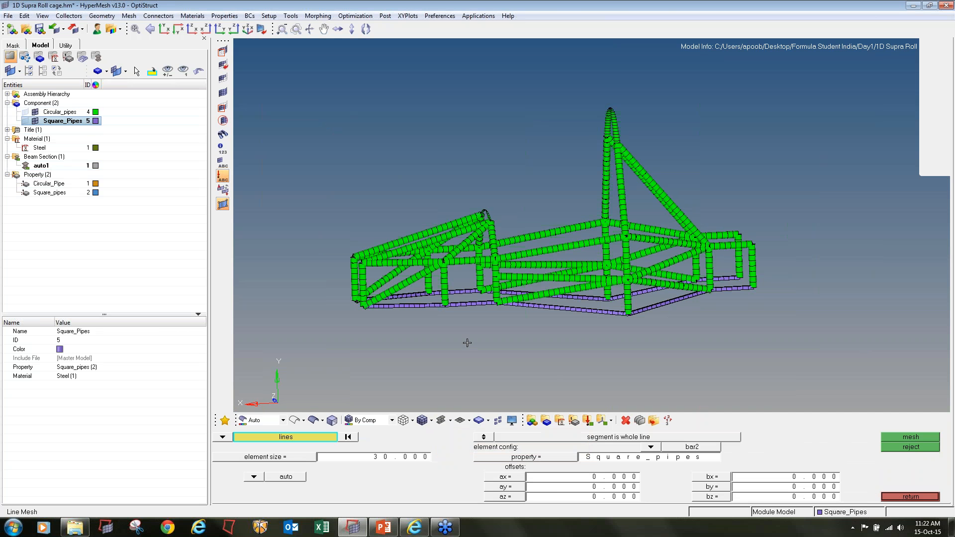
{"action": "left_click_drag", "start_coordinate": [467, 343], "coordinate": [449, 323], "text": "ctrl"}
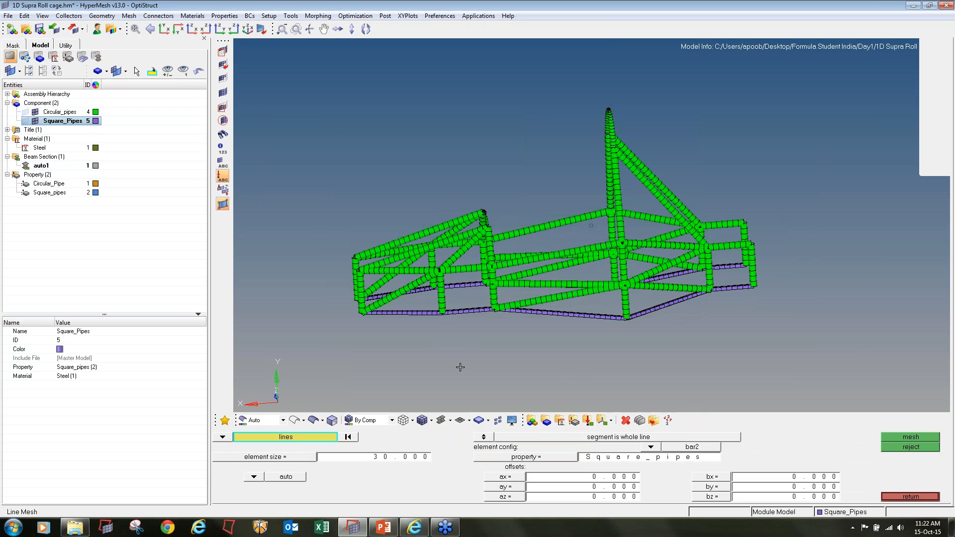
{"action": "scroll", "coordinate": [378, 322], "scroll_direction": "up", "scroll_amount": 6}
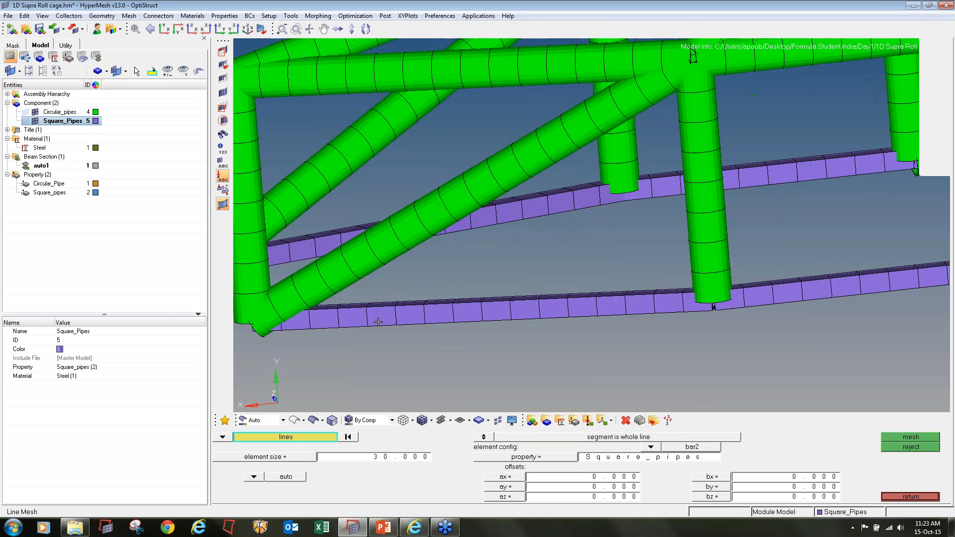
{"action": "scroll", "coordinate": [378, 323], "scroll_direction": "down", "scroll_amount": 8}
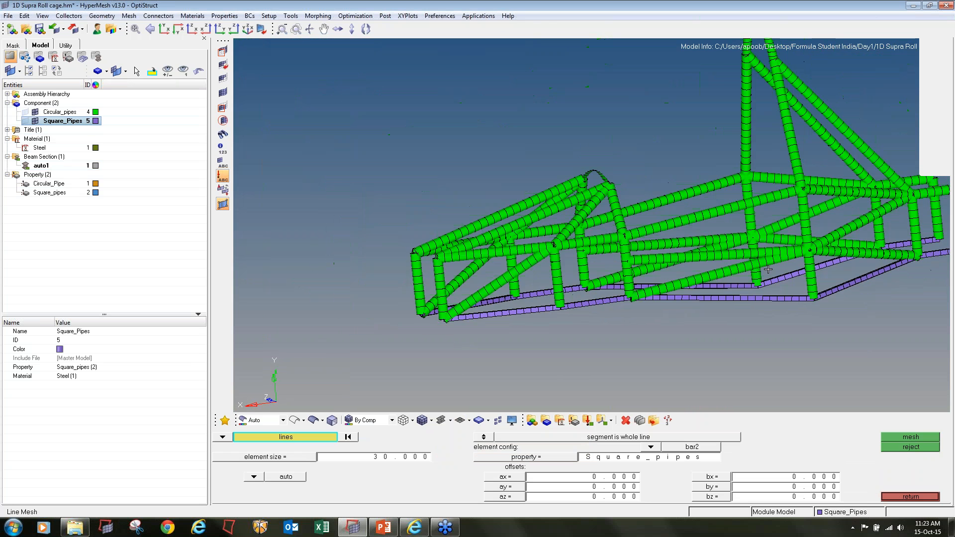
{"action": "left_click_drag", "start_coordinate": [768, 269], "coordinate": [798, 227], "text": "ctrl"}
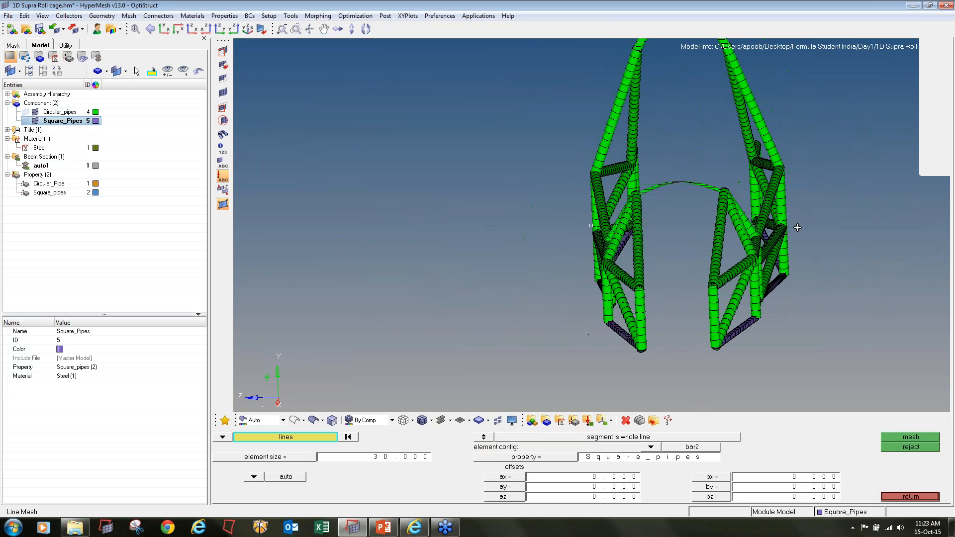
Compare the traditional and detailed 1D representations to check the cross members of the whole roll cage
{"action": "left_click", "coordinate": [450, 420]}
{"action": "left_click", "coordinate": [463, 434]}
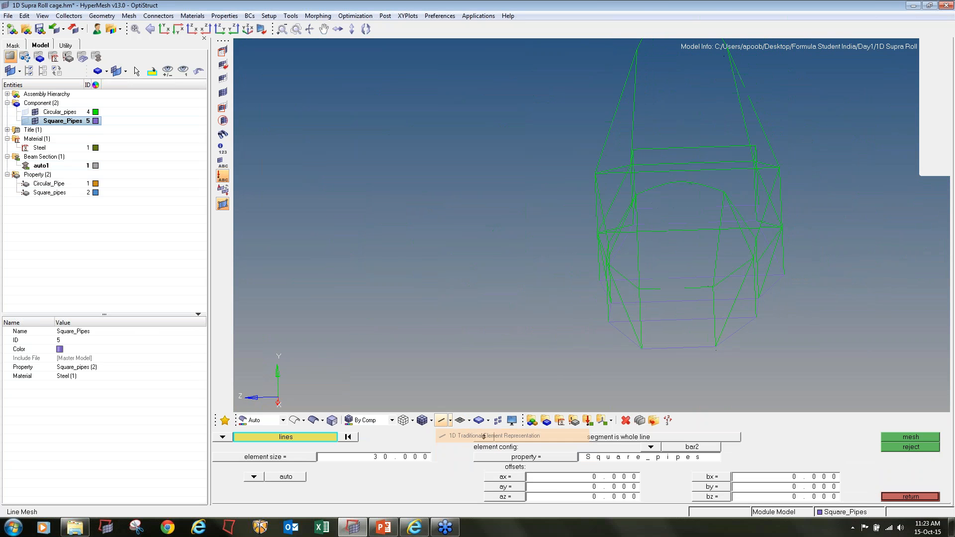
{"action": "left_click", "coordinate": [449, 421]}
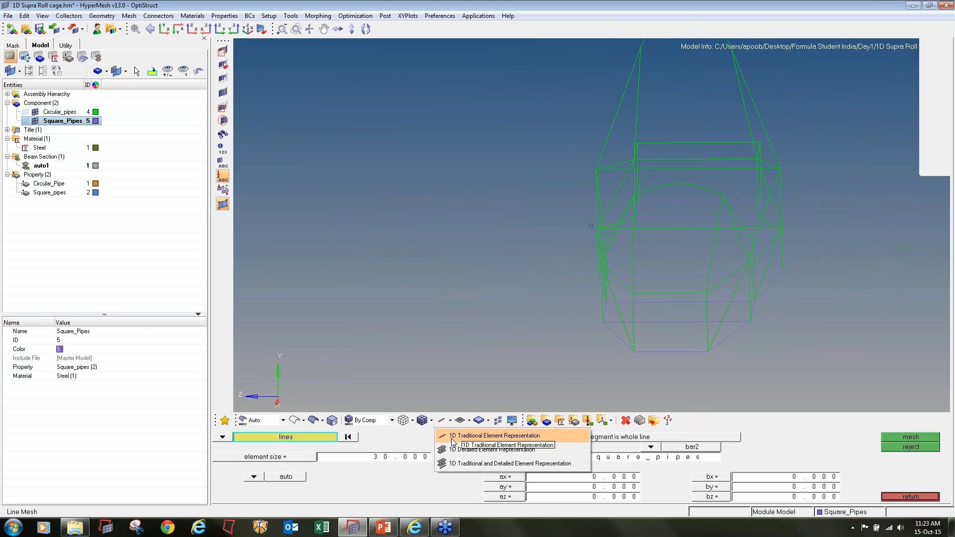
{"action": "left_click", "coordinate": [454, 449]}
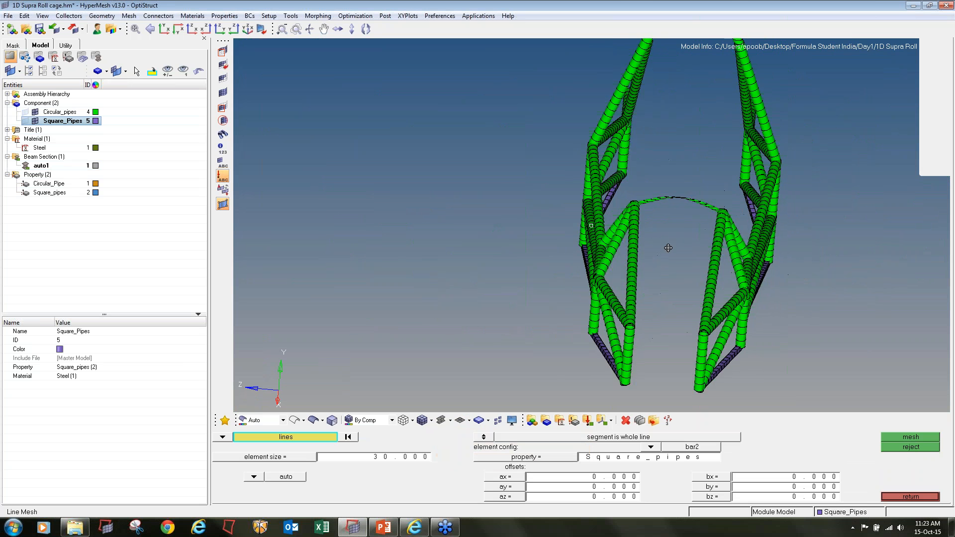
{"action": "scroll", "coordinate": [668, 248], "scroll_direction": "down", "scroll_amount": 3, "text": "ctrl"}
{"action": "left_click_drag", "start_coordinate": [748, 264], "coordinate": [776, 248], "text": "ctrl"}
{"action": "right_click_drag", "start_coordinate": [776, 248], "coordinate": [648, 306], "text": "ctrl"}
{"action": "left_click_drag", "start_coordinate": [648, 306], "coordinate": [695, 287], "text": "ctrl"}
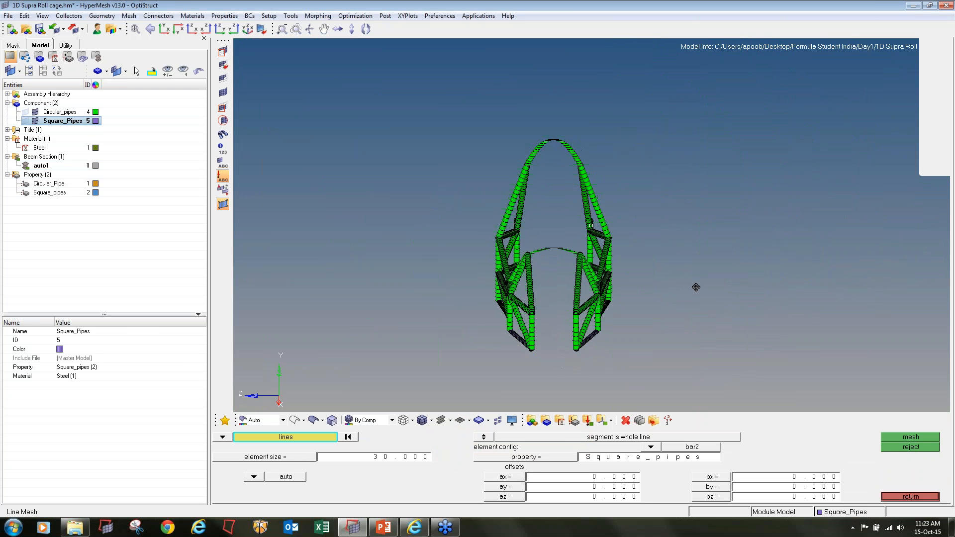
Open bar element editing and display only the Circular_pipes elements in the traditional 1D representation
{"action": "left_click", "coordinate": [893, 497]}
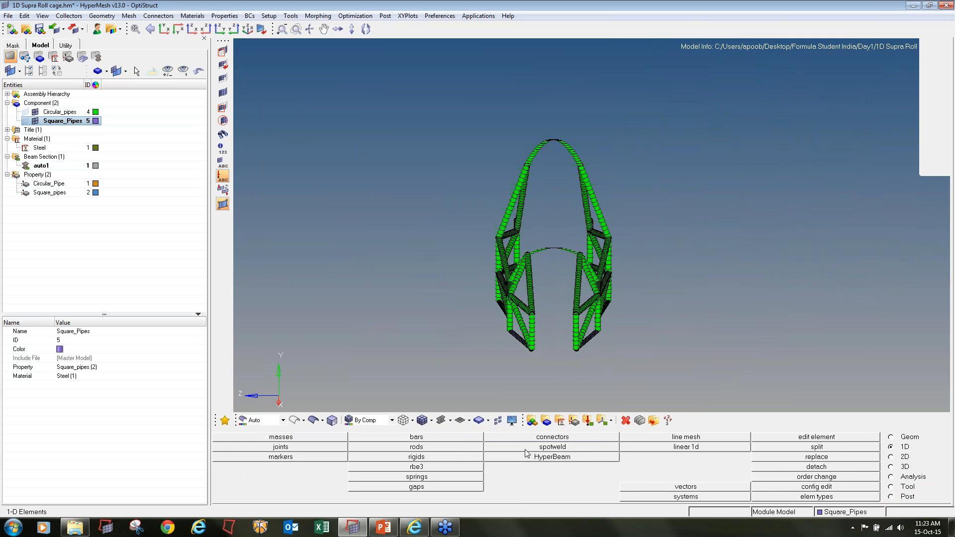
{"action": "left_click", "coordinate": [35, 122]}
{"action": "left_click_drag", "start_coordinate": [741, 368], "coordinate": [738, 363], "text": "ctrl"}
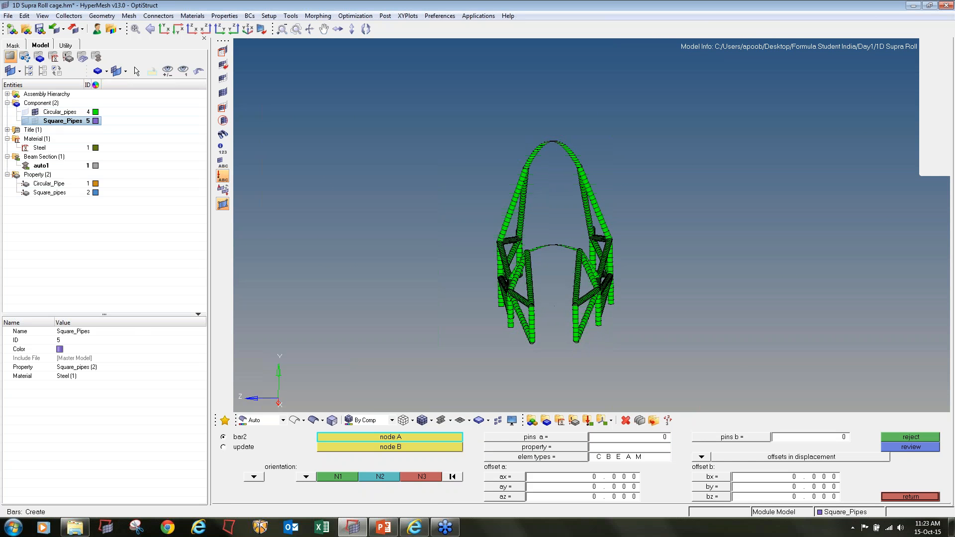
{"action": "left_click", "coordinate": [441, 421]}
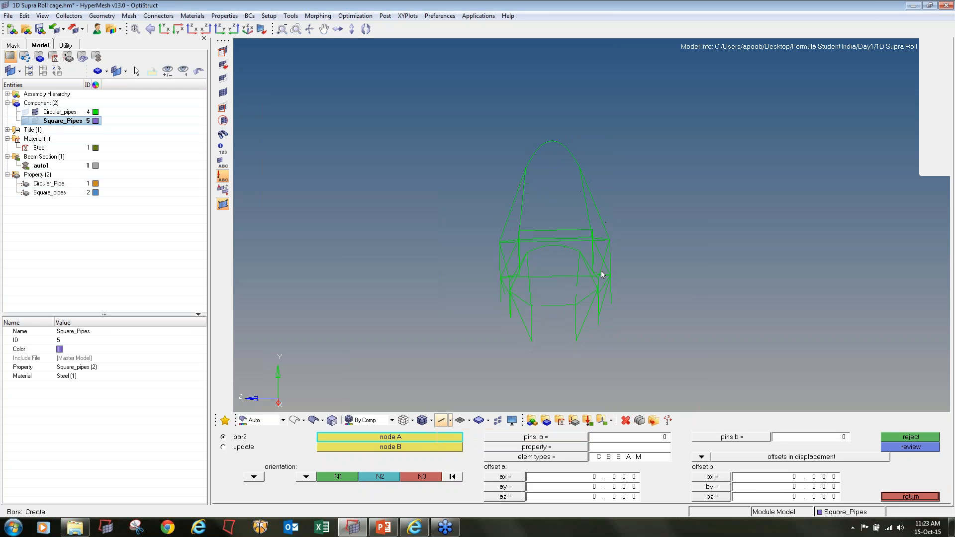
{"action": "left_click_drag", "start_coordinate": [615, 298], "coordinate": [629, 309], "text": "ctrl"}
{"action": "scroll", "coordinate": [559, 275], "scroll_direction": "up", "scroll_amount": 3, "text": "ctrl"}
{"action": "right_click_drag", "start_coordinate": [553, 207], "coordinate": [552, 178], "text": "ctrl"}
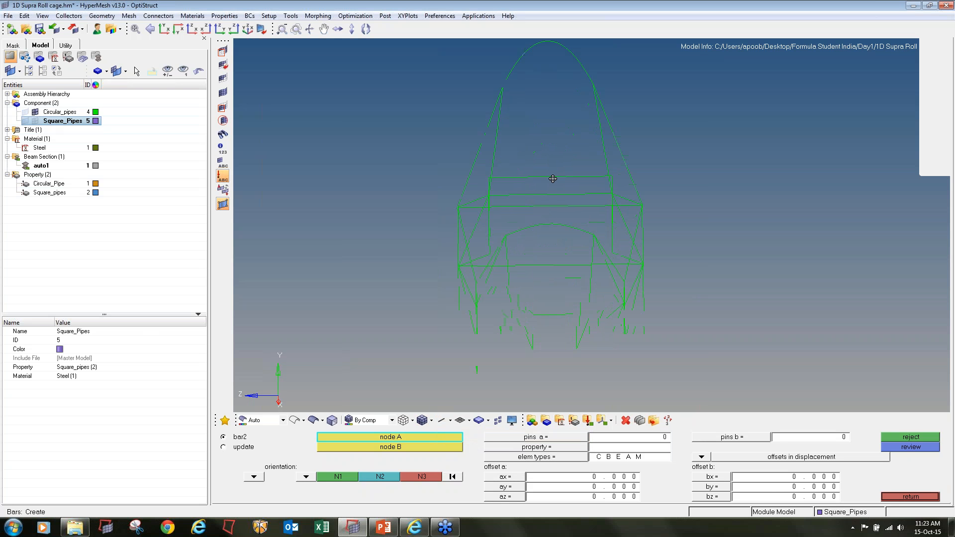
{"action": "left_click_drag", "start_coordinate": [553, 179], "coordinate": [548, 249], "text": "ctrl"}
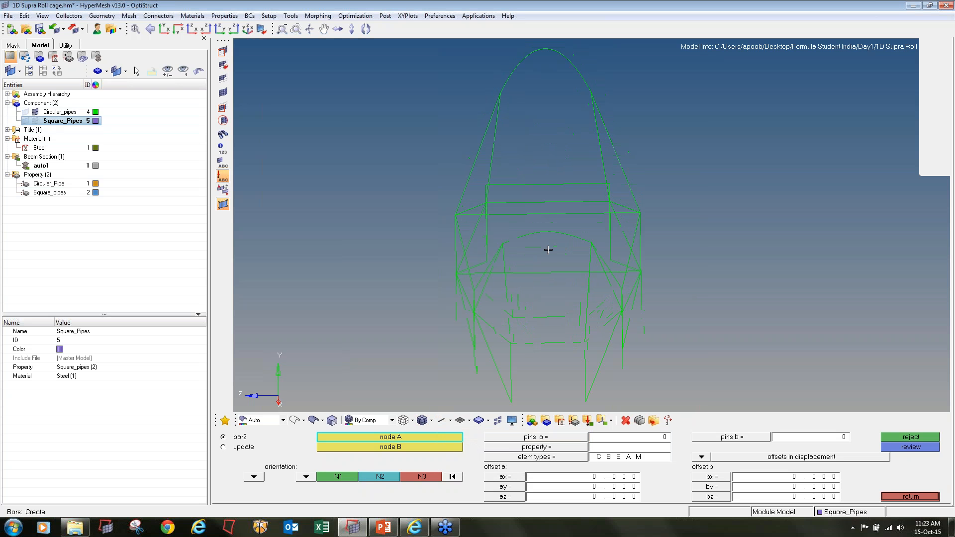
Set the bar tool to update existing elements and select the elements around the middle of all transverse members
{"action": "left_click", "coordinate": [223, 446]}
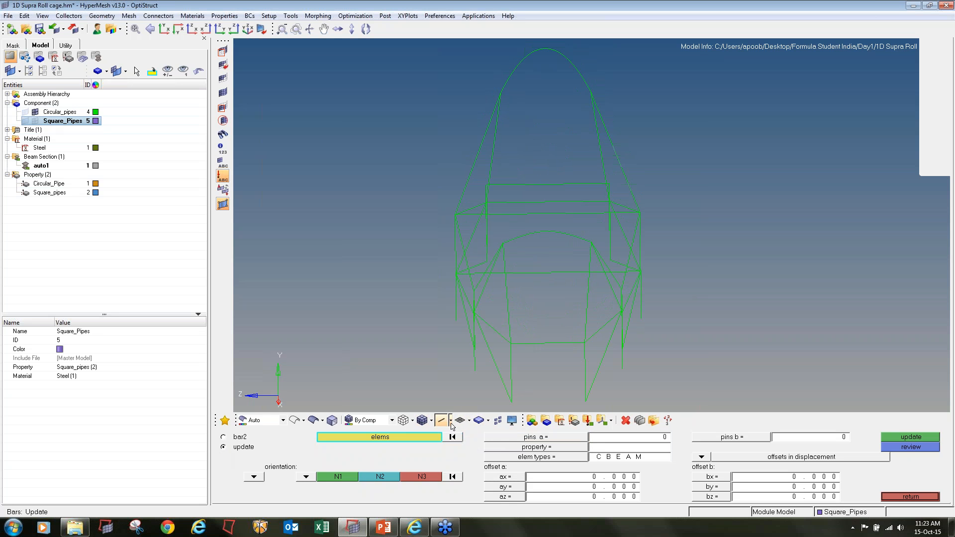
{"action": "left_click", "coordinate": [451, 422]}
{"action": "left_click", "coordinate": [460, 449]}
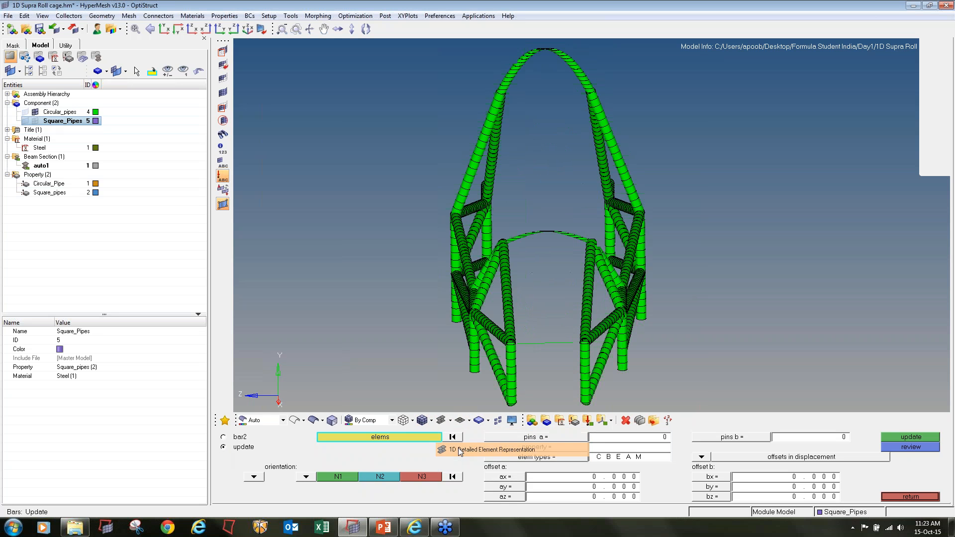
{"action": "left_click_drag", "start_coordinate": [549, 378], "coordinate": [558, 40], "text": "shift"}
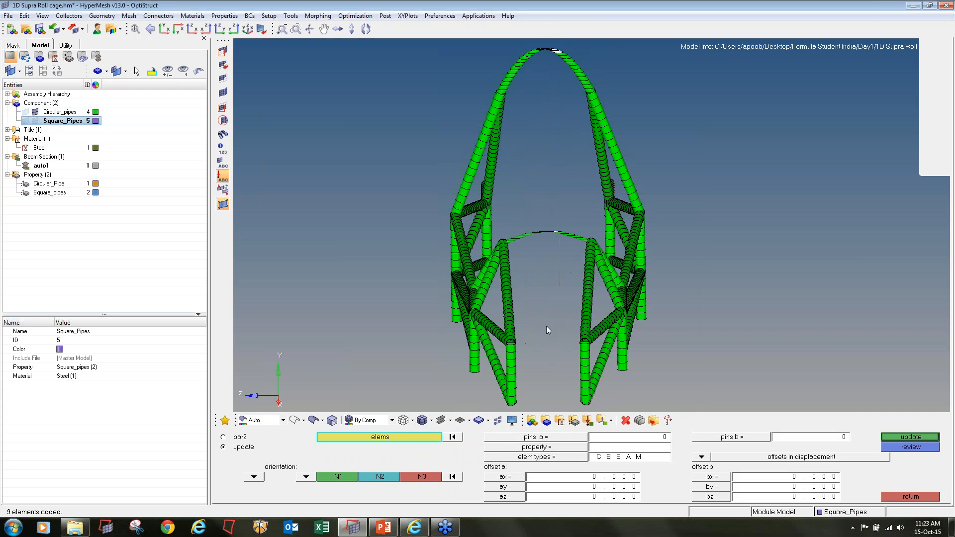
{"action": "left_click_drag", "start_coordinate": [548, 349], "coordinate": [528, 32], "text": "shift"}
Return to the traditional 1D representation and add the rest of the lowest front cross member's elements to the selection
{"action": "left_click", "coordinate": [450, 420]}
{"action": "left_click", "coordinate": [488, 428]}
{"action": "scroll", "coordinate": [552, 328], "scroll_direction": "up", "scroll_amount": 5}
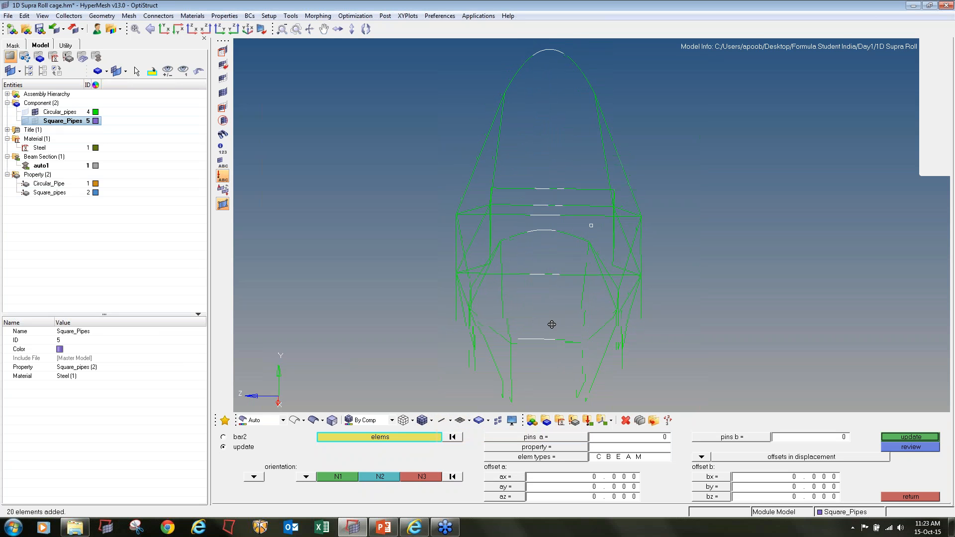
{"action": "left_click_drag", "start_coordinate": [485, 315], "coordinate": [544, 343], "text": "shift"}
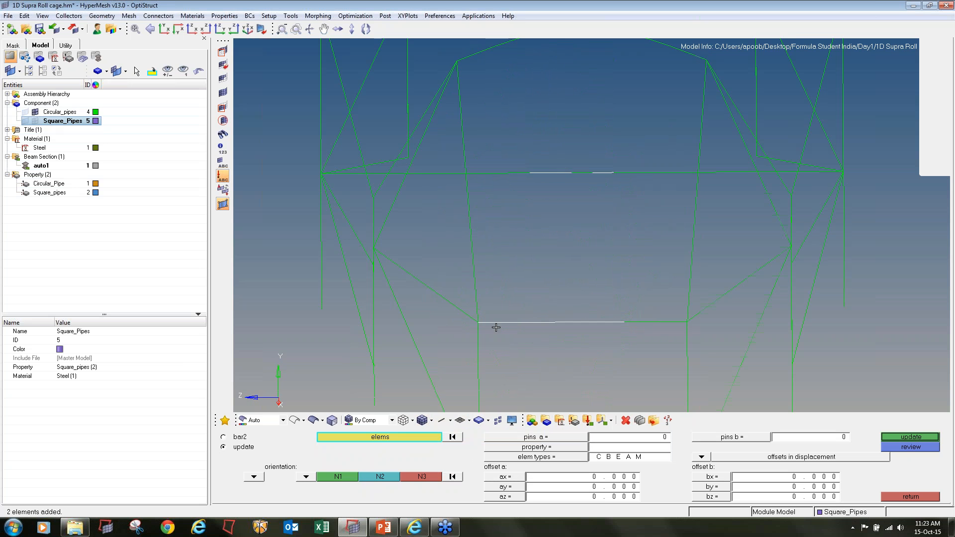
{"action": "scroll", "coordinate": [496, 326], "scroll_direction": "up", "scroll_amount": 3}
{"action": "right_click_drag", "start_coordinate": [630, 315], "coordinate": [364, 314], "text": "ctrl"}
{"action": "left_click_drag", "start_coordinate": [433, 287], "coordinate": [614, 343], "text": "shift"}
Add all elements of the curved front hoop arch to the selection
{"action": "scroll", "coordinate": [571, 339], "scroll_direction": "down", "scroll_amount": 5}
{"action": "right_click_drag", "start_coordinate": [482, 181], "coordinate": [490, 232], "text": "ctrl"}
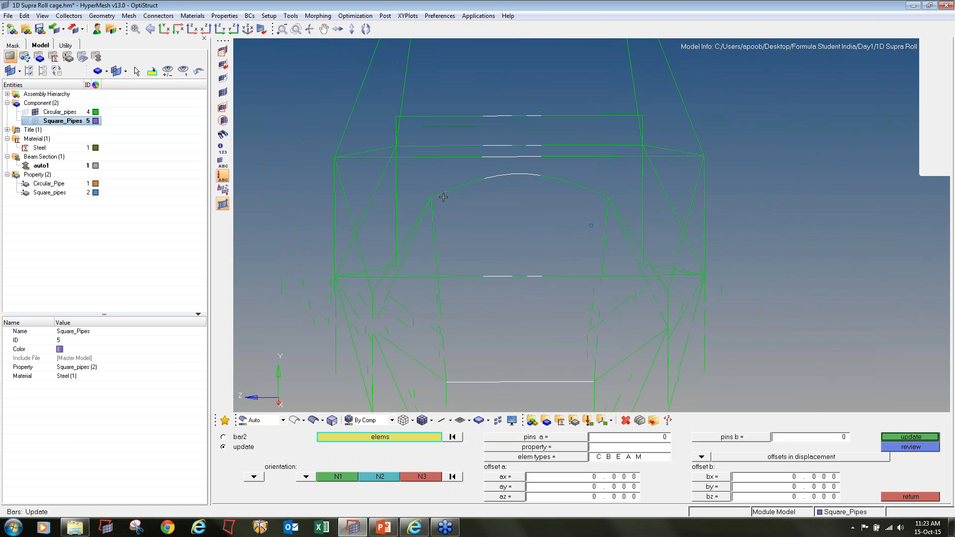
{"action": "scroll", "coordinate": [443, 197], "scroll_direction": "up", "scroll_amount": 2}
{"action": "left_click_drag", "start_coordinate": [433, 176], "coordinate": [475, 210], "text": "shift"}
{"action": "left_click_drag", "start_coordinate": [481, 167], "coordinate": [639, 192], "text": "shift"}
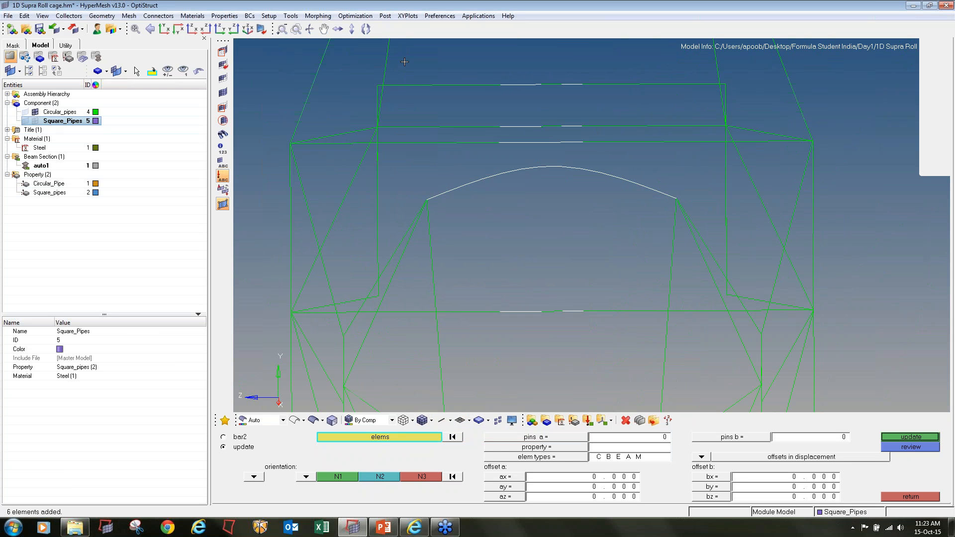
Extend the selection along the three upper straight cross members and the top of the main hoop
{"action": "left_click_drag", "start_coordinate": [405, 62], "coordinate": [705, 169], "text": "shift"}
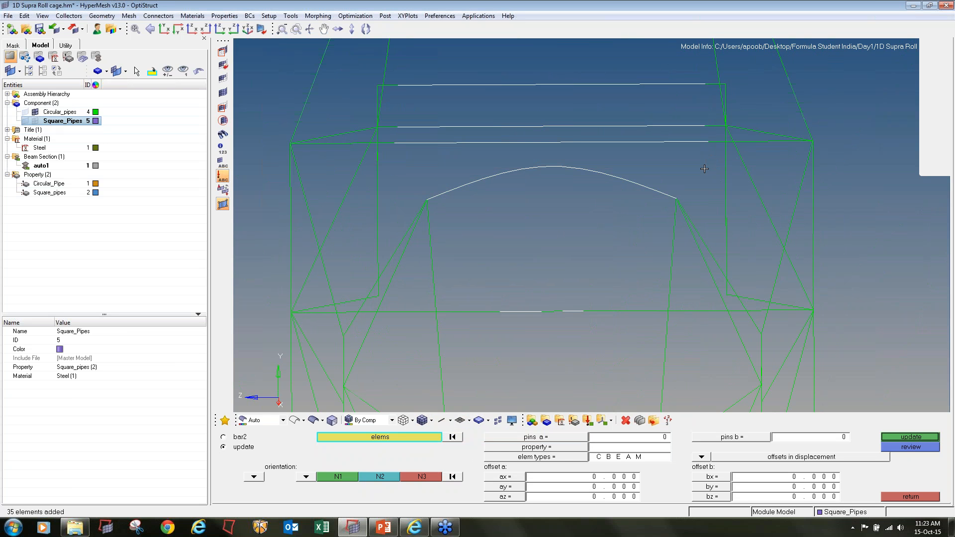
{"action": "scroll", "coordinate": [704, 168], "scroll_direction": "down", "scroll_amount": 3}
{"action": "left_click_drag", "start_coordinate": [490, 77], "coordinate": [659, 158], "text": "shift"}
Add the elements of the lower straight cross member at the main hoop to the selection
{"action": "scroll", "coordinate": [578, 201], "scroll_direction": "down", "scroll_amount": 3, "text": "ctrl"}
{"action": "left_click_drag", "start_coordinate": [578, 201], "coordinate": [568, 214], "text": "ctrl"}
{"action": "left_click_drag", "start_coordinate": [570, 288], "coordinate": [548, 320], "text": "ctrl"}
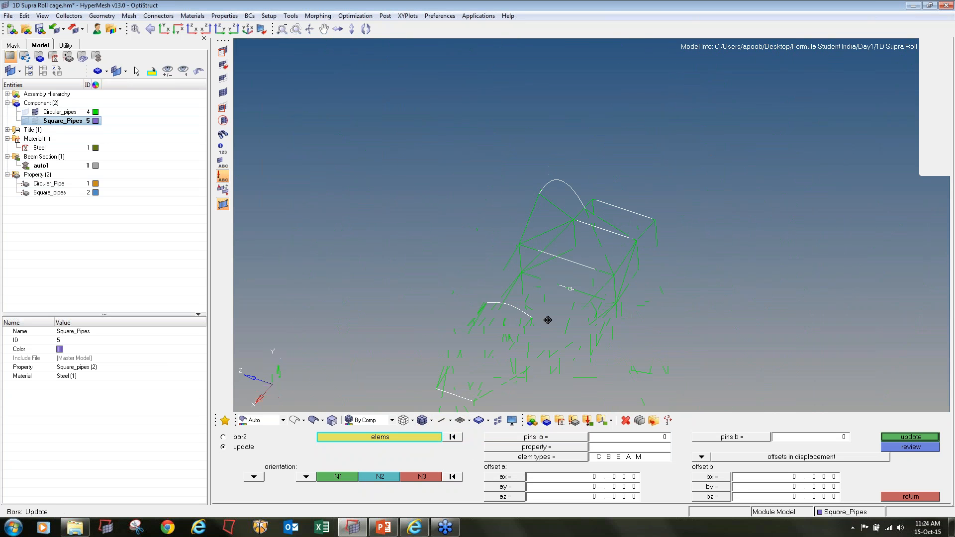
{"action": "scroll", "coordinate": [532, 279], "scroll_direction": "up", "scroll_amount": 6, "text": "ctrl"}
{"action": "left_click", "coordinate": [496, 266]}
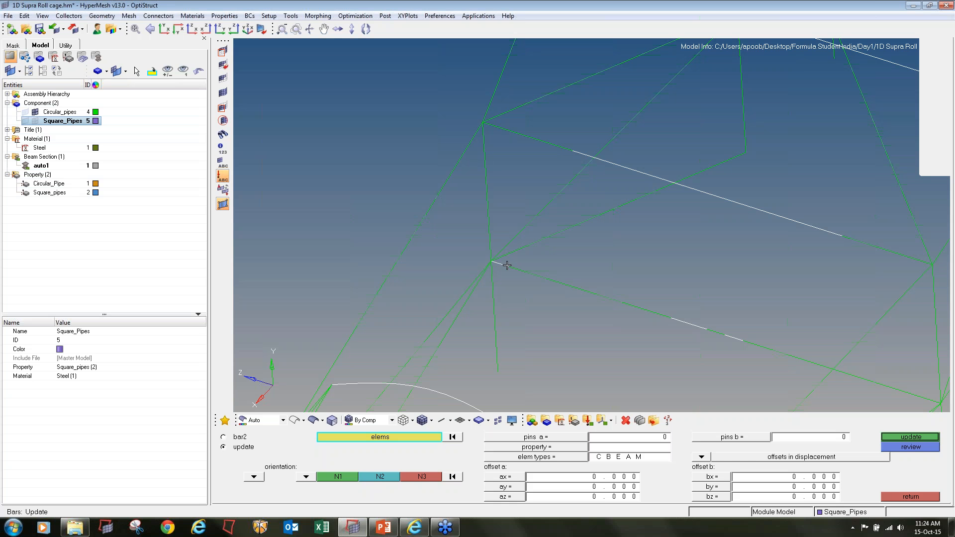
{"action": "left_click_drag", "start_coordinate": [507, 266], "coordinate": [672, 334], "text": "shift"}
{"action": "right_click_drag", "start_coordinate": [726, 331], "coordinate": [535, 267], "text": "ctrl"}
Add the remaining elements toward the far end of the main hoop's lower cross member to the selection
{"action": "scroll", "coordinate": [538, 265], "scroll_direction": "down", "scroll_amount": 3, "text": "ctrl"}
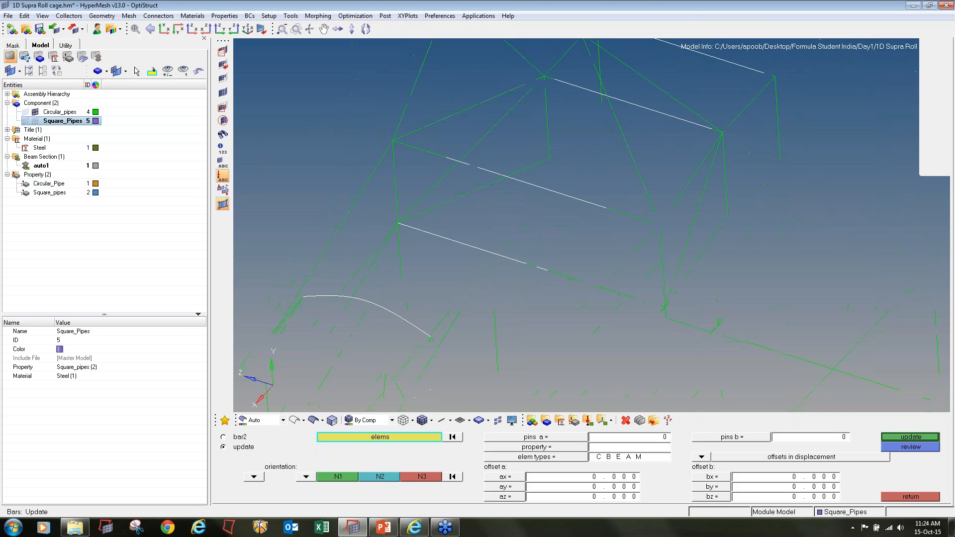
{"action": "left_click_drag", "start_coordinate": [348, 304], "coordinate": [418, 334], "text": "ctrl"}
{"action": "left_click_drag", "start_coordinate": [501, 257], "coordinate": [681, 266], "text": "shift"}
{"action": "scroll", "coordinate": [659, 271], "scroll_direction": "up", "scroll_amount": 2, "text": "ctrl"}
{"action": "right_click_drag", "start_coordinate": [648, 253], "coordinate": [756, 313], "text": "ctrl"}
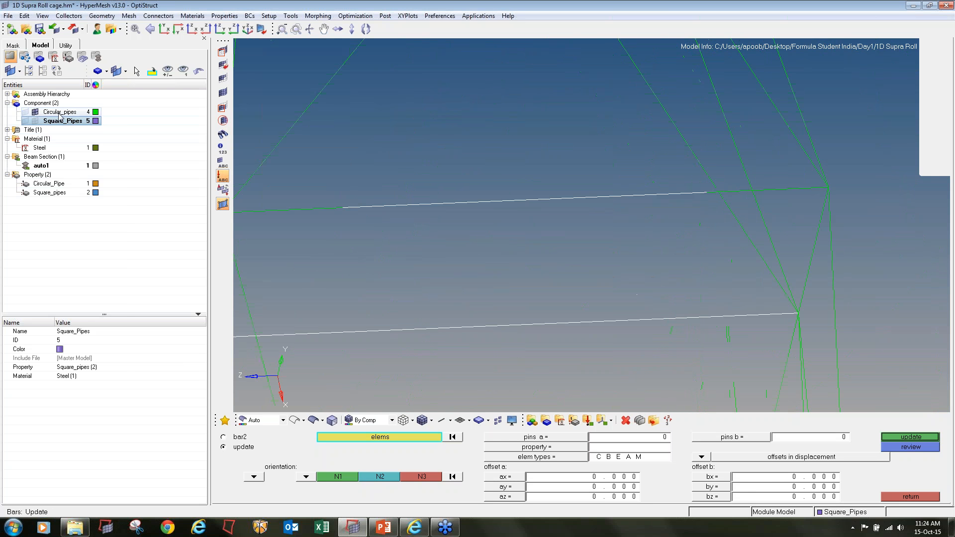
Make Circular_pipes the current component and add the missing elements at the +Z end of the main hoop's lower cross member
{"action": "right_click", "coordinate": [59, 113]}
{"action": "left_click", "coordinate": [102, 213]}
{"action": "right_click_drag", "start_coordinate": [238, 235], "coordinate": [406, 250], "text": "ctrl"}
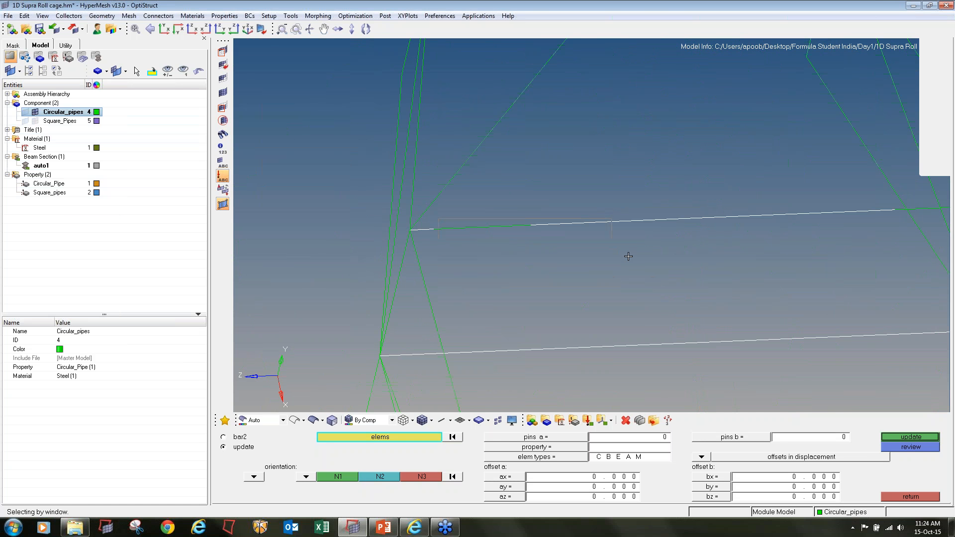
{"action": "scroll", "coordinate": [628, 257], "scroll_direction": "down", "scroll_amount": 5}
{"action": "left_click_drag", "start_coordinate": [628, 256], "coordinate": [617, 267], "text": "ctrl"}
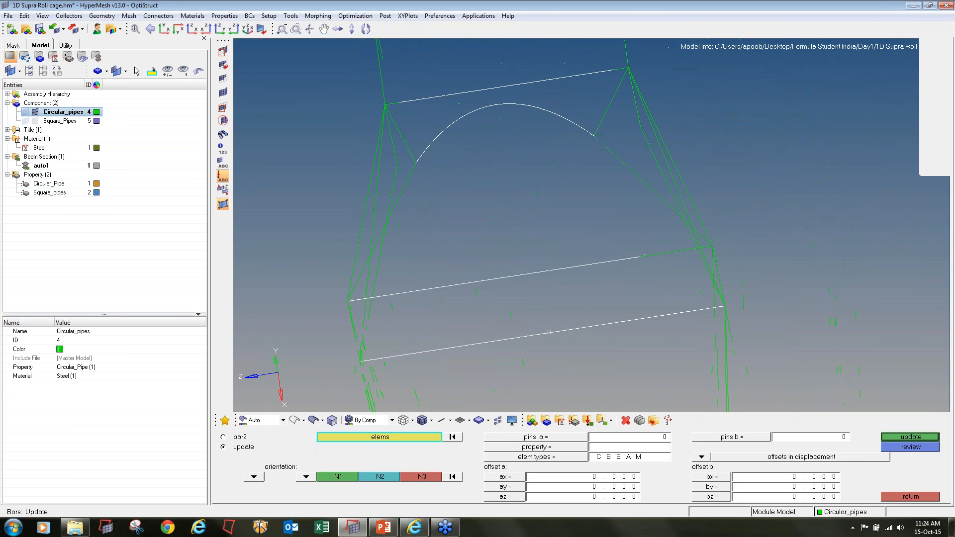
Complete the selection of the main hoop's lower cross member by adding its remaining elements at the -Z end
{"action": "scroll", "coordinate": [669, 244], "scroll_direction": "up", "scroll_amount": 4}
{"action": "left_click_drag", "start_coordinate": [556, 237], "coordinate": [685, 349], "text": "shift"}
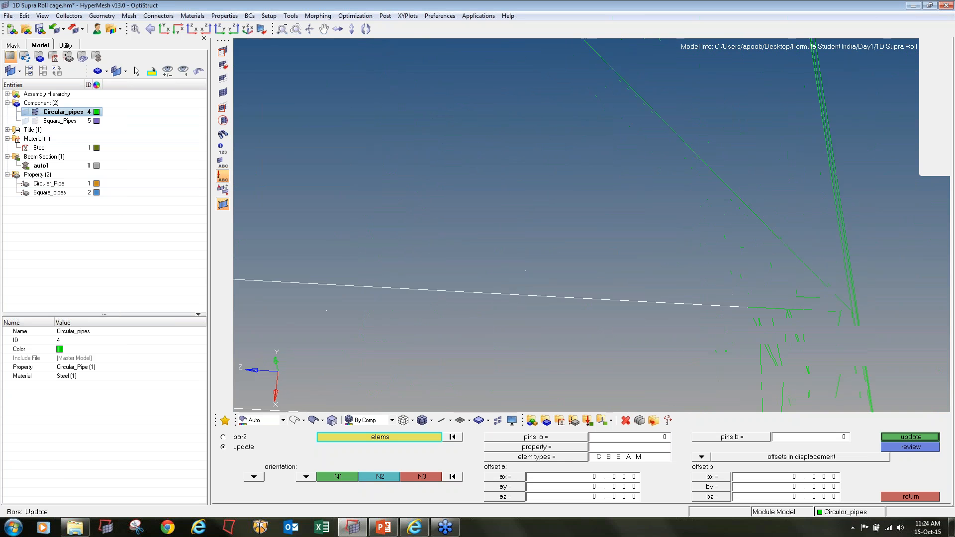
{"action": "right_click_drag", "start_coordinate": [722, 297], "coordinate": [544, 282], "text": "ctrl"}
{"action": "left_click_drag", "start_coordinate": [649, 312], "coordinate": [651, 313], "text": "shift"}
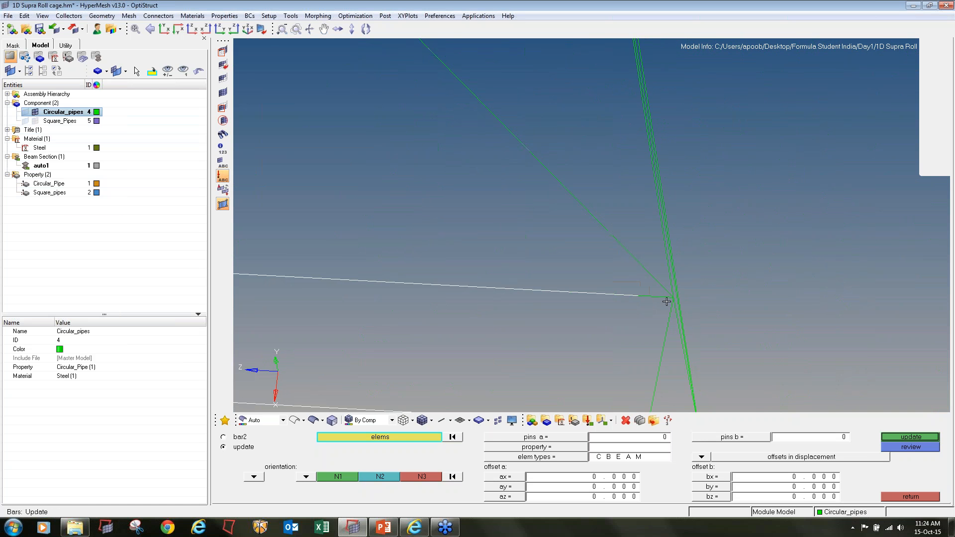
{"action": "left_click", "coordinate": [659, 298]}
Add the missing end elements of the first upper cross member behind the main hoop to the selection
{"action": "scroll", "coordinate": [594, 306], "scroll_direction": "down", "scroll_amount": 1}
{"action": "scroll", "coordinate": [559, 308], "scroll_direction": "down", "scroll_amount": 3}
{"action": "left_click_drag", "start_coordinate": [553, 300], "coordinate": [572, 316], "text": "ctrl"}
{"action": "scroll", "coordinate": [390, 153], "scroll_direction": "up", "scroll_amount": 4}
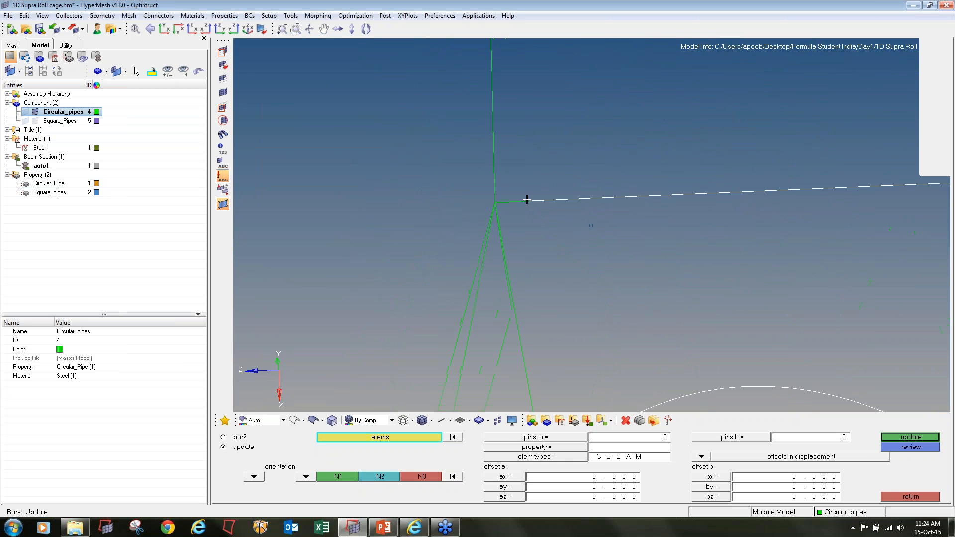
{"action": "left_click", "coordinate": [526, 200]}
{"action": "right_click_drag", "start_coordinate": [696, 214], "coordinate": [434, 275], "text": "ctrl"}
{"action": "left_click", "coordinate": [777, 236]}
{"action": "scroll", "coordinate": [563, 239], "scroll_direction": "down", "scroll_amount": 3}
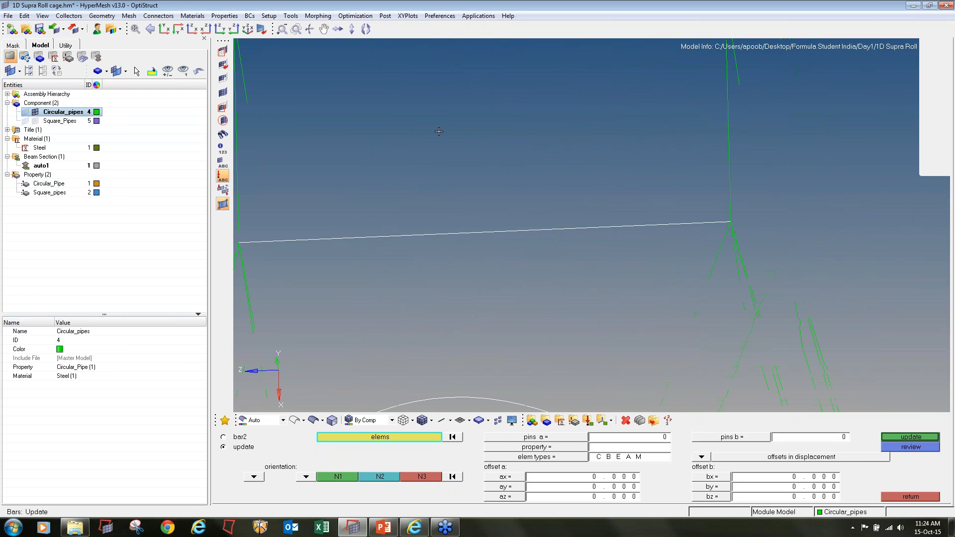
Add the missing end elements of the rearmost upper cross member and check the selection across the whole frame
{"action": "scroll", "coordinate": [408, 226], "scroll_direction": "up", "scroll_amount": 3}
{"action": "scroll", "coordinate": [386, 257], "scroll_direction": "down", "scroll_amount": 3}
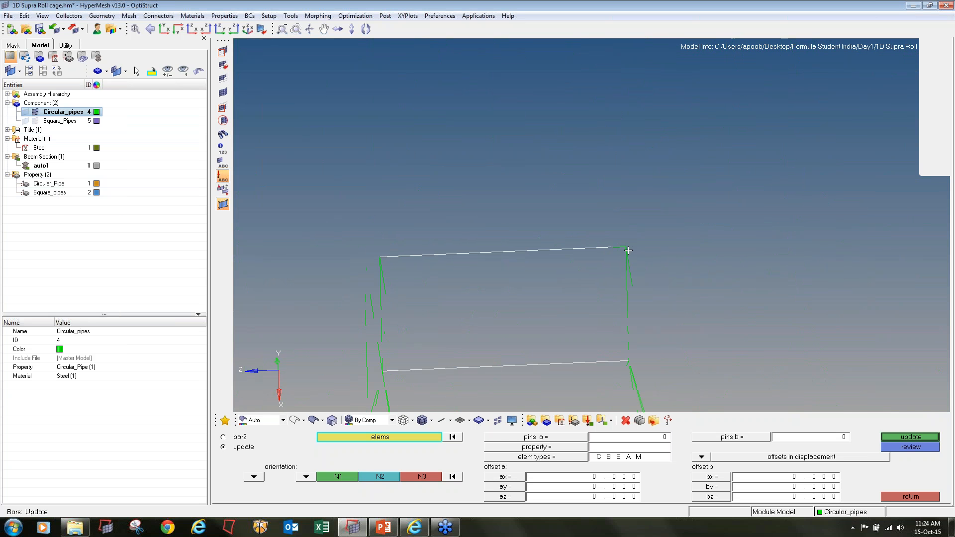
{"action": "scroll", "coordinate": [386, 256], "scroll_direction": "up", "scroll_amount": 3}
{"action": "scroll", "coordinate": [465, 242], "scroll_direction": "down", "scroll_amount": 5}
{"action": "left_click_drag", "start_coordinate": [467, 304], "coordinate": [410, 307], "text": "ctrl"}
{"action": "right_click_drag", "start_coordinate": [498, 362], "coordinate": [544, 307], "text": "ctrl"}
{"action": "scroll", "coordinate": [544, 307], "scroll_direction": "up", "scroll_amount": 3}
{"action": "mouse_move", "coordinate": [543, 307]}
{"action": "left_mouse_down", "text": "ctrl"}
{"action": "mouse_move", "coordinate": [649, 298]}
{"action": "mouse_move", "coordinate": [714, 306]}
{"action": "mouse_move", "coordinate": [704, 301]}
{"action": "left_mouse_up", "text": "ctrl"}
{"action": "right_click_drag", "start_coordinate": [655, 323], "coordinate": [672, 288], "text": "ctrl"}
{"action": "scroll", "coordinate": [672, 288], "scroll_direction": "down", "scroll_amount": 3}
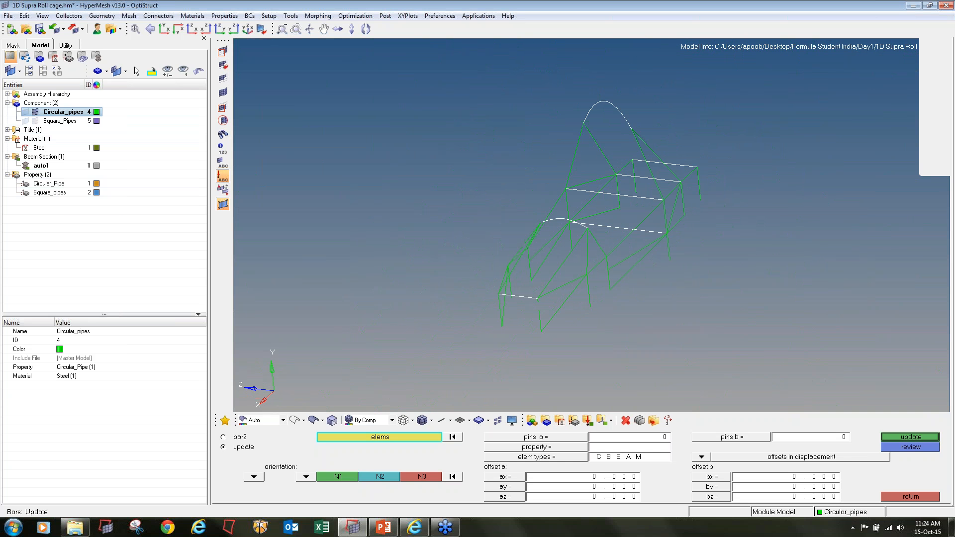
Set the bar update property to Circular_Pipe and the element type to CBEAM
{"action": "left_click", "coordinate": [550, 449]}
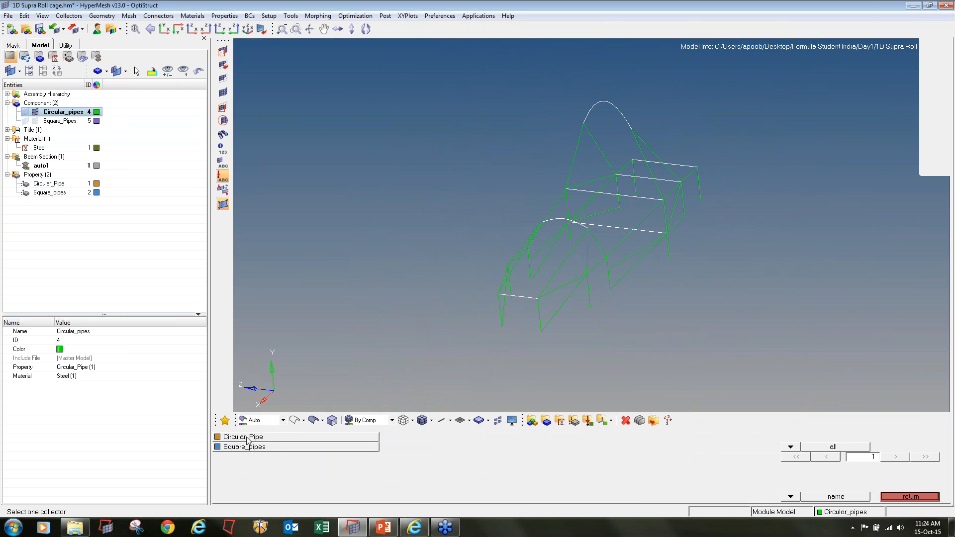
{"action": "left_click", "coordinate": [247, 438]}
{"action": "left_click", "coordinate": [523, 459]}
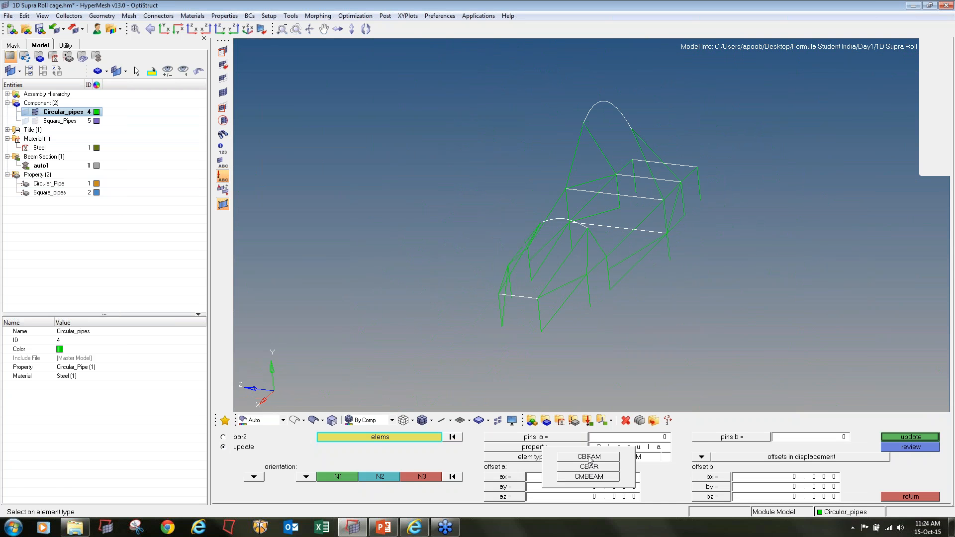
{"action": "left_click", "coordinate": [589, 457]}
Update the selected circular bars with x-axis orientation, keeping local axis, pin flags, property, both offsets and elem type enabled
{"action": "left_click_drag", "start_coordinate": [549, 375], "coordinate": [359, 323], "text": "ctrl"}
{"action": "left_click_drag", "start_coordinate": [762, 259], "coordinate": [547, 349], "text": "ctrl"}
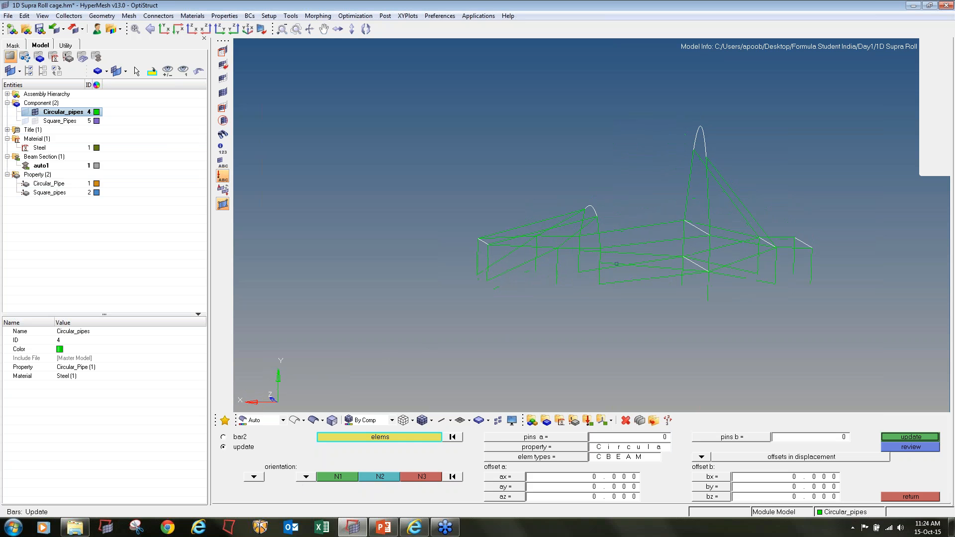
{"action": "left_click", "coordinate": [306, 478]}
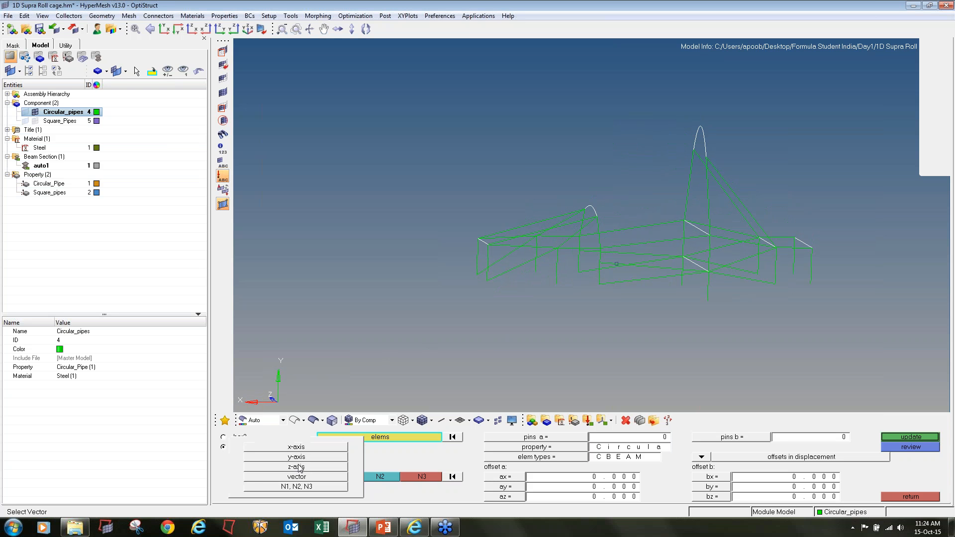
{"action": "left_click", "coordinate": [301, 449]}
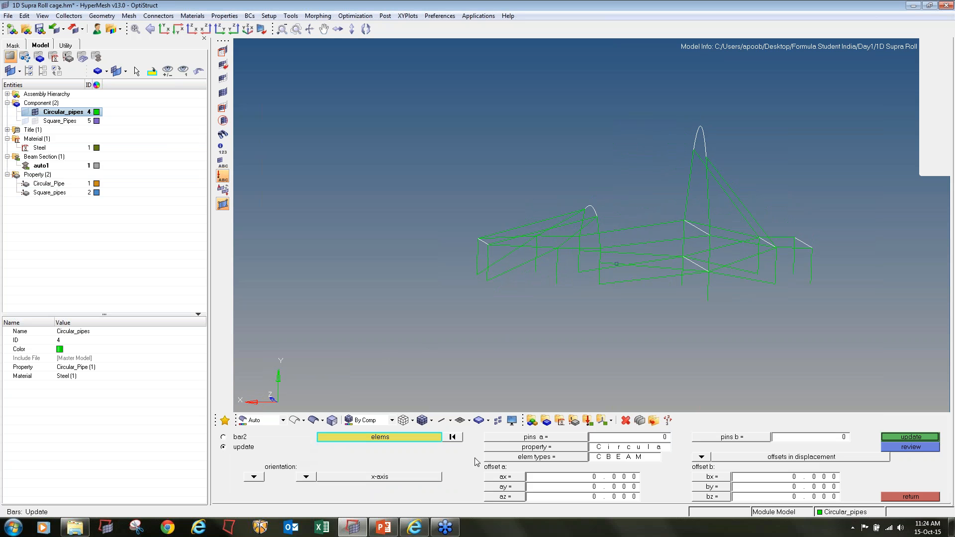
{"action": "left_click", "coordinate": [898, 439]}
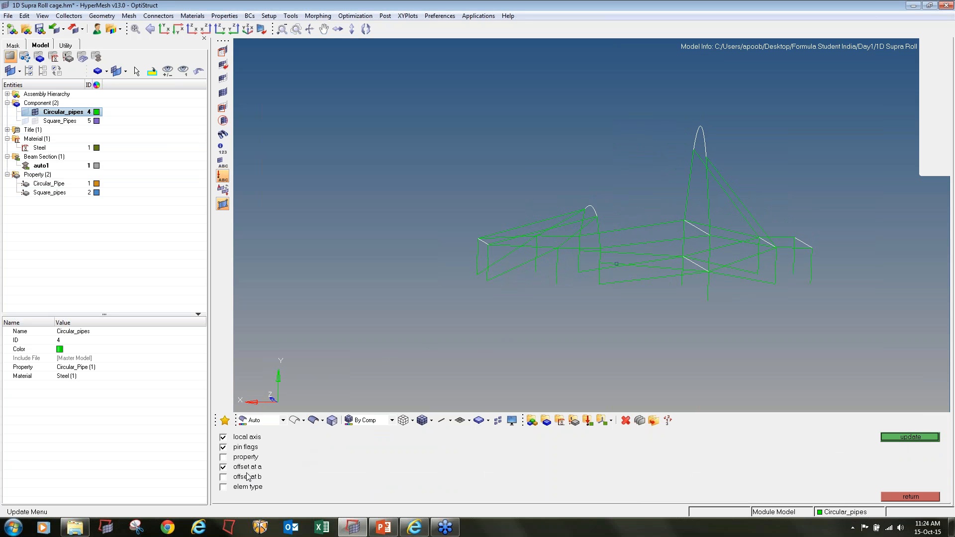
{"action": "left_click", "coordinate": [908, 438]}
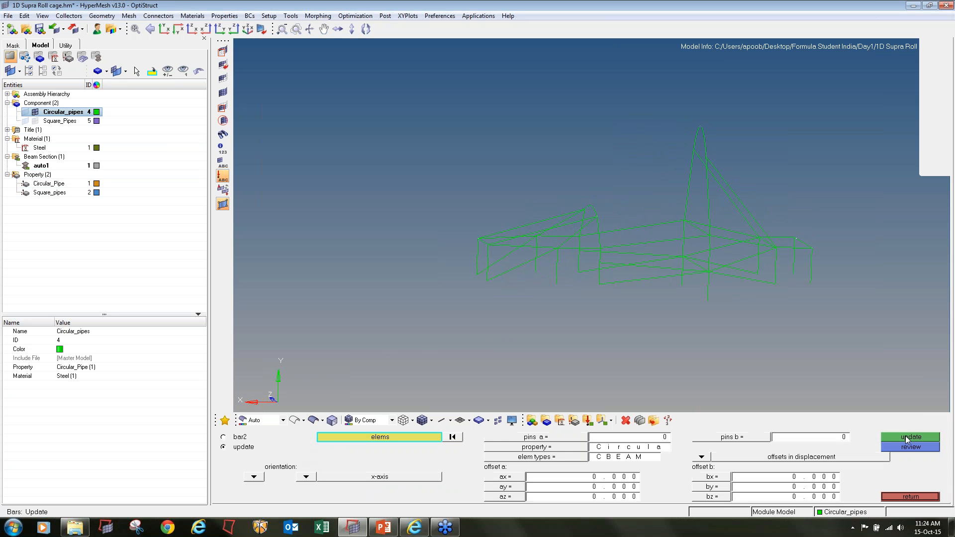
Display the circular pipes in 1D detailed element representation and examine the updated transverse bars
{"action": "left_click", "coordinate": [450, 423]}
{"action": "left_click", "coordinate": [462, 451]}
{"action": "left_click_drag", "start_coordinate": [617, 264], "coordinate": [501, 245], "text": "ctrl"}
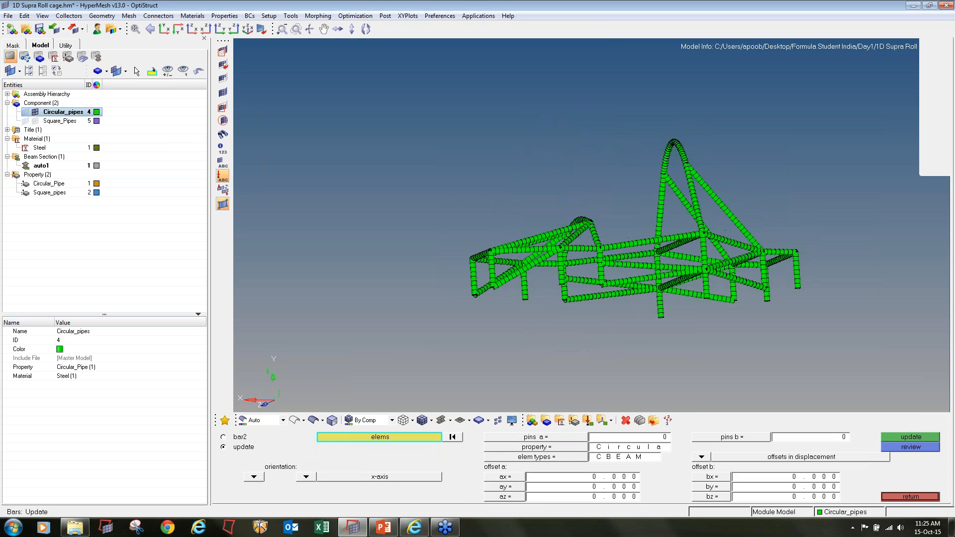
Hide the Circular_pipes elements and show the Square_Pipes elements instead
{"action": "left_click", "coordinate": [35, 112]}
{"action": "left_click", "coordinate": [35, 121]}
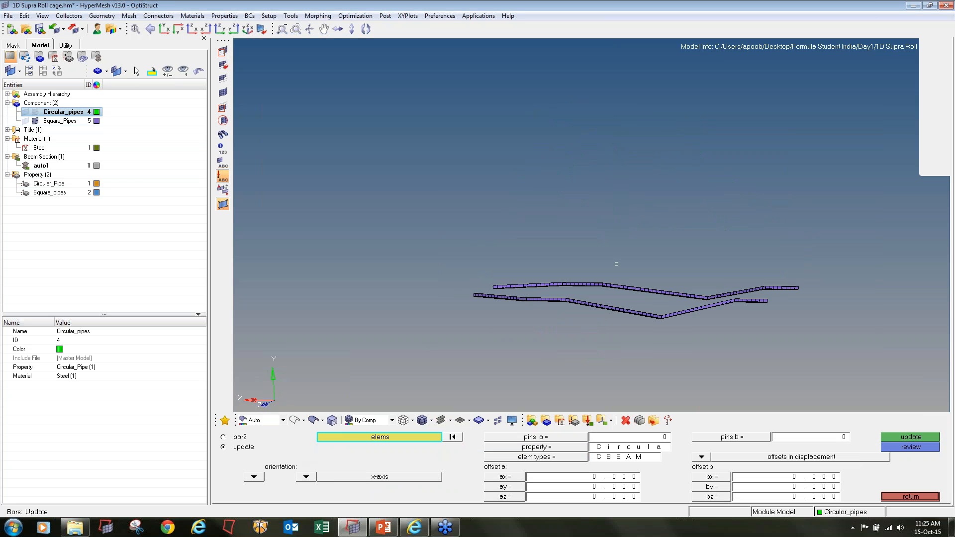
{"action": "mouse_move", "coordinate": [443, 219]}
{"action": "left_mouse_down", "text": "ctrl"}
{"action": "mouse_move", "coordinate": [534, 276]}
{"action": "mouse_move", "coordinate": [573, 248]}
{"action": "left_mouse_up", "text": "ctrl"}
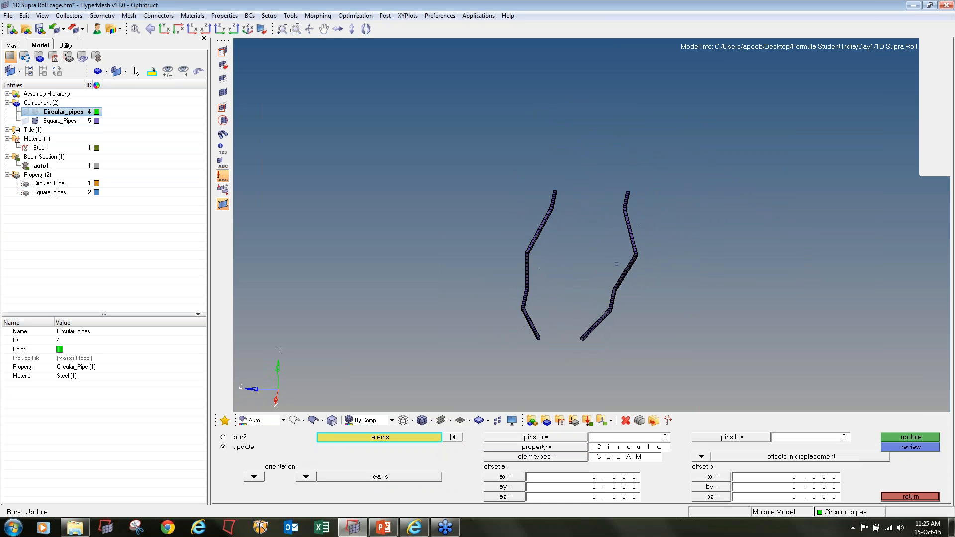
Switch back to 1D traditional element representation and change the Square_Pipes component colour to red
{"action": "left_click", "coordinate": [450, 421]}
{"action": "left_click", "coordinate": [462, 437]}
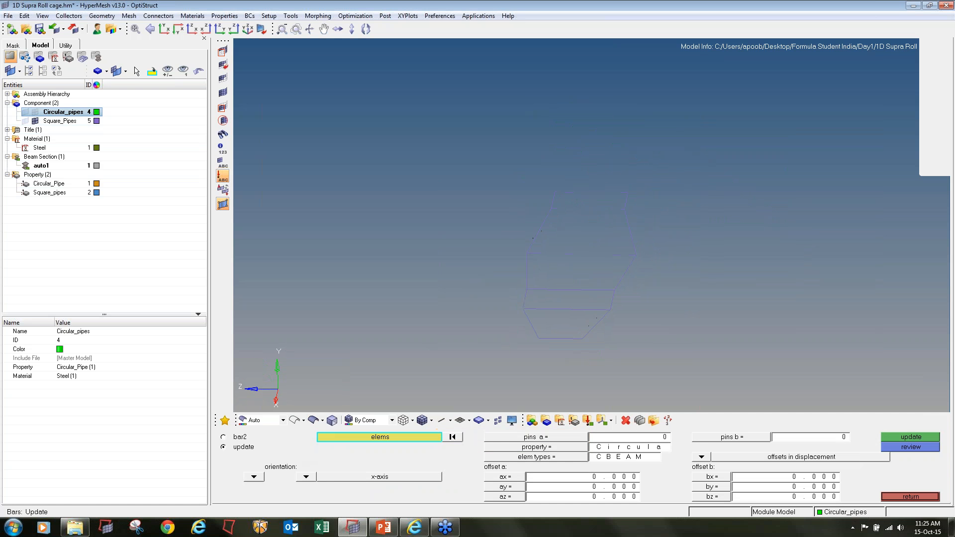
{"action": "left_click_drag", "start_coordinate": [537, 342], "coordinate": [551, 323], "text": "ctrl"}
{"action": "scroll", "coordinate": [564, 338], "scroll_direction": "up", "scroll_amount": 3, "text": "ctrl"}
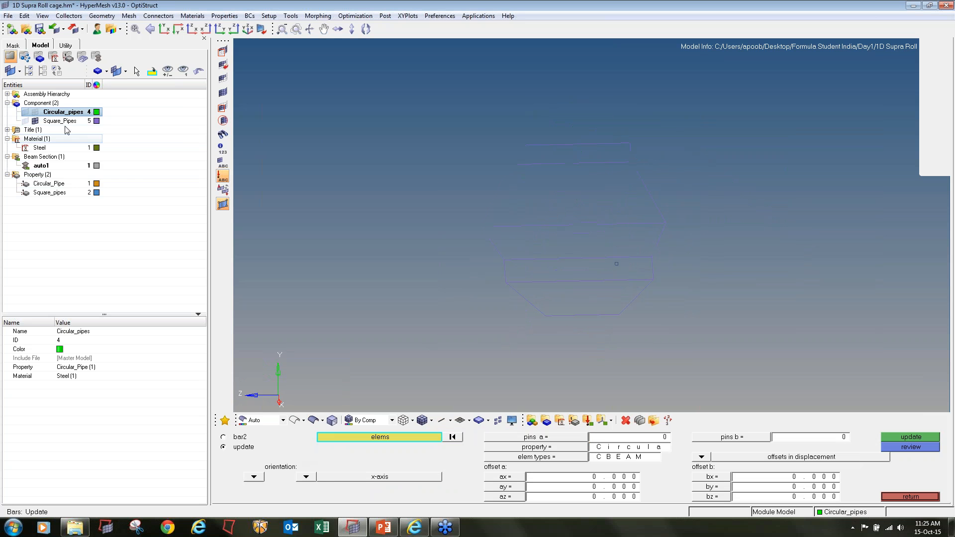
{"action": "left_click", "coordinate": [60, 121]}
{"action": "left_click", "coordinate": [97, 121]}
{"action": "left_click", "coordinate": [88, 92]}
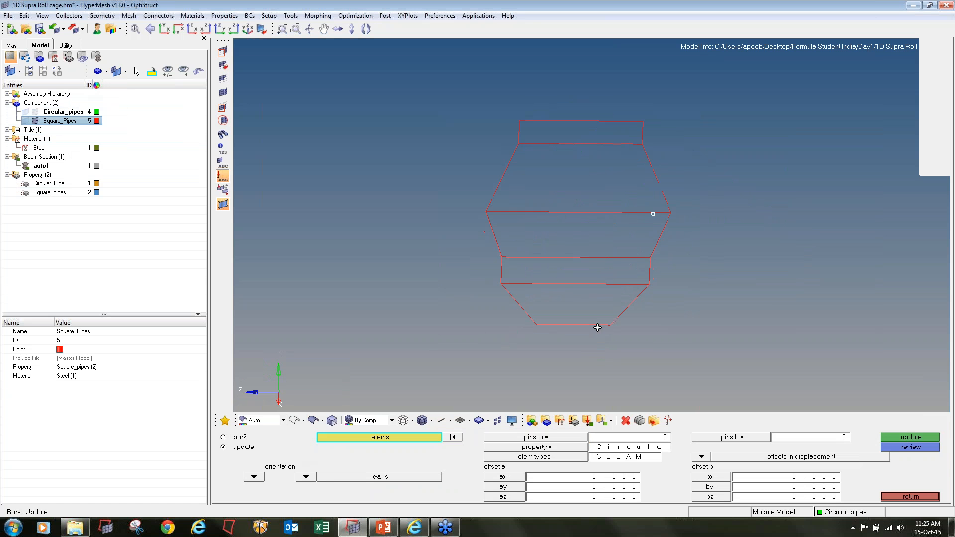
Show the square pipes in 1D detailed element representation and examine which bars display their hollow section
{"action": "left_click_drag", "start_coordinate": [597, 327], "coordinate": [604, 323], "text": "ctrl"}
{"action": "left_click", "coordinate": [450, 421]}
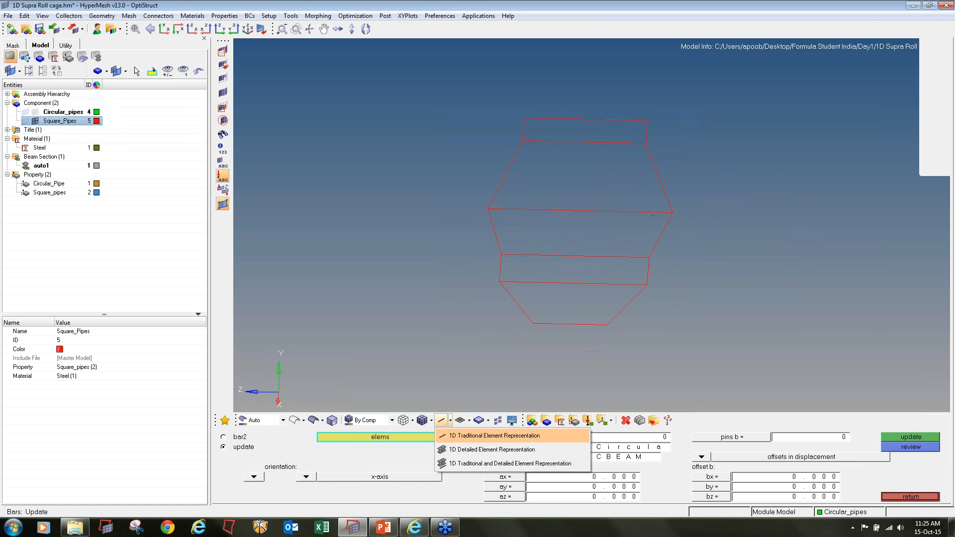
{"action": "left_click", "coordinate": [456, 449]}
{"action": "left_click_drag", "start_coordinate": [518, 383], "coordinate": [532, 329], "text": "ctrl"}
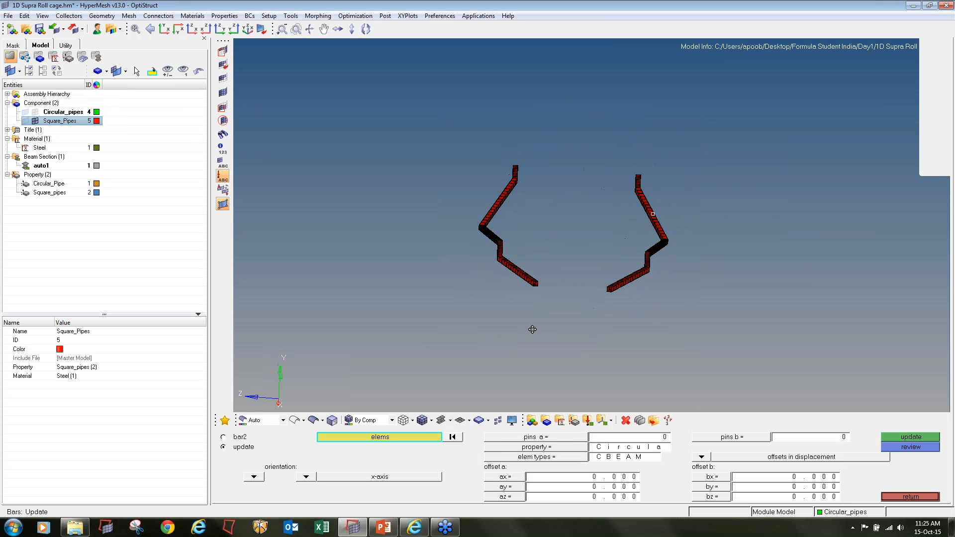
{"action": "scroll", "coordinate": [535, 298], "scroll_direction": "up", "scroll_amount": 10}
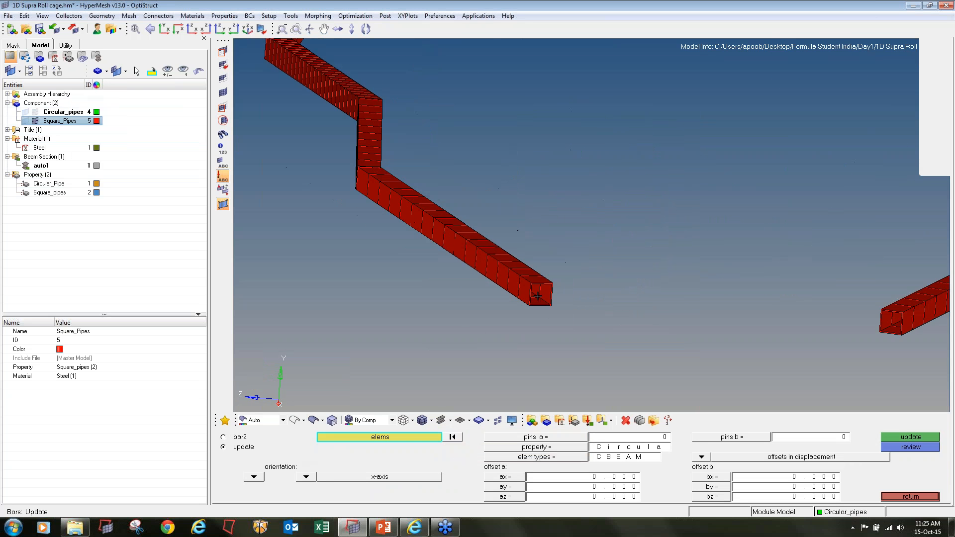
{"action": "scroll", "coordinate": [537, 296], "scroll_direction": "down", "scroll_amount": 9}
{"action": "left_click_drag", "start_coordinate": [541, 320], "coordinate": [580, 285], "text": "ctrl"}
{"action": "scroll", "coordinate": [581, 284], "scroll_direction": "up", "scroll_amount": 3}
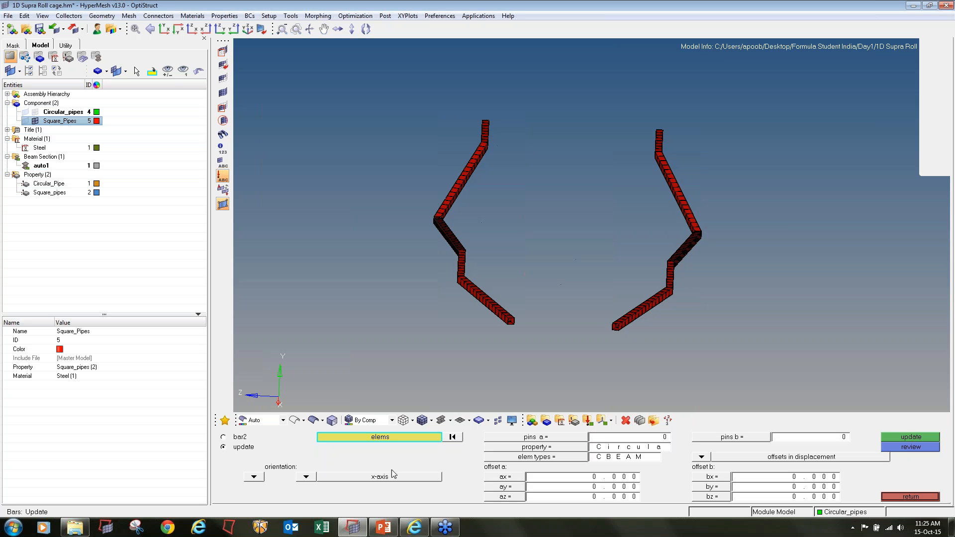
Select the central elements of all six square cross members and complete the front one in 1D traditional element representation
{"action": "left_click_drag", "start_coordinate": [517, 96], "coordinate": [609, 370], "text": "shift"}
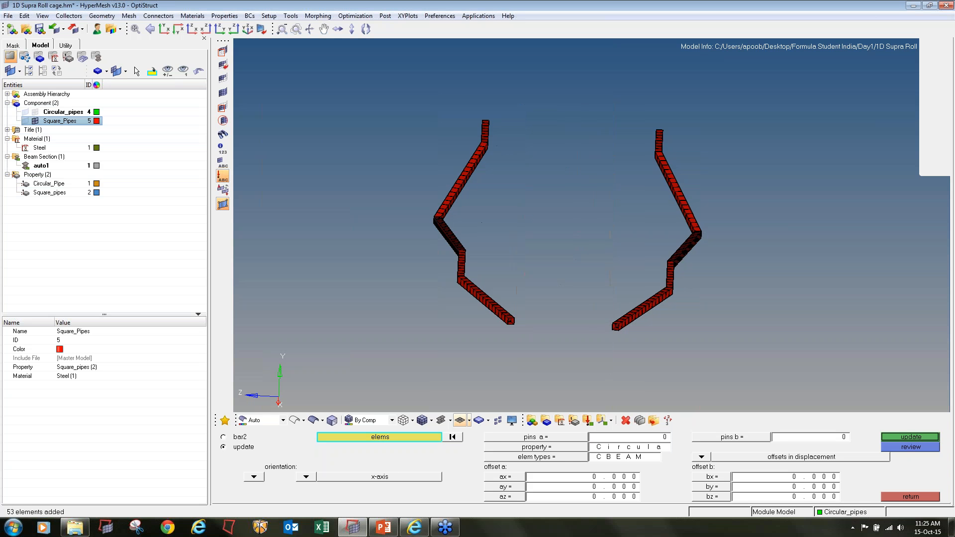
{"action": "left_click", "coordinate": [449, 421]}
{"action": "left_click", "coordinate": [457, 436]}
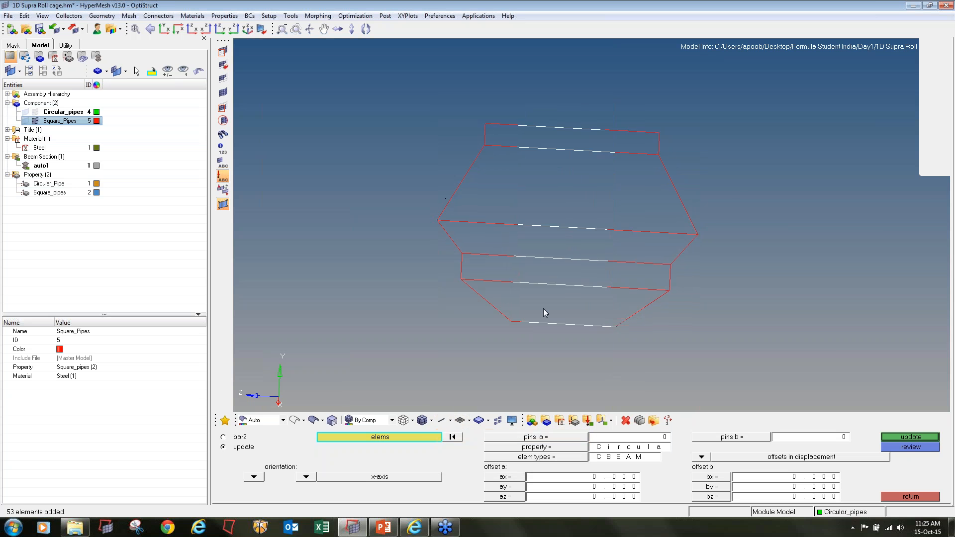
{"action": "scroll", "coordinate": [545, 312], "scroll_direction": "up", "scroll_amount": 3}
{"action": "left_click_drag", "start_coordinate": [496, 318], "coordinate": [535, 348], "text": "shift"}
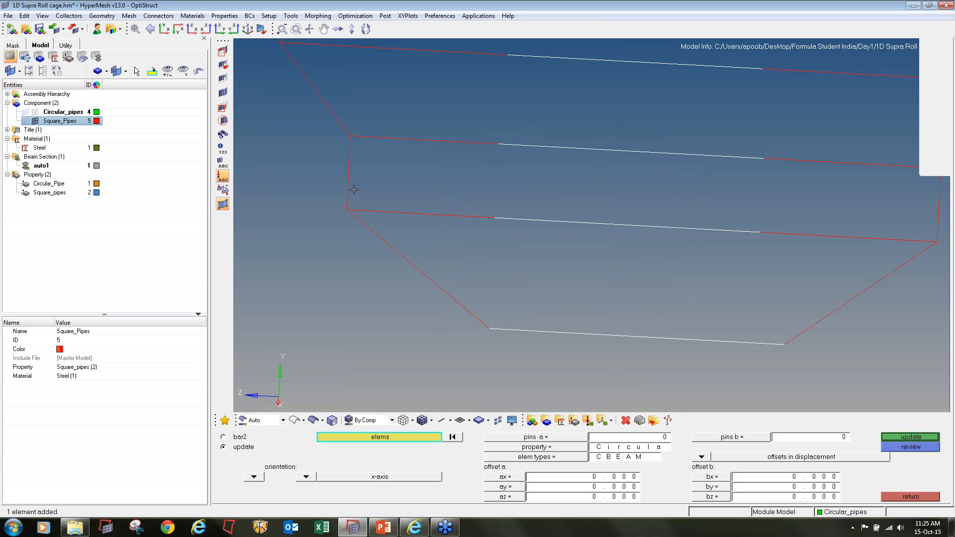
Add the remaining elements of the second and third square cross members from the front to the selection
{"action": "left_click", "coordinate": [396, 214]}
{"action": "left_click", "coordinate": [405, 212]}
{"action": "left_click", "coordinate": [396, 251]}
{"action": "left_click_drag", "start_coordinate": [412, 262], "coordinate": [772, 249], "text": "ctrl"}
{"action": "left_click_drag", "start_coordinate": [638, 164], "coordinate": [786, 197], "text": "shift"}
{"action": "left_click_drag", "start_coordinate": [373, 162], "coordinate": [540, 185], "text": "shift"}
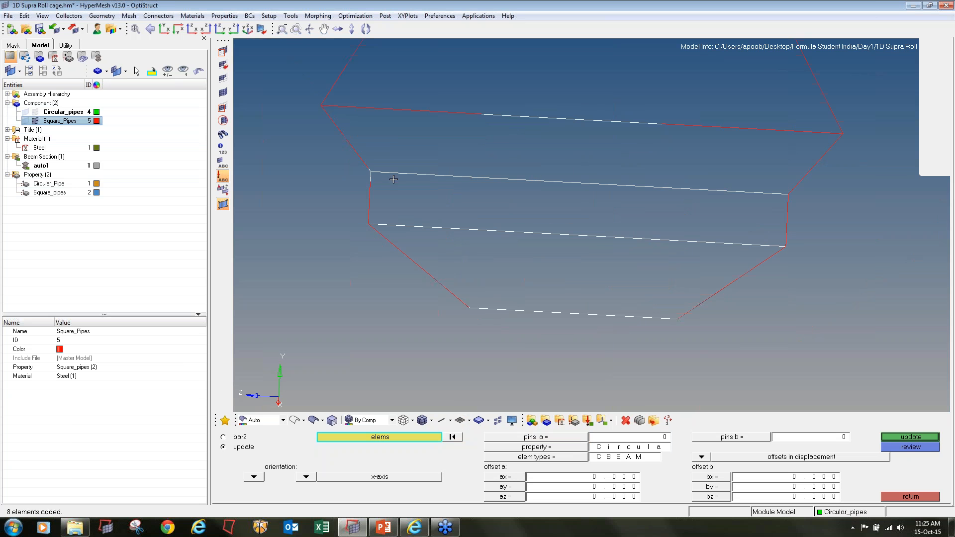
Remove the stray side-rail elements from the selection and add the remaining elements of the widest square cross member
{"action": "scroll", "coordinate": [369, 166], "scroll_direction": "up", "scroll_amount": 5, "text": "ctrl"}
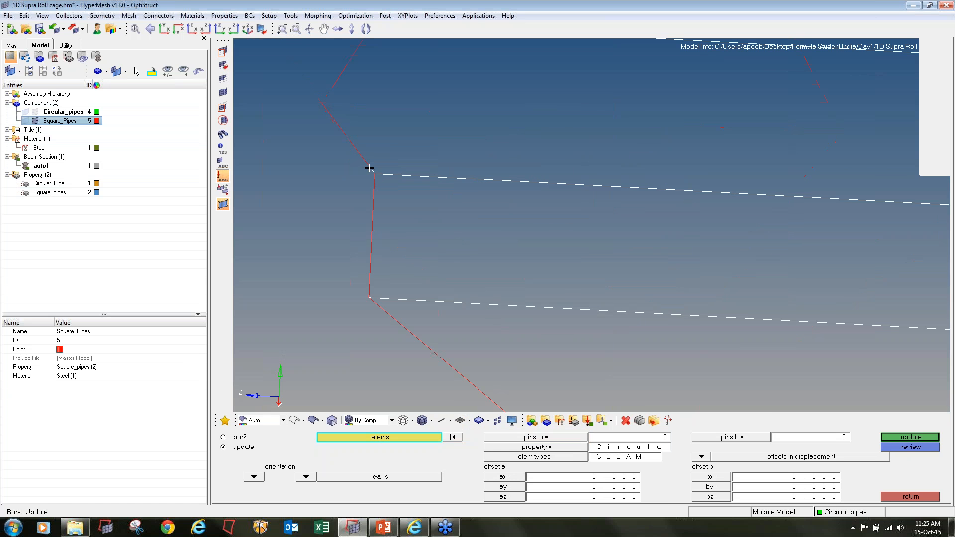
{"action": "scroll", "coordinate": [369, 172], "scroll_direction": "down", "scroll_amount": 6, "text": "ctrl"}
{"action": "scroll", "coordinate": [369, 172], "scroll_direction": "down", "scroll_amount": 2, "text": "ctrl"}
{"action": "scroll", "coordinate": [355, 119], "scroll_direction": "up", "scroll_amount": 4, "text": "ctrl"}
{"action": "left_click", "coordinate": [344, 163]}
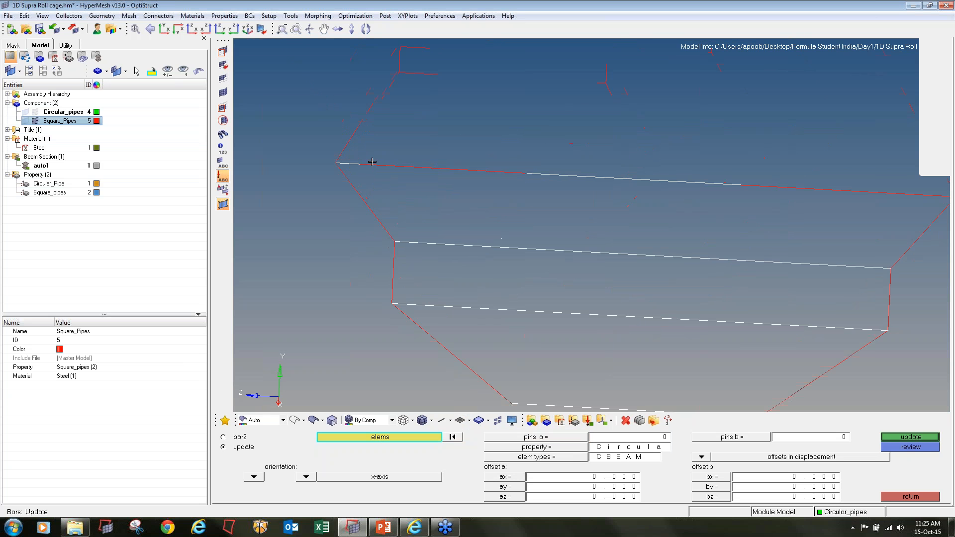
{"action": "left_click_drag", "start_coordinate": [361, 155], "coordinate": [541, 188], "text": "shift"}
{"action": "right_click_drag", "start_coordinate": [701, 202], "coordinate": [458, 200], "text": "ctrl"}
{"action": "left_click_drag", "start_coordinate": [452, 167], "coordinate": [707, 192], "text": "shift"}
{"action": "right_click_drag", "start_coordinate": [687, 155], "coordinate": [716, 174], "text": "shift"}
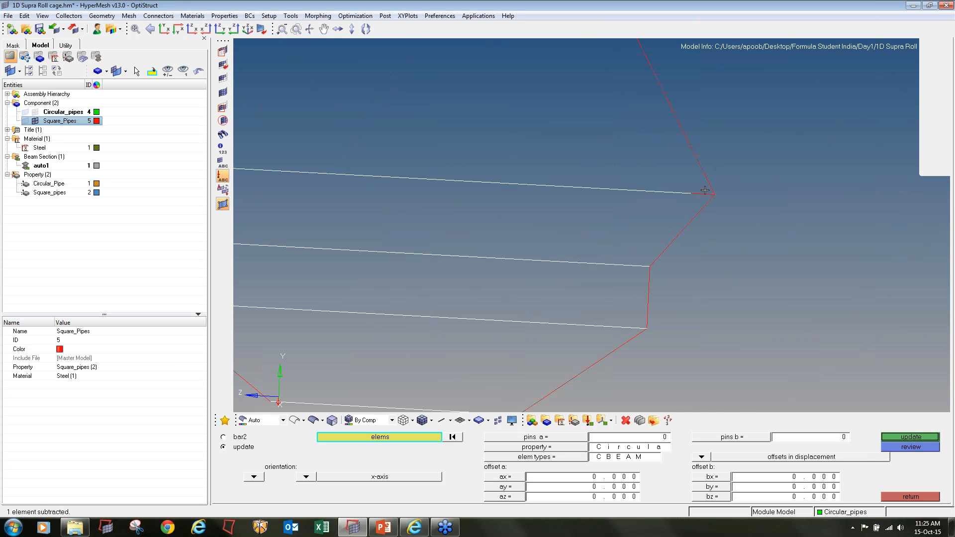
{"action": "left_click", "coordinate": [708, 192]}
Add the remaining elements of the two rear square cross members to the selection
{"action": "scroll", "coordinate": [593, 197], "scroll_direction": "down", "scroll_amount": 4, "text": "ctrl"}
{"action": "right_click_drag", "start_coordinate": [428, 86], "coordinate": [442, 176], "text": "ctrl"}
{"action": "scroll", "coordinate": [443, 176], "scroll_direction": "up", "scroll_amount": 4, "text": "ctrl"}
{"action": "left_click_drag", "start_coordinate": [386, 109], "coordinate": [472, 192], "text": "shift"}
{"action": "right_click_drag", "start_coordinate": [353, 110], "coordinate": [396, 200], "text": "shift"}
{"action": "right_click_drag", "start_coordinate": [704, 248], "coordinate": [566, 257], "text": "ctrl"}
{"action": "left_click_drag", "start_coordinate": [516, 128], "coordinate": [664, 199], "text": "shift"}
{"action": "scroll", "coordinate": [589, 230], "scroll_direction": "down", "scroll_amount": 5, "text": "ctrl"}
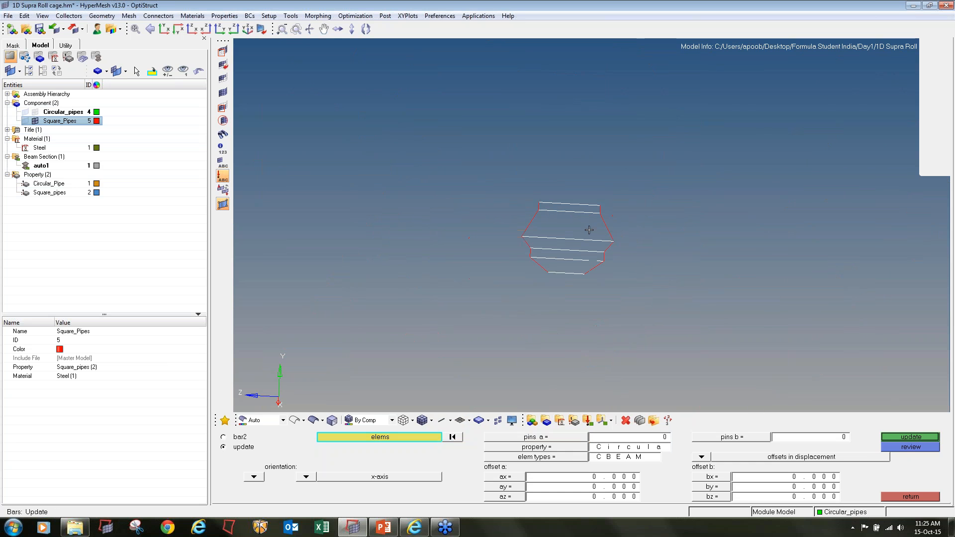
Choose Square_pipes as the property for the bar update and make the Square_Pipes component current
{"action": "left_click", "coordinate": [493, 447]}
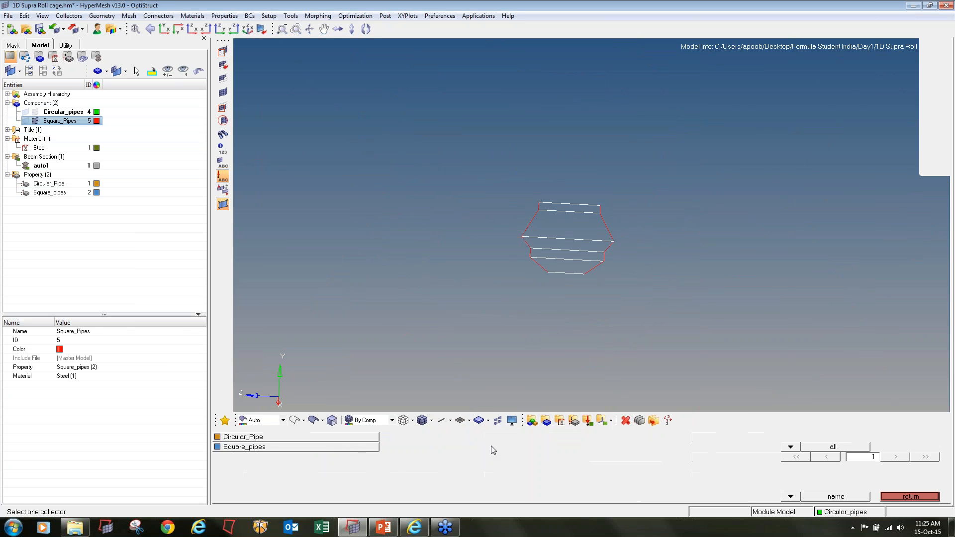
{"action": "left_click", "coordinate": [336, 450]}
{"action": "right_click", "coordinate": [65, 121]}
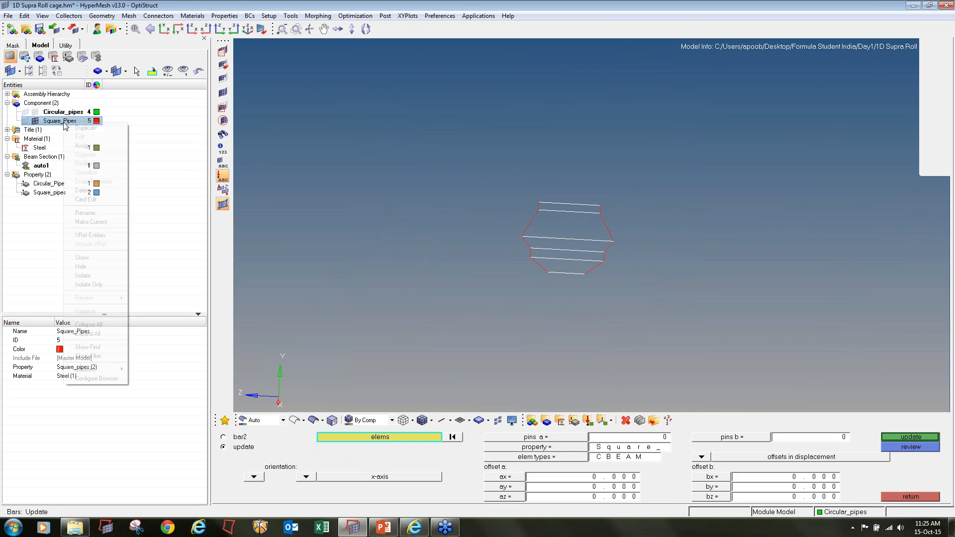
{"action": "left_click", "coordinate": [101, 222]}
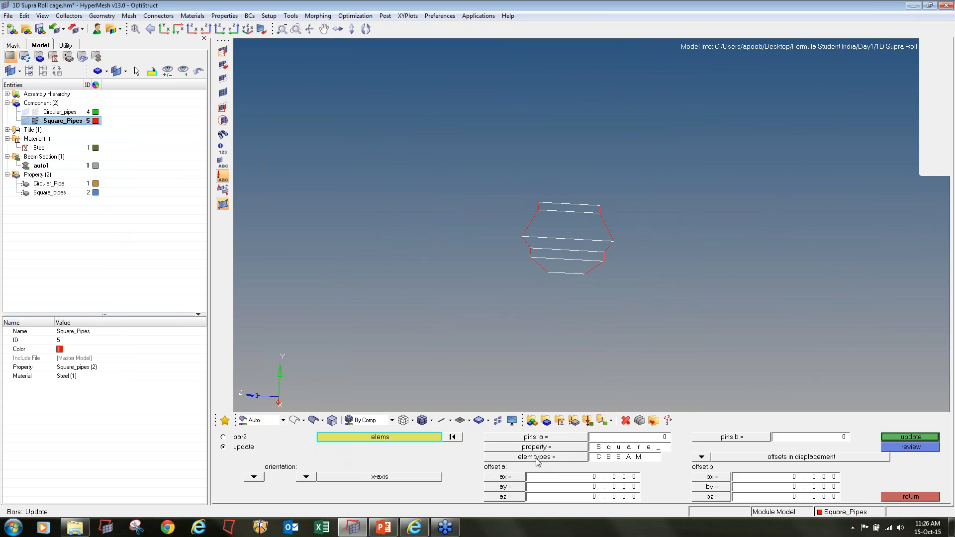
Update the selected square cross members as CBEAM bars with x-axis orientation, applying local axis, pin flags and property
{"action": "left_click", "coordinate": [542, 456]}
{"action": "left_click", "coordinate": [589, 457]}
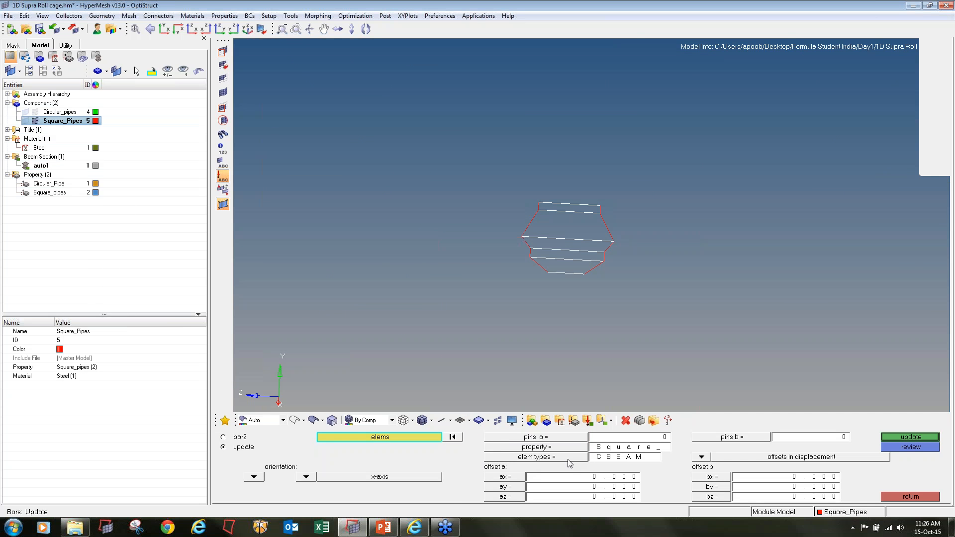
{"action": "left_click", "coordinate": [305, 478]}
{"action": "left_click", "coordinate": [300, 450]}
{"action": "left_click", "coordinate": [905, 437]}
{"action": "left_click", "coordinate": [230, 449]}
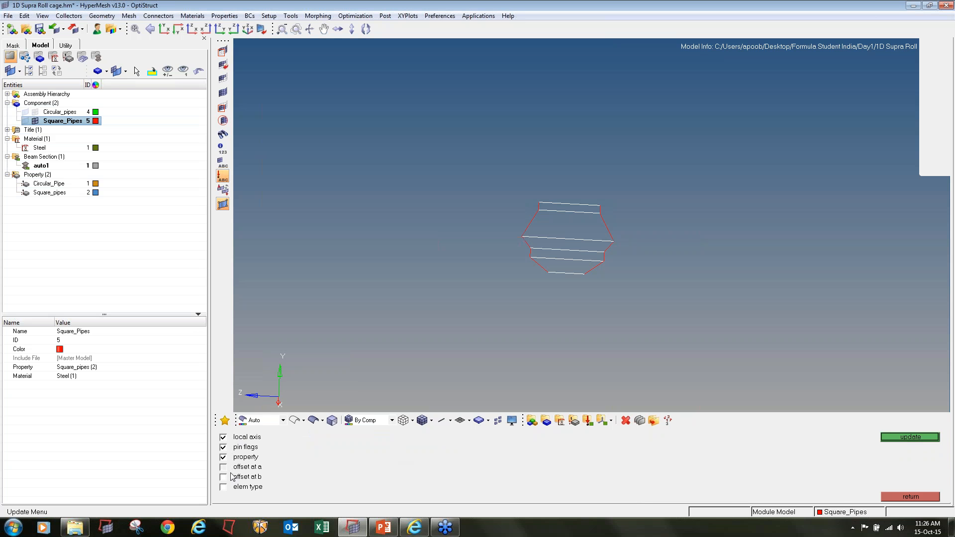
{"action": "left_click", "coordinate": [910, 437]}
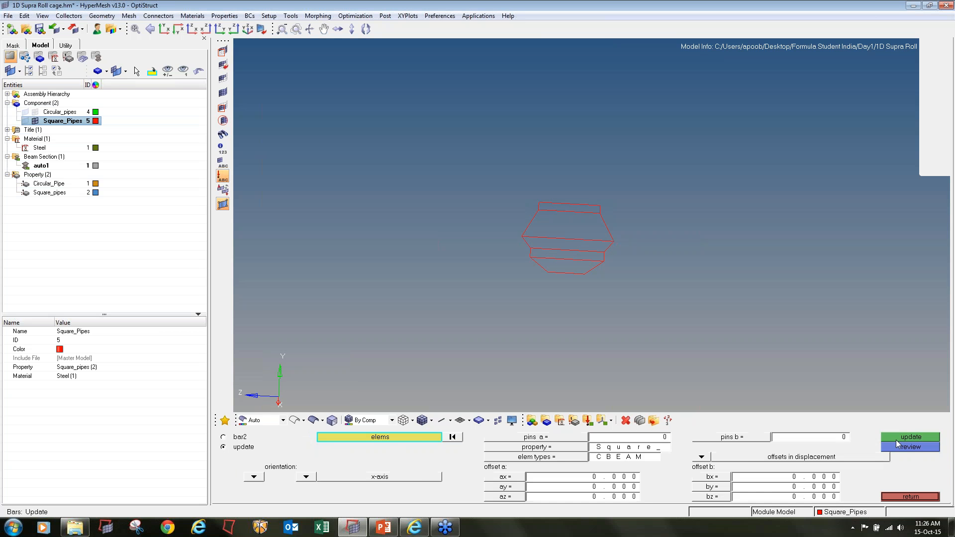
{"action": "left_click", "coordinate": [910, 496]}
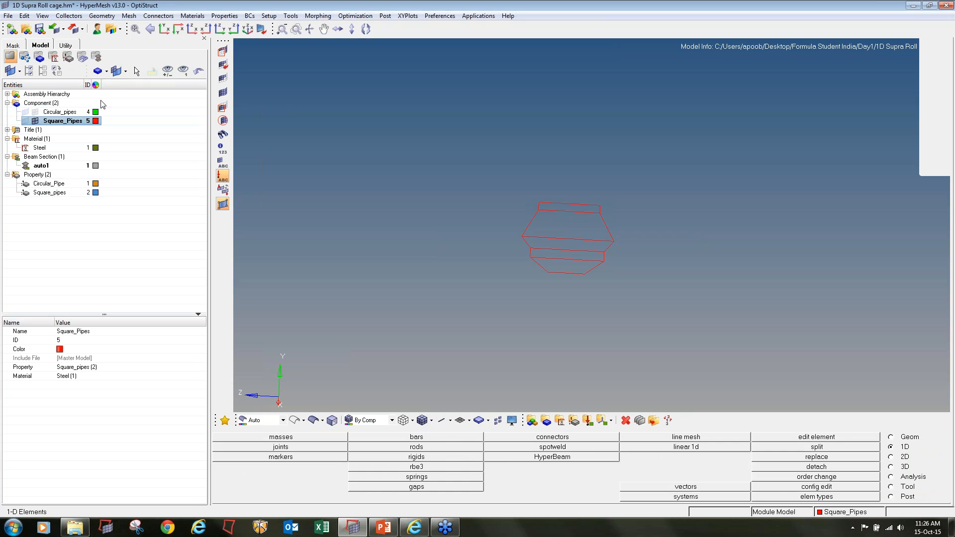
Display the square pipes in 1D detailed element representation and examine the cross members' orientation up close
{"action": "left_click", "coordinate": [450, 421]}
{"action": "left_click", "coordinate": [458, 447]}
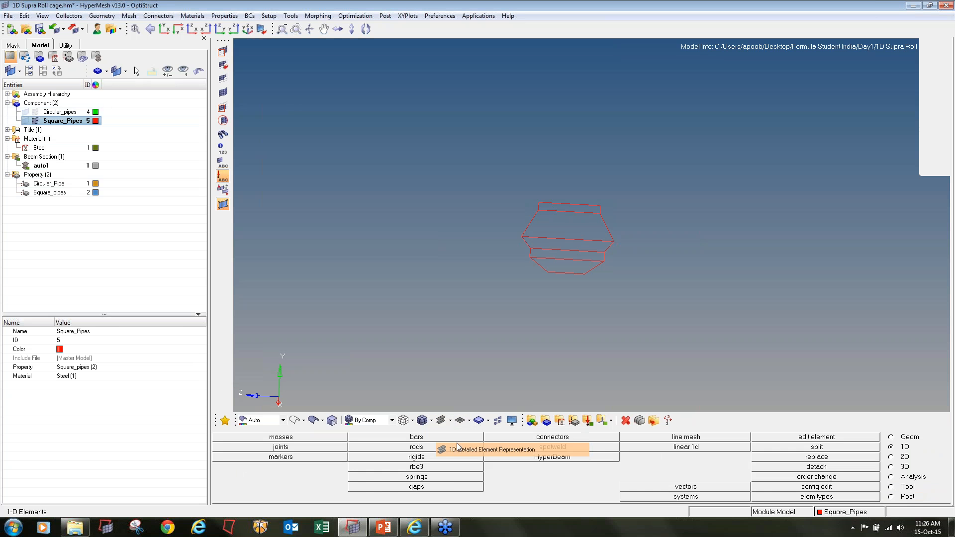
{"action": "left_click_drag", "start_coordinate": [567, 211], "coordinate": [569, 231], "text": "ctrl"}
{"action": "scroll", "coordinate": [568, 232], "scroll_direction": "up", "scroll_amount": 5, "text": "ctrl"}
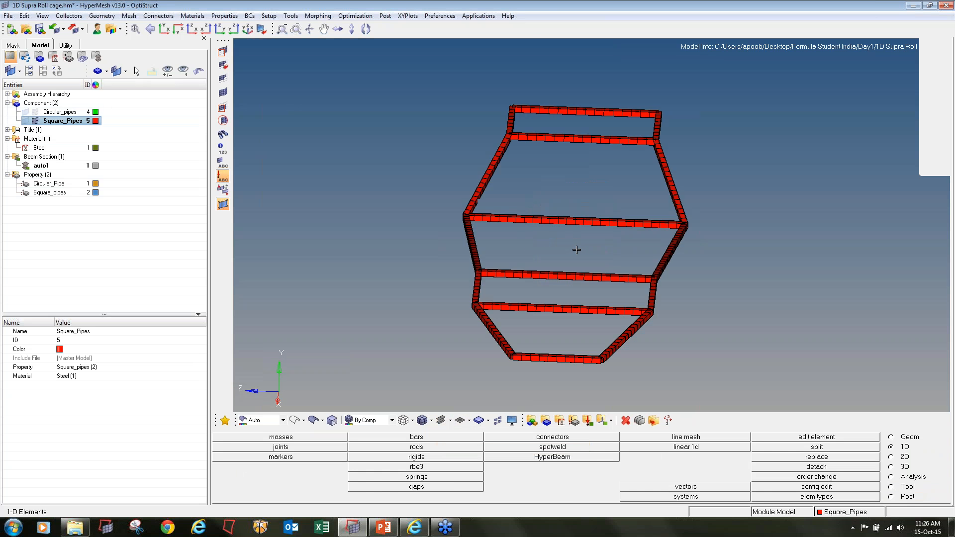
Show the elements of the Circular_pipes component and examine the whole roll cage in perspective
{"action": "left_click", "coordinate": [36, 113]}
{"action": "left_click_drag", "start_coordinate": [647, 273], "coordinate": [686, 293], "text": "ctrl"}
{"action": "scroll", "coordinate": [566, 283], "scroll_direction": "down", "scroll_amount": 4, "text": "ctrl"}
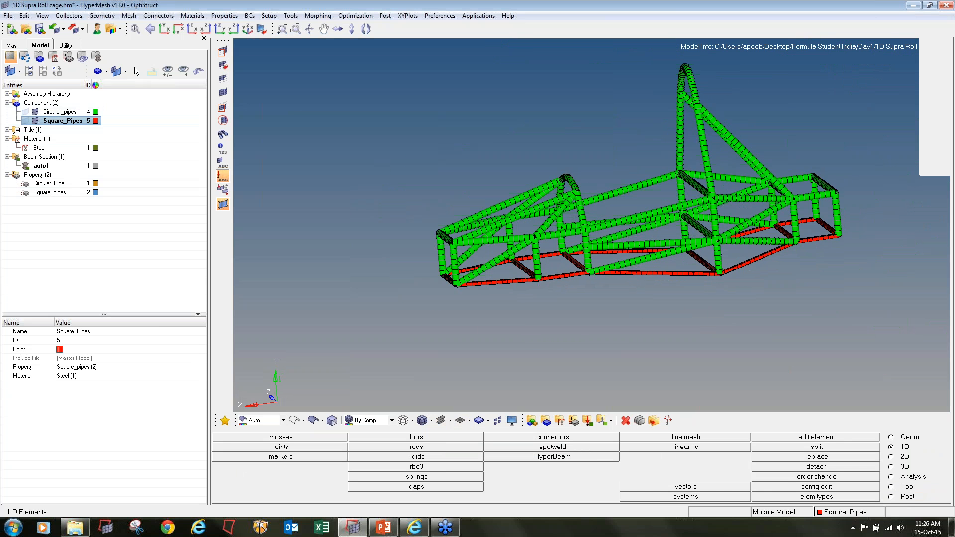
{"action": "right_click_drag", "start_coordinate": [687, 294], "coordinate": [657, 295], "text": "ctrl"}
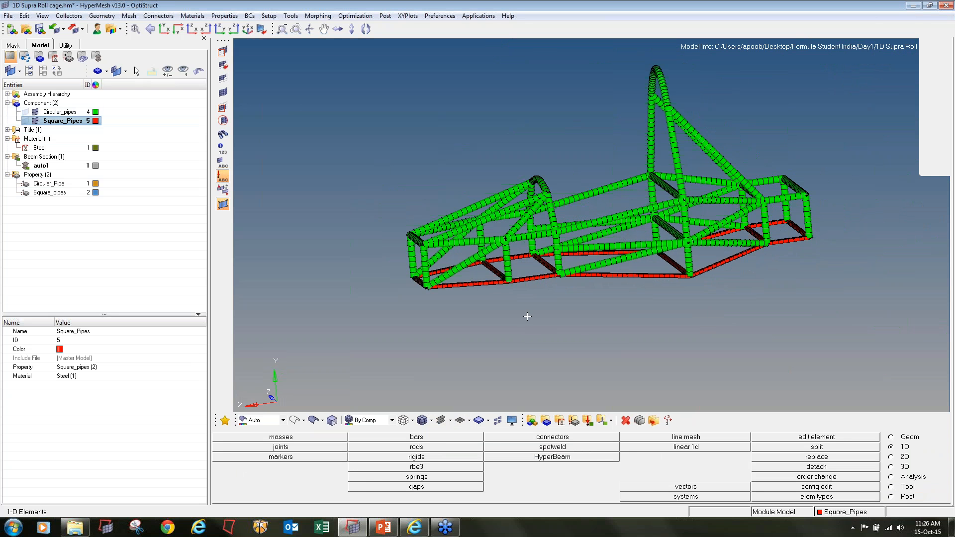
Return the roll cage to 1D traditional element representation and open load collector creation
{"action": "left_click", "coordinate": [450, 420]}
{"action": "left_click", "coordinate": [477, 435]}
{"action": "left_click", "coordinate": [588, 420]}
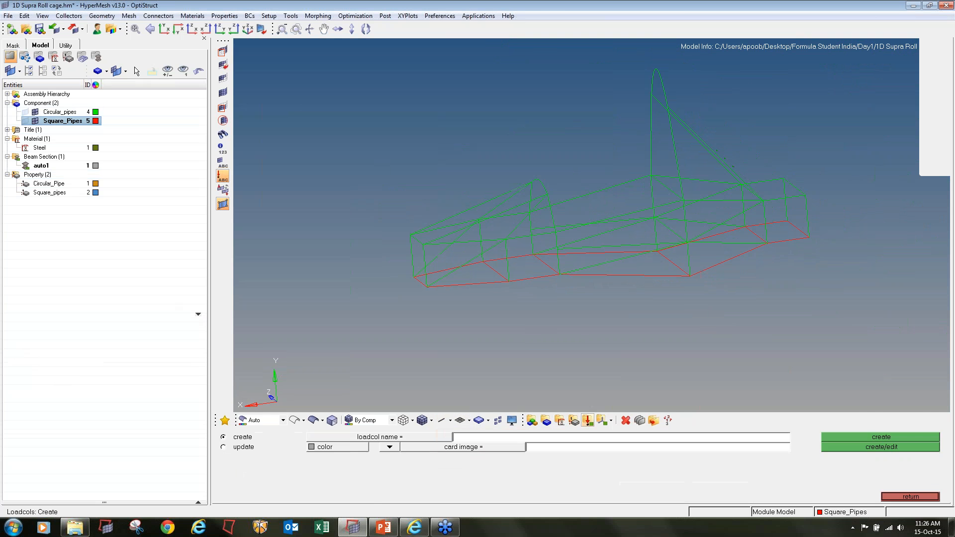
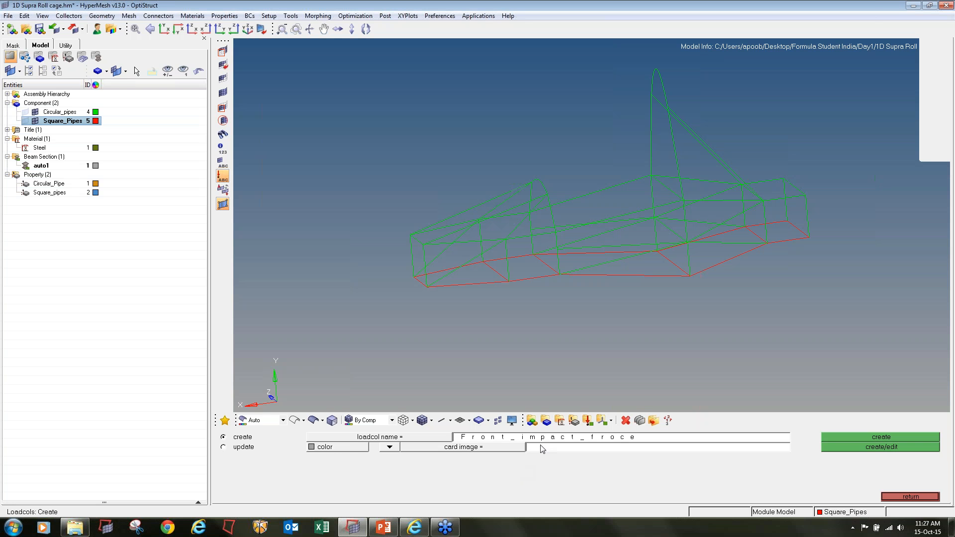
Create a red load collector named Front_impact_force with no card image
{"action": "type", "text": "_"}
{"action": "left_click", "coordinate": [340, 447]}
{"action": "left_click", "coordinate": [333, 423]}
{"action": "left_click", "coordinate": [867, 438]}
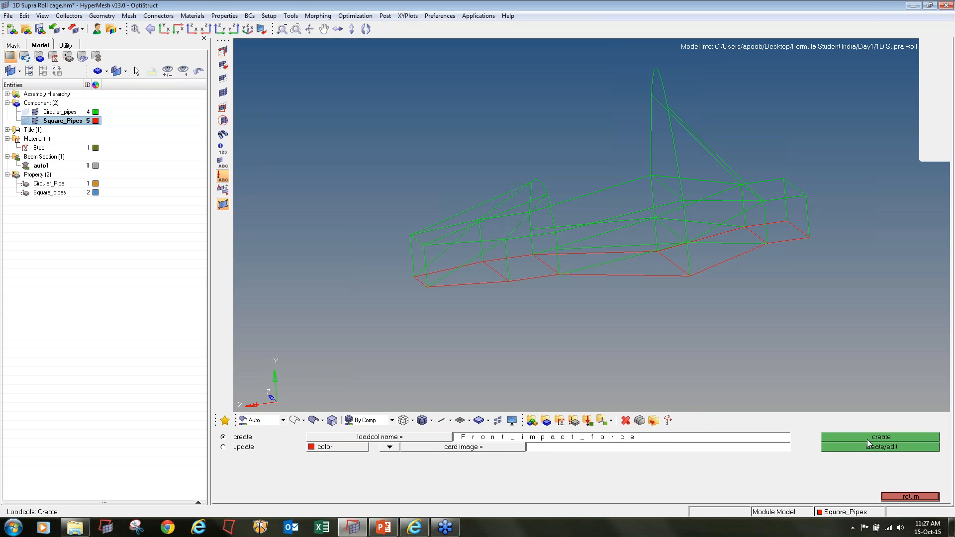
Create a blue load collector named Front_impact_SPC with no card image
{"action": "left_click", "coordinate": [736, 440]}
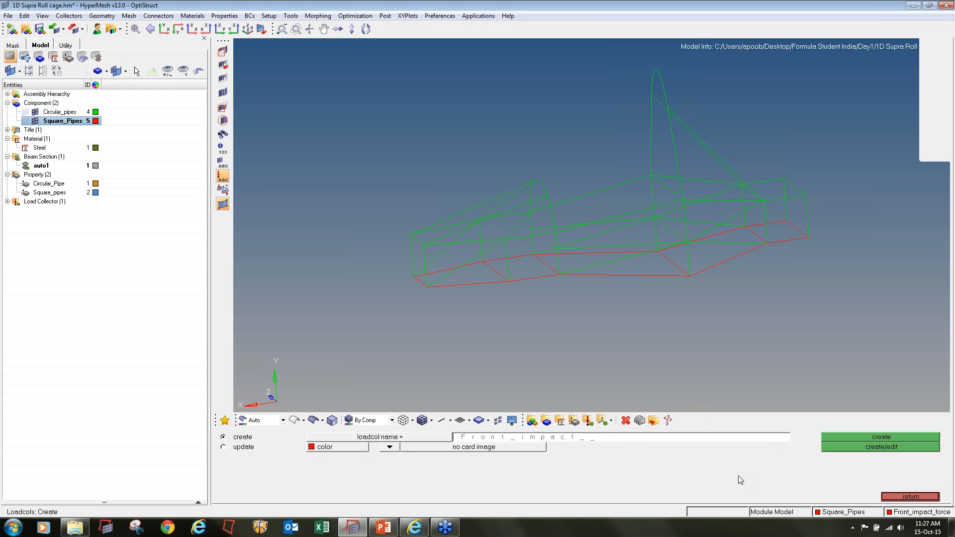
{"action": "type", "text": "SPC"}
{"action": "left_click", "coordinate": [365, 452]}
{"action": "left_click", "coordinate": [370, 432]}
{"action": "left_click", "coordinate": [832, 437]}
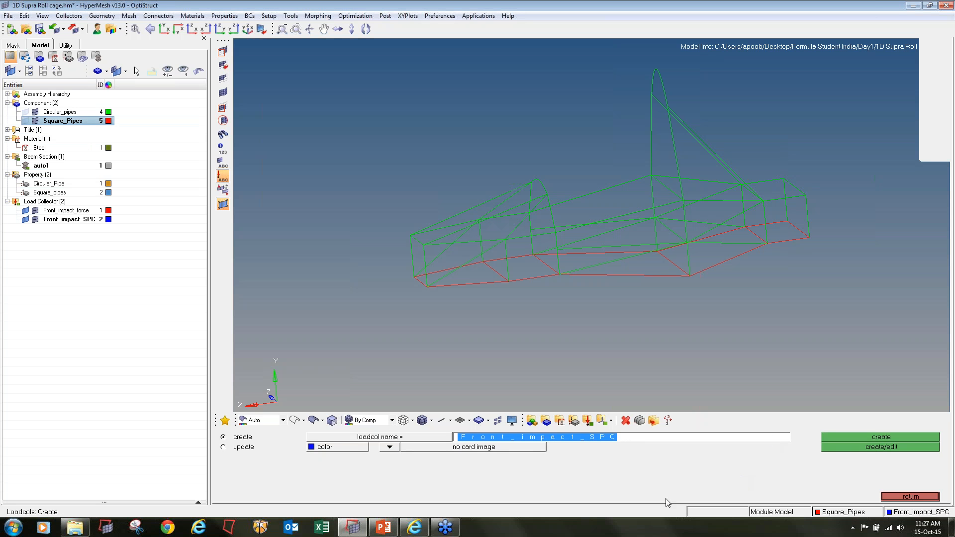
Create a red load collector named Side_impact_Force with no card image
{"action": "key", "text": "Right"}
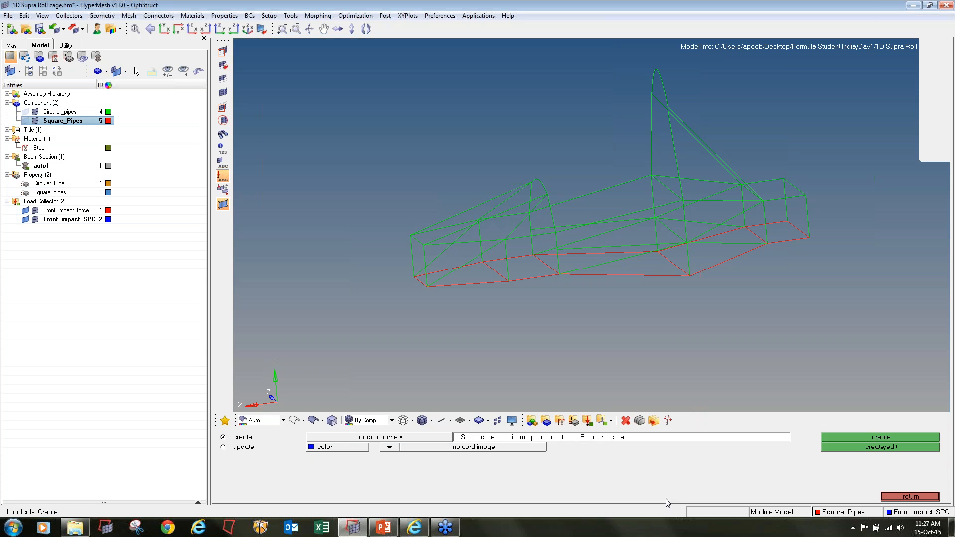
{"action": "left_click", "coordinate": [352, 449]}
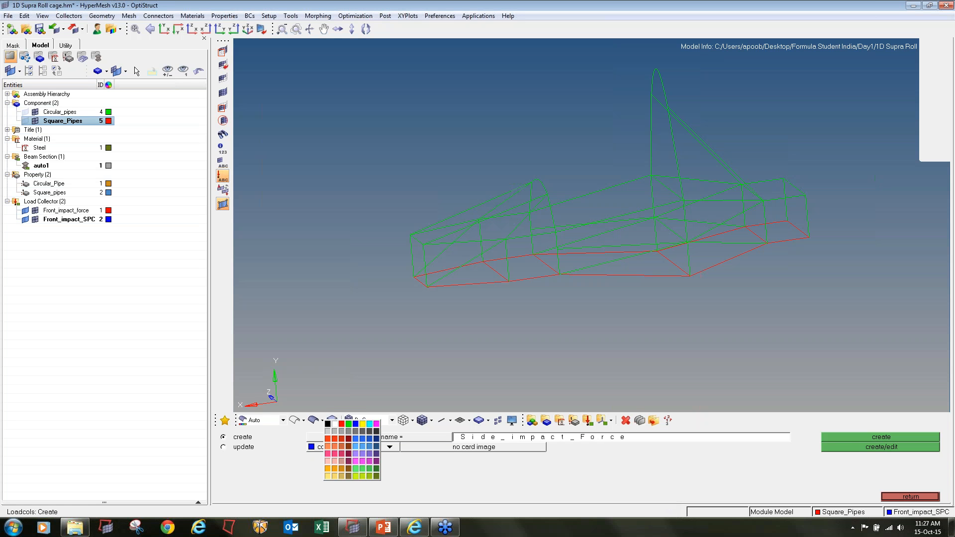
{"action": "left_click", "coordinate": [342, 423]}
{"action": "left_click", "coordinate": [848, 437]}
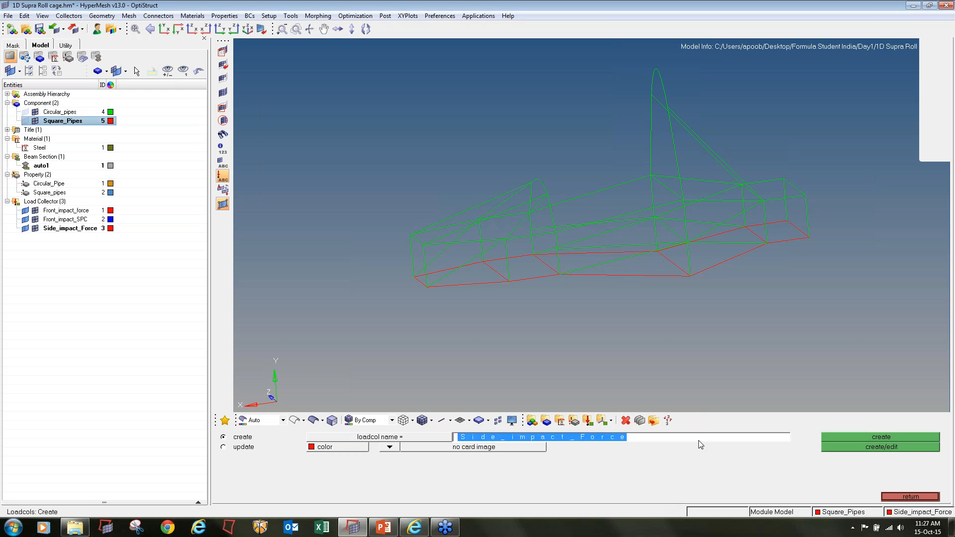
Create a blue load collector named Side_impact_SPC with no card image
{"action": "key", "text": "BackSpace"}
{"action": "key", "text": "BackSpace"}
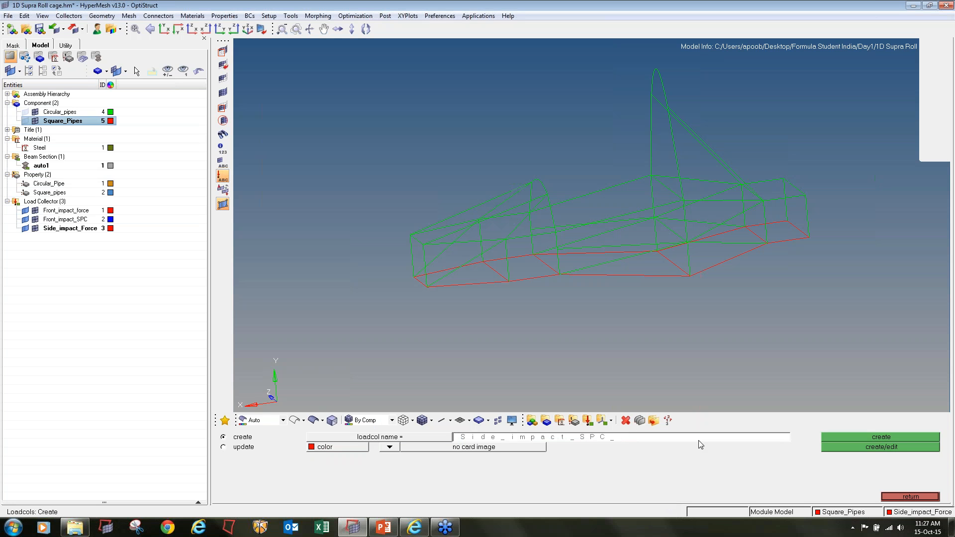
{"action": "left_click", "coordinate": [330, 450]}
{"action": "left_click", "coordinate": [334, 424]}
{"action": "left_click", "coordinate": [839, 436]}
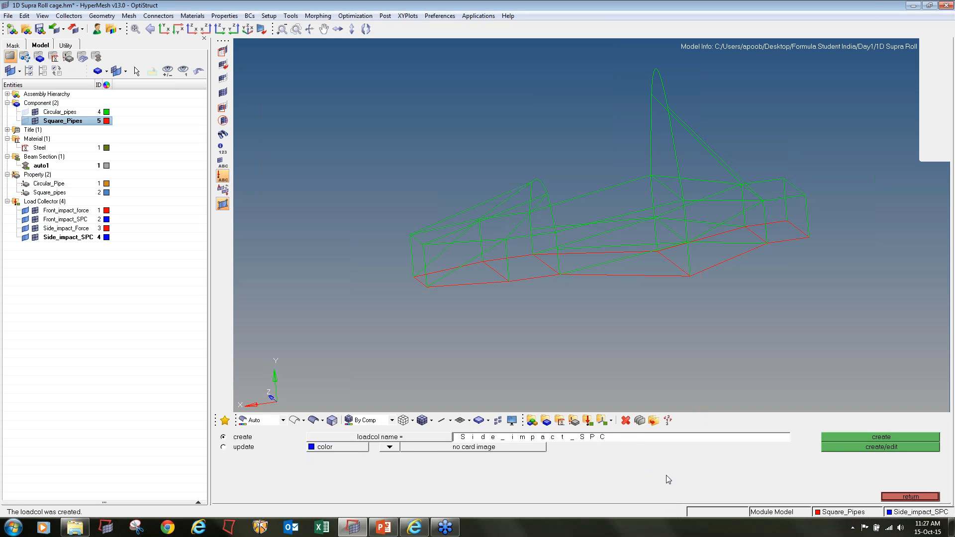
Create a red load collector named Rear_impact_Force with no card image
{"action": "left_click", "coordinate": [635, 439]}
{"action": "type", "text": "REar_impact_FOr"}
{"action": "key", "text": "BackSpace"}
{"action": "key", "text": "BackSpace"}
{"action": "key", "text": "BackSpace"}
{"action": "type", "text": "orcec_"}
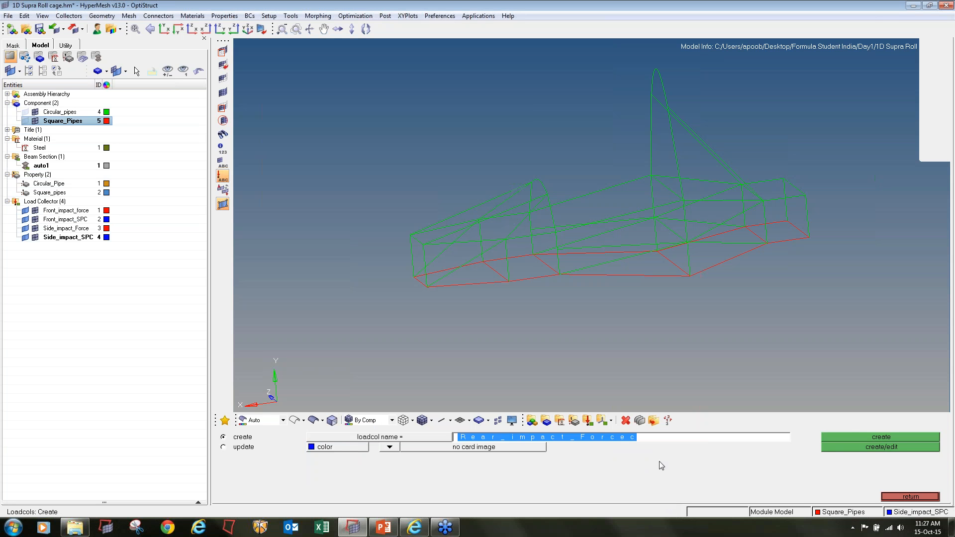
{"action": "key", "text": "BackSpace"}
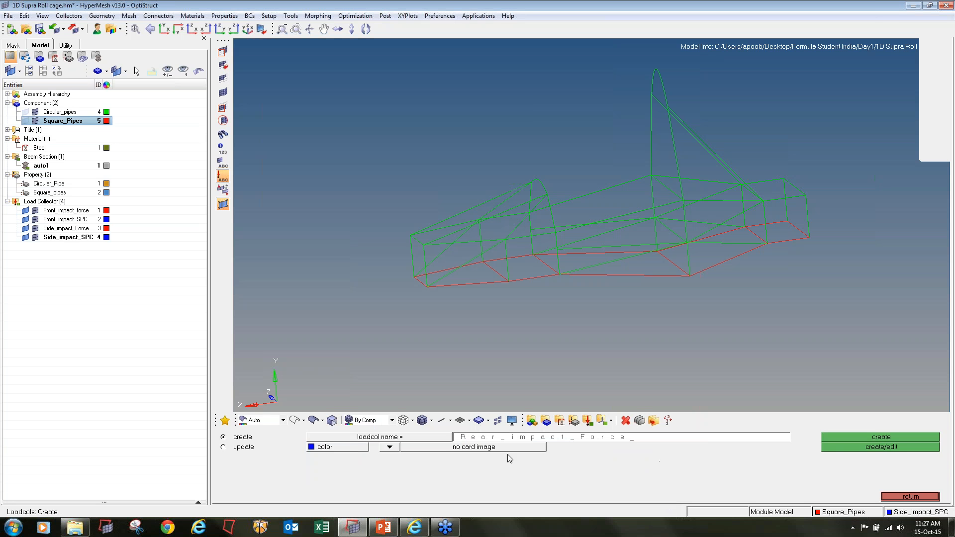
{"action": "left_click", "coordinate": [321, 447]}
{"action": "left_click", "coordinate": [308, 425]}
{"action": "left_click", "coordinate": [841, 436]}
Create a blue load collector named Rear_impact_SPC with no card image
{"action": "left_click", "coordinate": [723, 441]}
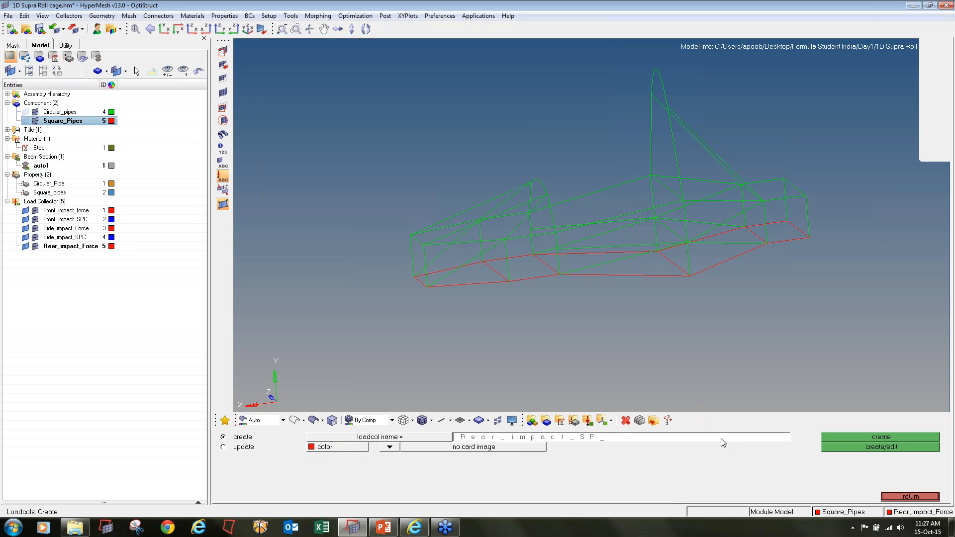
{"action": "left_click", "coordinate": [343, 448]}
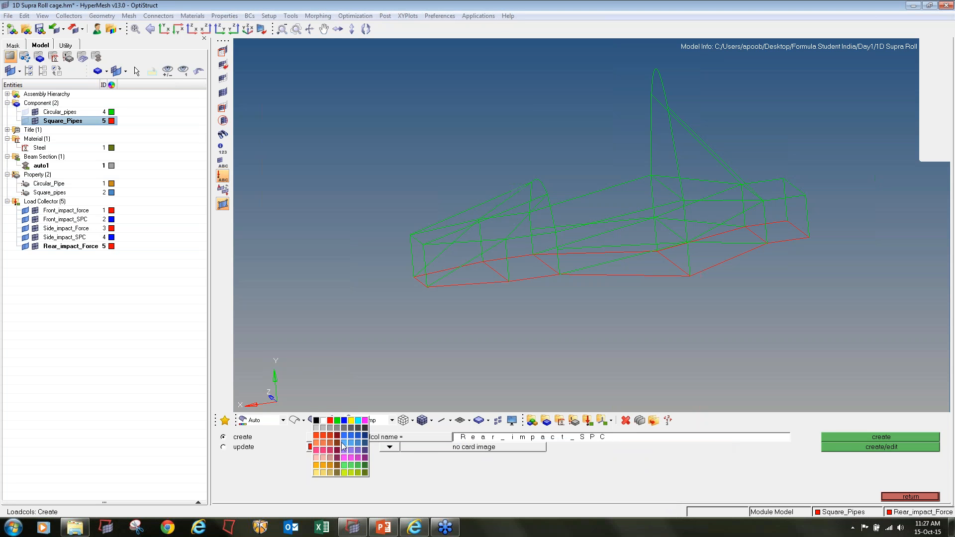
{"action": "left_click", "coordinate": [347, 422]}
{"action": "left_click", "coordinate": [855, 437]}
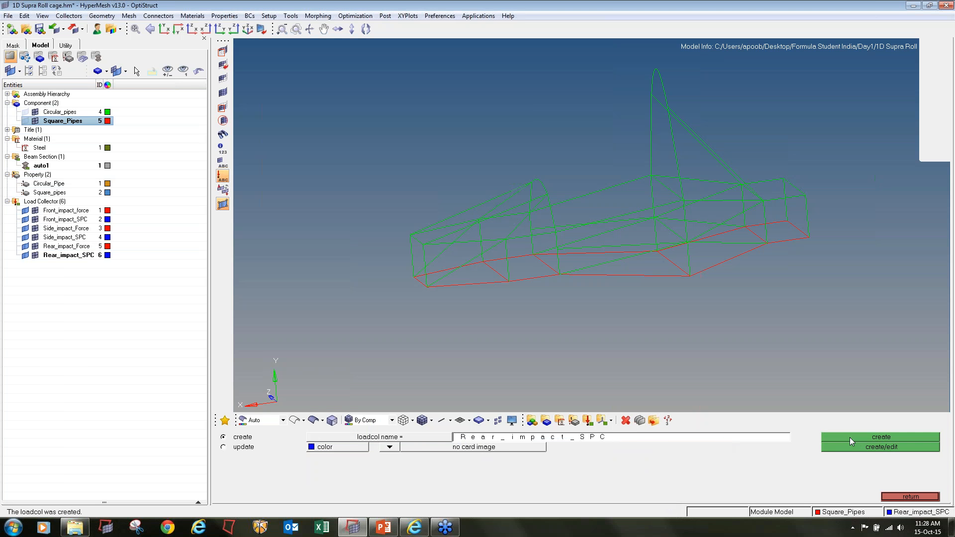
Create a red load collector named Torsional_Force with no card image
{"action": "left_click", "coordinate": [651, 442]}
{"action": "type", "text": "Torsional_Force"}
{"action": "left_click", "coordinate": [342, 447]}
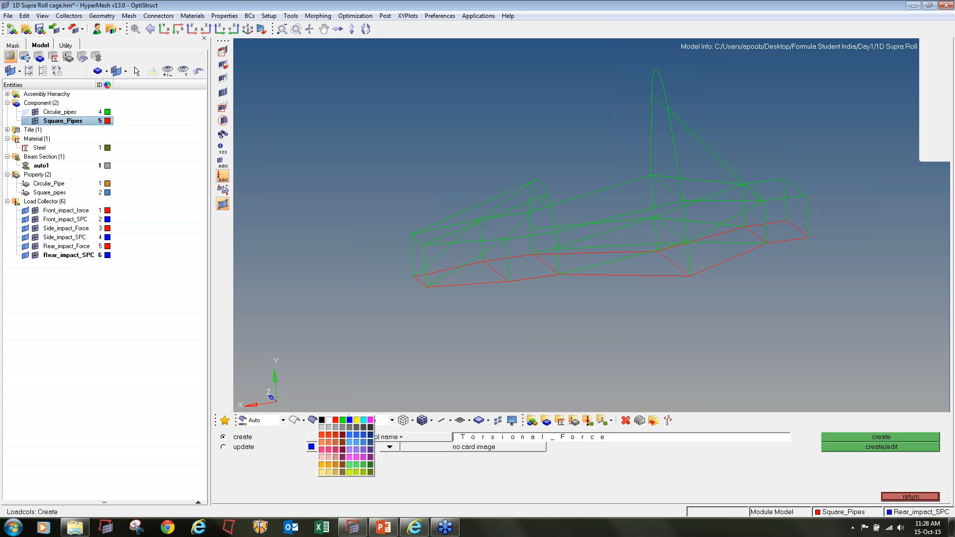
{"action": "left_click", "coordinate": [335, 420]}
{"action": "left_click", "coordinate": [858, 438]}
Create a blue load collector named Torsional_SPC with no card image
{"action": "left_click", "coordinate": [675, 441]}
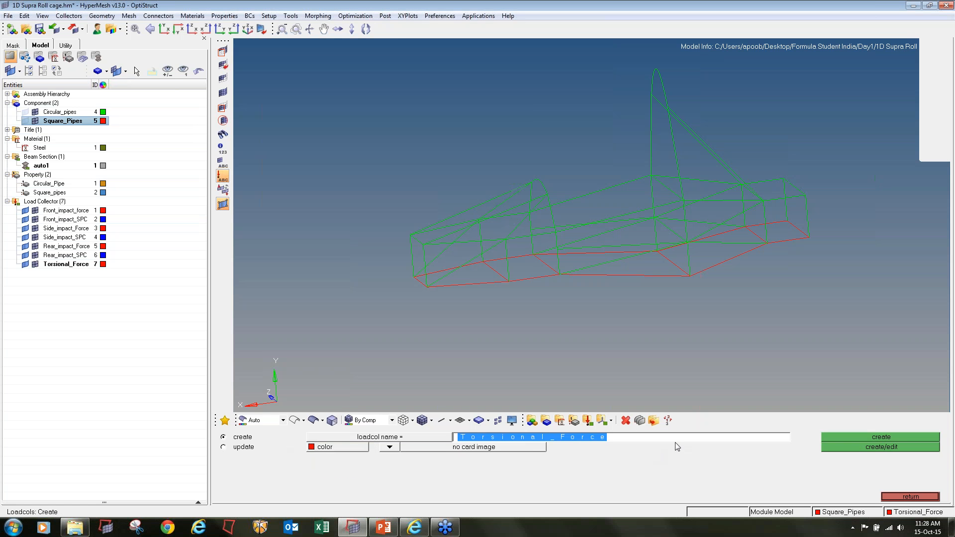
{"action": "key", "text": "BackSpace"}
{"action": "key", "text": "BackSpace"}
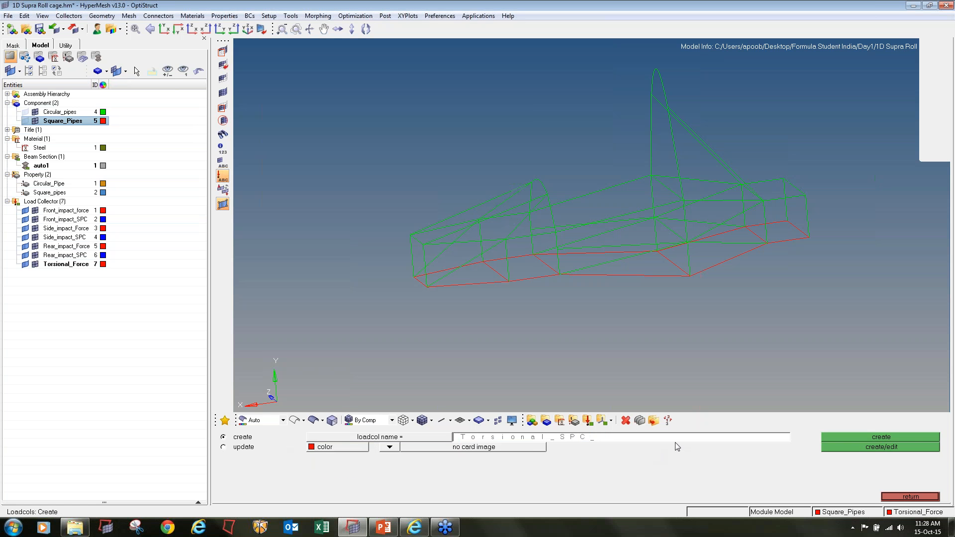
{"action": "left_click", "coordinate": [335, 447]}
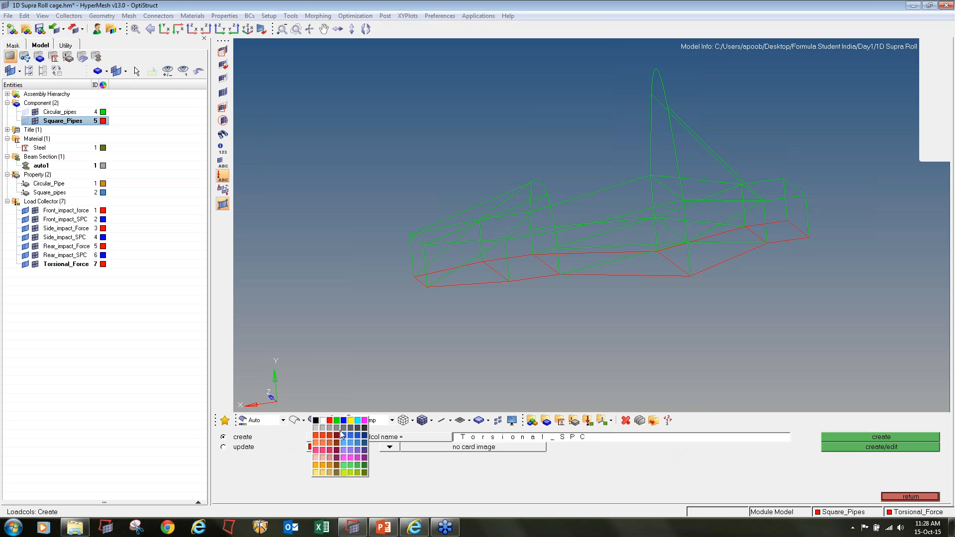
{"action": "left_click", "coordinate": [341, 424]}
{"action": "left_click", "coordinate": [862, 438]}
Create a red load collector named Bump_Force with no card image
{"action": "left_click", "coordinate": [711, 440]}
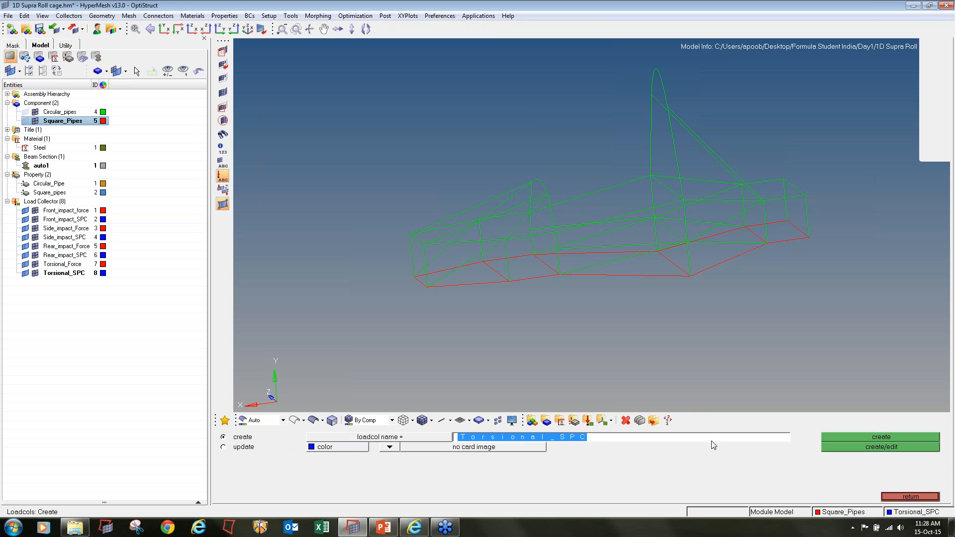
{"action": "type", "text": "Bump_Force"}
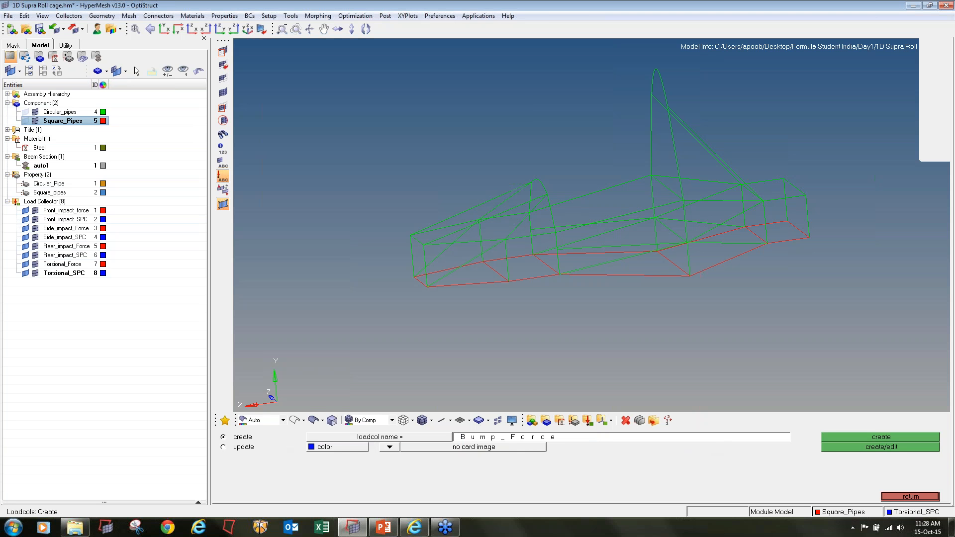
{"action": "left_click", "coordinate": [338, 447]}
{"action": "left_click", "coordinate": [328, 424]}
{"action": "left_click", "coordinate": [859, 438]}
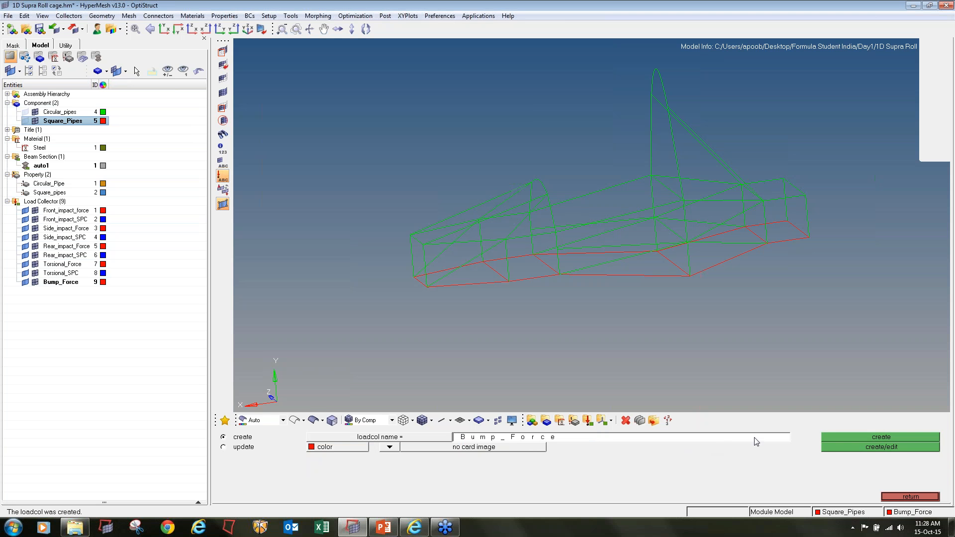
Create a blue load collector named Bump_SPC with no card image and finish load collector creation
{"action": "left_click", "coordinate": [726, 441]}
{"action": "left_click", "coordinate": [338, 448]}
{"action": "left_click", "coordinate": [324, 429]}
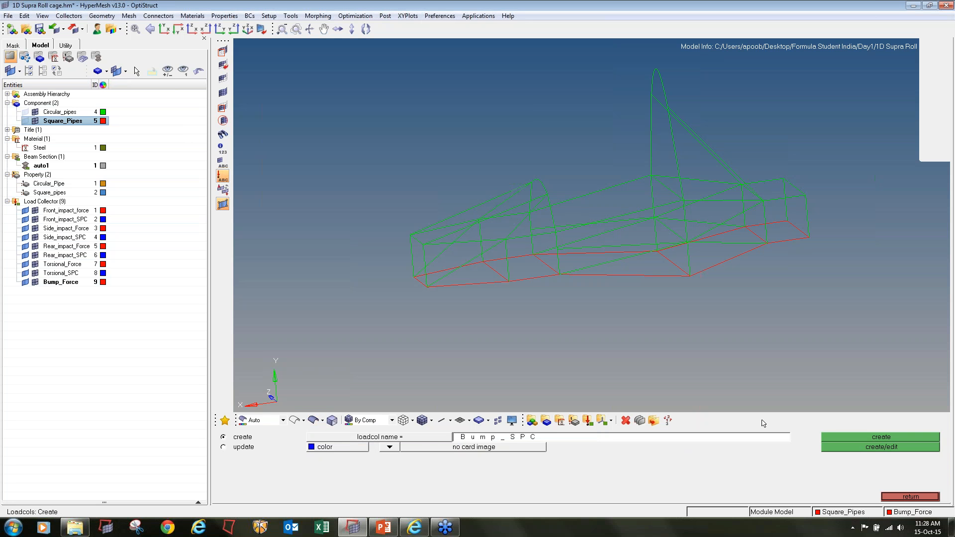
{"action": "left_click", "coordinate": [853, 447]}
{"action": "left_click", "coordinate": [911, 497]}
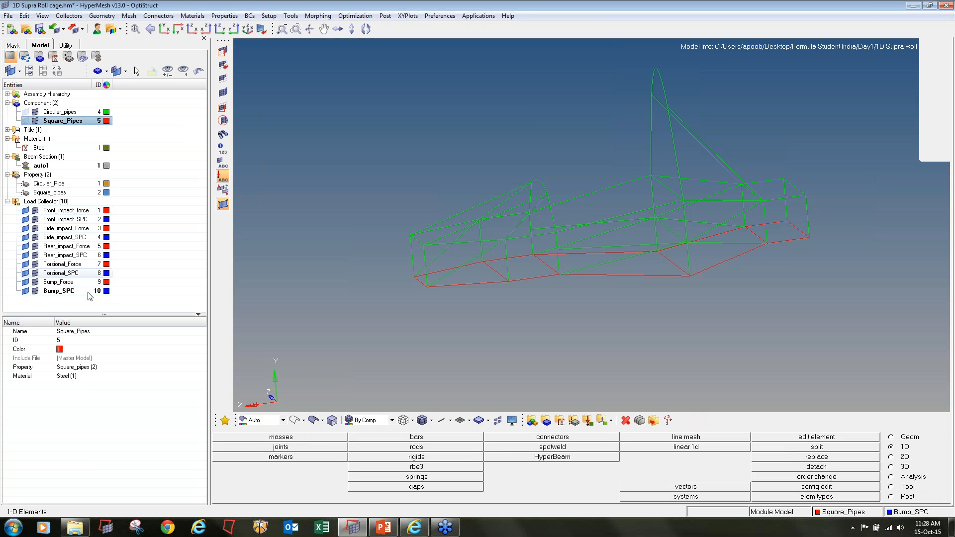
Switch to the analysis tools and make Front_impact_force the current load collector
{"action": "left_click", "coordinate": [891, 476]}
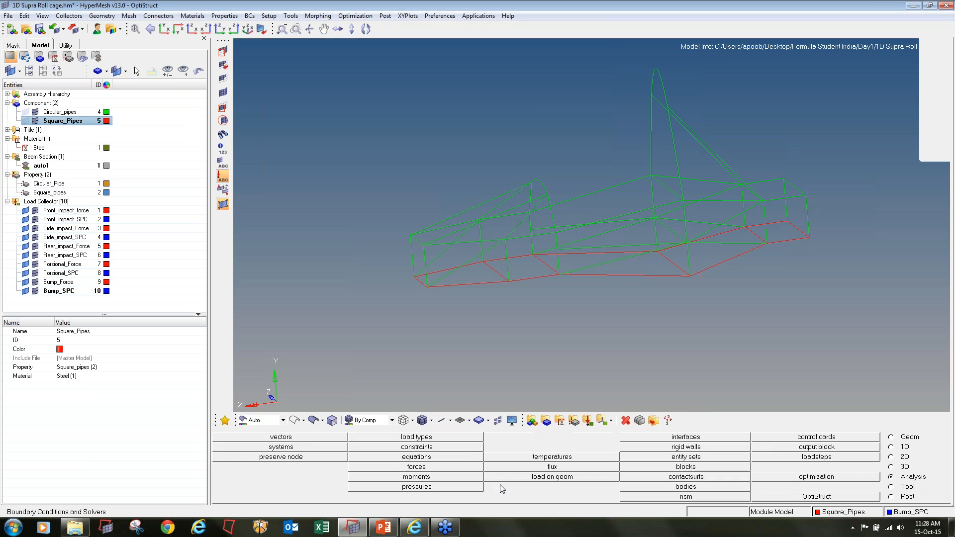
{"action": "right_click", "coordinate": [64, 210]}
{"action": "left_click", "coordinate": [91, 310]}
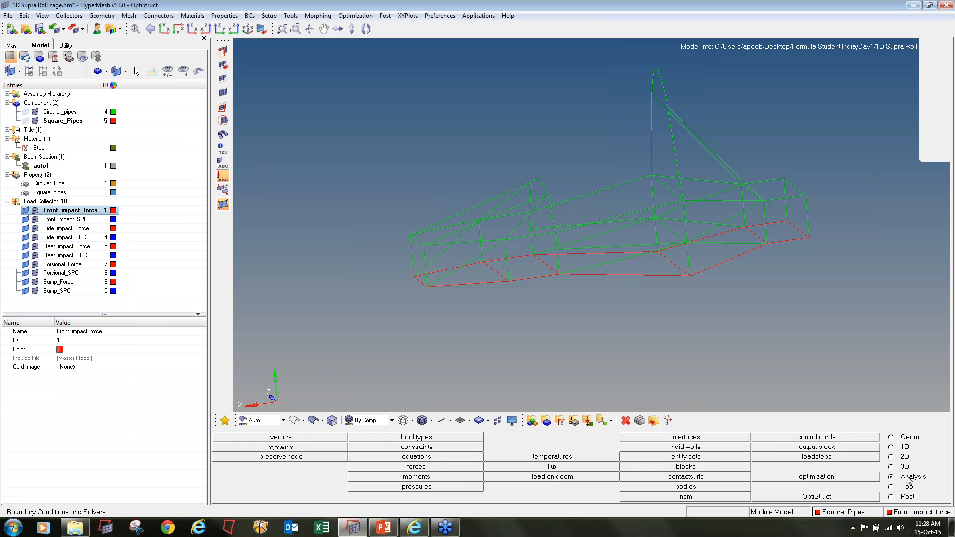
Start creating forces, select all nodes along the upper front cross member of the roll cage, and save the node selection
{"action": "left_click", "coordinate": [436, 468]}
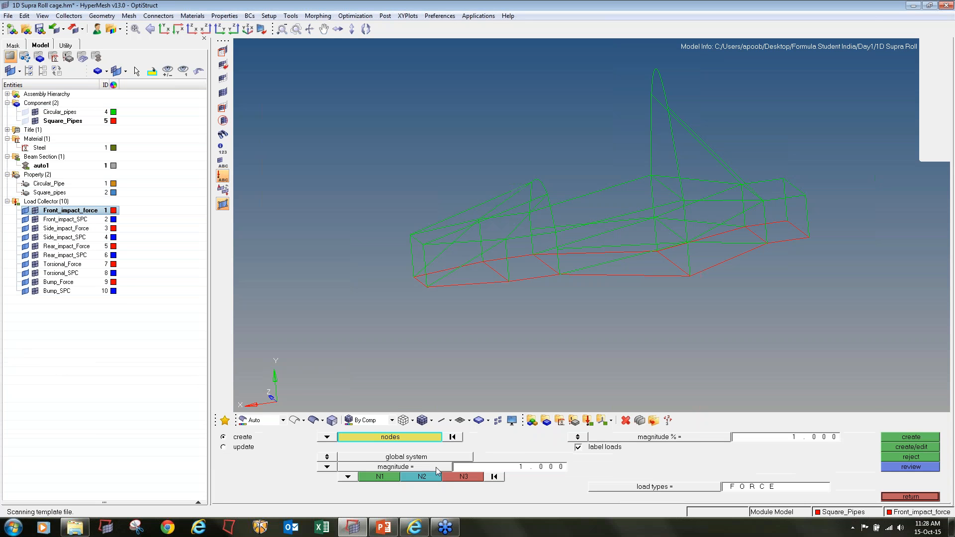
{"action": "left_click_drag", "start_coordinate": [450, 246], "coordinate": [478, 241], "text": "ctrl"}
{"action": "scroll", "coordinate": [431, 233], "scroll_direction": "up", "scroll_amount": 3}
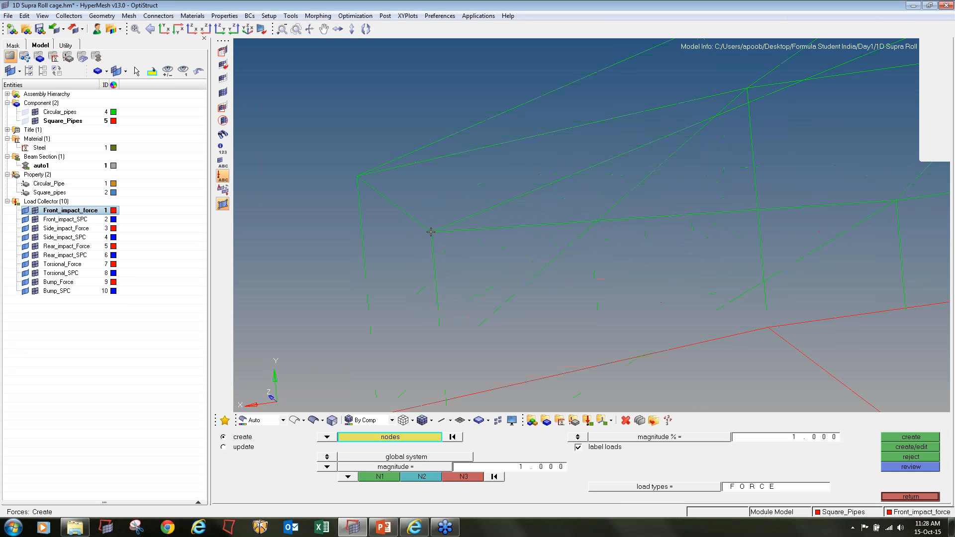
{"action": "left_click", "coordinate": [431, 232]}
{"action": "left_click_drag", "start_coordinate": [321, 154], "coordinate": [343, 160], "text": "shift"}
{"action": "left_click_drag", "start_coordinate": [454, 222], "coordinate": [391, 145], "text": "ctrl"}
{"action": "right_click_drag", "start_coordinate": [391, 138], "coordinate": [391, 278], "text": "ctrl"}
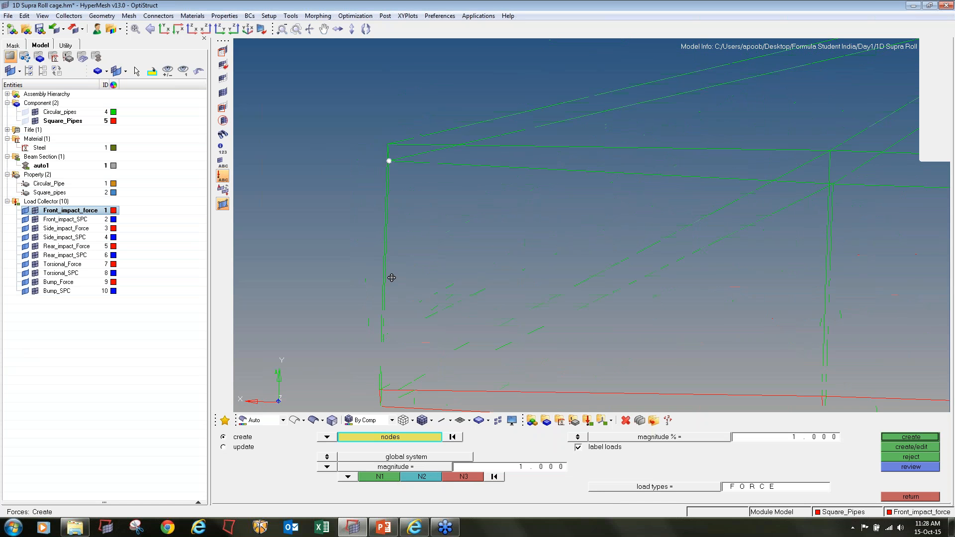
{"action": "left_click_drag", "start_coordinate": [363, 123], "coordinate": [392, 168], "text": "shift"}
{"action": "scroll", "coordinate": [392, 168], "scroll_direction": "up", "scroll_amount": 4}
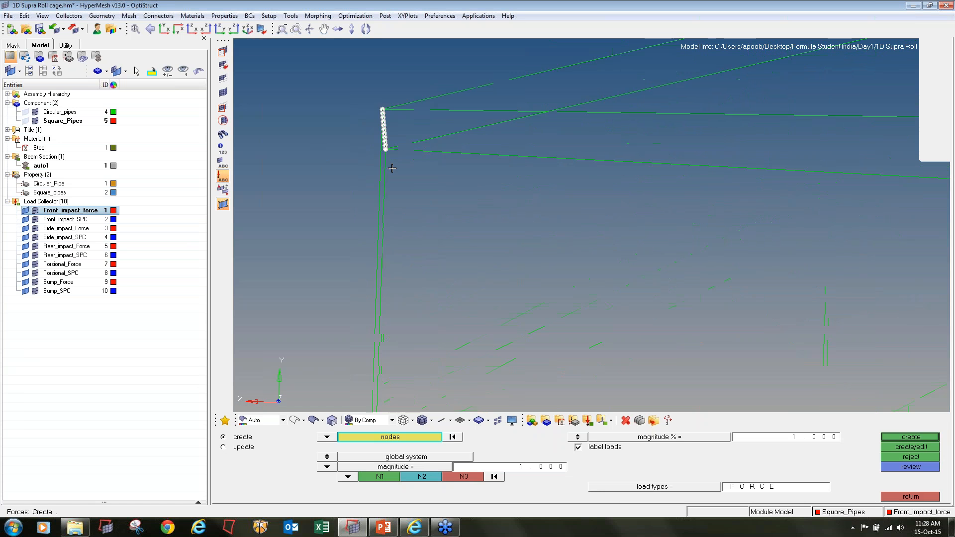
{"action": "left_click_drag", "start_coordinate": [452, 203], "coordinate": [493, 209], "text": "ctrl"}
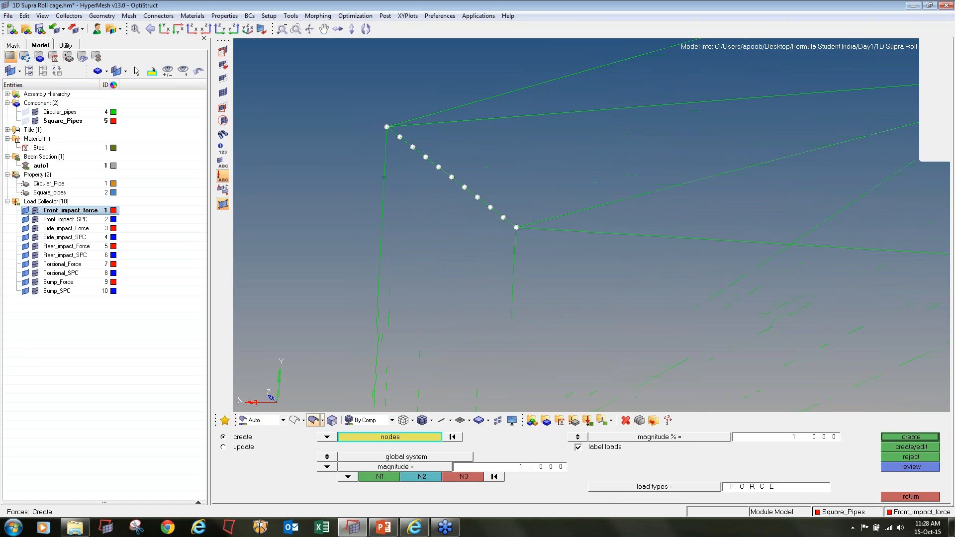
{"action": "left_click", "coordinate": [393, 436]}
{"action": "left_click", "coordinate": [434, 470]}
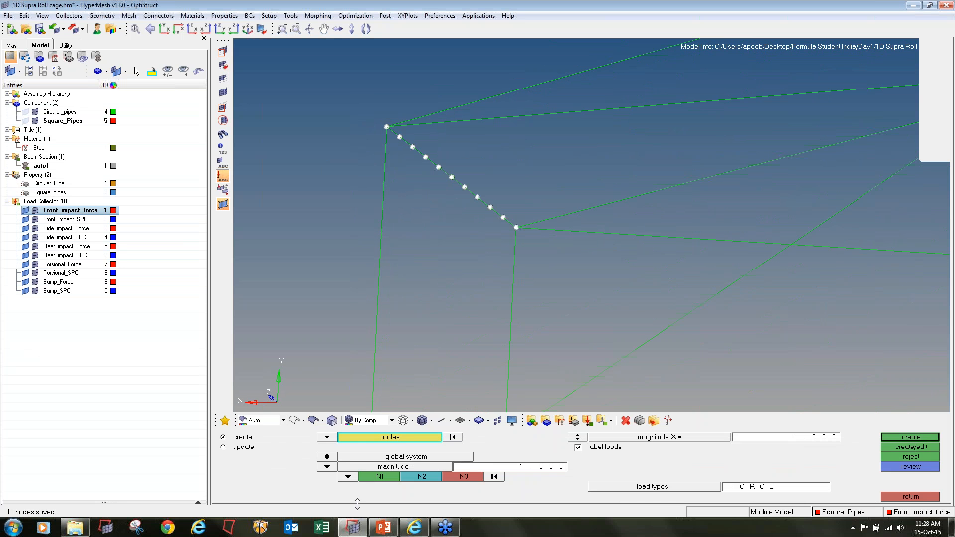
Set the force direction to the x-axis and divide 12000 by 11 in Calculator to find the force per node
{"action": "left_click", "coordinate": [348, 476]}
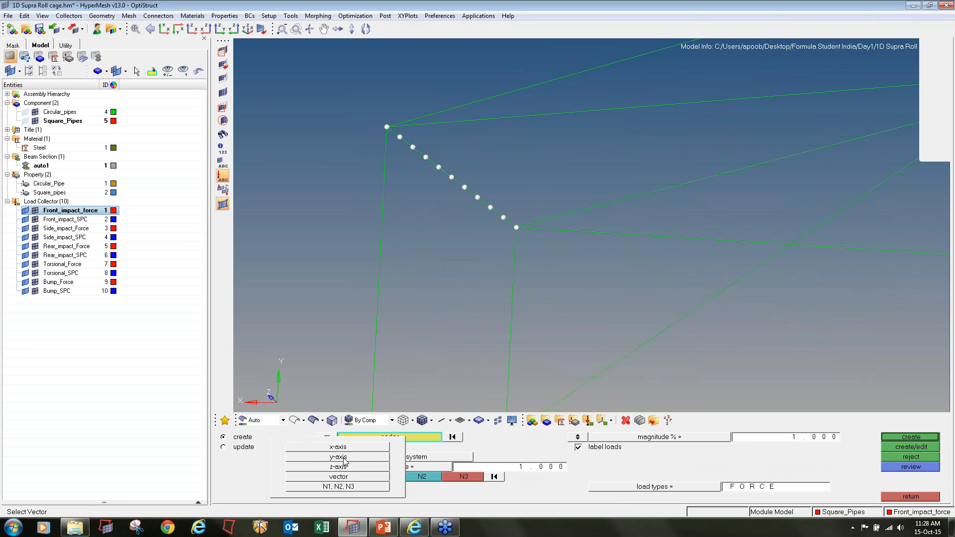
{"action": "left_click", "coordinate": [343, 447]}
{"action": "left_click", "coordinate": [503, 468]}
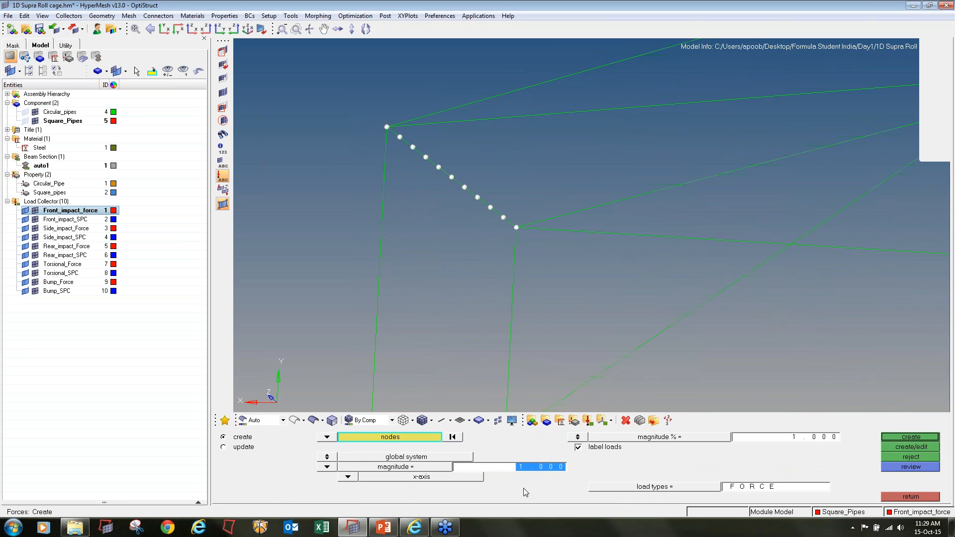
{"action": "key", "text": "XF86Calculator"}
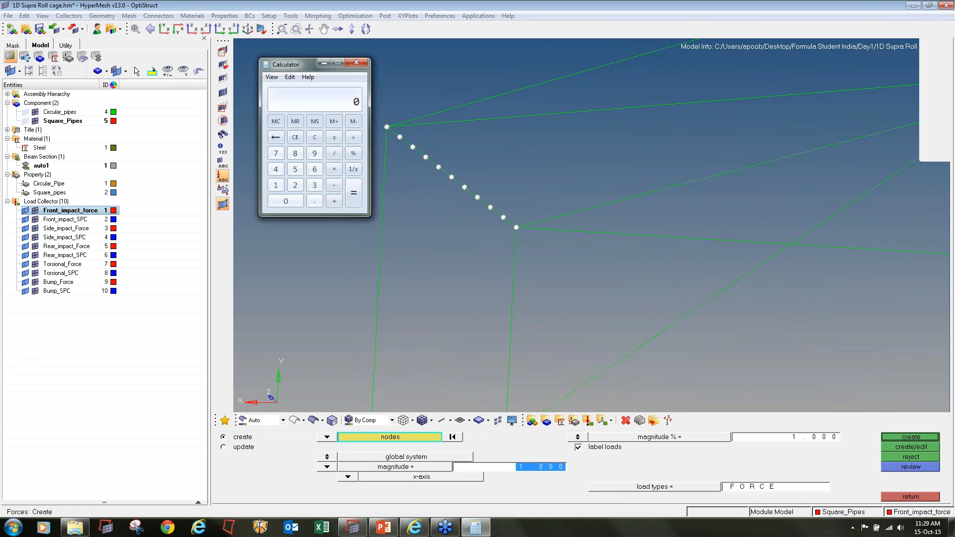
{"action": "type", "text": "12000/11"}
{"action": "key", "text": "Return"}
{"action": "left_click", "coordinate": [527, 476]}
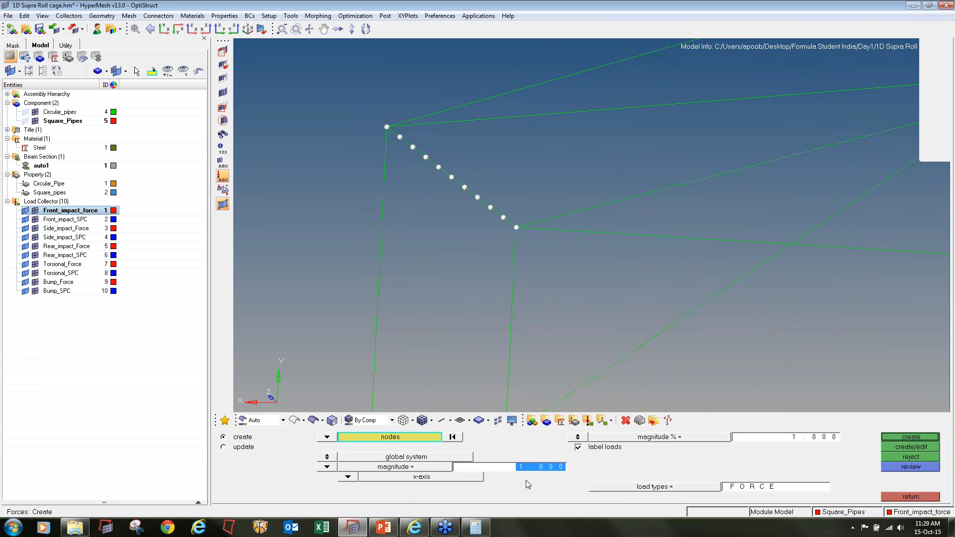
Create forces with a magnitude of -1090.909 along the x-axis on the selected front cross member nodes
{"action": "type", "text": "-"}
{"action": "key", "text": "Return"}
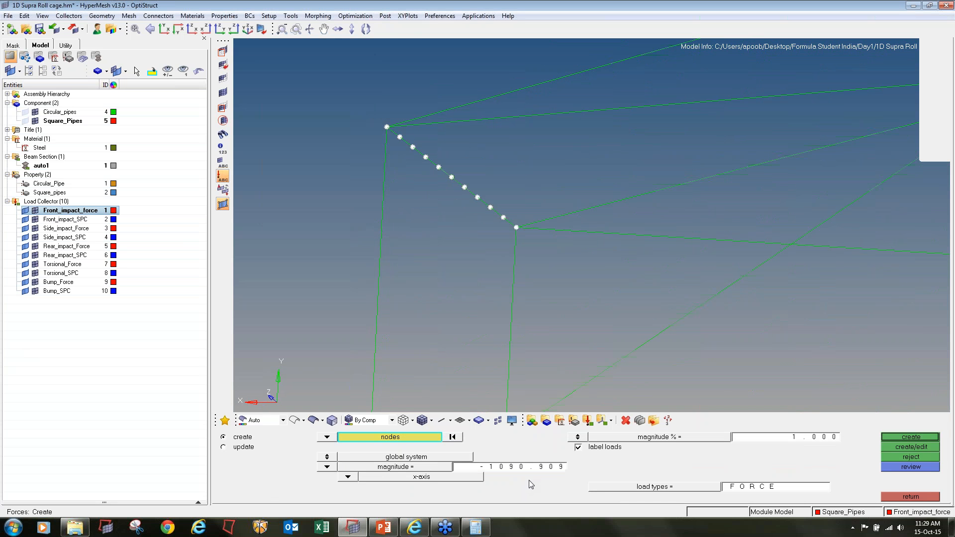
{"action": "left_click", "coordinate": [896, 437]}
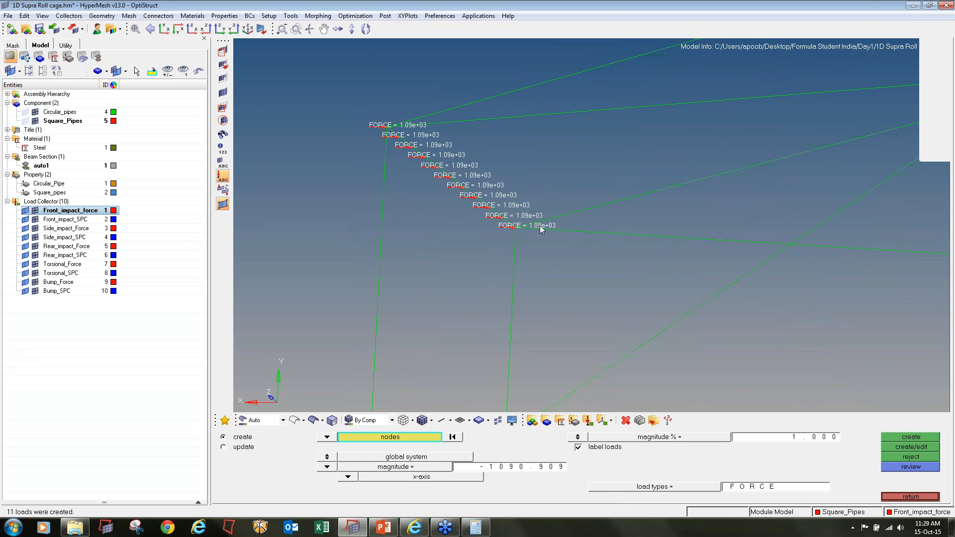
{"action": "left_click_drag", "start_coordinate": [577, 215], "coordinate": [540, 208], "text": "ctrl"}
{"action": "scroll", "coordinate": [550, 218], "scroll_direction": "down", "scroll_amount": 3, "text": "ctrl"}
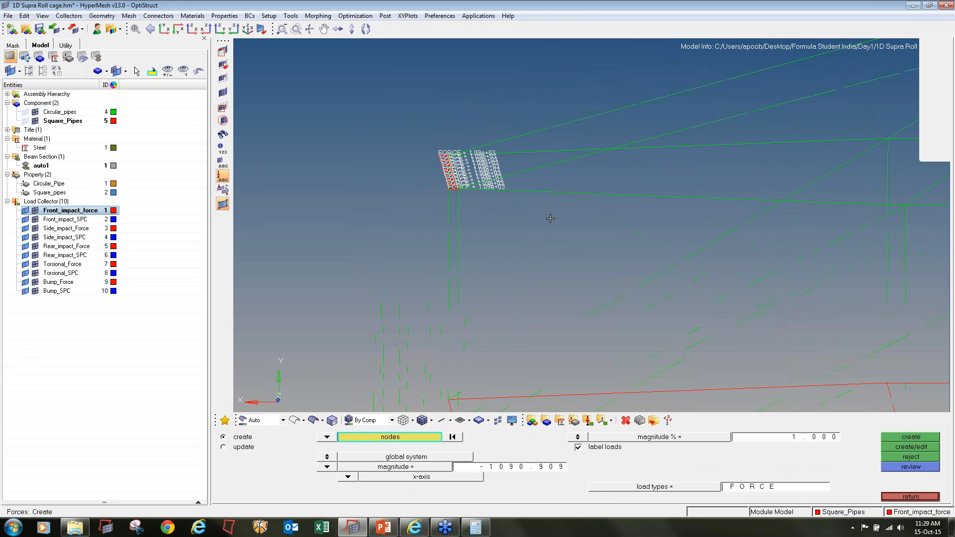
Make Front_impact_SPC the current load collector and leave force creation
{"action": "right_click_drag", "start_coordinate": [551, 218], "coordinate": [471, 180], "text": "ctrl"}
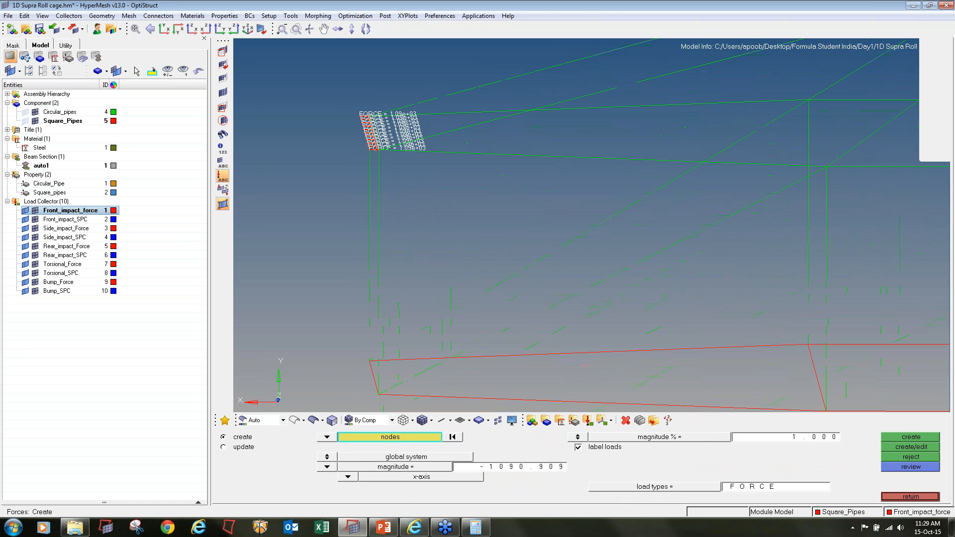
{"action": "right_click", "coordinate": [54, 220]}
{"action": "left_click", "coordinate": [70, 321]}
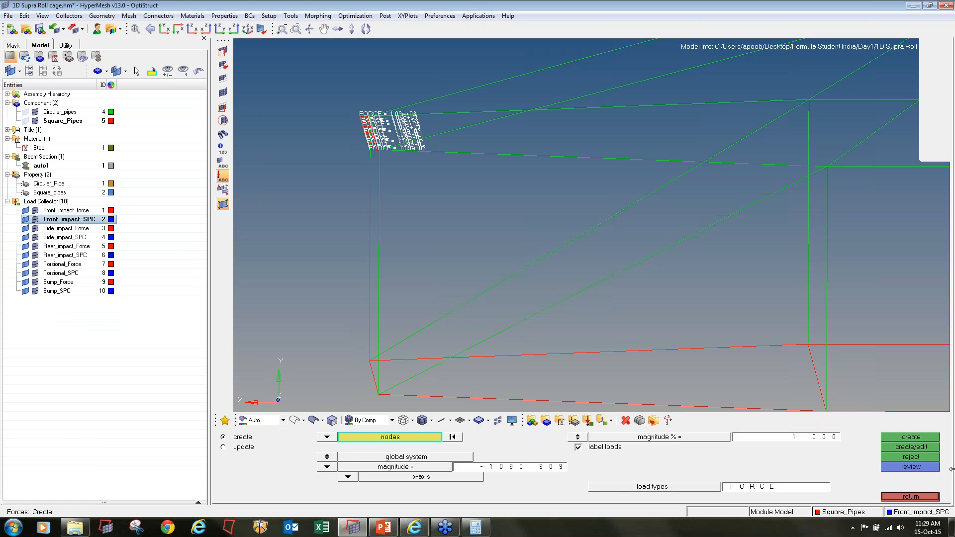
{"action": "left_click", "coordinate": [915, 497]}
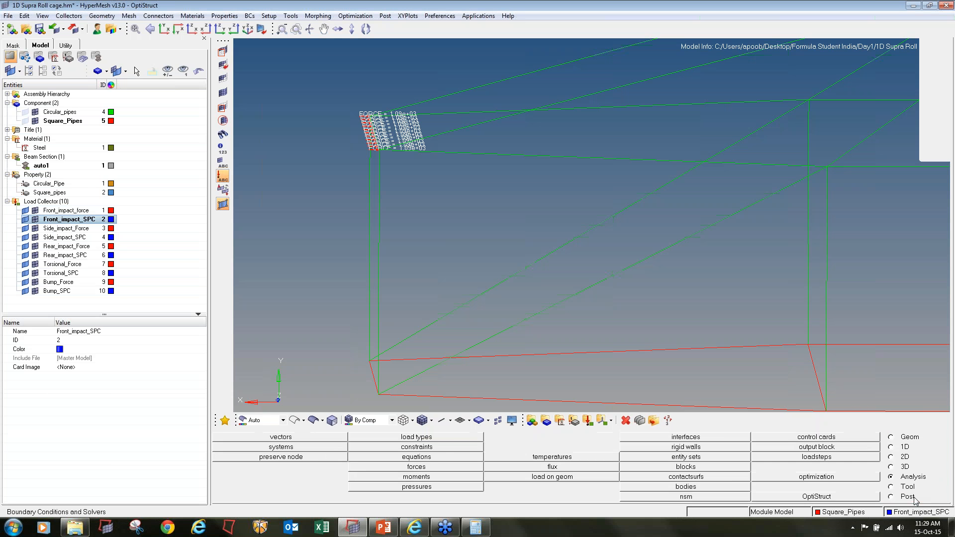
Start creating constraints and select four nodes on the two lower front rails, two on each rail
{"action": "left_click", "coordinate": [424, 447]}
{"action": "left_click_drag", "start_coordinate": [453, 391], "coordinate": [420, 354], "text": "ctrl"}
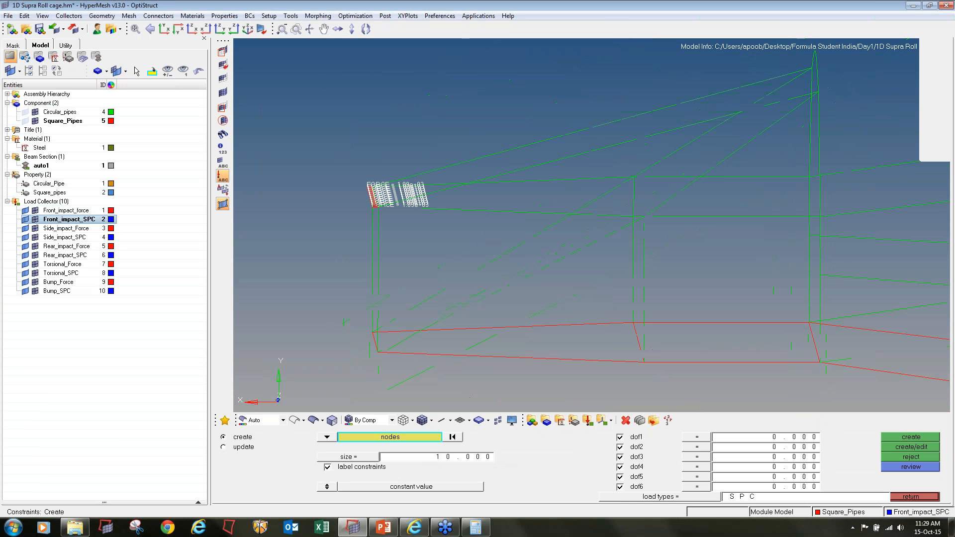
{"action": "left_click", "coordinate": [411, 353]}
{"action": "left_click", "coordinate": [593, 360]}
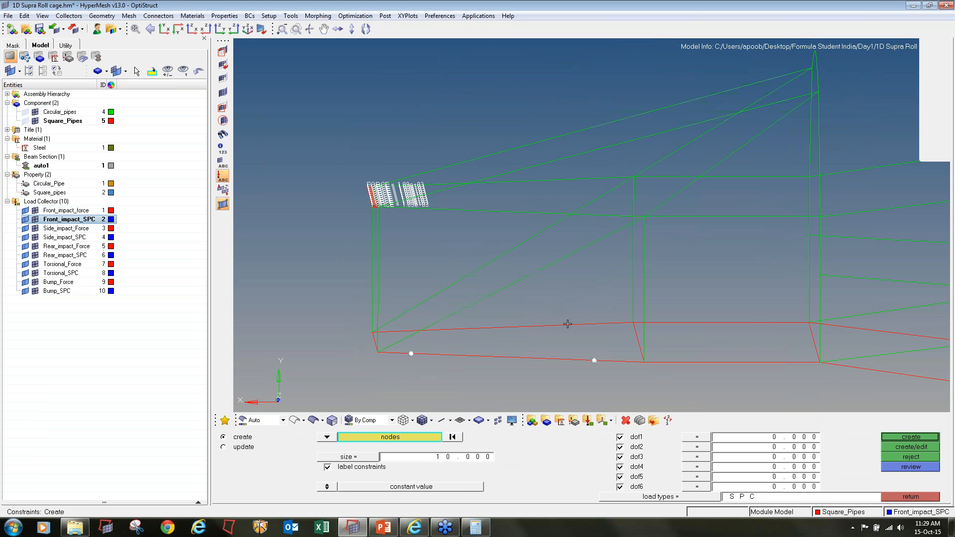
{"action": "left_click", "coordinate": [568, 324]}
{"action": "left_click", "coordinate": [407, 329]}
{"action": "scroll", "coordinate": [493, 302], "scroll_direction": "down", "scroll_amount": 3, "text": "ctrl"}
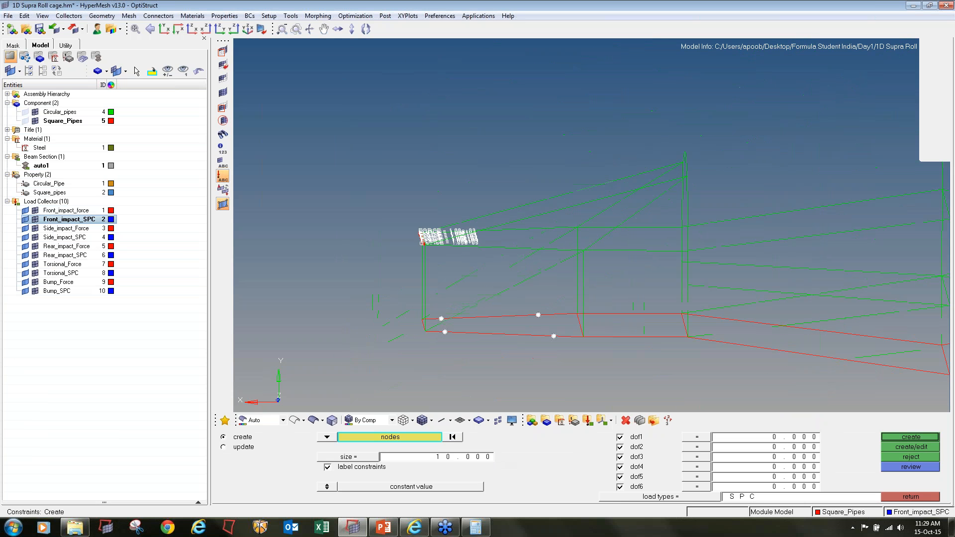
{"action": "left_click_drag", "start_coordinate": [577, 329], "coordinate": [572, 311], "text": "ctrl"}
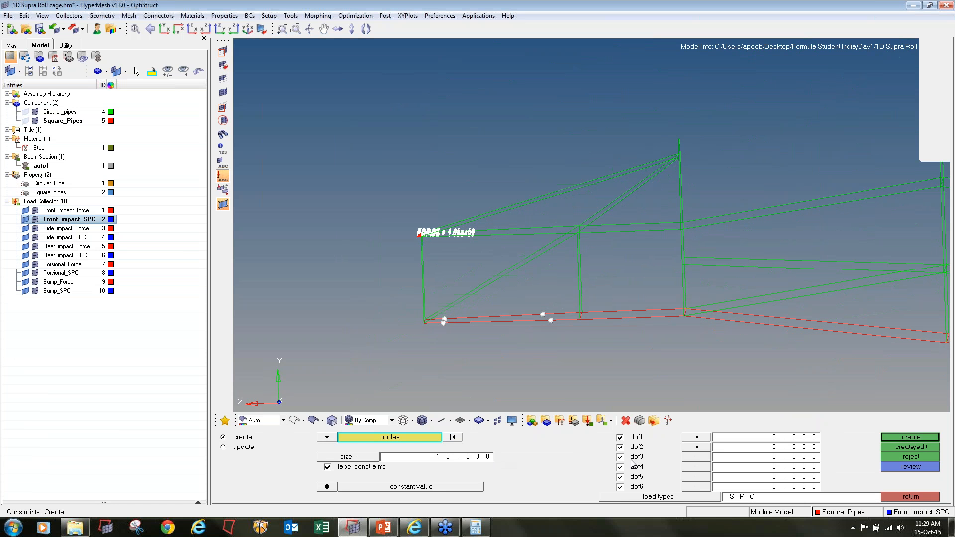
Create SPC constraints on the selected lower front nodes with only dof2 enabled
{"action": "left_click", "coordinate": [627, 439]}
{"action": "left_click", "coordinate": [625, 448]}
{"action": "left_click", "coordinate": [625, 457]}
{"action": "left_click", "coordinate": [625, 467]}
{"action": "left_click", "coordinate": [622, 476]}
{"action": "left_click", "coordinate": [622, 447]}
{"action": "left_click", "coordinate": [620, 486]}
{"action": "left_click", "coordinate": [897, 440]}
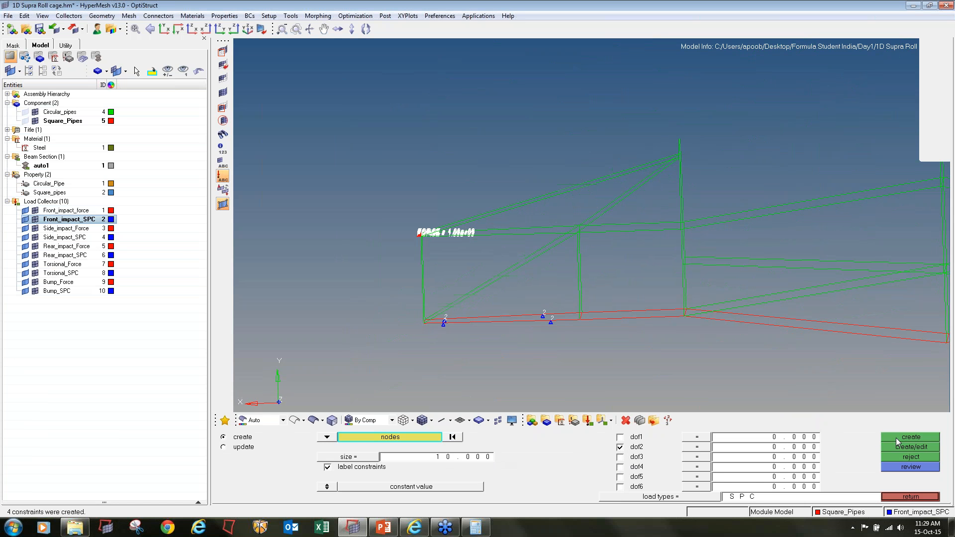
Select eight nodes on the rear box of the cage, four on the lower rails and four on the upper rails
{"action": "right_click_drag", "start_coordinate": [583, 342], "coordinate": [265, 324], "text": "ctrl"}
{"action": "scroll", "coordinate": [341, 317], "scroll_direction": "down", "scroll_amount": 2, "text": "ctrl"}
{"action": "scroll", "coordinate": [588, 301], "scroll_direction": "up", "scroll_amount": 3, "text": "ctrl"}
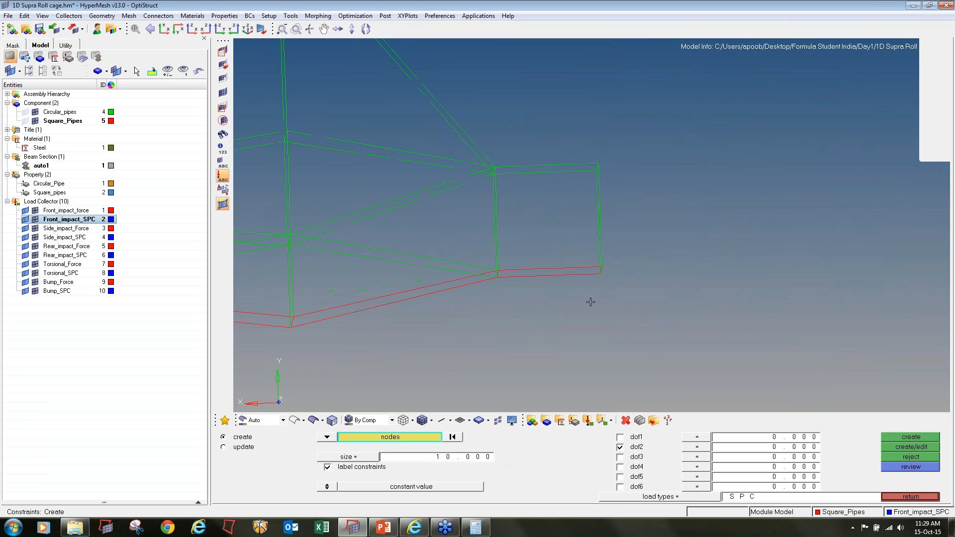
{"action": "left_click", "coordinate": [524, 312]}
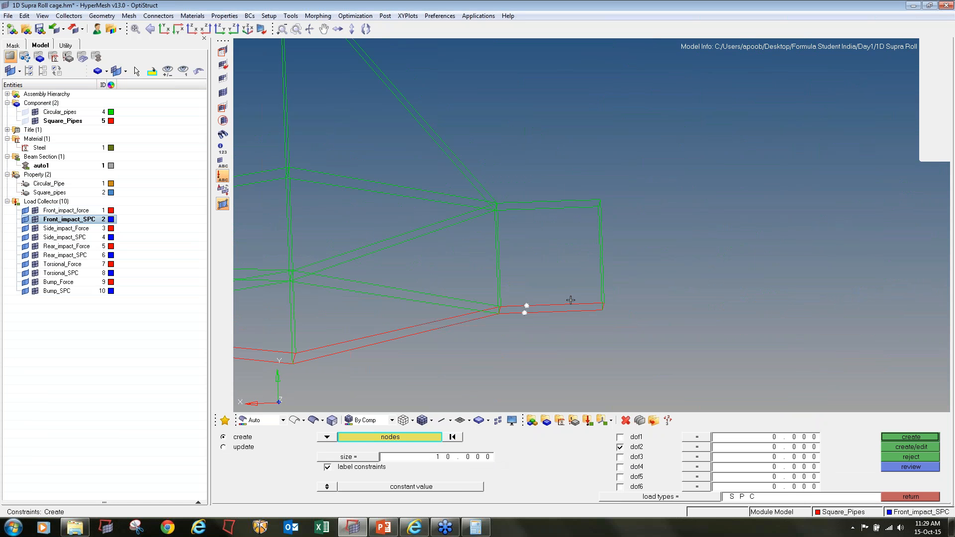
{"action": "left_click", "coordinate": [578, 304]}
{"action": "left_click", "coordinate": [576, 311]}
{"action": "left_click", "coordinate": [521, 209]}
{"action": "left_click", "coordinate": [522, 202]}
{"action": "left_click", "coordinate": [575, 200]}
{"action": "left_click", "coordinate": [573, 207]}
Enable all six degrees of freedom, create the SPC constraints on the selected rear nodes, and leave constraint creation
{"action": "left_click", "coordinate": [622, 437]}
{"action": "left_click", "coordinate": [622, 457]}
{"action": "left_click", "coordinate": [621, 467]}
{"action": "left_click", "coordinate": [622, 477]}
{"action": "left_click", "coordinate": [622, 487]}
{"action": "left_click", "coordinate": [920, 439]}
{"action": "left_click", "coordinate": [920, 498]}
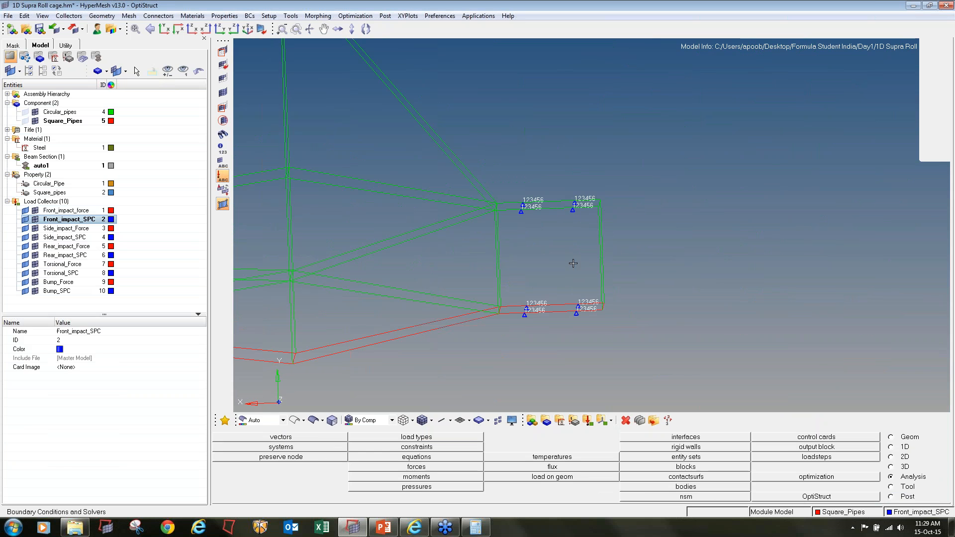
Hide the front impact force and SPC loads and make Side_impact_Force the current load collector
{"action": "key", "text": "f"}
{"action": "left_click_drag", "start_coordinate": [574, 263], "coordinate": [581, 269], "text": "ctrl"}
{"action": "right_click", "coordinate": [202, 198]}
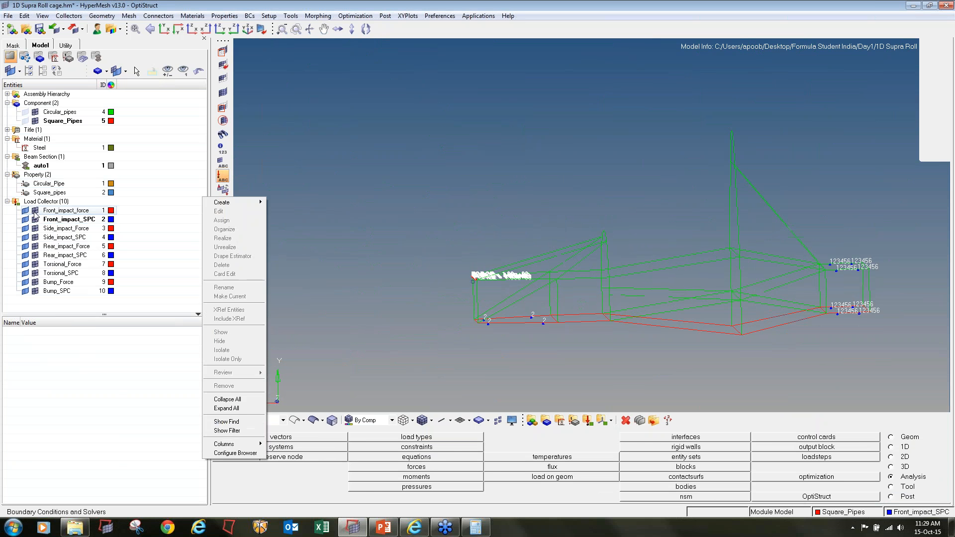
{"action": "left_click", "coordinate": [54, 228]}
{"action": "right_click", "coordinate": [55, 228]}
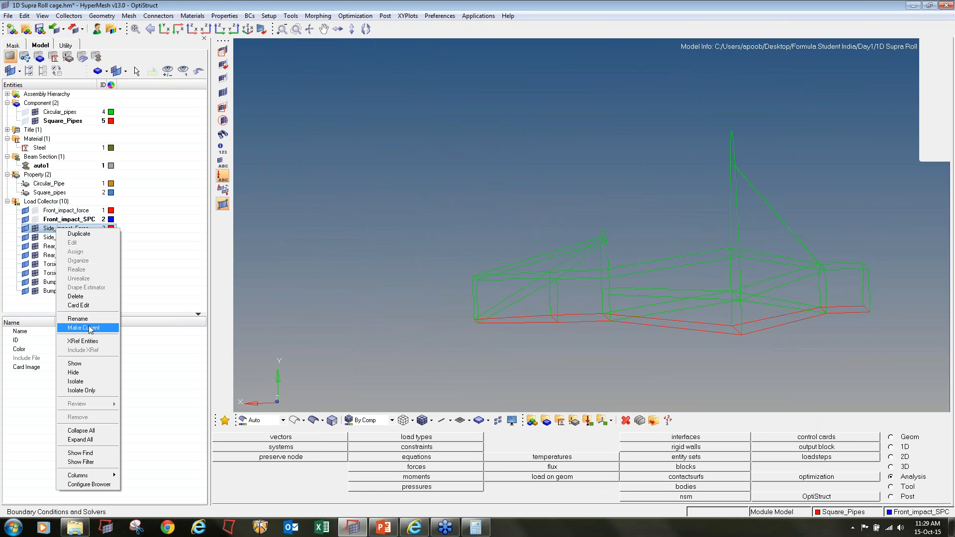
{"action": "left_click", "coordinate": [84, 328]}
Start creating forces, select all nodes along the side impact member between the front and main hoops, and save the node selection
{"action": "left_click", "coordinate": [420, 468]}
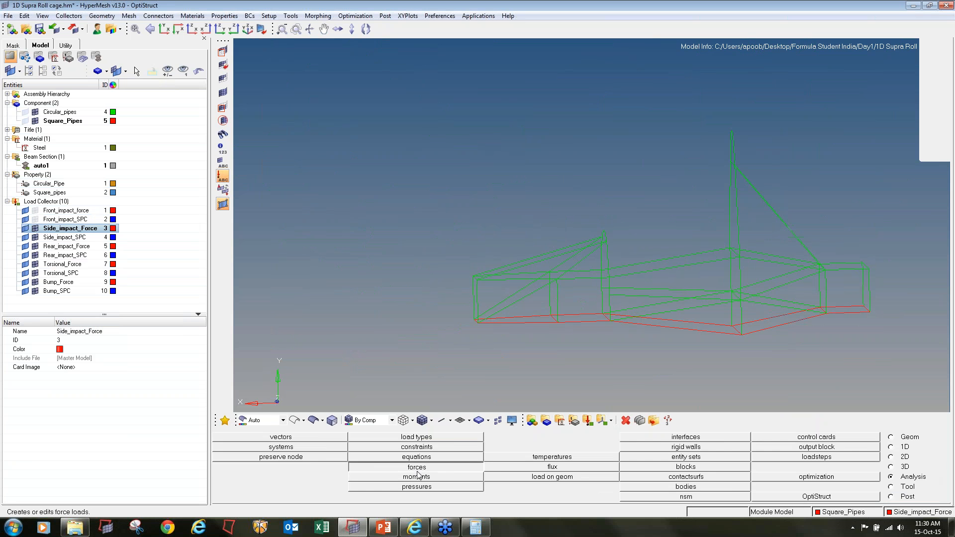
{"action": "left_click_drag", "start_coordinate": [707, 296], "coordinate": [794, 322], "text": "ctrl"}
{"action": "left_click_drag", "start_coordinate": [473, 281], "coordinate": [694, 261], "text": "ctrl"}
{"action": "scroll", "coordinate": [573, 241], "scroll_direction": "up", "scroll_amount": 5, "text": "ctrl"}
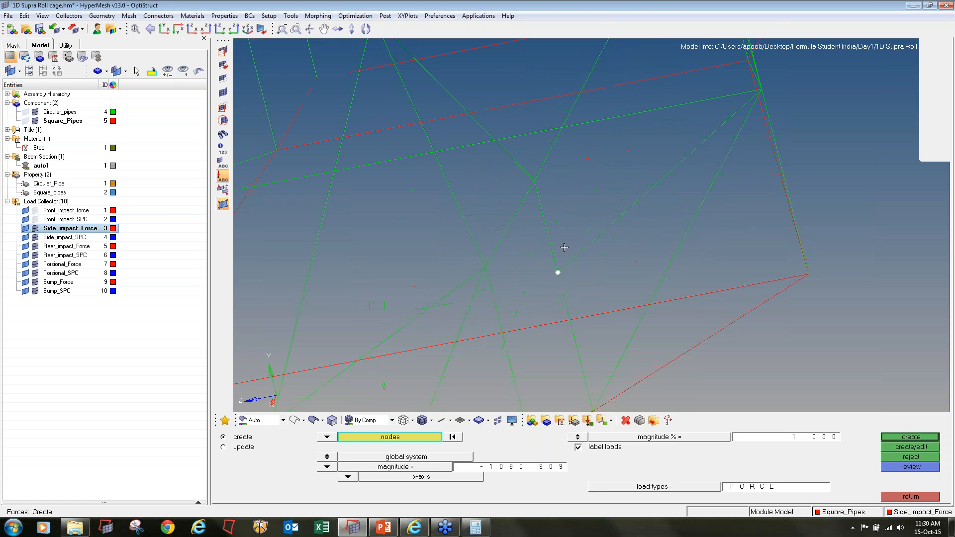
{"action": "mouse_move", "coordinate": [559, 270]}
{"action": "left_mouse_down", "text": "shift"}
{"action": "mouse_move", "coordinate": [578, 238]}
{"action": "mouse_move", "coordinate": [607, 247]}
{"action": "mouse_move", "coordinate": [640, 207]}
{"action": "mouse_move", "coordinate": [650, 216]}
{"action": "left_mouse_up", "text": "shift"}
{"action": "mouse_move", "coordinate": [627, 156]}
{"action": "left_mouse_down", "text": "shift"}
{"action": "mouse_move", "coordinate": [664, 188]}
{"action": "mouse_move", "coordinate": [676, 174]}
{"action": "left_mouse_up", "text": "shift"}
{"action": "left_click_drag", "start_coordinate": [661, 133], "coordinate": [700, 167], "text": "shift"}
{"action": "left_click_drag", "start_coordinate": [689, 119], "coordinate": [723, 152], "text": "shift"}
{"action": "left_click_drag", "start_coordinate": [770, 255], "coordinate": [818, 94], "text": "ctrl"}
{"action": "scroll", "coordinate": [739, 143], "scroll_direction": "up", "scroll_amount": 3, "text": "ctrl"}
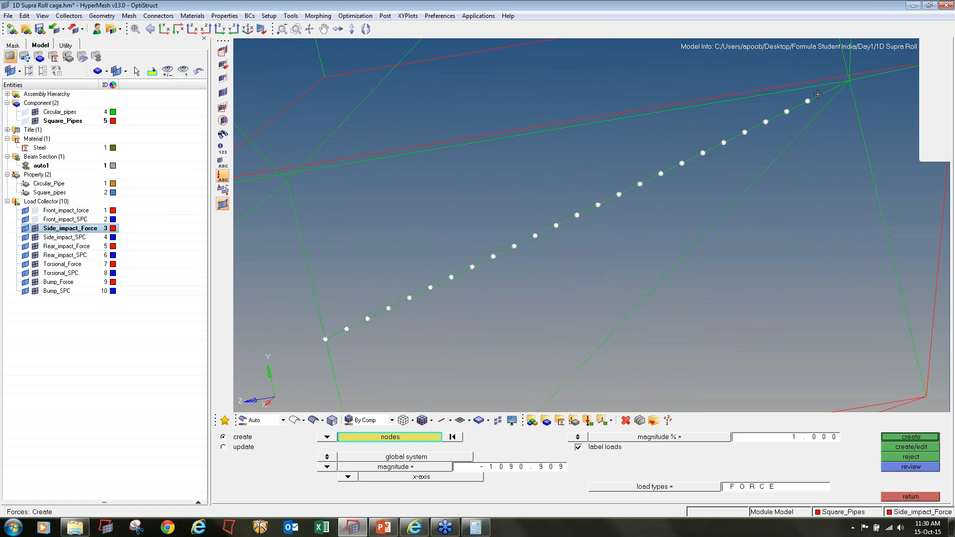
{"action": "scroll", "coordinate": [849, 89], "scroll_direction": "down", "scroll_amount": 5, "text": "ctrl"}
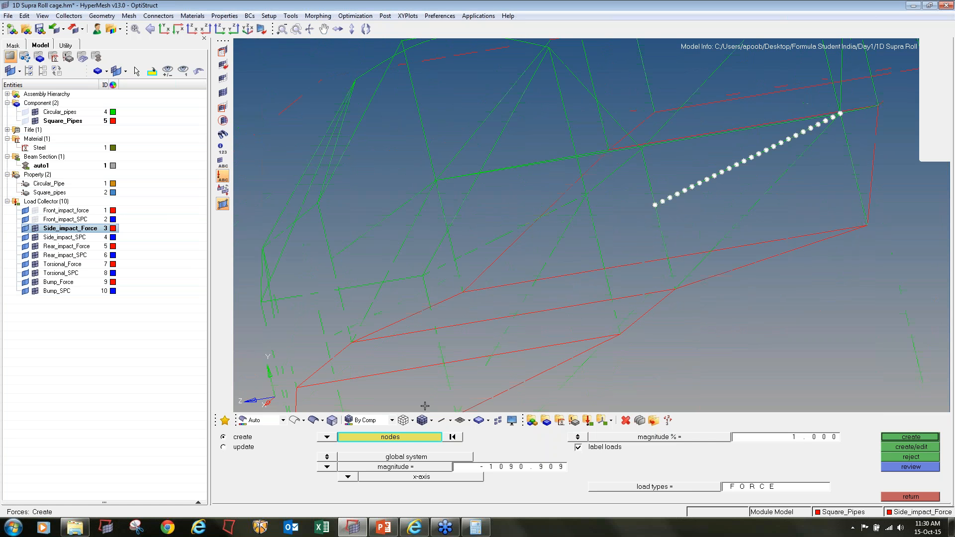
{"action": "left_click", "coordinate": [427, 437]}
{"action": "left_click", "coordinate": [424, 468]}
Divide 12000 by 26 in Calculator to find the side impact force per node
{"action": "left_click", "coordinate": [475, 527]}
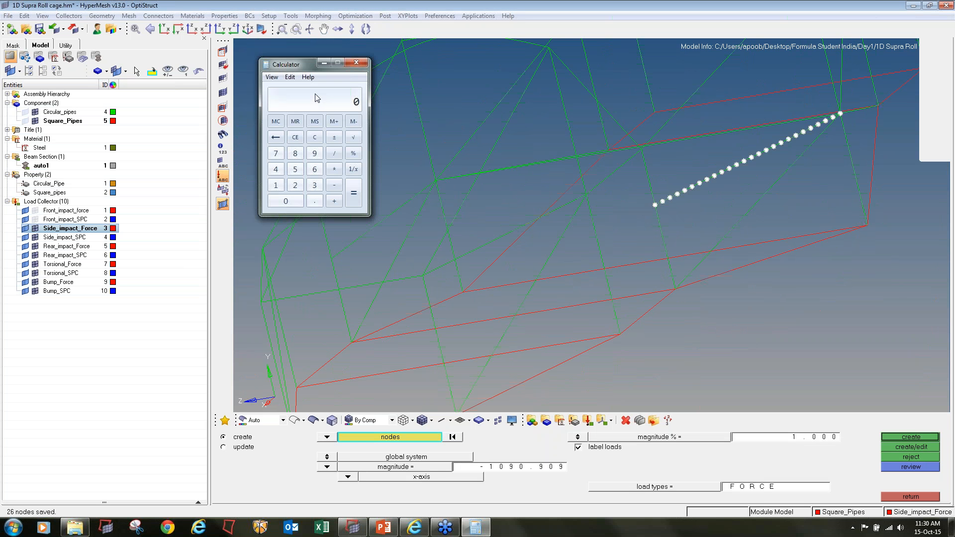
{"action": "type", "text": "000 / 26"}
{"action": "key", "text": "Return"}
Create forces with a magnitude of 461.538 along the z-axis on the selected side member nodes and leave force creation
{"action": "left_click", "coordinate": [510, 470]}
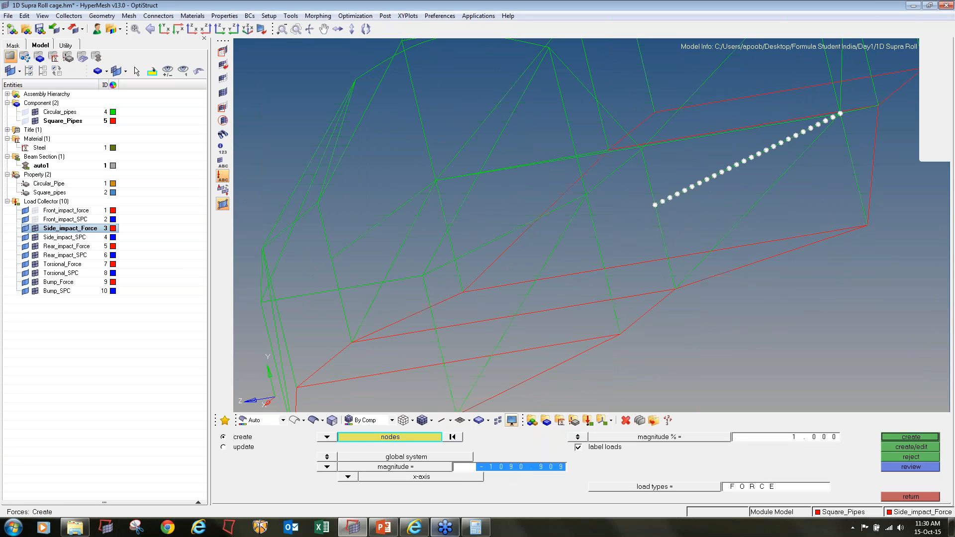
{"action": "left_click", "coordinate": [349, 477]}
{"action": "left_click", "coordinate": [374, 476]}
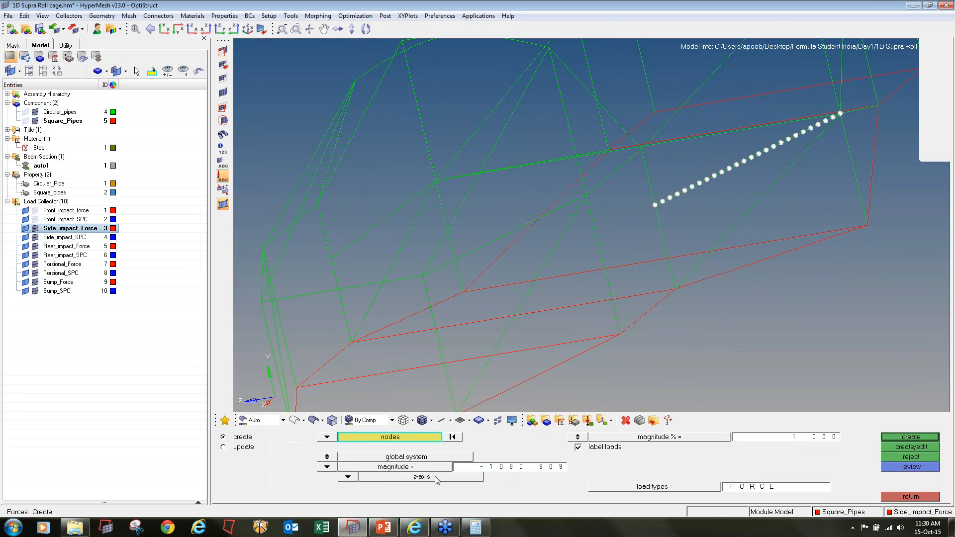
{"action": "left_click", "coordinate": [495, 468]}
{"action": "type", "text": "461.538"}
{"action": "left_click", "coordinate": [909, 437]}
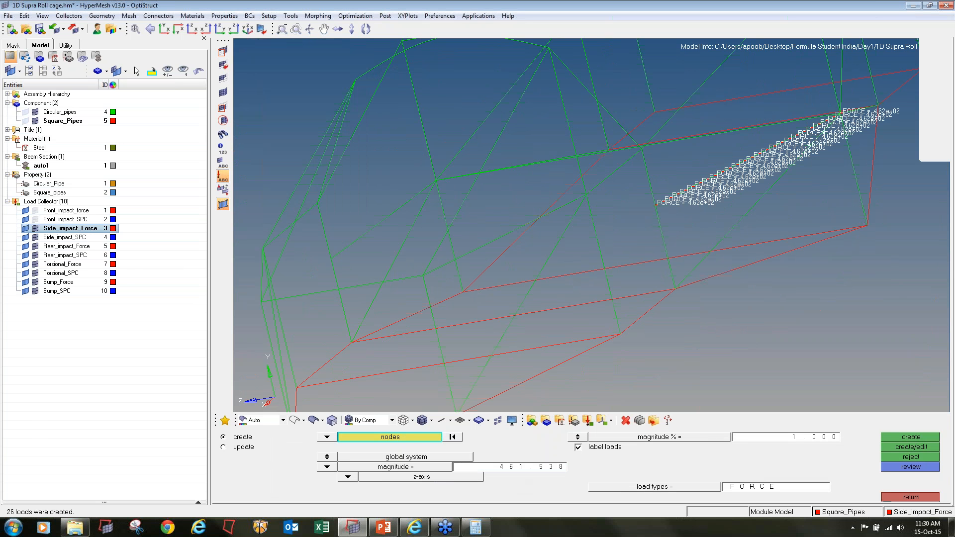
{"action": "left_click", "coordinate": [909, 496]}
Make Side_impact_SPC the current load collector
{"action": "left_click", "coordinate": [67, 238]}
{"action": "right_click", "coordinate": [69, 238]}
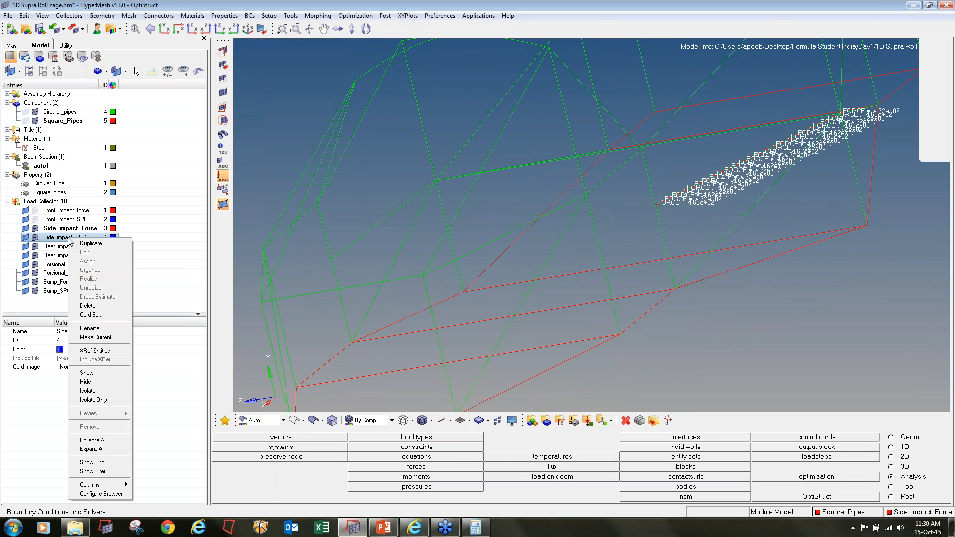
{"action": "left_click", "coordinate": [95, 337]}
Start creating side impact constraints and select four nodes on the lower front rails, two on each rail
{"action": "left_click", "coordinate": [417, 447]}
{"action": "scroll", "coordinate": [423, 398], "scroll_direction": "up", "scroll_amount": 2}
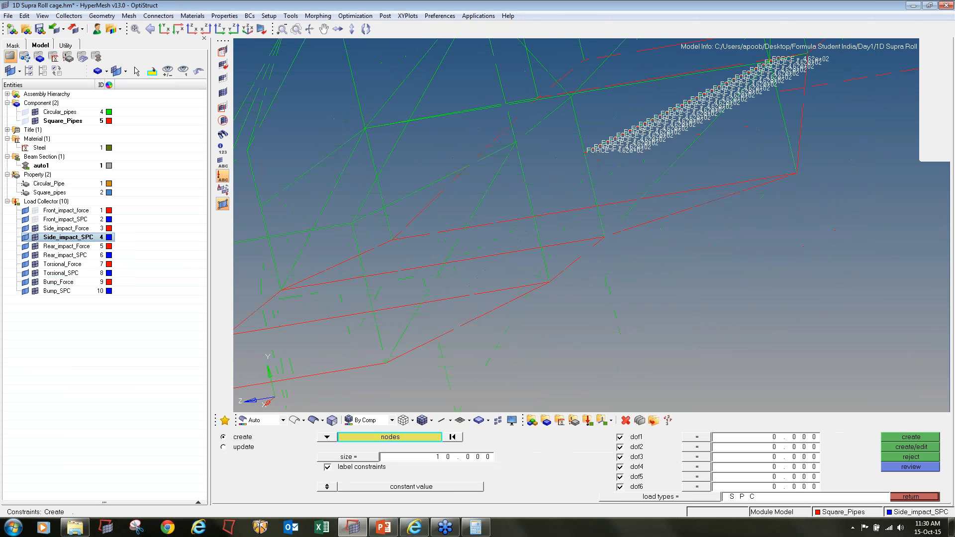
{"action": "scroll", "coordinate": [423, 324], "scroll_direction": "down", "scroll_amount": 3, "text": "ctrl"}
{"action": "left_click_drag", "start_coordinate": [604, 223], "coordinate": [298, 219], "text": "ctrl"}
{"action": "right_click_drag", "start_coordinate": [273, 214], "coordinate": [401, 253], "text": "ctrl"}
{"action": "scroll", "coordinate": [400, 254], "scroll_direction": "up", "scroll_amount": 4, "text": "ctrl"}
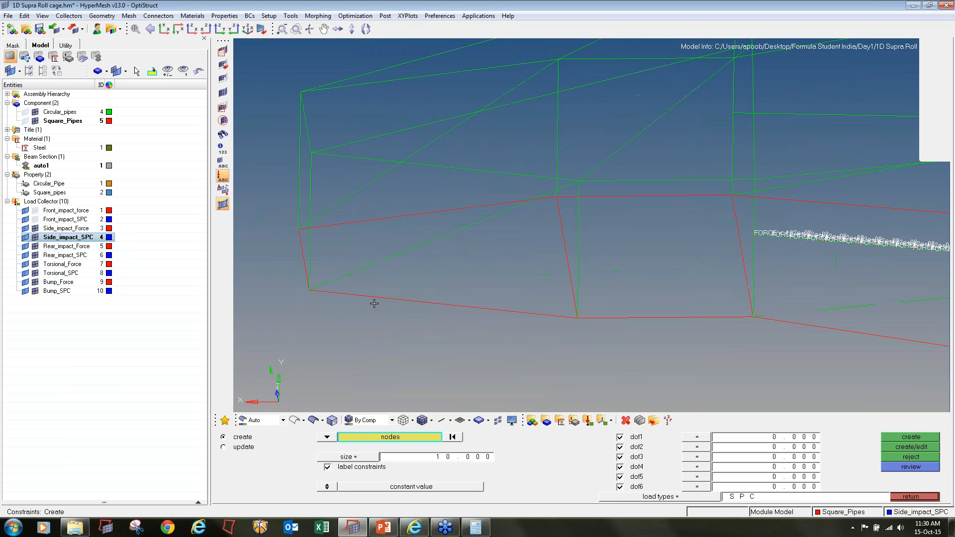
{"action": "left_click", "coordinate": [375, 298]}
{"action": "left_click", "coordinate": [366, 219]}
{"action": "left_click", "coordinate": [493, 203]}
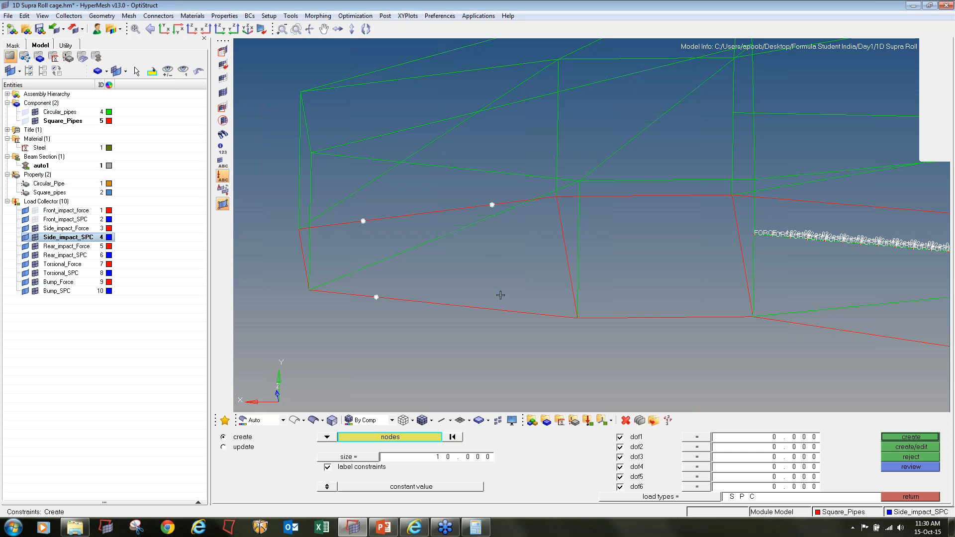
{"action": "left_click", "coordinate": [498, 309]}
Add the matching nodes on the upper front rails to the constraint selection
{"action": "scroll", "coordinate": [449, 292], "scroll_direction": "down", "scroll_amount": 4}
{"action": "left_click_drag", "start_coordinate": [517, 267], "coordinate": [565, 318], "text": "ctrl"}
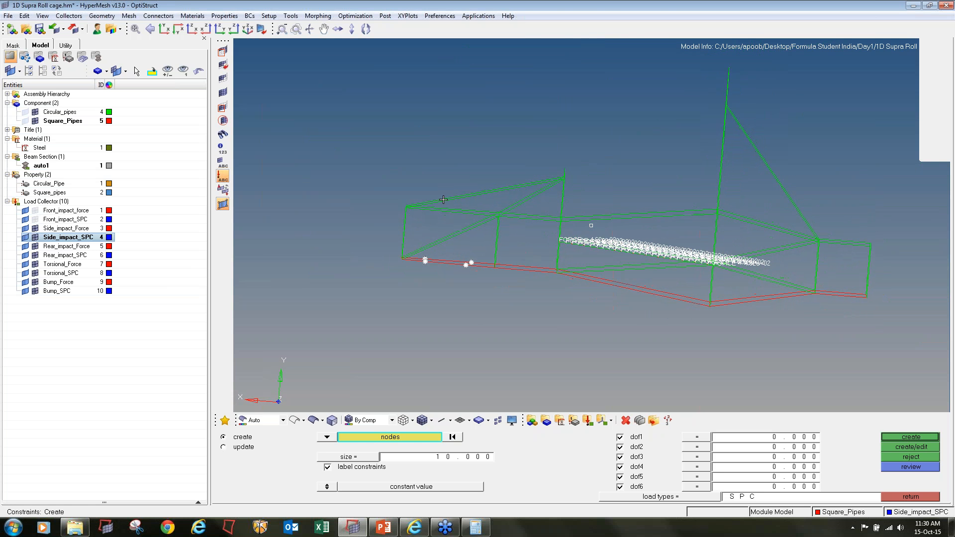
{"action": "scroll", "coordinate": [443, 201], "scroll_direction": "up", "scroll_amount": 4, "text": "ctrl"}
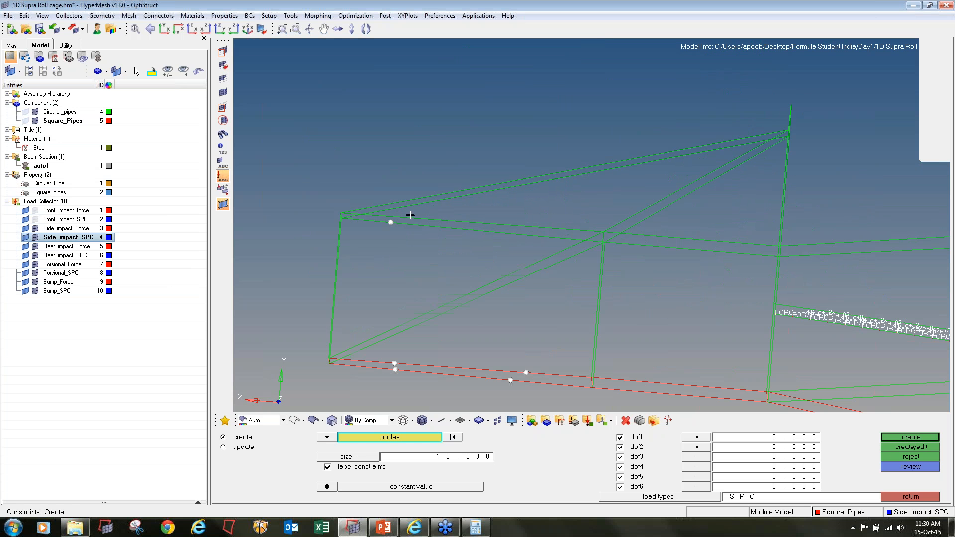
{"action": "left_click", "coordinate": [526, 236]}
Add eight nodes on the upper and lower rear rails and create SPC constraints with all six degrees of freedom on the whole selection
{"action": "scroll", "coordinate": [440, 239], "scroll_direction": "down", "scroll_amount": 4, "text": "ctrl"}
{"action": "right_click_drag", "start_coordinate": [651, 274], "coordinate": [427, 281], "text": "ctrl"}
{"action": "scroll", "coordinate": [677, 344], "scroll_direction": "up", "scroll_amount": 4, "text": "ctrl"}
{"action": "left_click", "coordinate": [670, 328]}
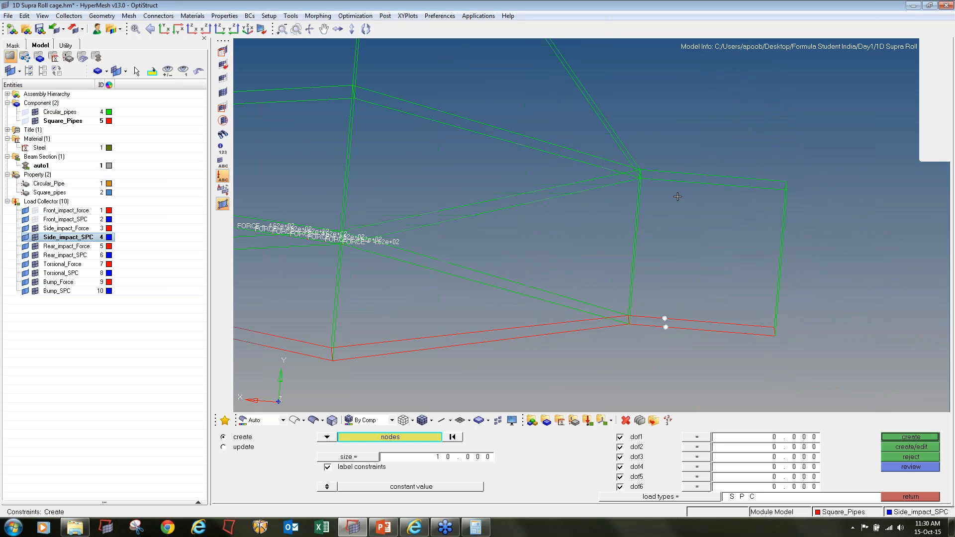
{"action": "left_click", "coordinate": [677, 181]}
{"action": "left_click", "coordinate": [676, 173]}
{"action": "left_click", "coordinate": [731, 177]}
{"action": "left_click", "coordinate": [751, 187]}
{"action": "left_click", "coordinate": [737, 325]}
{"action": "left_click", "coordinate": [739, 332]}
{"action": "right_click", "coordinate": [730, 174]}
{"action": "left_click", "coordinate": [747, 177]}
{"action": "left_click", "coordinate": [903, 441]}
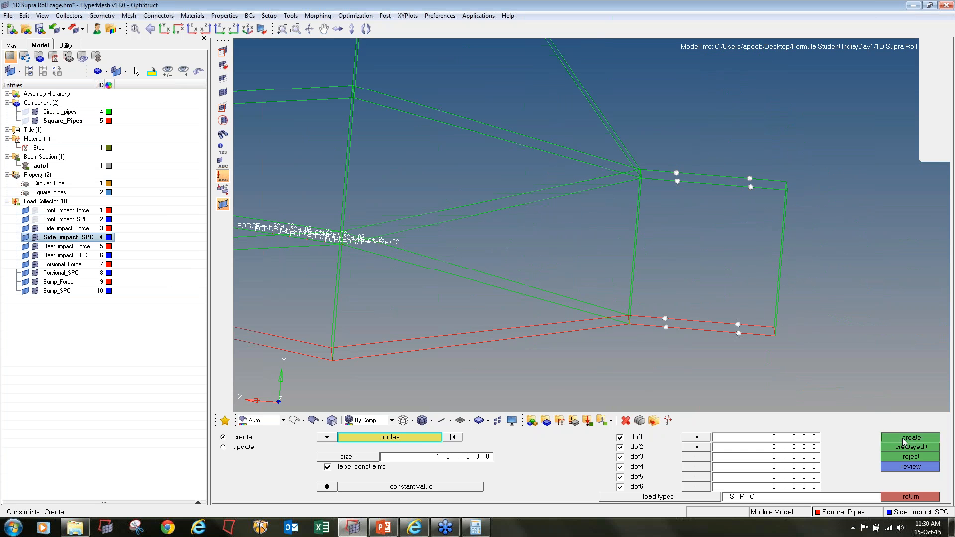
{"action": "left_click", "coordinate": [910, 497]}
Hide the side impact force and SPC loads and make Rear_impact_Force the current load collector
{"action": "key", "text": "f"}
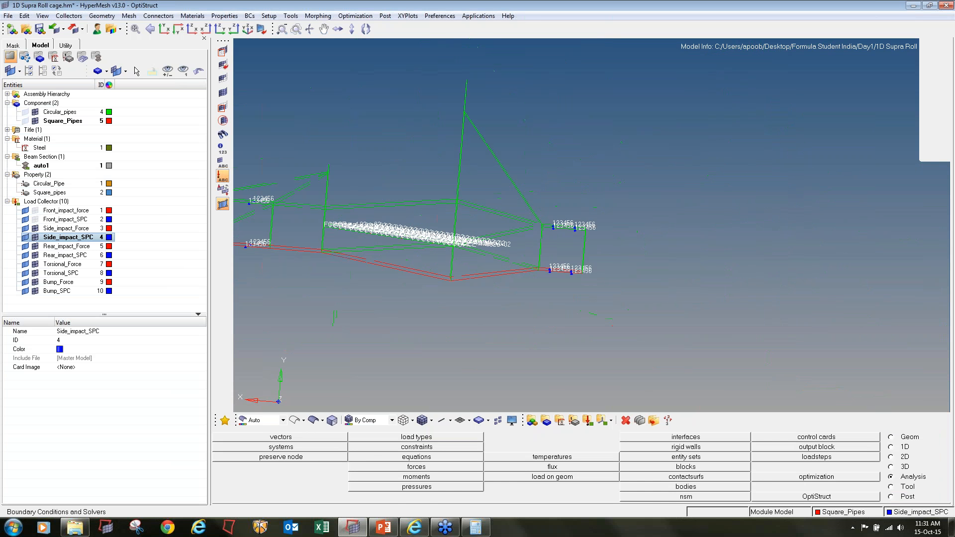
{"action": "left_click", "coordinate": [36, 229]}
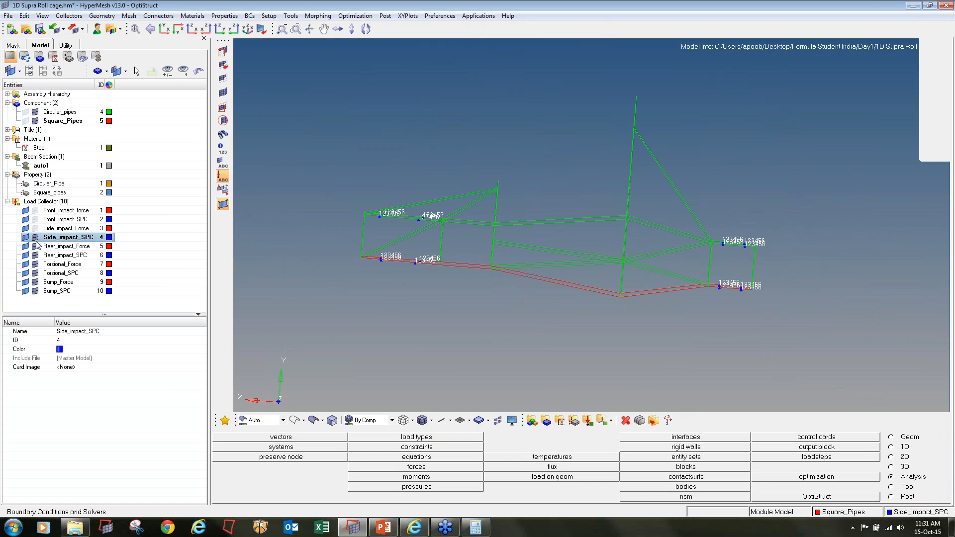
{"action": "left_click", "coordinate": [36, 238]}
{"action": "right_click", "coordinate": [56, 245]}
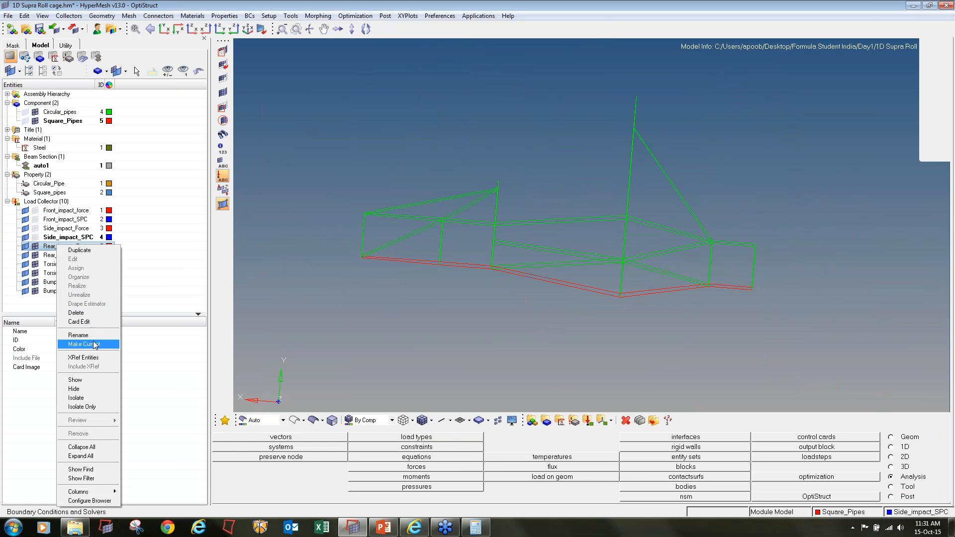
{"action": "left_click", "coordinate": [82, 344]}
Start creating rear impact forces, select all nodes along the upper rear cross tube and save the node selection
{"action": "left_click", "coordinate": [448, 466]}
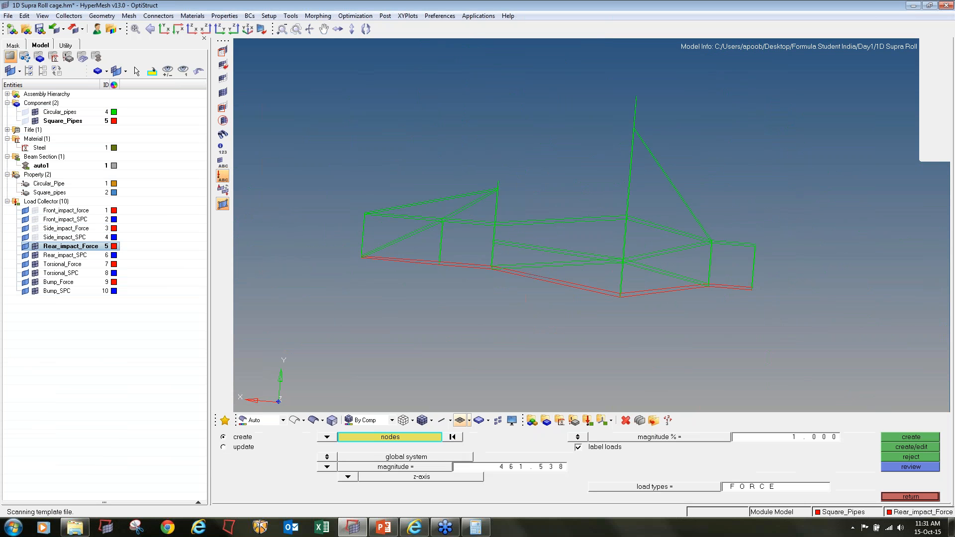
{"action": "scroll", "coordinate": [754, 250], "scroll_direction": "up", "scroll_amount": 3}
{"action": "scroll", "coordinate": [755, 251], "scroll_direction": "up", "scroll_amount": 3}
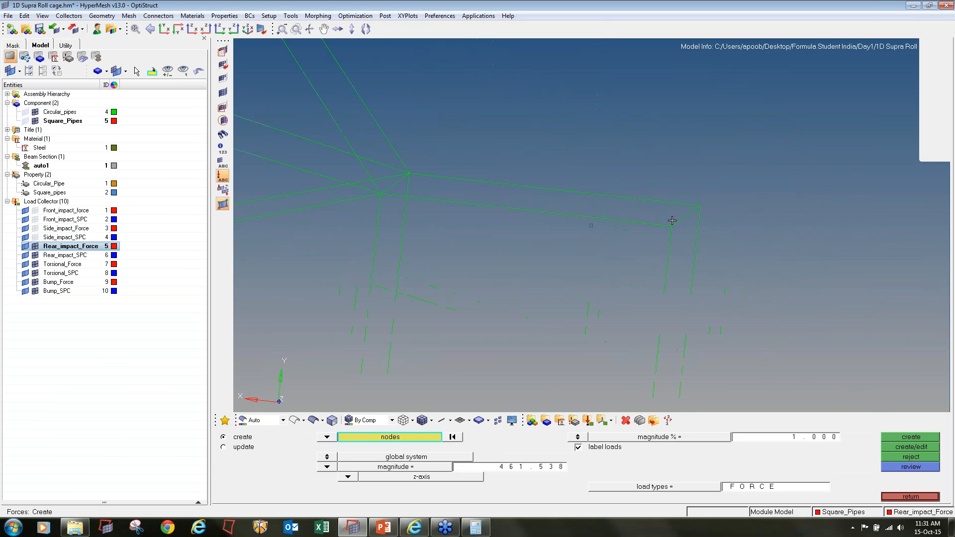
{"action": "mouse_move", "coordinate": [672, 220]}
{"action": "left_mouse_down", "text": "ctrl"}
{"action": "mouse_move", "coordinate": [705, 222]}
{"action": "mouse_move", "coordinate": [689, 219]}
{"action": "left_mouse_up", "text": "ctrl"}
{"action": "scroll", "coordinate": [677, 162], "scroll_direction": "up", "scroll_amount": 2}
{"action": "left_click_drag", "start_coordinate": [677, 157], "coordinate": [561, 294], "text": "shift"}
{"action": "scroll", "coordinate": [689, 189], "scroll_direction": "down", "scroll_amount": 3}
{"action": "left_click", "coordinate": [388, 438]}
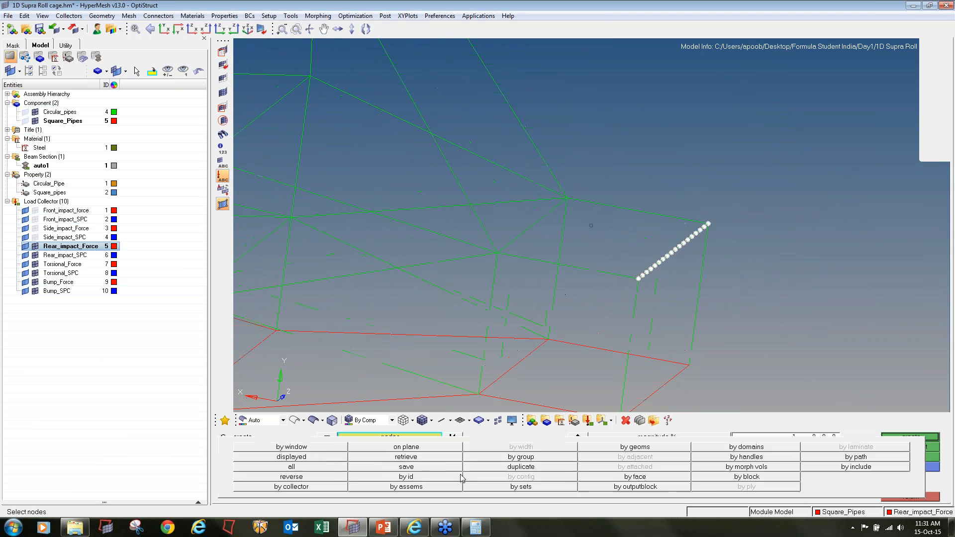
{"action": "left_click", "coordinate": [407, 468]}
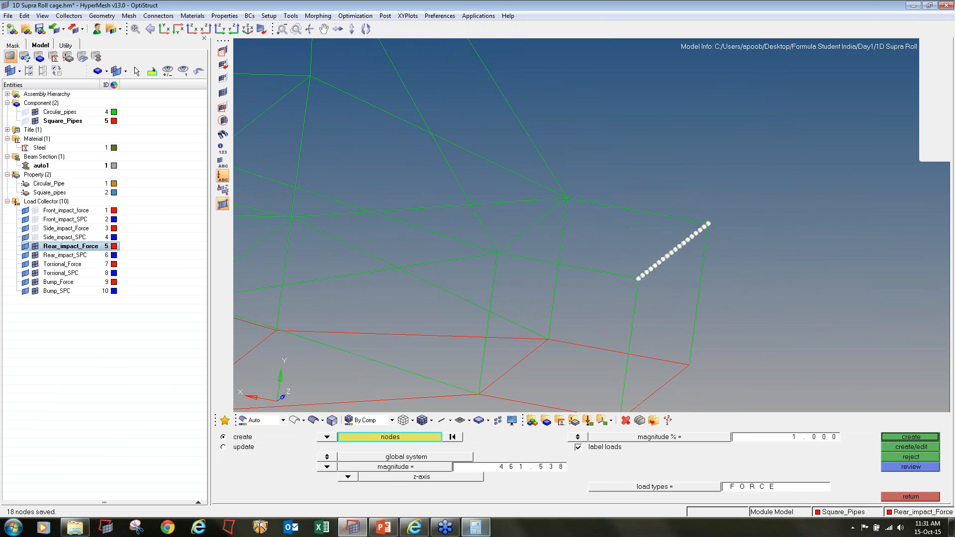
Switch to Calculator, divide 12000 by 18, and set the force magnitude to 666.667
{"action": "left_click", "coordinate": [475, 527]}
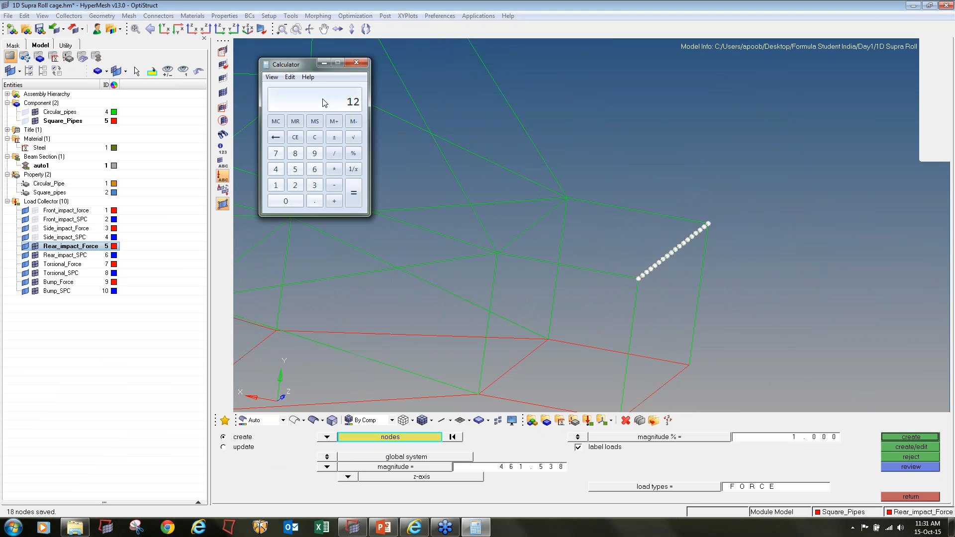
{"action": "type", "text": "000"}
{"action": "type", "text": "18"}
{"action": "key", "text": "Return"}
{"action": "left_click", "coordinate": [531, 468]}
{"action": "type", "text": "666.667"}
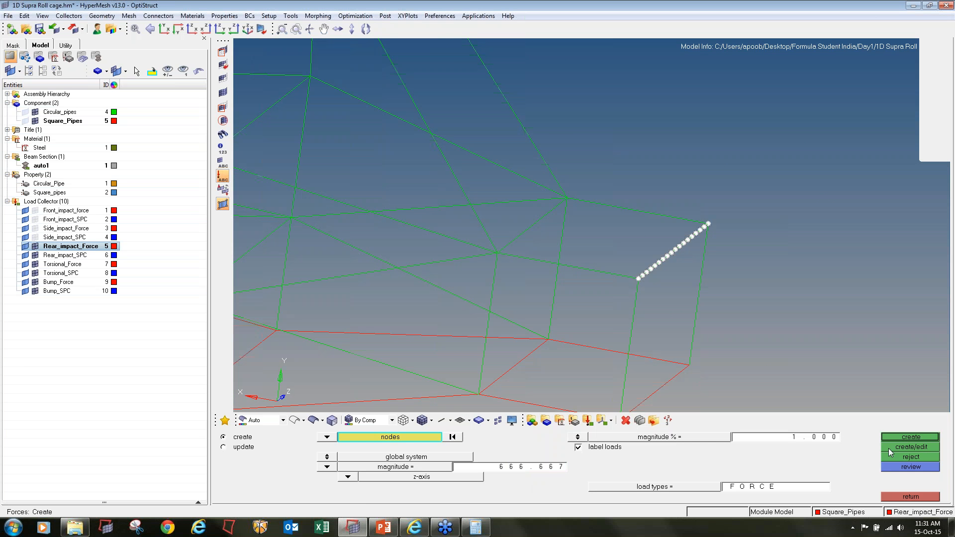
{"action": "left_click", "coordinate": [906, 438]}
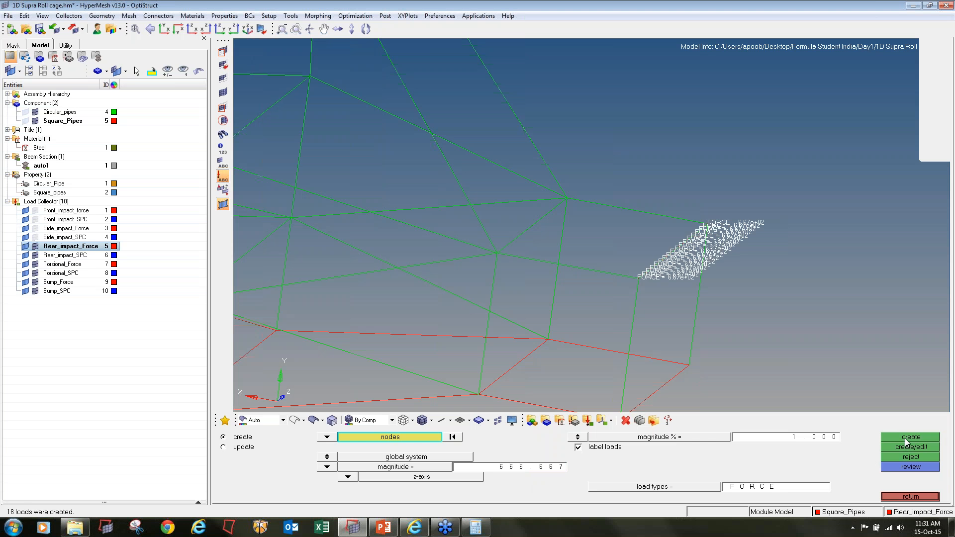
{"action": "scroll", "coordinate": [588, 246], "scroll_direction": "up", "scroll_amount": 8}
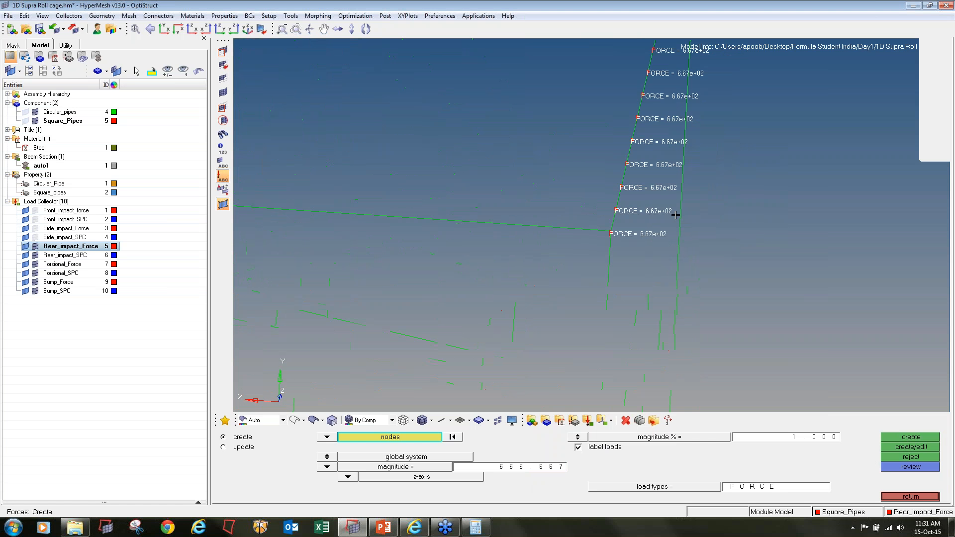
{"action": "scroll", "coordinate": [592, 243], "scroll_direction": "up", "scroll_amount": 4}
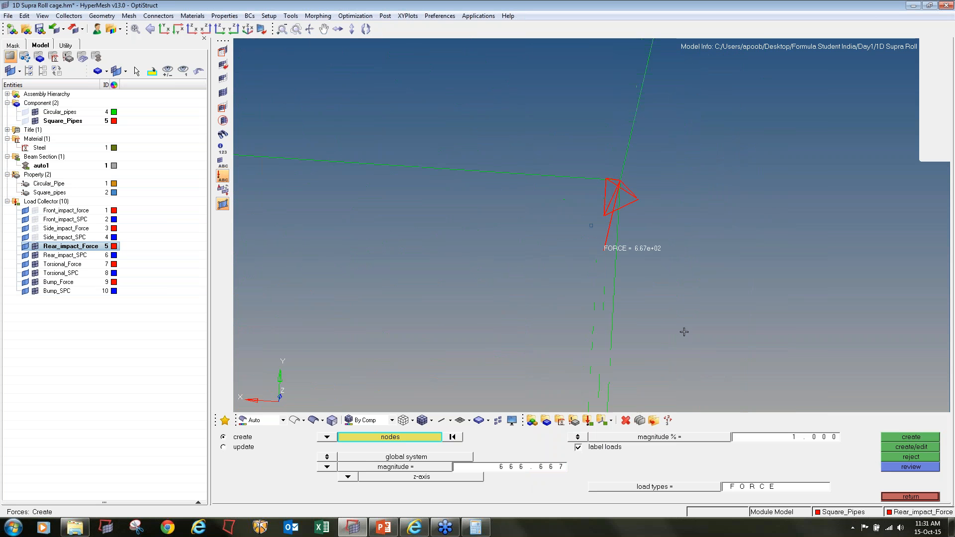
{"action": "left_click", "coordinate": [906, 456]}
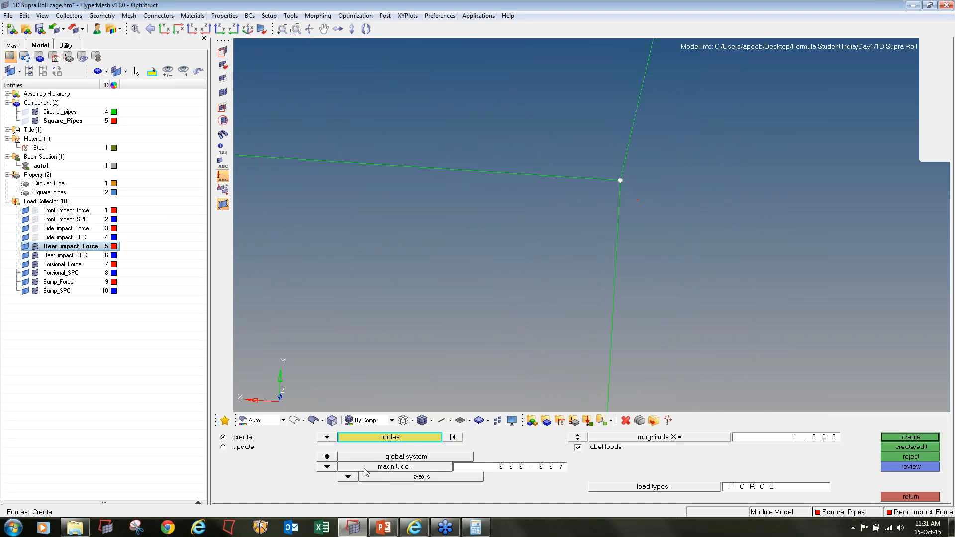
Set the force direction to the x-axis and create the forces on the upper rear cross tube nodes
{"action": "left_click", "coordinate": [348, 477]}
{"action": "left_click", "coordinate": [348, 447]}
{"action": "left_click", "coordinate": [908, 441]}
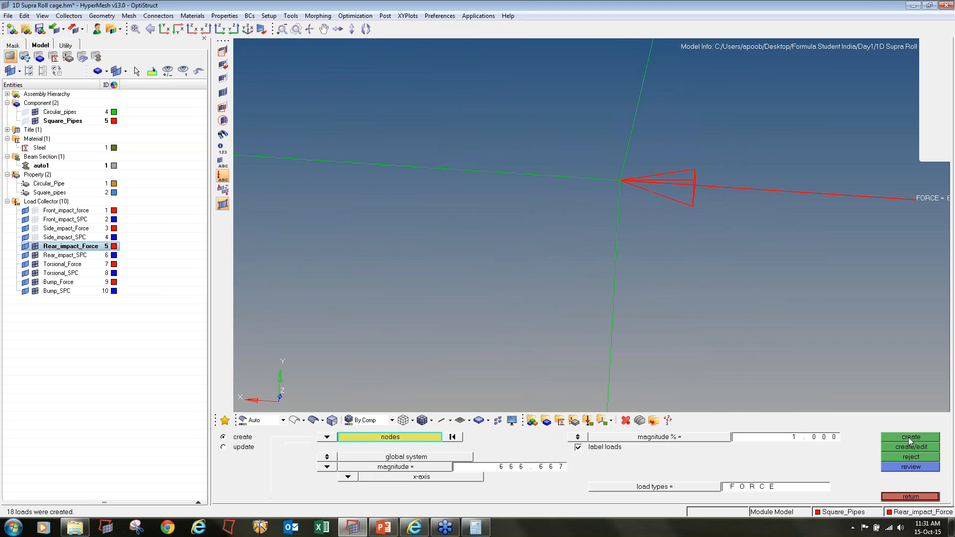
{"action": "scroll", "coordinate": [704, 253], "scroll_direction": "down", "scroll_amount": 10}
{"action": "scroll", "coordinate": [709, 260], "scroll_direction": "down", "scroll_amount": 5}
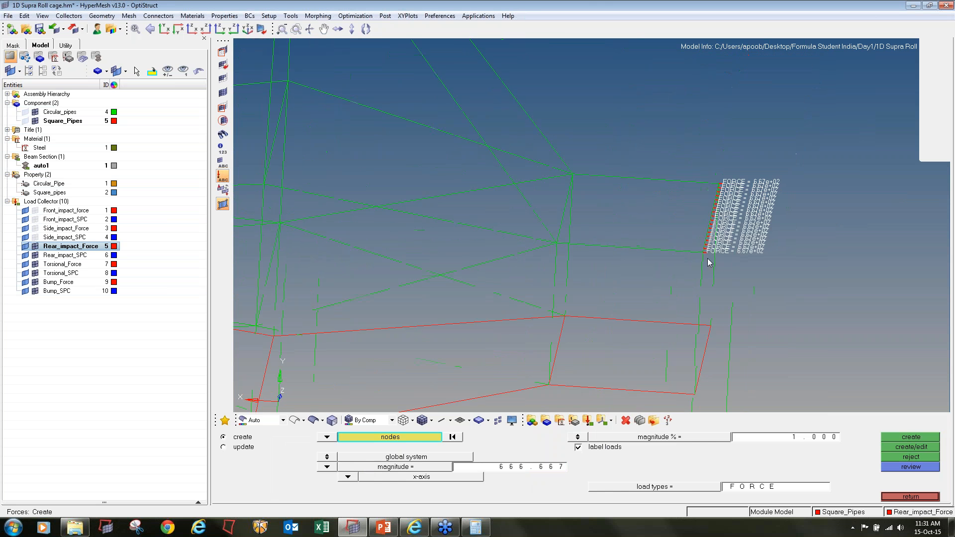
{"action": "left_click_drag", "start_coordinate": [710, 261], "coordinate": [726, 250], "text": "ctrl"}
{"action": "left_click", "coordinate": [910, 497]}
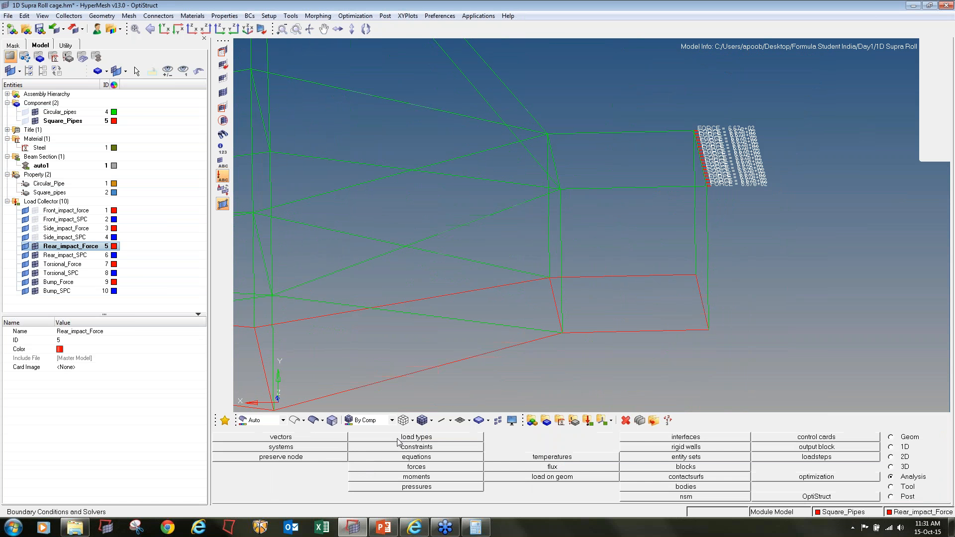
Make Rear_impact_SPC the current load collector, start creating constraints and select two nodes on each lower and upper rear rail
{"action": "right_click", "coordinate": [70, 255]}
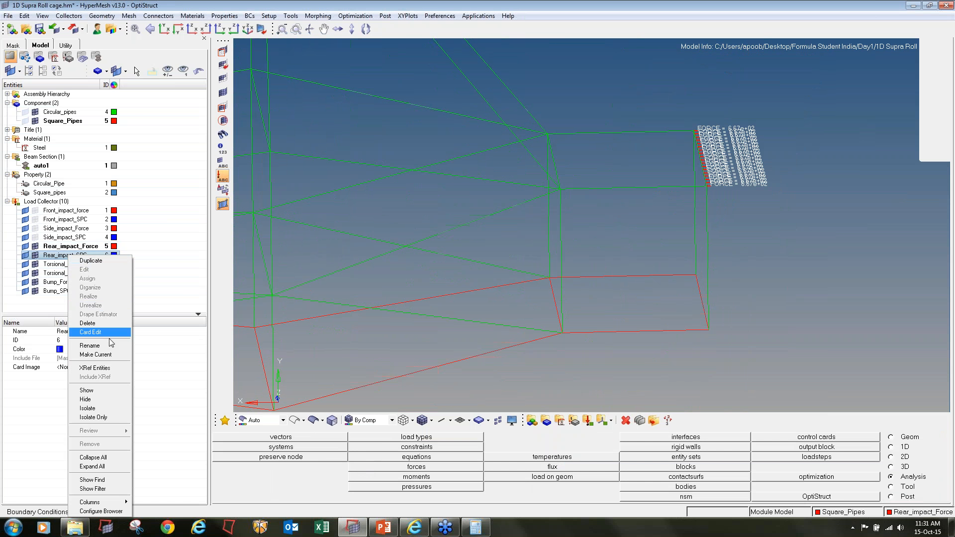
{"action": "left_click", "coordinate": [110, 355]}
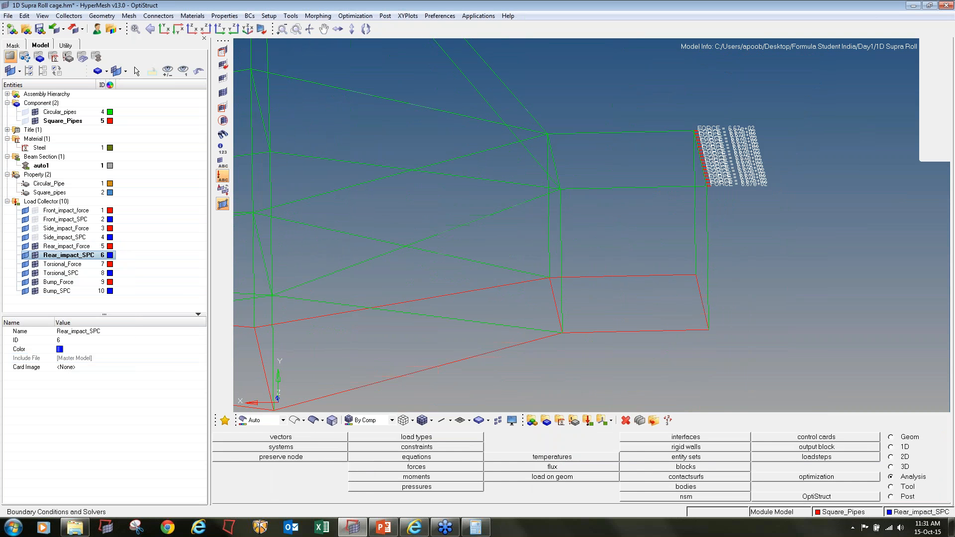
{"action": "left_click", "coordinate": [431, 449]}
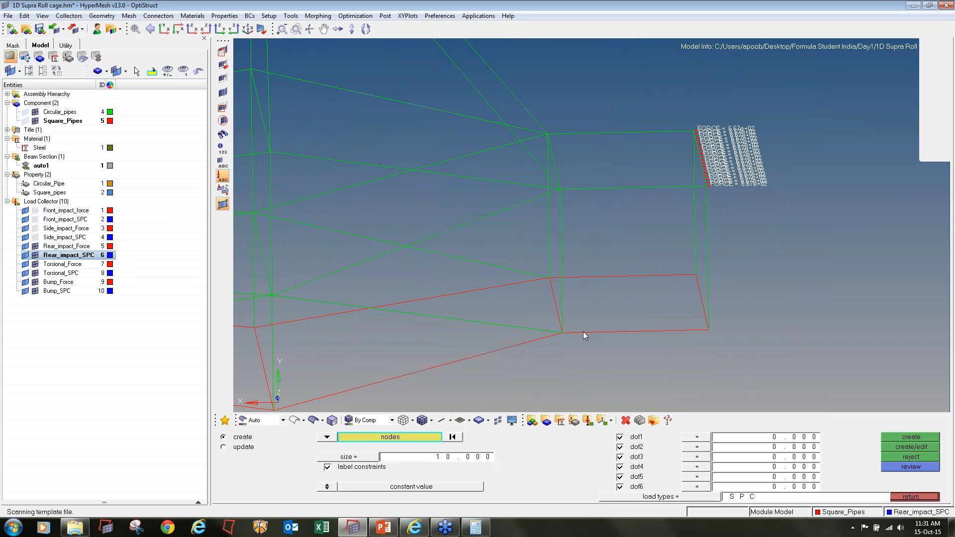
{"action": "left_click", "coordinate": [599, 332]}
{"action": "left_click", "coordinate": [672, 331]}
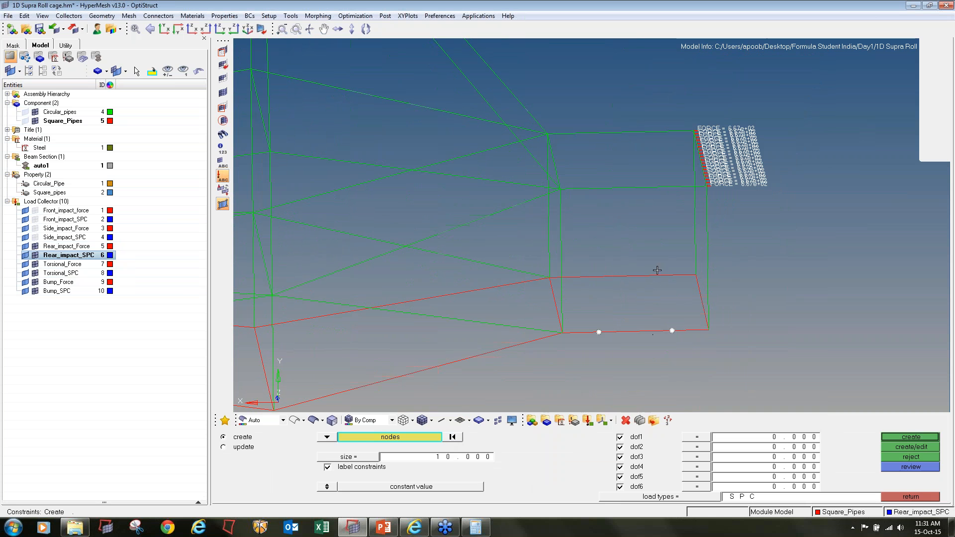
{"action": "left_click", "coordinate": [587, 275]}
{"action": "left_click", "coordinate": [586, 188]}
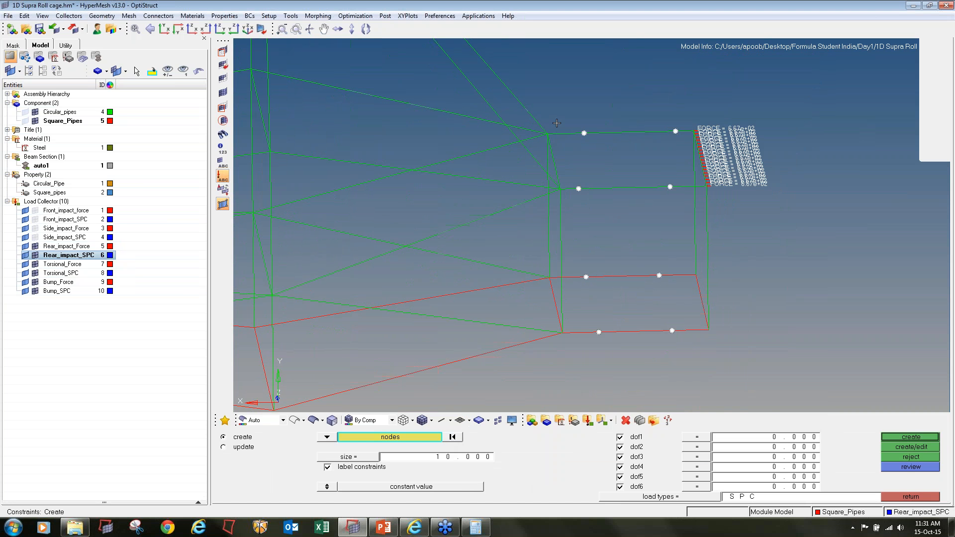
Deselect the four upper rail nodes and create SPC constraints with only dof2 on the four lower rear rail nodes
{"action": "right_click_drag", "start_coordinate": [557, 123], "coordinate": [716, 199], "text": "shift"}
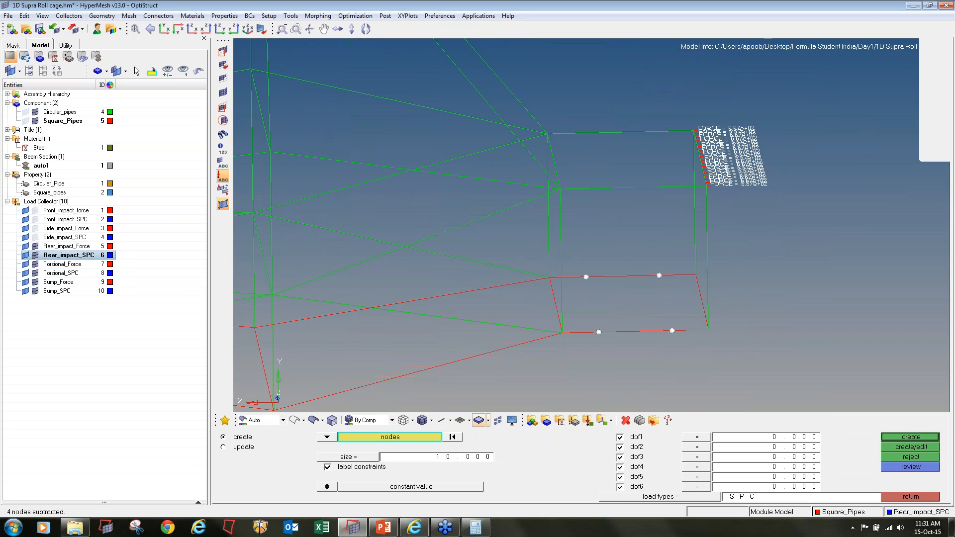
{"action": "left_click", "coordinate": [622, 438]}
{"action": "left_click", "coordinate": [622, 458]}
{"action": "left_click", "coordinate": [621, 477]}
{"action": "left_click", "coordinate": [621, 487]}
{"action": "left_click", "coordinate": [910, 437]}
Select two nodes on each lower front rail and two on the near-side upper front rail for constraints
{"action": "scroll", "coordinate": [596, 271], "scroll_direction": "down", "scroll_amount": 2}
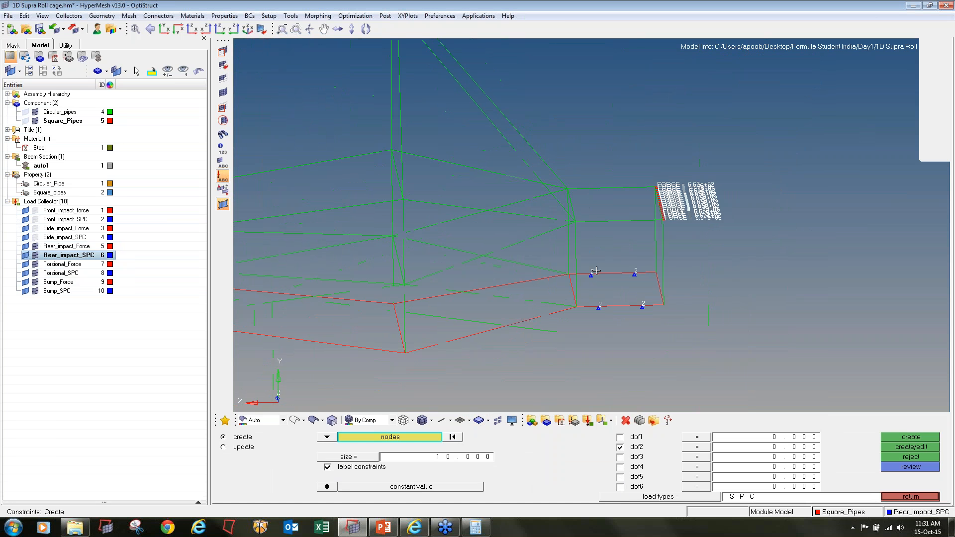
{"action": "scroll", "coordinate": [596, 271], "scroll_direction": "down", "scroll_amount": 3, "text": "ctrl"}
{"action": "right_click_drag", "start_coordinate": [264, 275], "coordinate": [530, 267], "text": "ctrl"}
{"action": "scroll", "coordinate": [429, 297], "scroll_direction": "up", "scroll_amount": 4, "text": "ctrl"}
{"action": "left_click", "coordinate": [472, 281]}
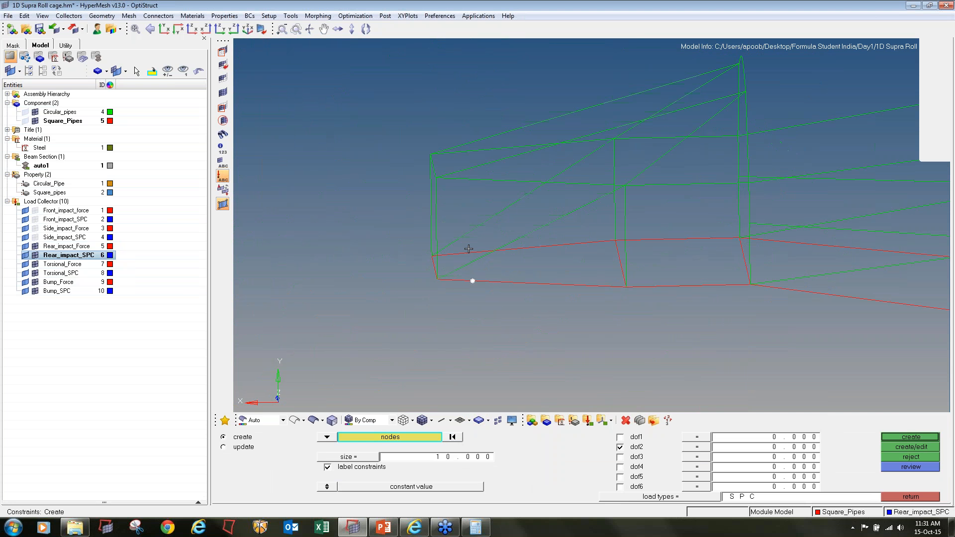
{"action": "left_click", "coordinate": [576, 288]}
{"action": "left_click", "coordinate": [478, 182]}
{"action": "left_click", "coordinate": [581, 183]}
Add two nodes on the far-side upper front rail and create SPC constraints with all six degrees of freedom on the selection
{"action": "scroll", "coordinate": [563, 184], "scroll_direction": "down", "scroll_amount": 2}
{"action": "left_click_drag", "start_coordinate": [600, 185], "coordinate": [590, 224], "text": "ctrl"}
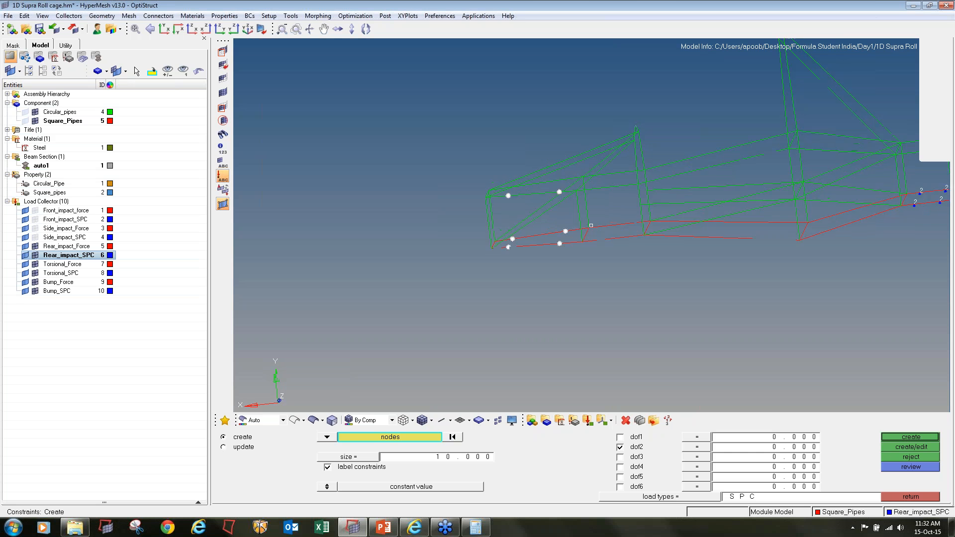
{"action": "scroll", "coordinate": [513, 189], "scroll_direction": "up", "scroll_amount": 4, "text": "ctrl"}
{"action": "left_click_drag", "start_coordinate": [501, 193], "coordinate": [493, 183], "text": "ctrl"}
{"action": "left_click", "coordinate": [484, 186]}
{"action": "left_click", "coordinate": [705, 155]}
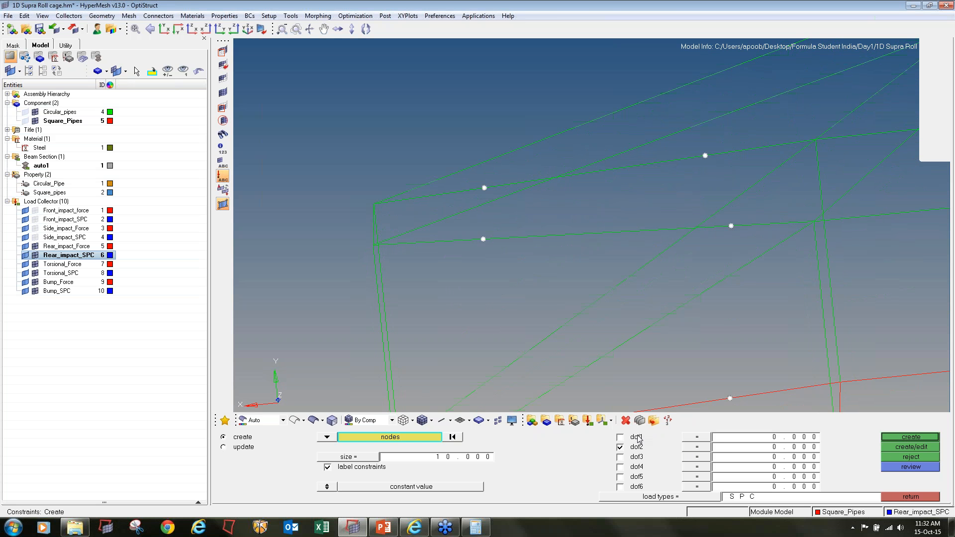
{"action": "left_click", "coordinate": [634, 457]}
{"action": "left_click", "coordinate": [633, 478]}
{"action": "left_click", "coordinate": [635, 487]}
{"action": "left_click", "coordinate": [883, 439]}
{"action": "scroll", "coordinate": [577, 226], "scroll_direction": "down", "scroll_amount": 5}
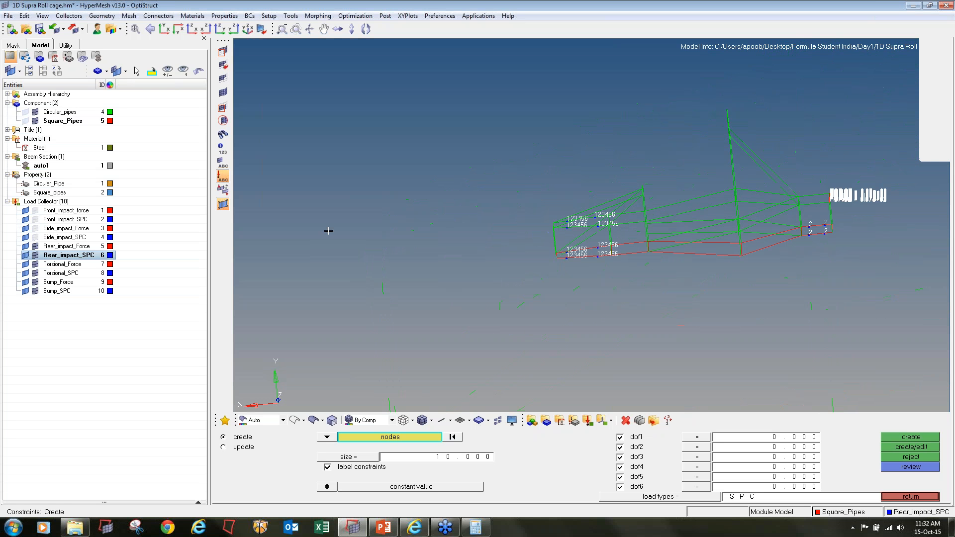
Hide the rear impact force and SPC loads and make Torsional_Force the current load collector
{"action": "left_click", "coordinate": [36, 247]}
{"action": "left_click", "coordinate": [35, 256]}
{"action": "right_click", "coordinate": [61, 264]}
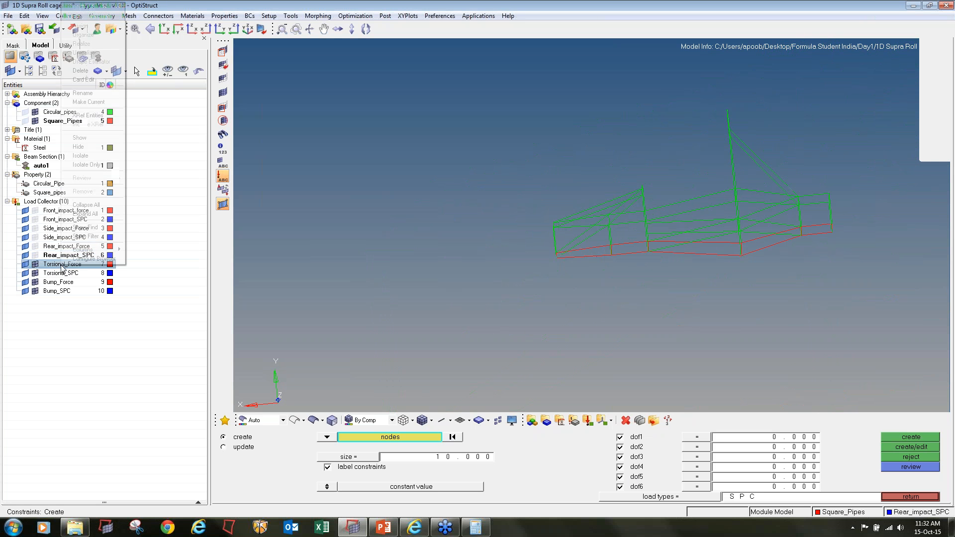
{"action": "left_click", "coordinate": [89, 101]}
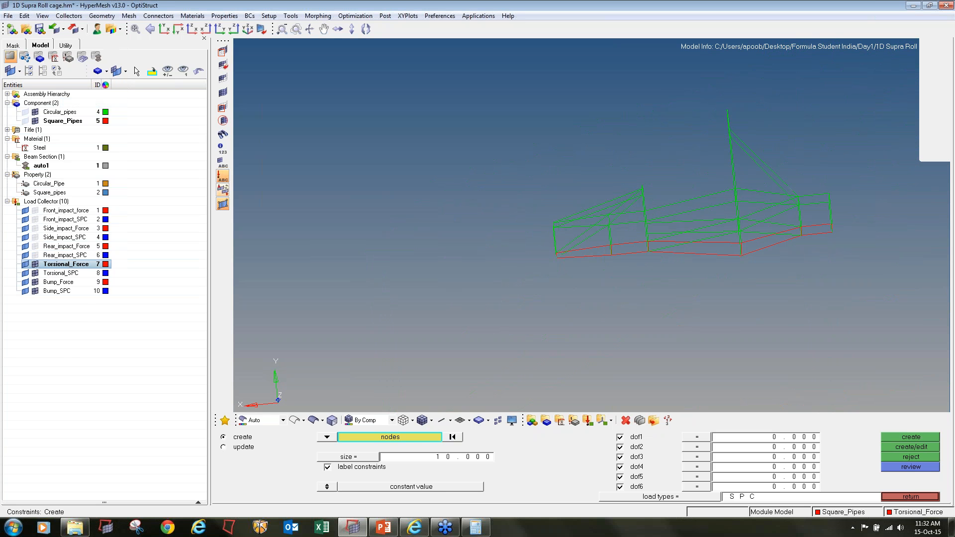
{"action": "left_click", "coordinate": [906, 495]}
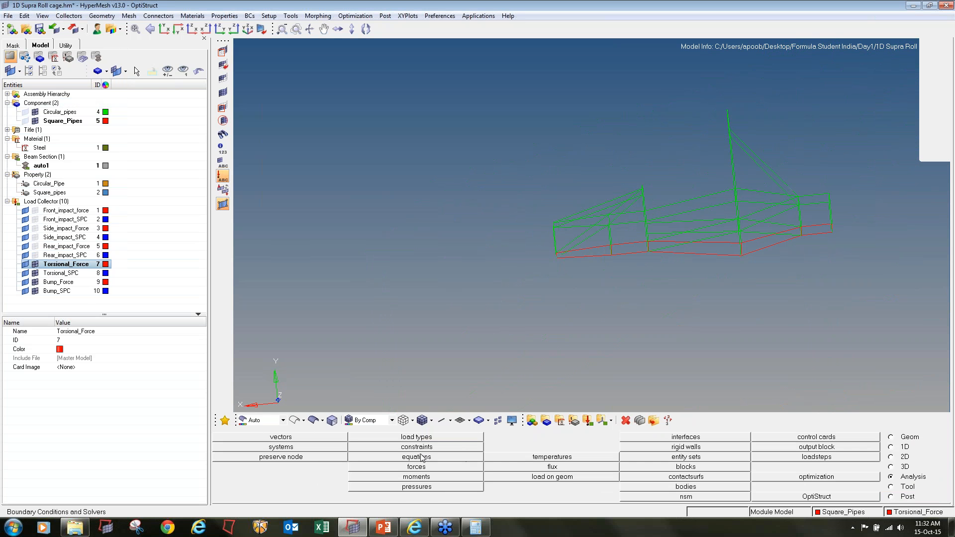
Start creating torsional forces and select four nodes on the near-side front rails, two upper and two lower
{"action": "left_click", "coordinate": [416, 467]}
{"action": "scroll", "coordinate": [588, 271], "scroll_direction": "up", "scroll_amount": 5}
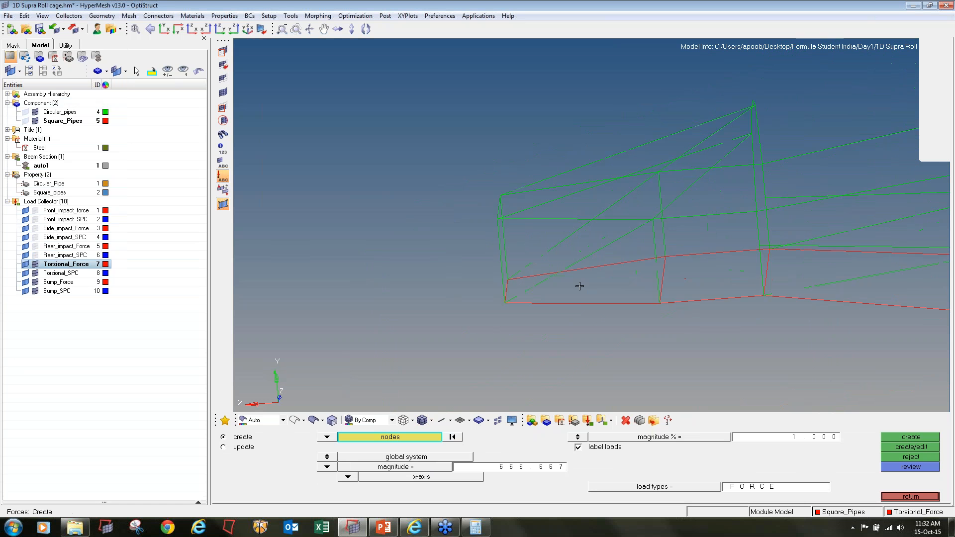
{"action": "left_click_drag", "start_coordinate": [617, 282], "coordinate": [620, 255], "text": "ctrl"}
{"action": "scroll", "coordinate": [538, 249], "scroll_direction": "up", "scroll_amount": 4}
{"action": "left_click", "coordinate": [539, 238]}
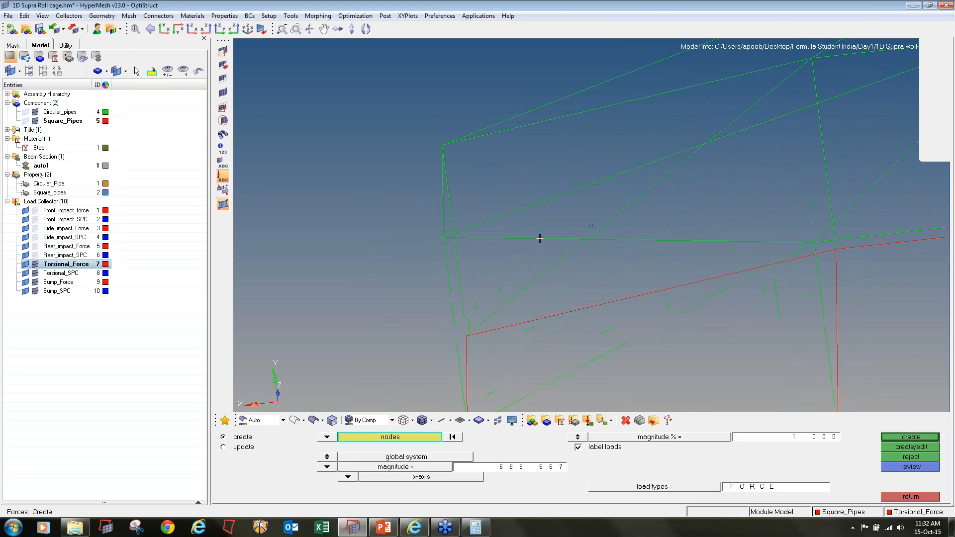
{"action": "scroll", "coordinate": [539, 238], "scroll_direction": "down", "scroll_amount": 4}
{"action": "scroll", "coordinate": [610, 238], "scroll_direction": "up", "scroll_amount": 2}
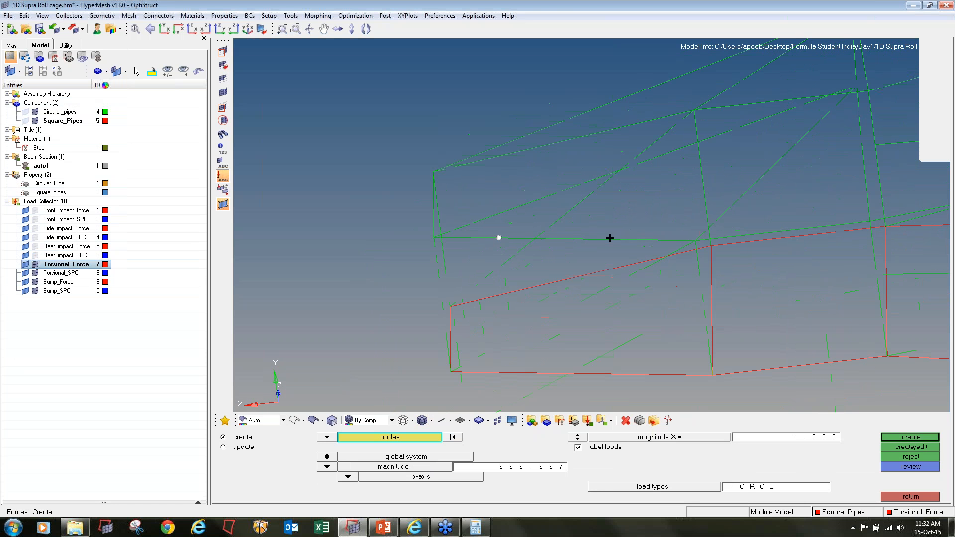
{"action": "left_click", "coordinate": [498, 373]}
Create forces of magnitude 2500 along the y-axis on the four selected near-side nodes
{"action": "left_click", "coordinate": [521, 470]}
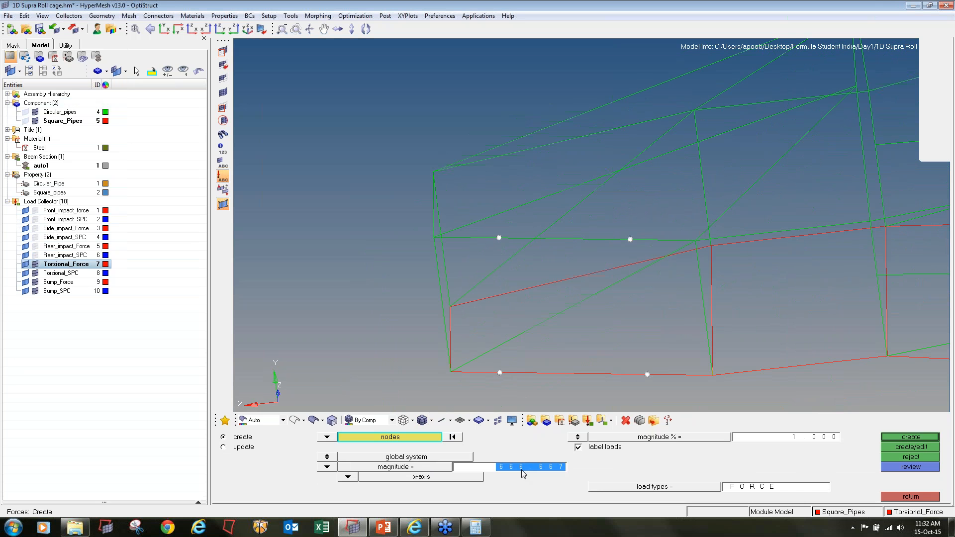
{"action": "type", "text": "2500.000"}
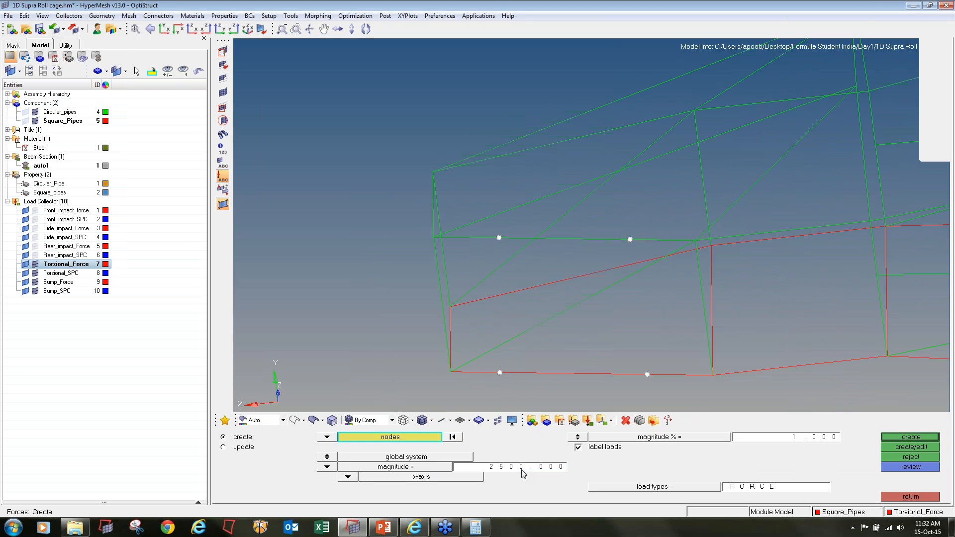
{"action": "left_click", "coordinate": [347, 477]}
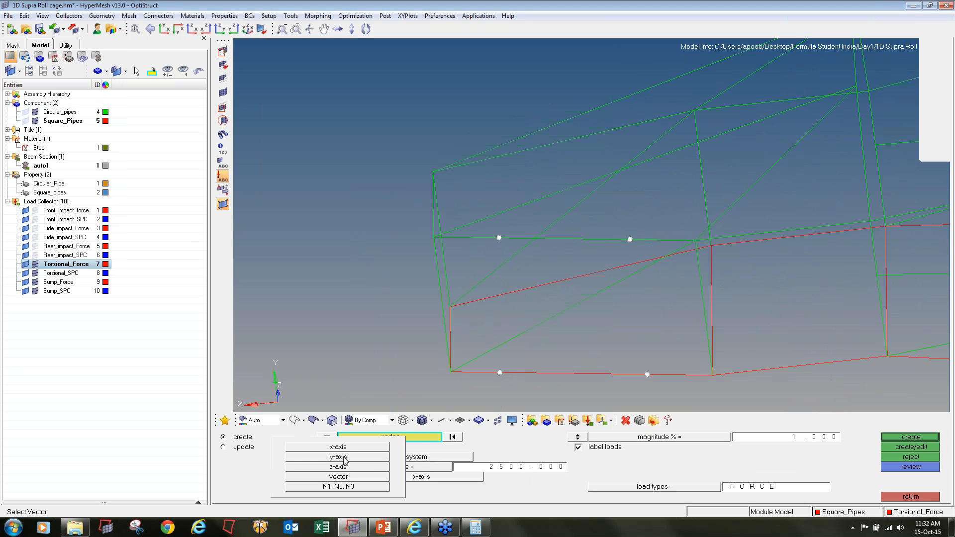
{"action": "left_click", "coordinate": [338, 457]}
{"action": "left_click", "coordinate": [920, 437]}
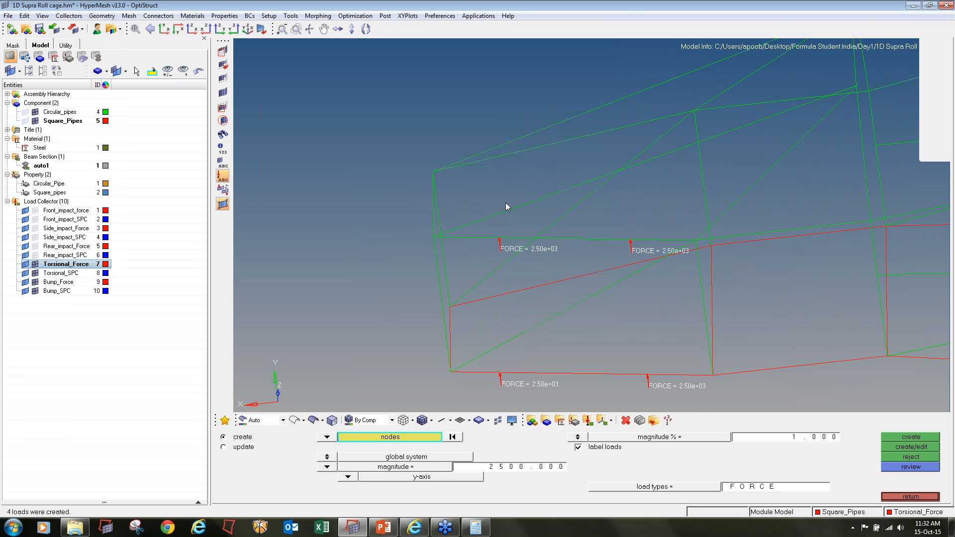
Select four nodes on the far-side upper and lower front rails and create forces of magnitude -2500 along the y-axis on them
{"action": "scroll", "coordinate": [506, 203], "scroll_direction": "down", "scroll_amount": 4, "text": "ctrl"}
{"action": "mouse_move", "coordinate": [591, 225]}
{"action": "left_mouse_down", "text": "ctrl"}
{"action": "mouse_move", "coordinate": [610, 207]}
{"action": "mouse_move", "coordinate": [612, 226]}
{"action": "mouse_move", "coordinate": [596, 225]}
{"action": "left_mouse_up", "text": "ctrl"}
{"action": "scroll", "coordinate": [535, 157], "scroll_direction": "up", "scroll_amount": 4, "text": "ctrl"}
{"action": "left_click", "coordinate": [526, 180]}
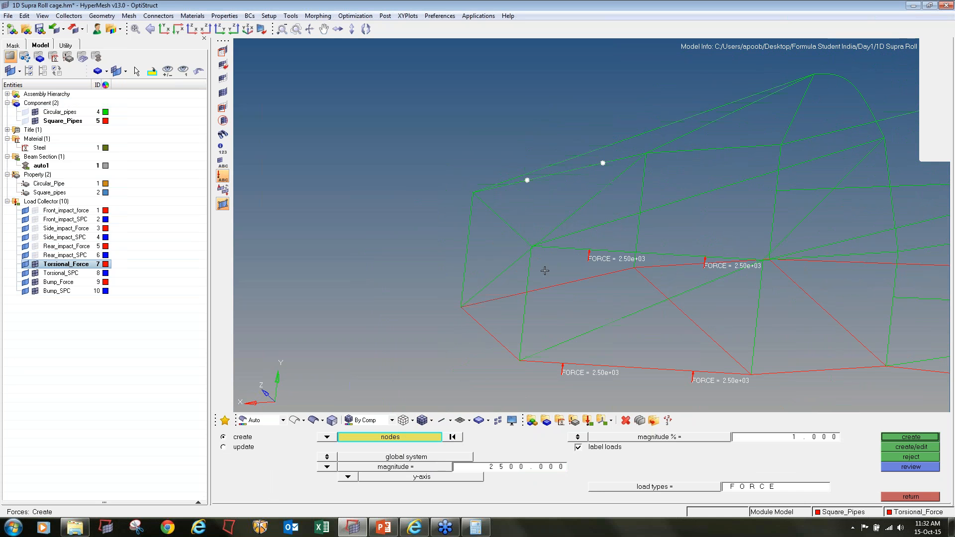
{"action": "left_click", "coordinate": [512, 295]}
{"action": "left_click", "coordinate": [521, 470]}
{"action": "type", "text": "-2"}
{"action": "left_click", "coordinate": [910, 437]}
{"action": "scroll", "coordinate": [506, 196], "scroll_direction": "down", "scroll_amount": 4, "text": "ctrl"}
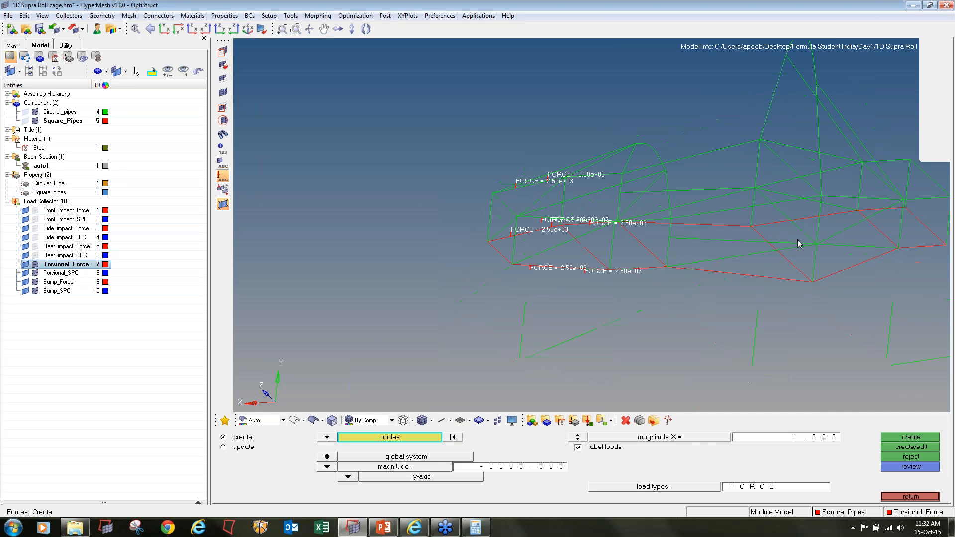
Make Torsional_SPC the current load collector
{"action": "right_click_drag", "start_coordinate": [800, 243], "coordinate": [545, 248], "text": "ctrl"}
{"action": "left_click", "coordinate": [56, 275]}
{"action": "right_click", "coordinate": [56, 278]}
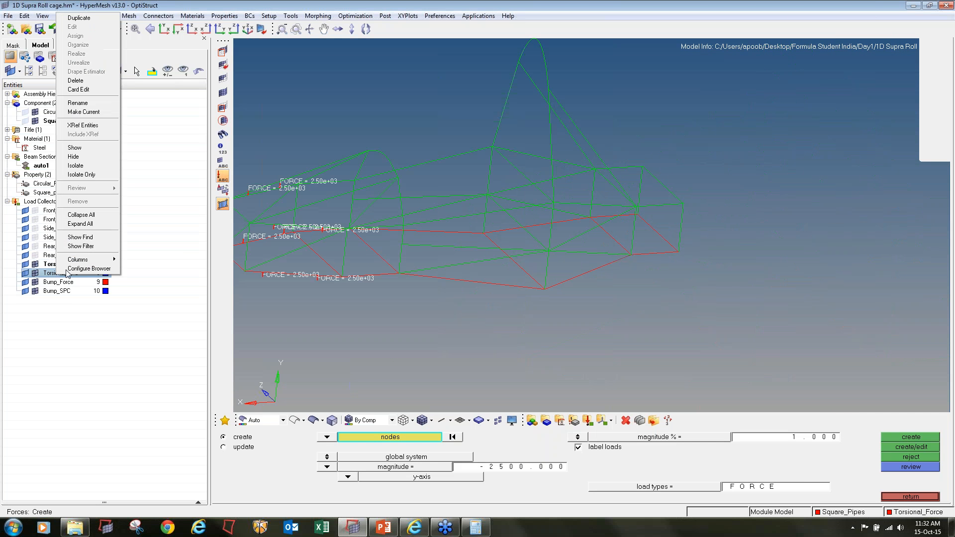
{"action": "left_click", "coordinate": [75, 112]}
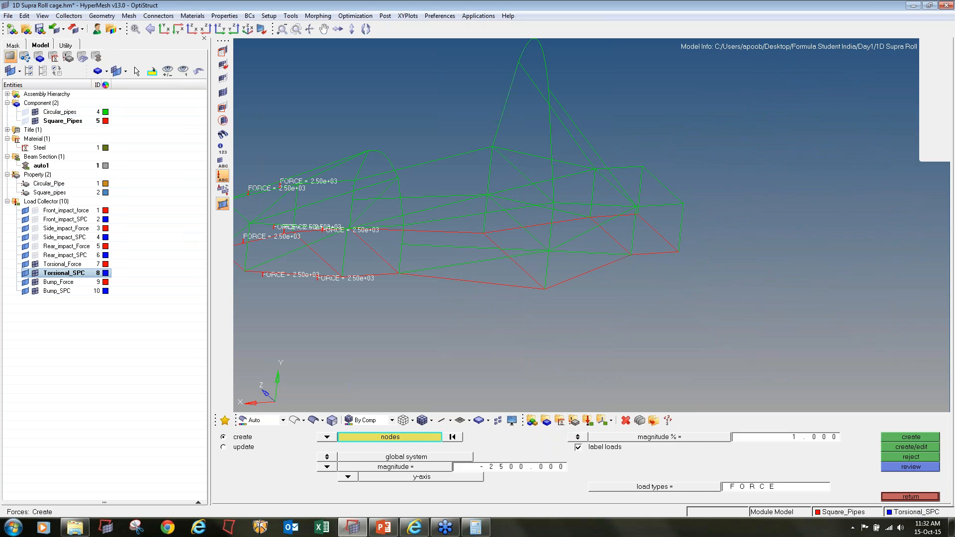
Create SPC constraints on dof1 to dof6 at eight nodes, two on each upper and lower rear rail of both sides
{"action": "left_click", "coordinate": [898, 494]}
{"action": "left_click", "coordinate": [417, 454]}
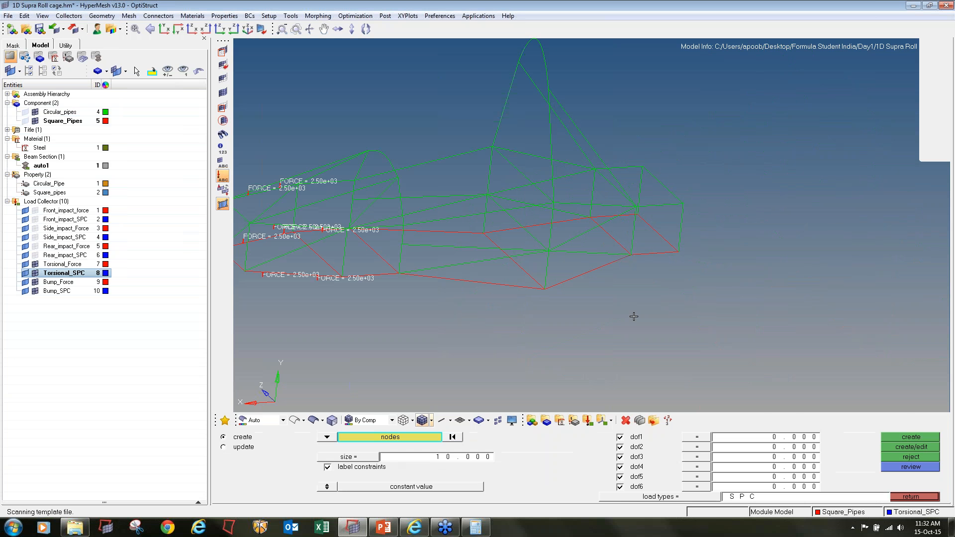
{"action": "left_click_drag", "start_coordinate": [634, 317], "coordinate": [592, 296], "text": "ctrl"}
{"action": "scroll", "coordinate": [661, 258], "scroll_direction": "up", "scroll_amount": 5, "text": "ctrl"}
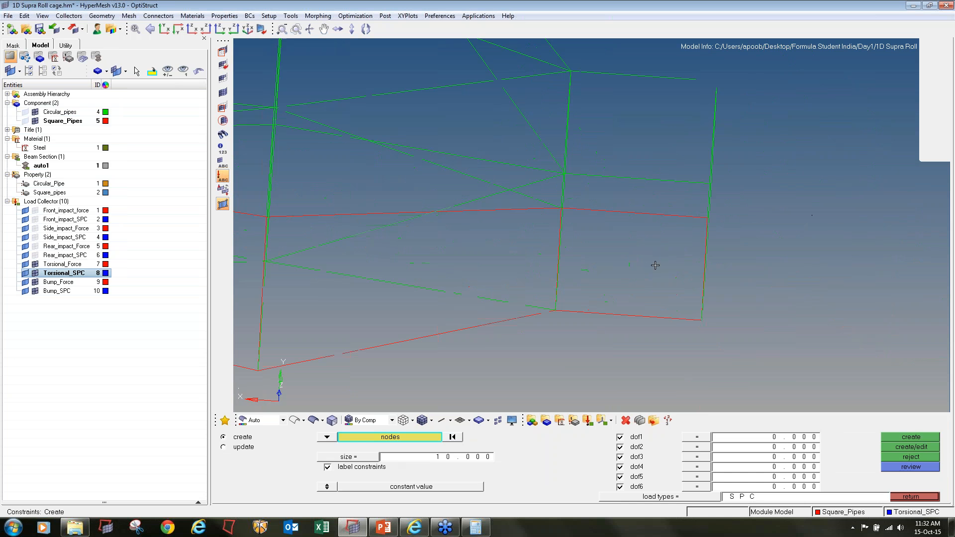
{"action": "left_click", "coordinate": [585, 311]}
{"action": "left_click", "coordinate": [675, 317]}
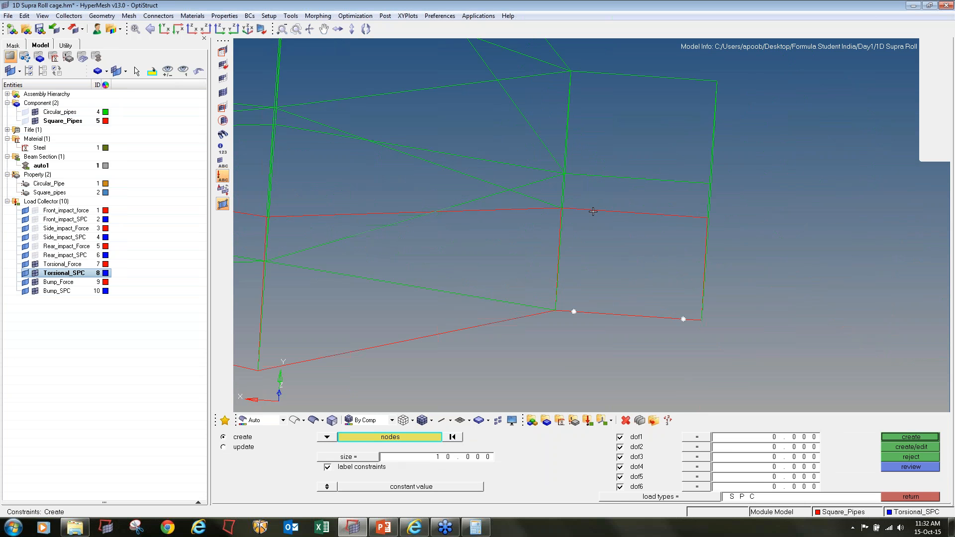
{"action": "left_click", "coordinate": [591, 177]}
{"action": "left_click", "coordinate": [675, 75]}
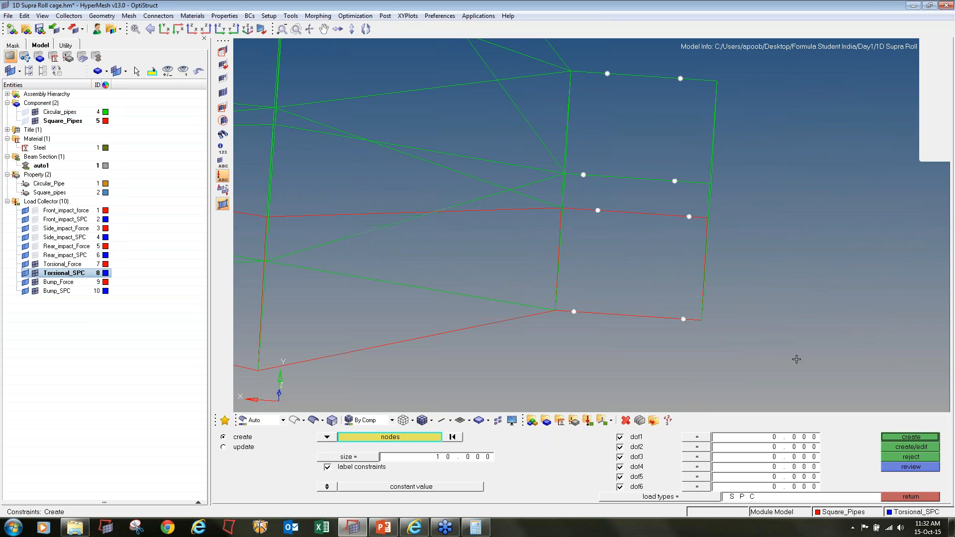
{"action": "left_click", "coordinate": [897, 434]}
{"action": "left_click", "coordinate": [903, 497]}
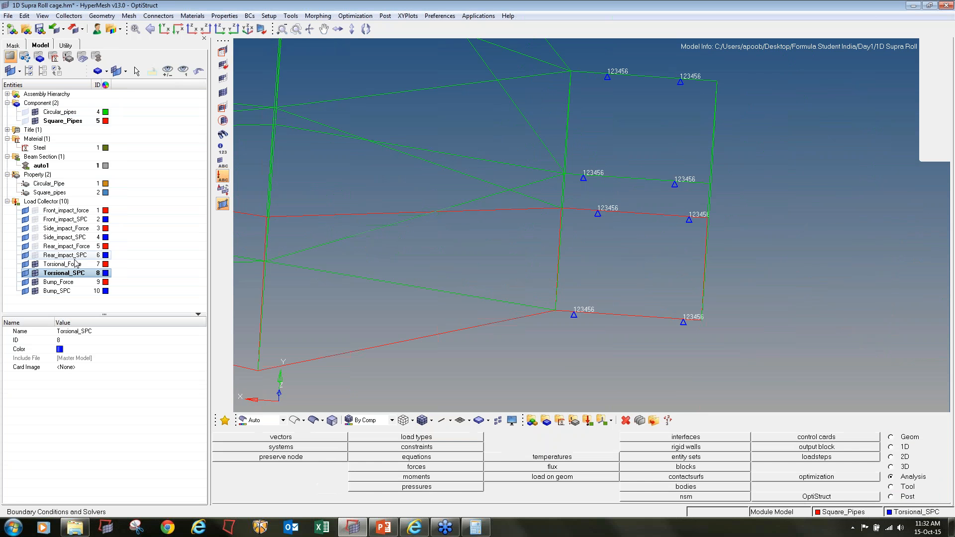
Hide the torsional force and SPC loads and make Bump_Force the current load collector
{"action": "left_click", "coordinate": [35, 265]}
{"action": "left_click", "coordinate": [35, 273]}
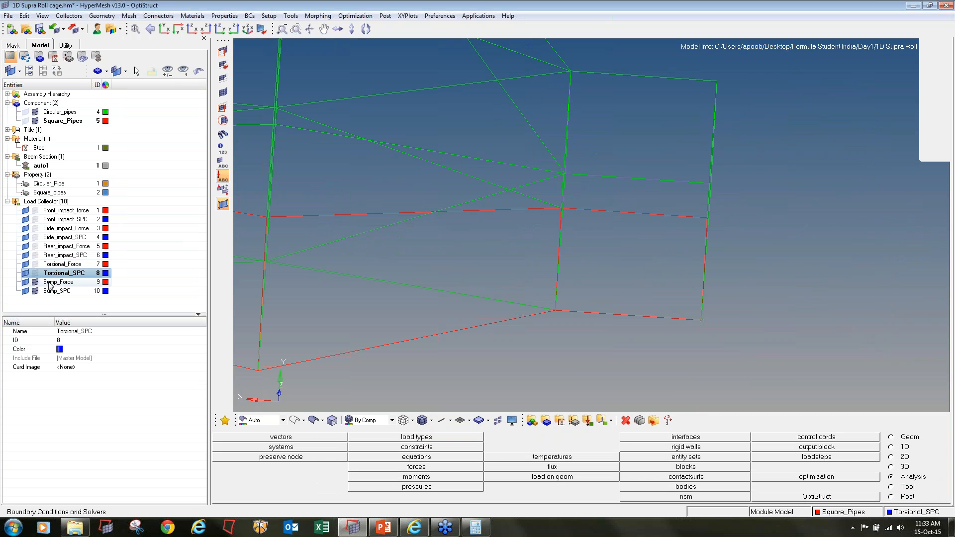
{"action": "right_click", "coordinate": [50, 283]}
{"action": "left_click", "coordinate": [75, 119]}
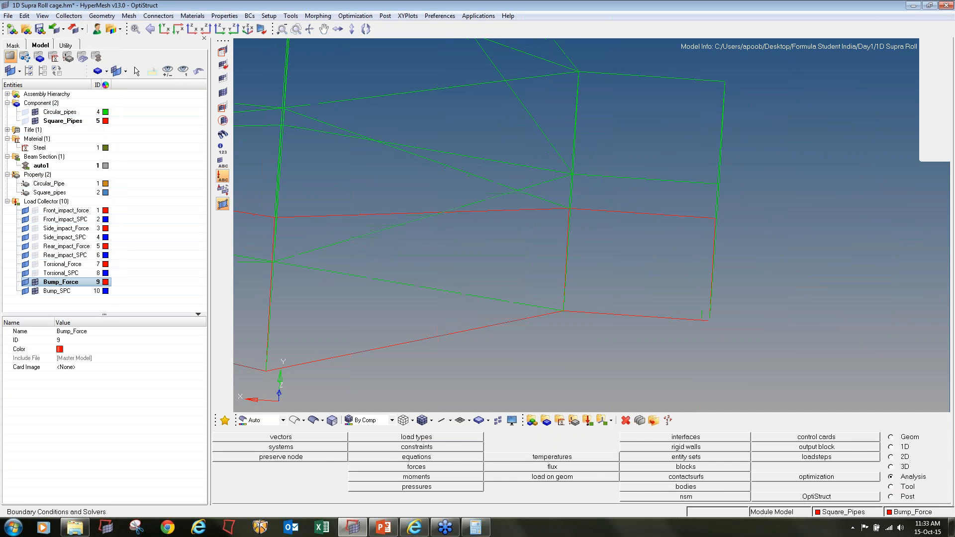
Create forces of magnitude 1250 along the y-axis on eight nodes of the upper and lower front rails on both sides
{"action": "key", "text": "f"}
{"action": "left_click", "coordinate": [418, 468]}
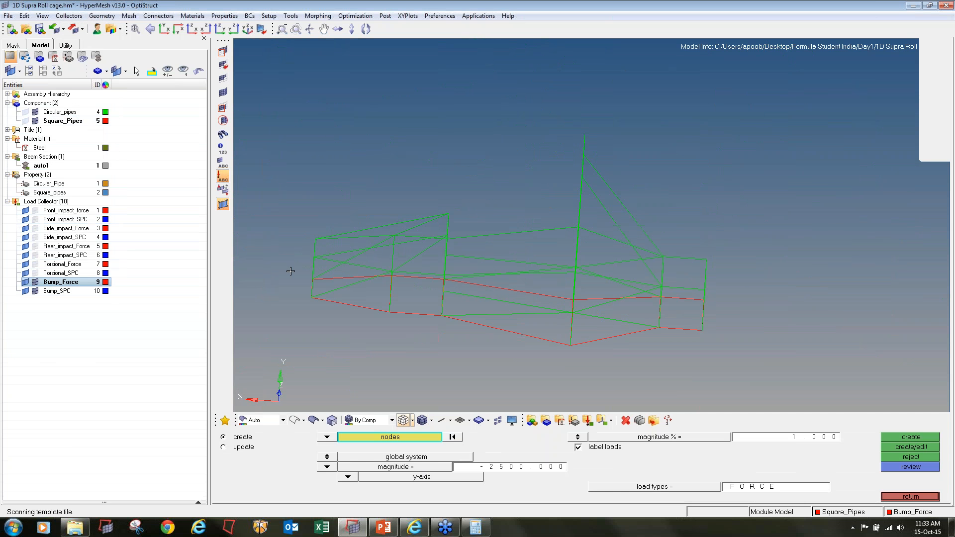
{"action": "scroll", "coordinate": [347, 324], "scroll_direction": "up", "scroll_amount": 2}
{"action": "left_click", "coordinate": [342, 320]}
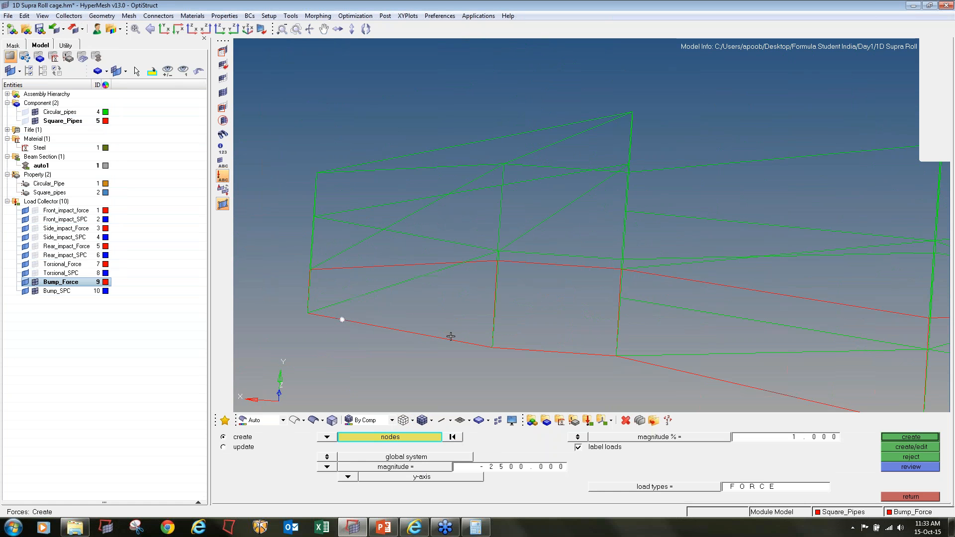
{"action": "left_click", "coordinate": [347, 266]}
{"action": "scroll", "coordinate": [346, 266], "scroll_direction": "down", "scroll_amount": 4}
{"action": "mouse_move", "coordinate": [349, 264]}
{"action": "left_mouse_down", "text": "ctrl"}
{"action": "mouse_move", "coordinate": [441, 246]}
{"action": "mouse_move", "coordinate": [449, 336]}
{"action": "mouse_move", "coordinate": [472, 334]}
{"action": "mouse_move", "coordinate": [467, 326]}
{"action": "left_mouse_up", "text": "ctrl"}
{"action": "scroll", "coordinate": [404, 243], "scroll_direction": "up", "scroll_amount": 5}
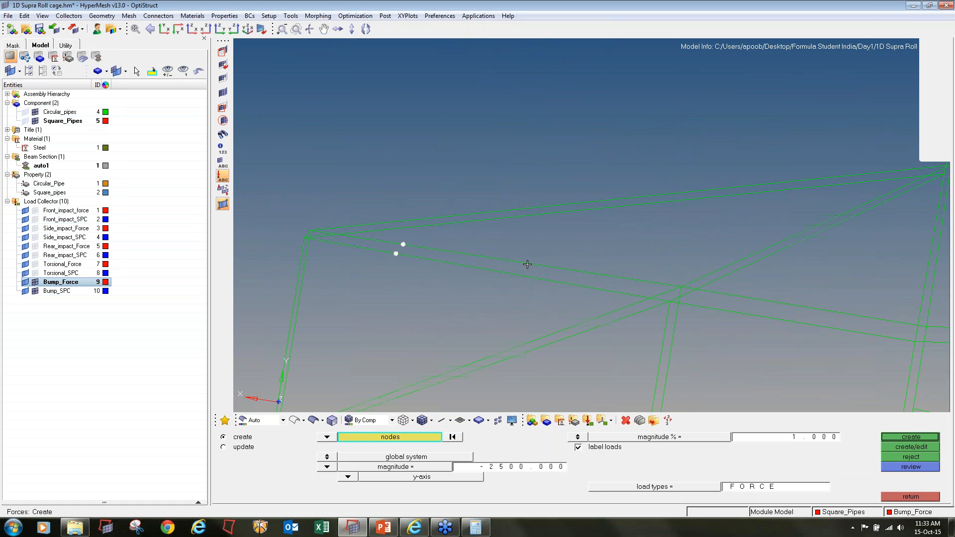
{"action": "left_click", "coordinate": [551, 468]}
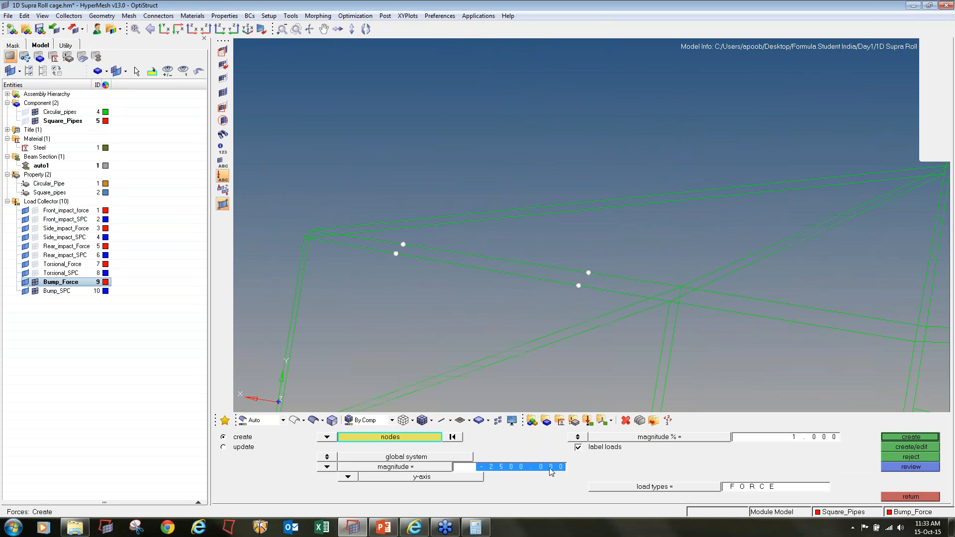
{"action": "type", "text": "12"}
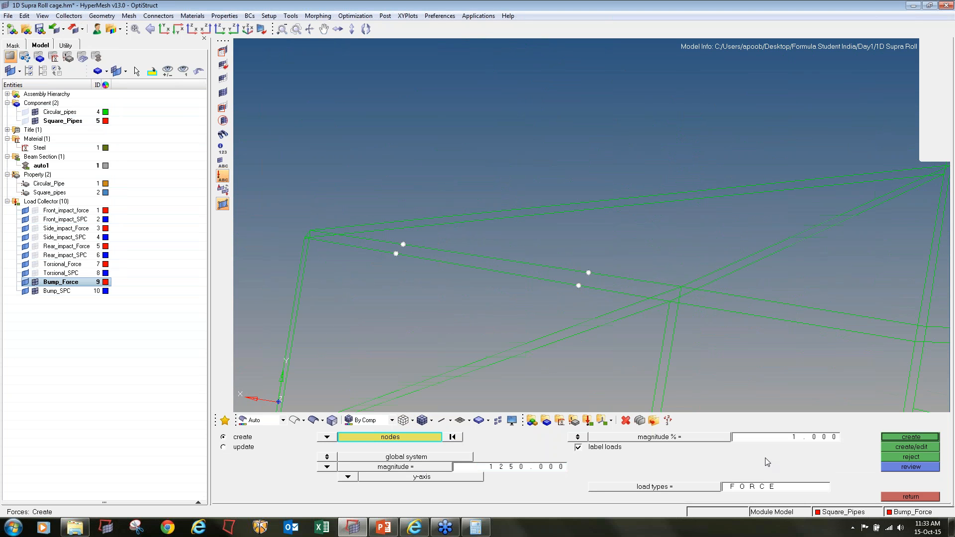
{"action": "left_click", "coordinate": [910, 437]}
Make Bump_SPC the current load collector
{"action": "scroll", "coordinate": [499, 229], "scroll_direction": "down", "scroll_amount": 4}
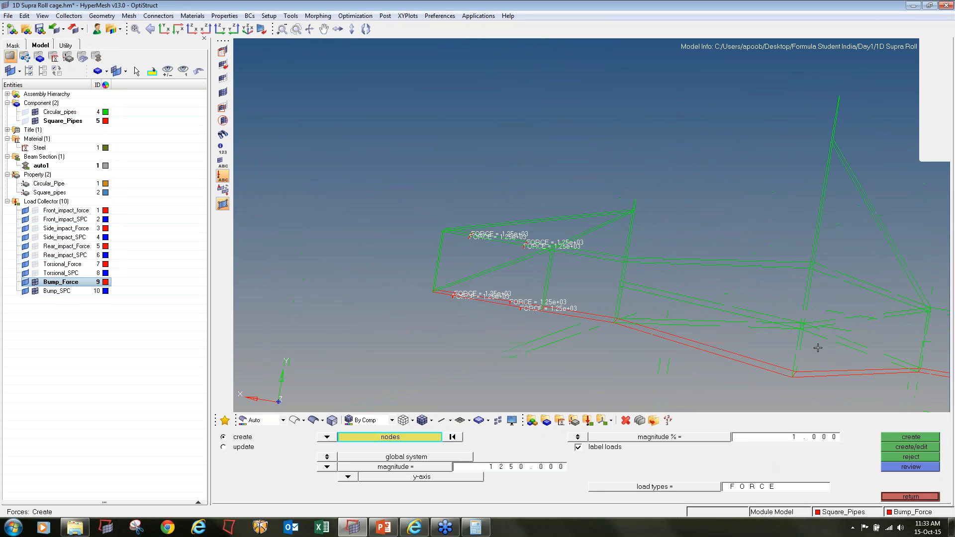
{"action": "right_click_drag", "start_coordinate": [818, 348], "coordinate": [506, 286], "text": "ctrl"}
{"action": "left_click", "coordinate": [57, 291]}
{"action": "right_click", "coordinate": [59, 291]}
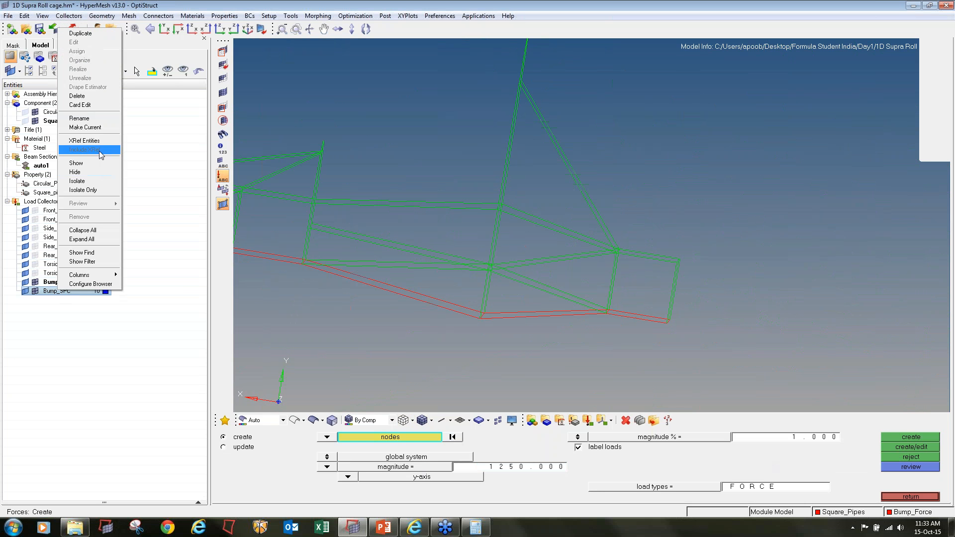
{"action": "left_click", "coordinate": [85, 127]}
Constrain dof1 to dof6 for the bump case at eight nodes, four on the lower and four on the upper rear rails
{"action": "left_click", "coordinate": [911, 496]}
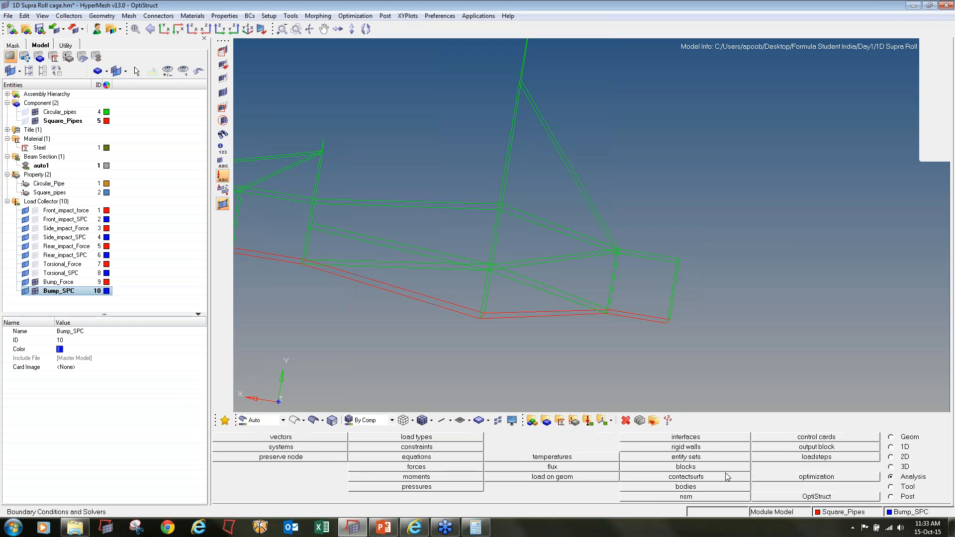
{"action": "left_click", "coordinate": [440, 449]}
{"action": "left_click", "coordinate": [612, 310]}
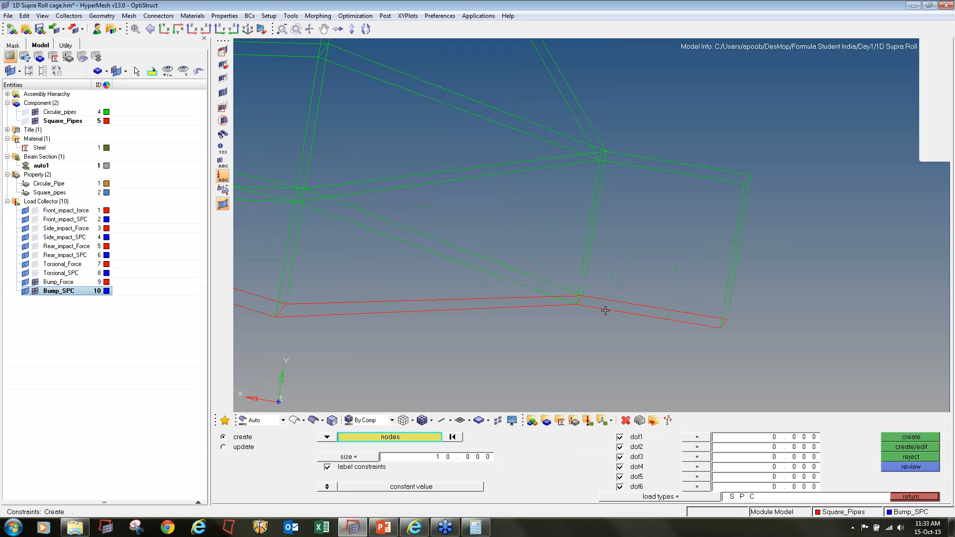
{"action": "left_click", "coordinate": [619, 302]}
{"action": "left_click", "coordinate": [673, 310]}
{"action": "left_click", "coordinate": [682, 323]}
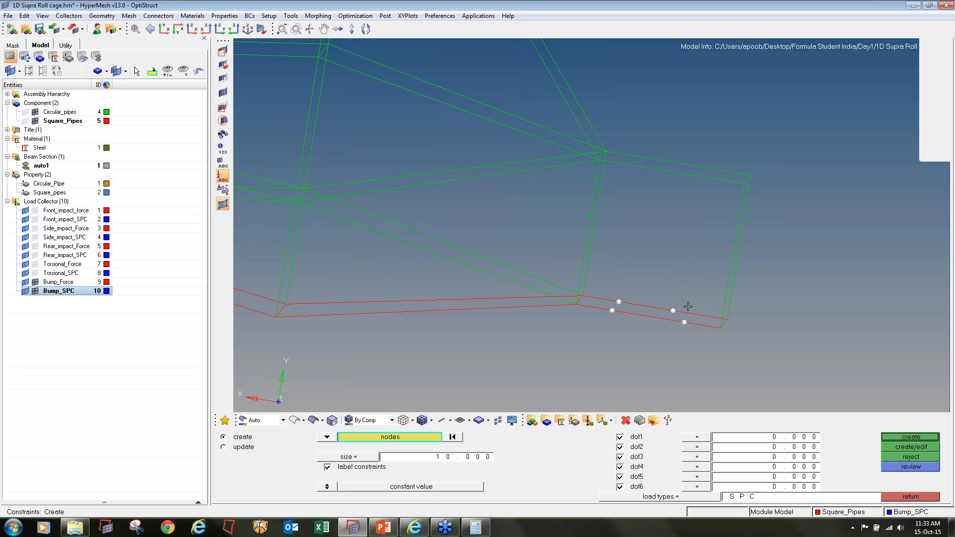
{"action": "right_click", "coordinate": [675, 309]}
{"action": "left_click", "coordinate": [697, 311]}
{"action": "left_click", "coordinate": [640, 159]}
{"action": "left_click", "coordinate": [636, 166]}
{"action": "left_click", "coordinate": [715, 169]}
{"action": "left_click", "coordinate": [707, 177]}
{"action": "left_click", "coordinate": [896, 437]}
{"action": "left_click", "coordinate": [902, 497]}
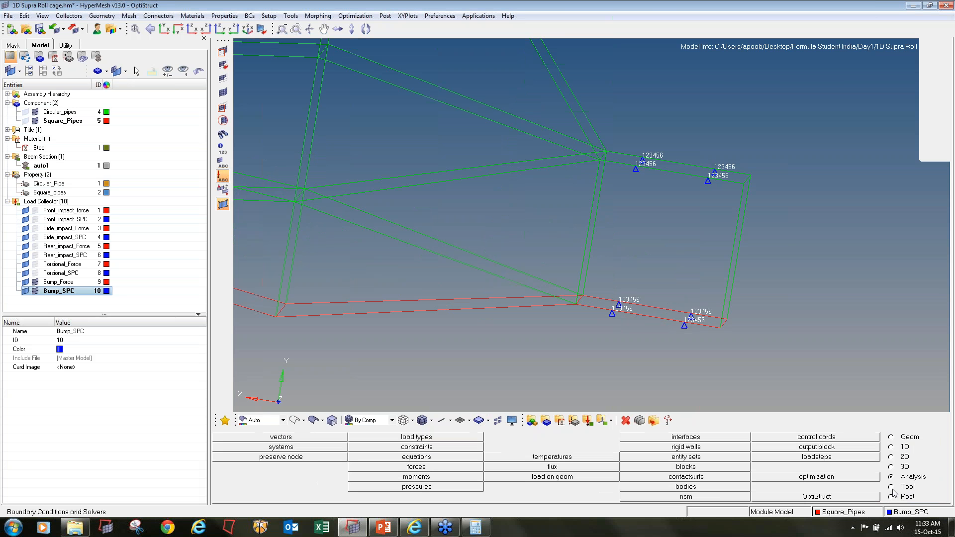
Show the hidden torsional and front, side and rear impact load collectors so every load and constraint is displayed on the roll cage
{"action": "right_click_drag", "start_coordinate": [408, 251], "coordinate": [628, 285], "text": "ctrl"}
{"action": "scroll", "coordinate": [612, 291], "scroll_direction": "down", "scroll_amount": 5, "text": "ctrl"}
{"action": "left_click_drag", "start_coordinate": [455, 312], "coordinate": [448, 334], "text": "ctrl"}
{"action": "right_click", "coordinate": [203, 251]}
{"action": "left_click", "coordinate": [35, 274]}
{"action": "left_click", "coordinate": [35, 264]}
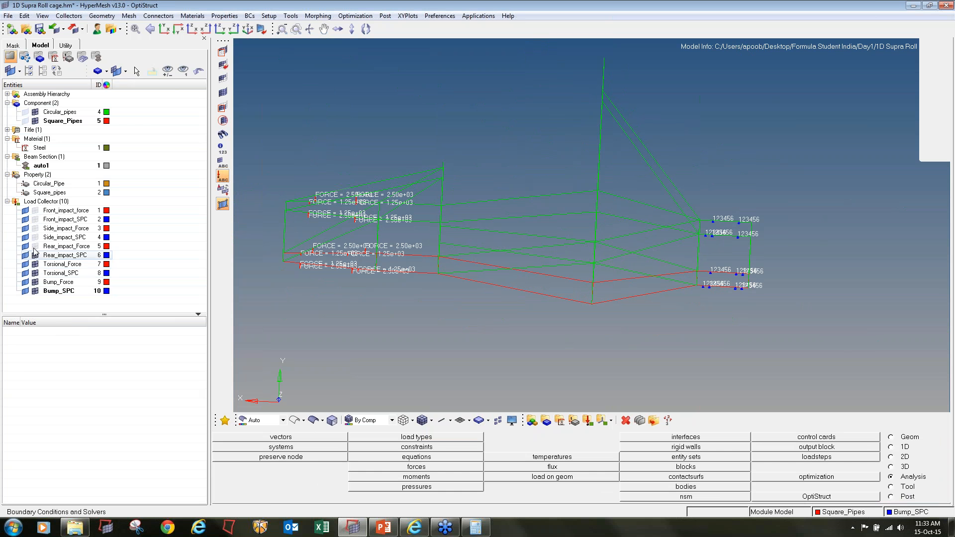
{"action": "left_click", "coordinate": [35, 237]}
{"action": "left_click", "coordinate": [35, 228]}
{"action": "left_click", "coordinate": [35, 211]}
{"action": "left_click", "coordinate": [35, 219]}
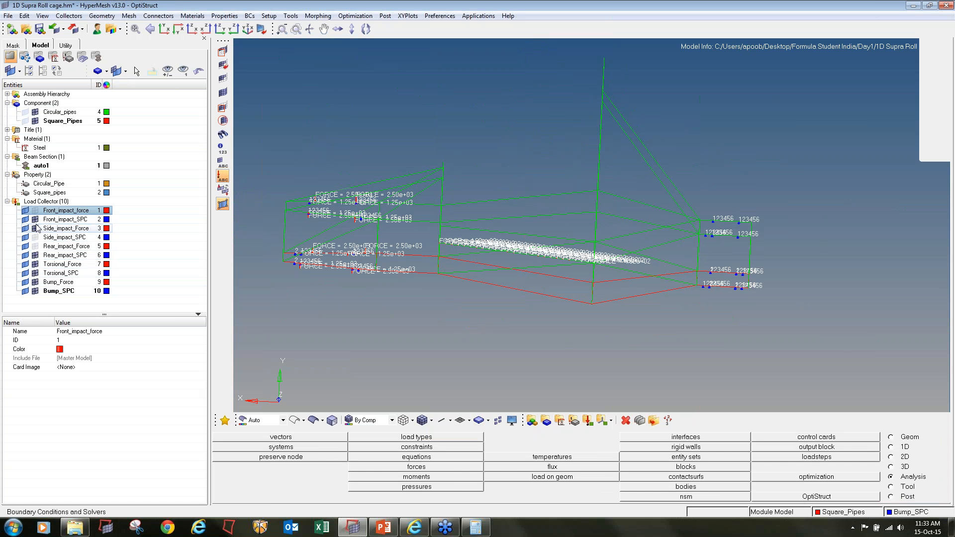
{"action": "left_click", "coordinate": [35, 237]}
{"action": "left_click", "coordinate": [35, 246]}
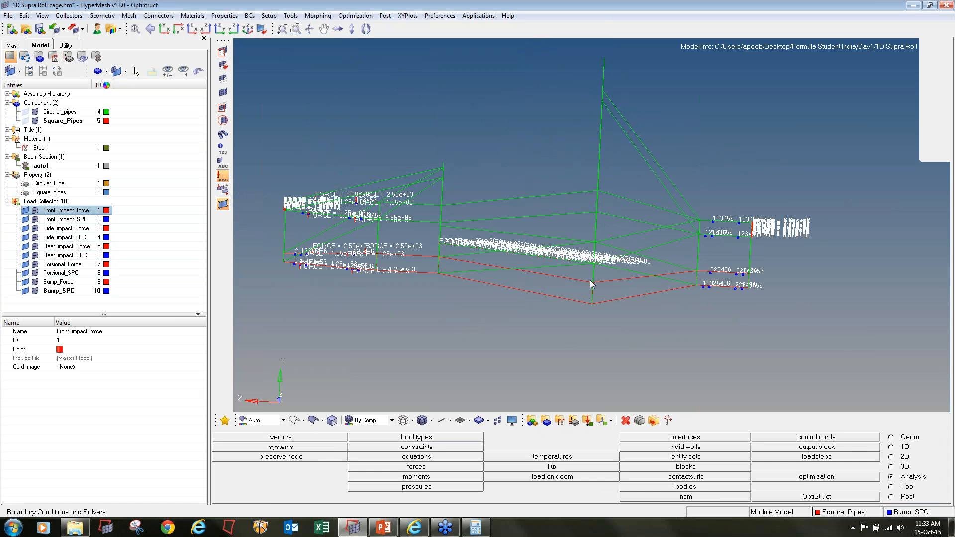
{"action": "left_click_drag", "start_coordinate": [592, 284], "coordinate": [666, 324], "text": "ctrl"}
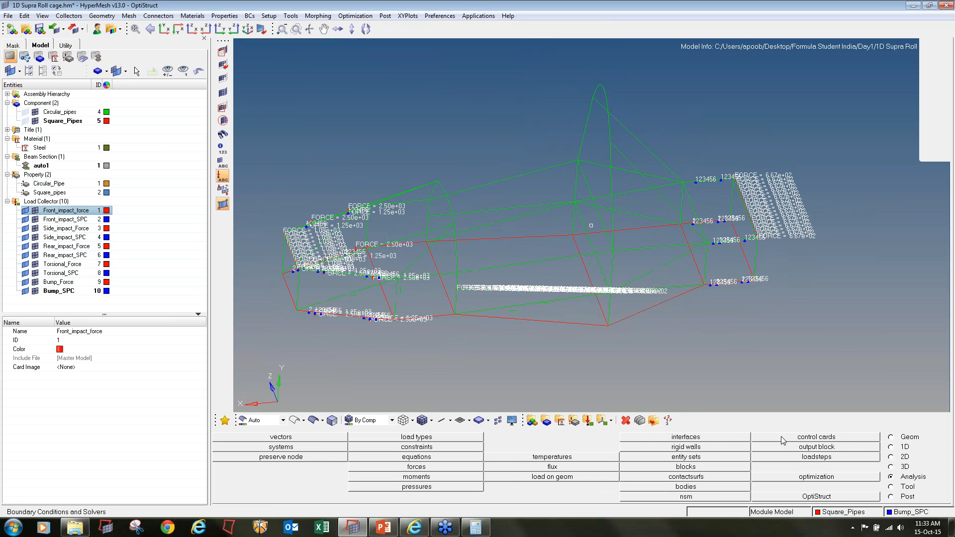
Create a linear static load step named Front_impact with Front_impact_SPC as SPC and Front_impact_force as load
{"action": "left_click", "coordinate": [791, 458]}
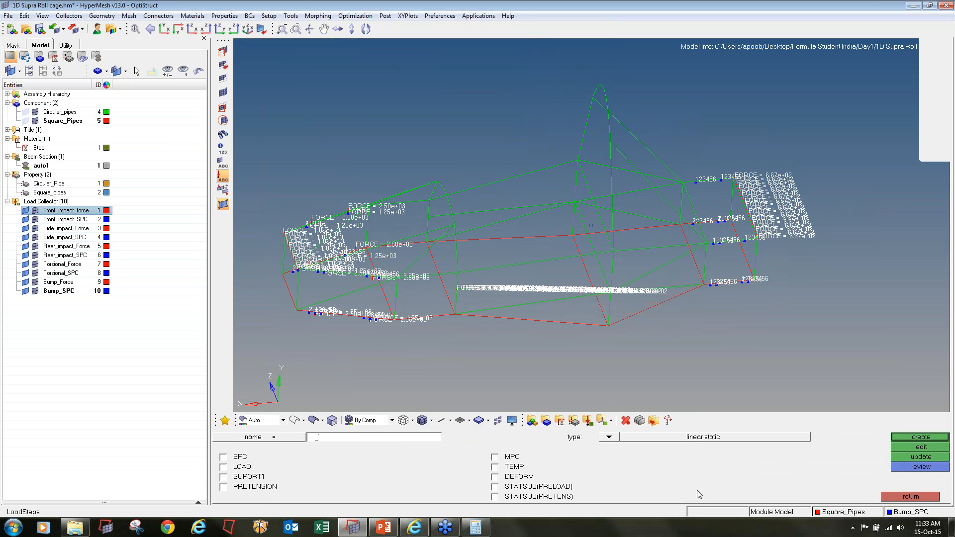
{"action": "left_click", "coordinate": [933, 499]}
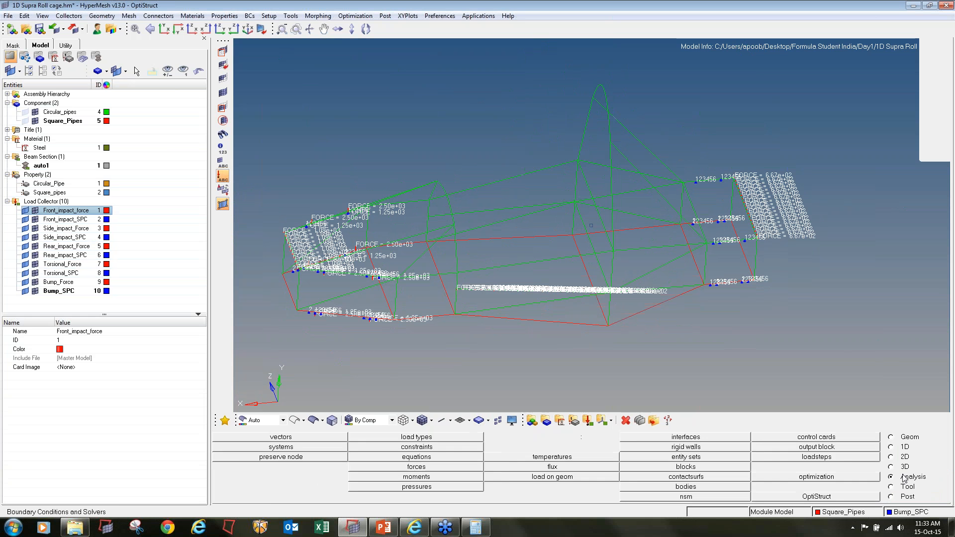
{"action": "left_click", "coordinate": [851, 458]}
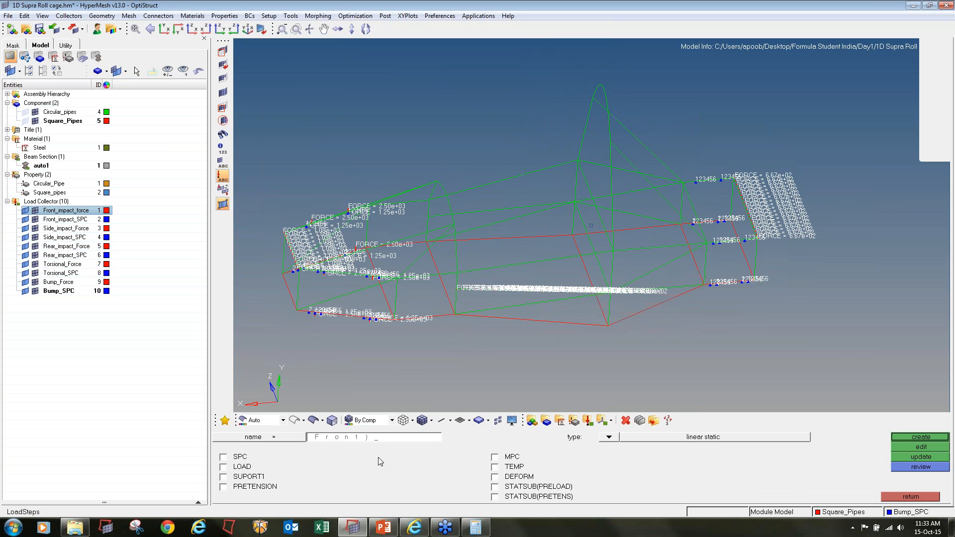
{"action": "type", "text": "Front_impact"}
{"action": "left_click", "coordinate": [236, 458]}
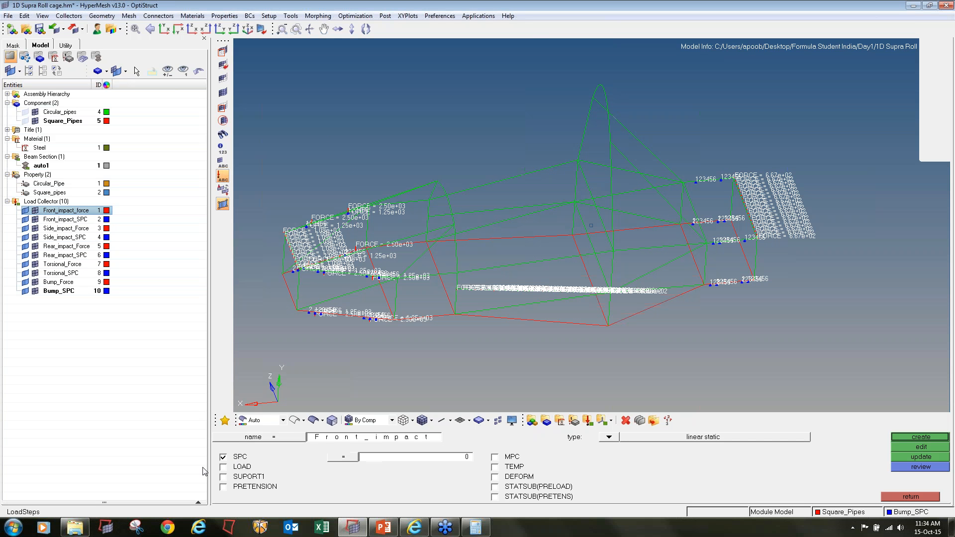
{"action": "left_click", "coordinate": [608, 437]}
{"action": "left_click", "coordinate": [336, 447]}
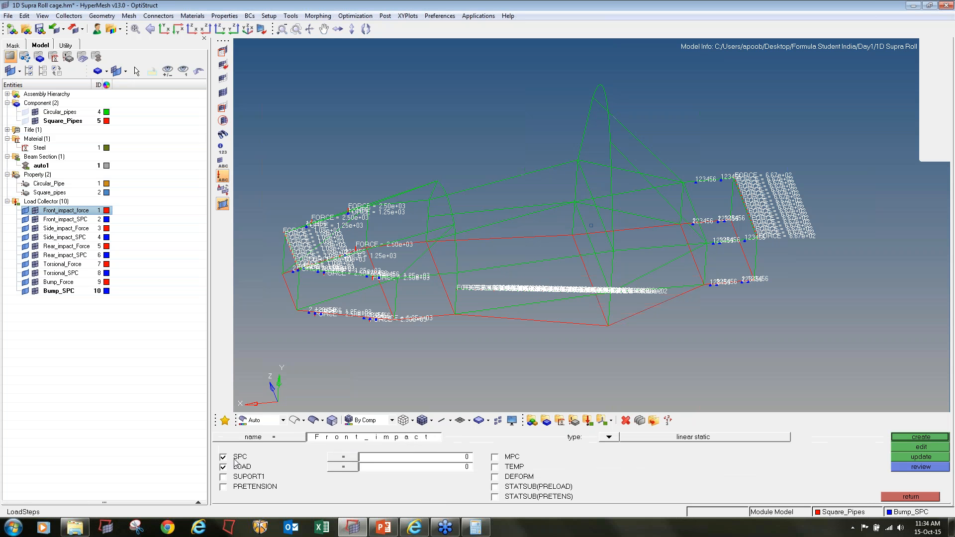
{"action": "left_click", "coordinate": [371, 458]}
{"action": "left_click", "coordinate": [291, 451]}
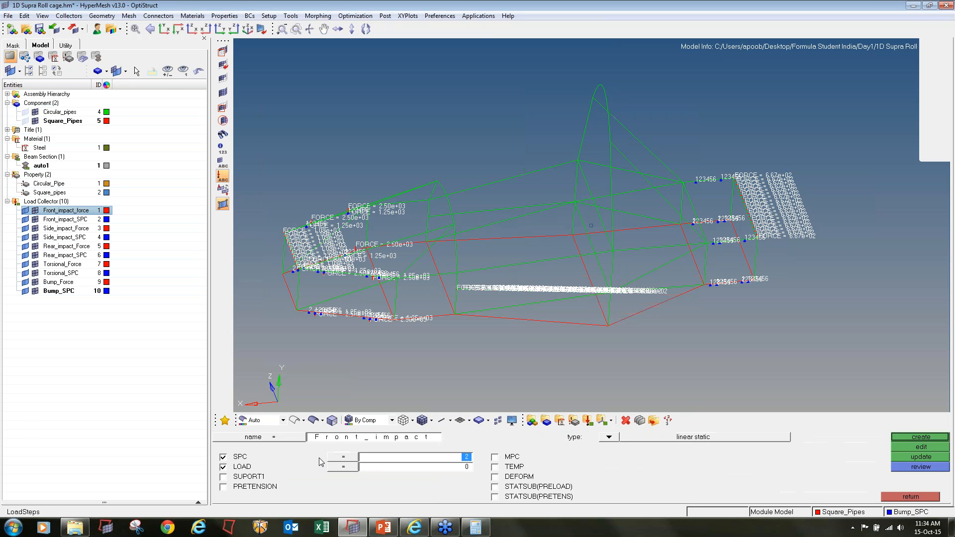
{"action": "left_click", "coordinate": [380, 472]}
{"action": "left_click", "coordinate": [258, 437]}
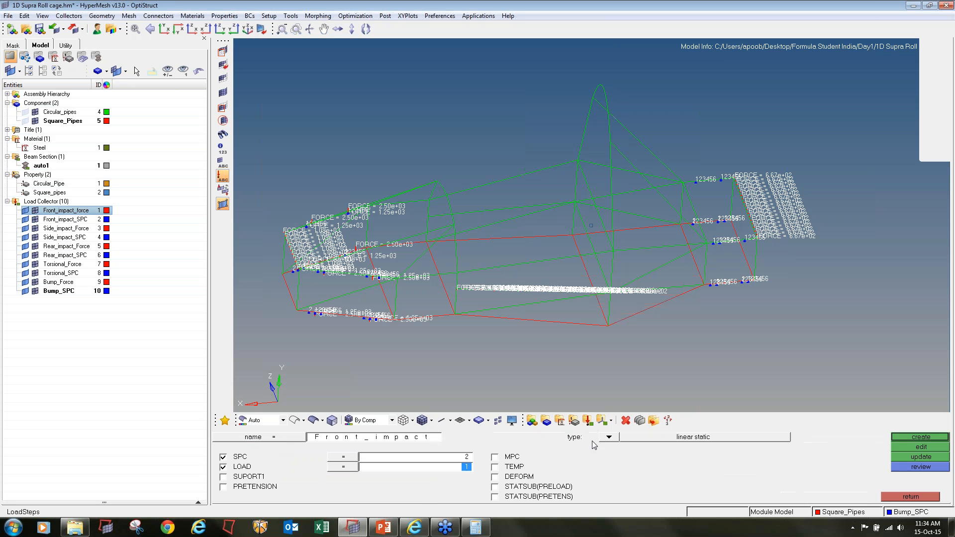
{"action": "left_click", "coordinate": [907, 438]}
Create a linear static load step named Side_Impact with Side_impact_SPC as SPC and Side_impact_Force as load
{"action": "left_click", "coordinate": [412, 441]}
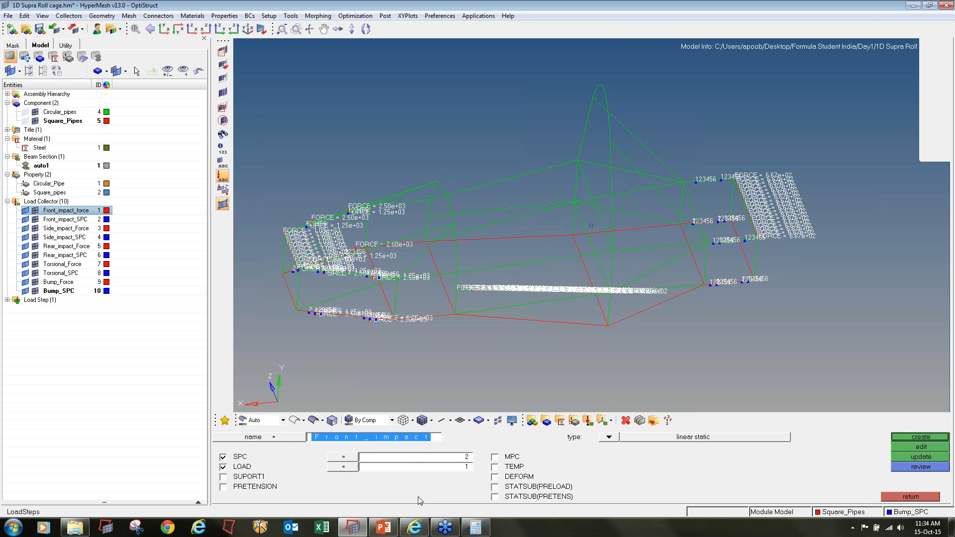
{"action": "type", "text": "Re"}
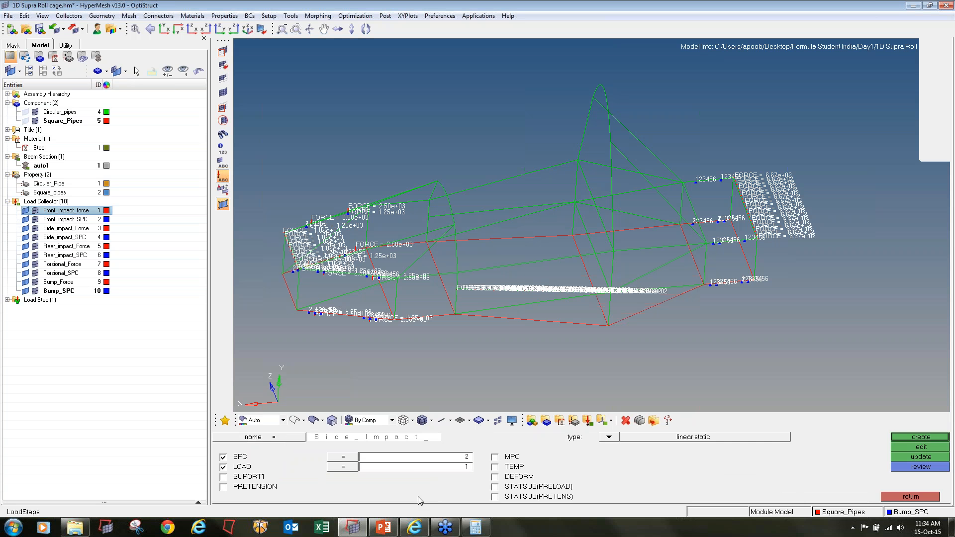
{"action": "left_click", "coordinate": [382, 466]}
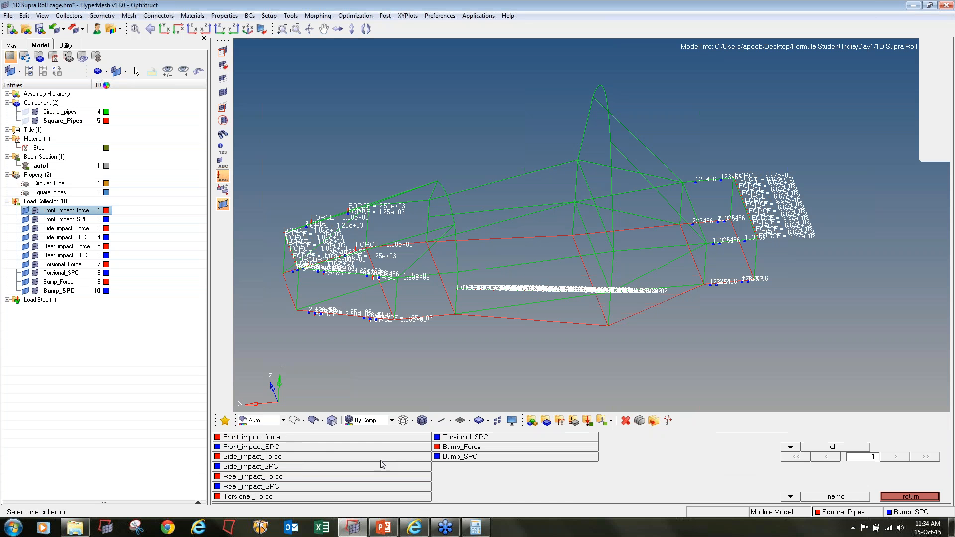
{"action": "left_click", "coordinate": [293, 470]}
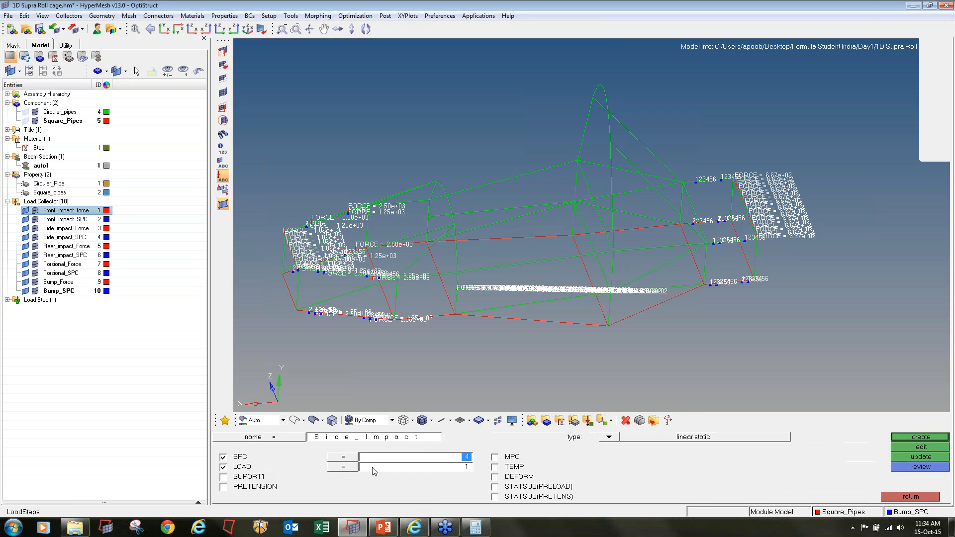
{"action": "left_click", "coordinate": [373, 468]}
{"action": "left_click", "coordinate": [316, 463]}
{"action": "left_click", "coordinate": [902, 436]}
Create a linear static load step named Rear_impact with Rear_impact_SPC as SPC and Rear_impact_Force as load
{"action": "type", "text": "Rear_impa"}
{"action": "left_click", "coordinate": [393, 457]}
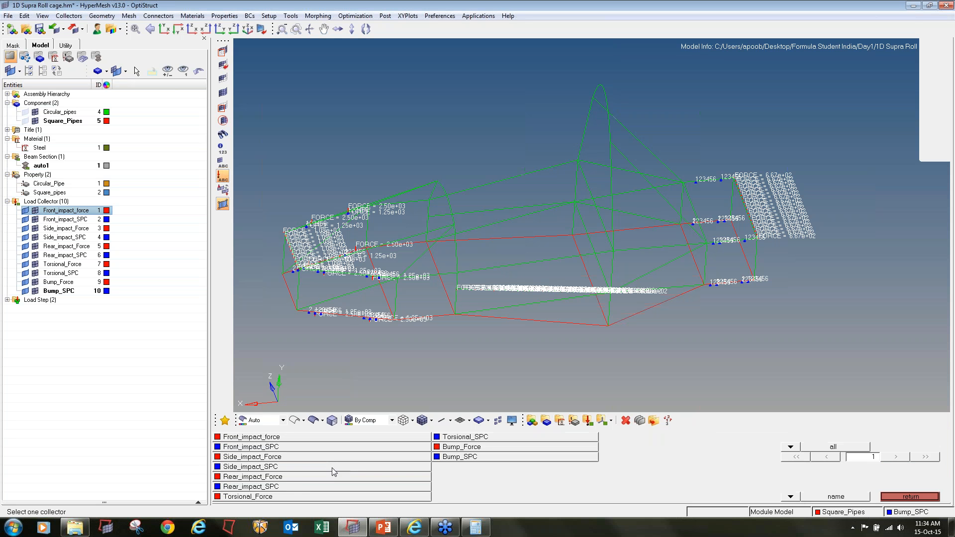
{"action": "left_click", "coordinate": [308, 486]}
{"action": "left_click", "coordinate": [382, 468]}
{"action": "left_click", "coordinate": [908, 496]}
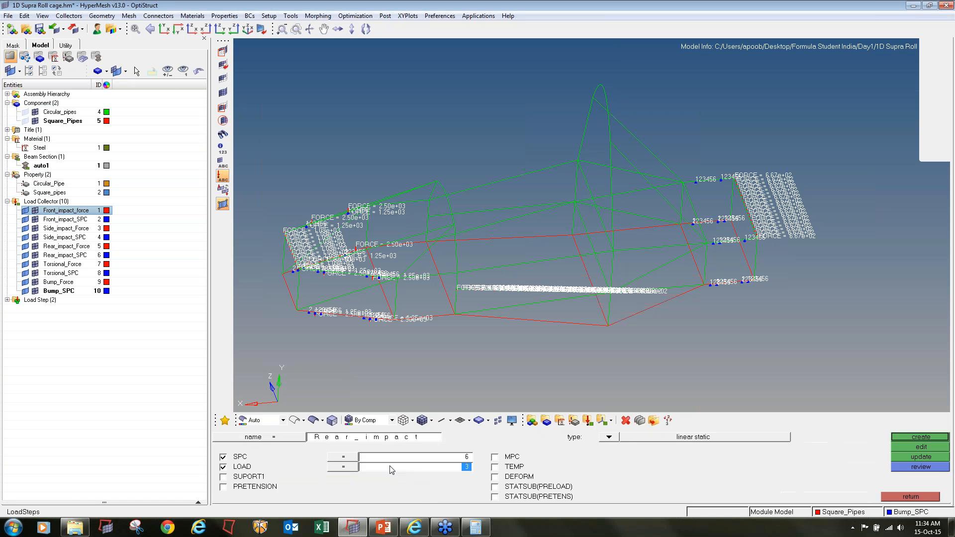
{"action": "left_click", "coordinate": [387, 459]}
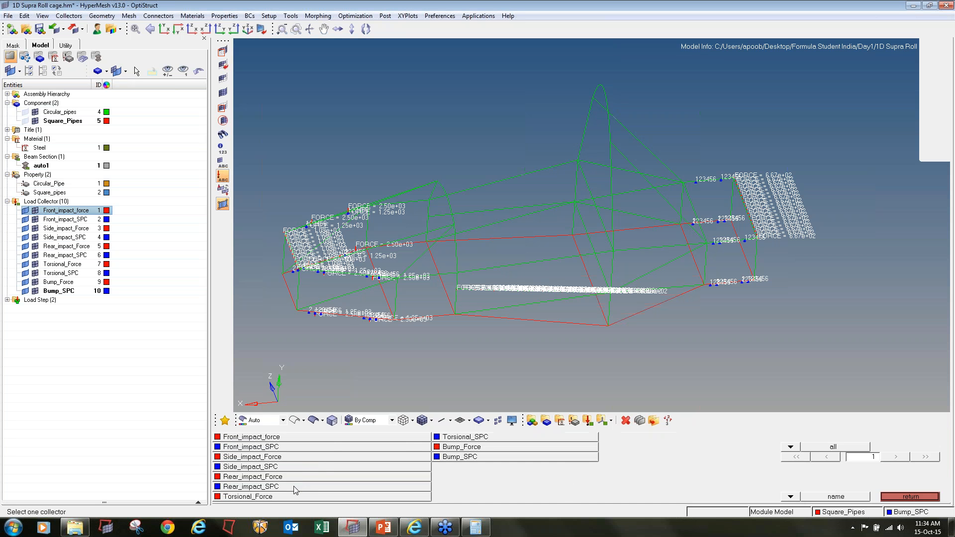
{"action": "left_click", "coordinate": [294, 486]}
{"action": "left_click", "coordinate": [376, 468]}
{"action": "left_click", "coordinate": [303, 476]}
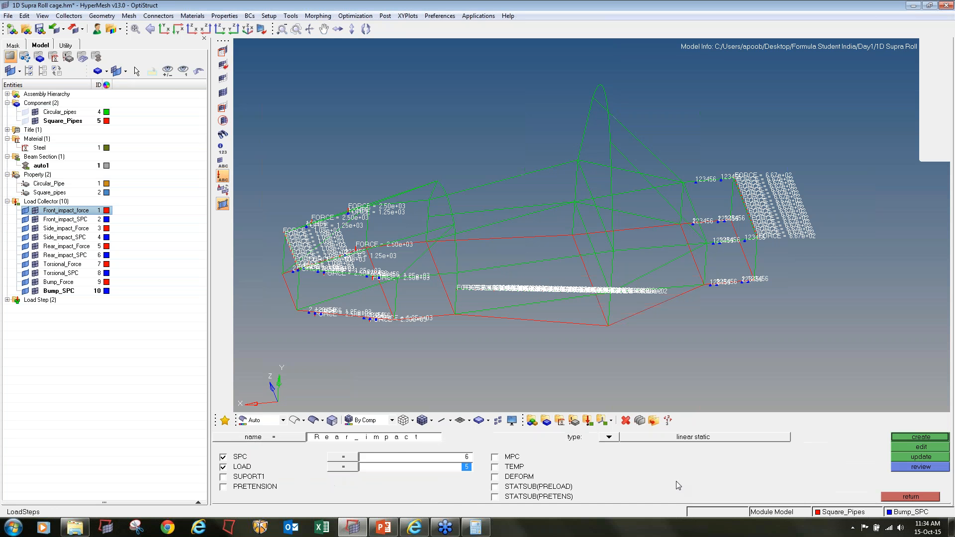
{"action": "left_click", "coordinate": [921, 437]}
Create a linear static load step named Torsional with Torsional_SPC as SPC and Torsional_Force as load, and list the load steps
{"action": "left_click", "coordinate": [392, 438]}
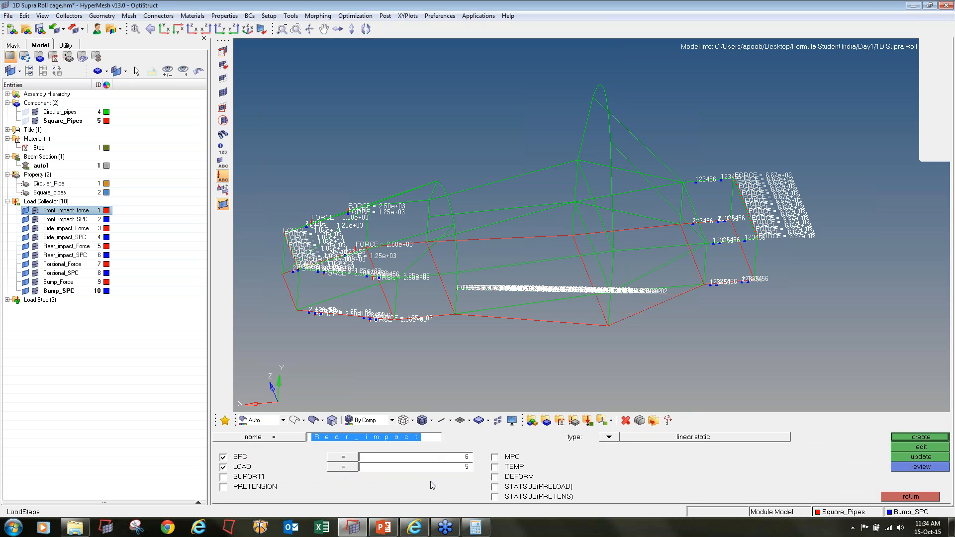
{"action": "type", "text": "Torsional"}
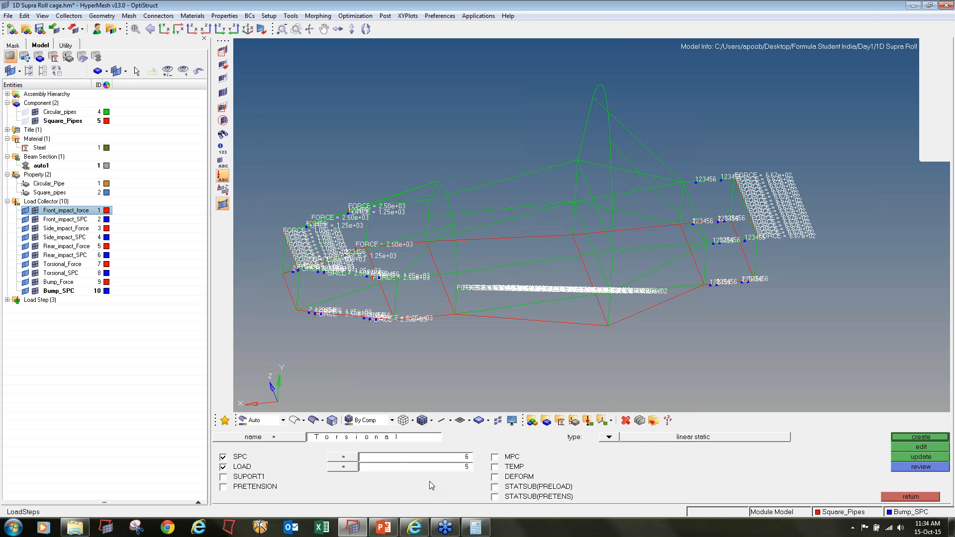
{"action": "left_click", "coordinate": [392, 458]}
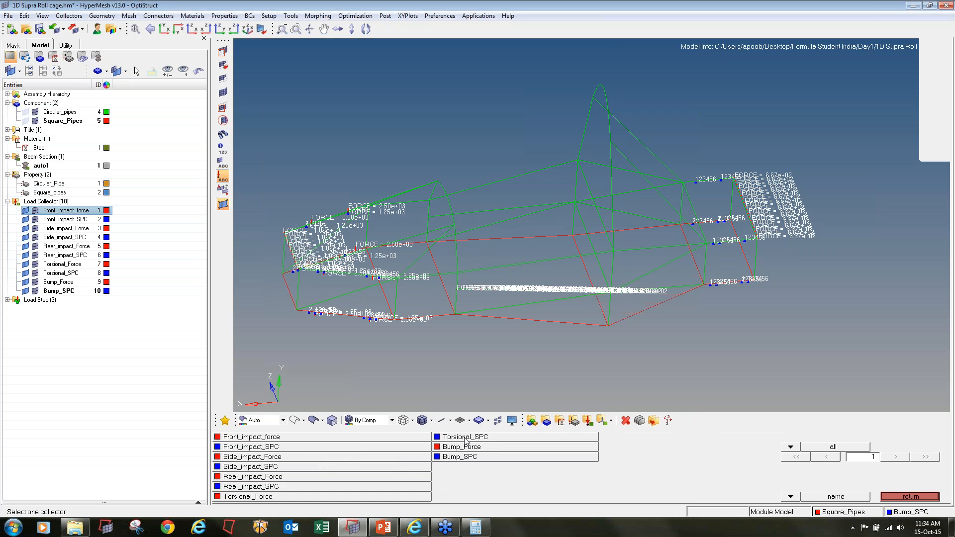
{"action": "left_click", "coordinate": [466, 437]}
{"action": "left_click", "coordinate": [393, 469]}
{"action": "left_click", "coordinate": [242, 497]}
{"action": "left_click", "coordinate": [900, 437]}
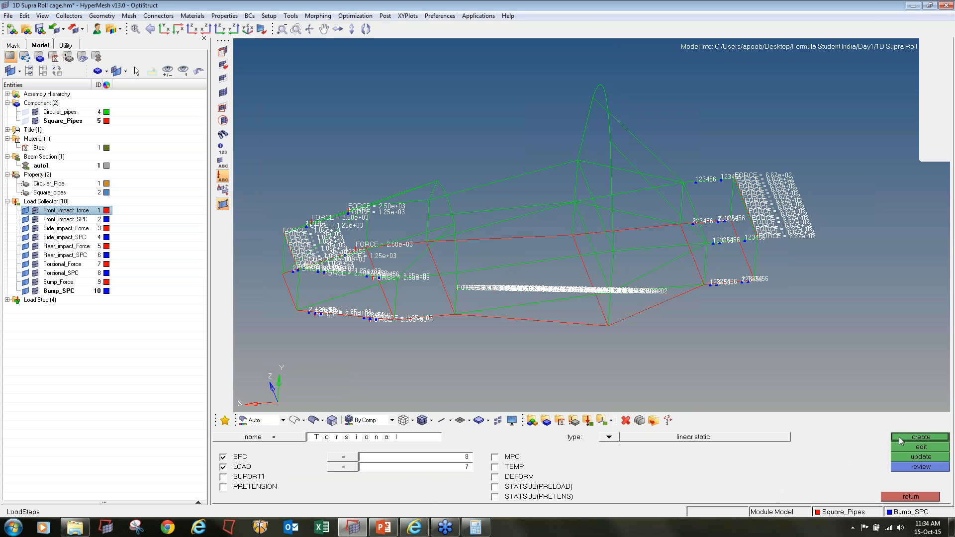
{"action": "left_click", "coordinate": [8, 300]}
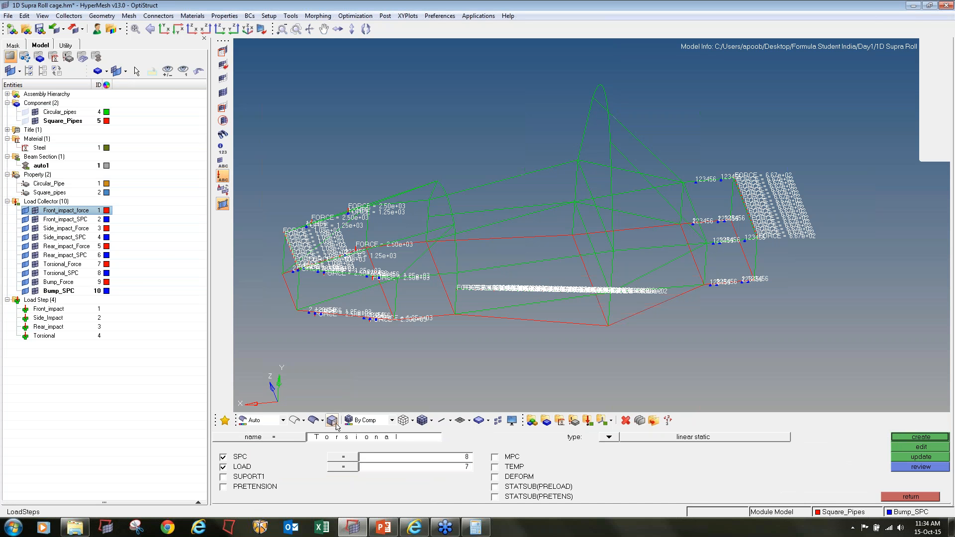
Create a linear static load step named bump with Bump_SPC as SPC and Bump_Force as load
{"action": "left_click", "coordinate": [341, 438]}
{"action": "type", "text": "b u m p"}
{"action": "left_click", "coordinate": [374, 458]}
{"action": "left_click", "coordinate": [466, 462]}
{"action": "left_click", "coordinate": [398, 468]}
{"action": "left_click", "coordinate": [452, 450]}
{"action": "left_click", "coordinate": [924, 437]}
{"action": "left_click", "coordinate": [911, 497]}
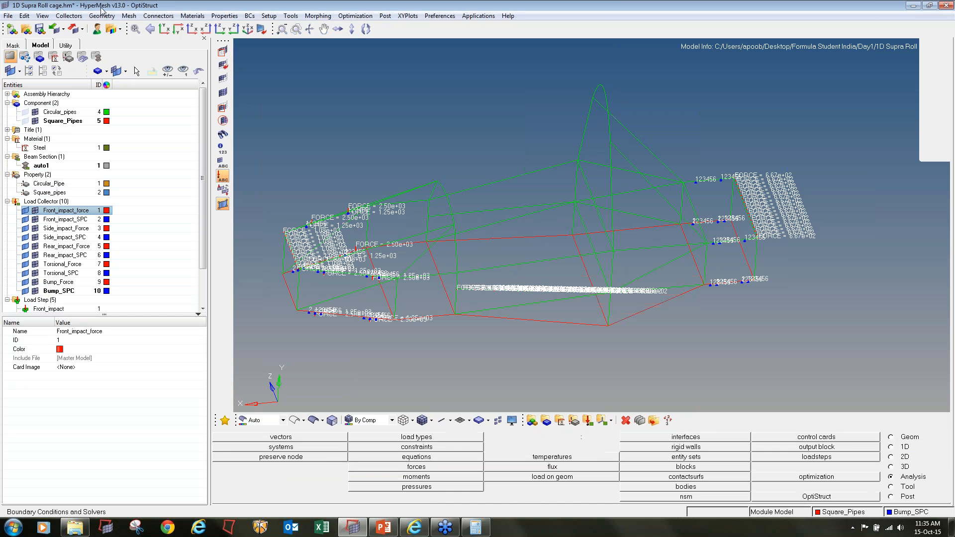
Save the model as 1D Supra Roll cage.hm in a new folder named New folder (2) inside Day1
{"action": "left_click", "coordinate": [8, 16]}
{"action": "left_click", "coordinate": [35, 72]}
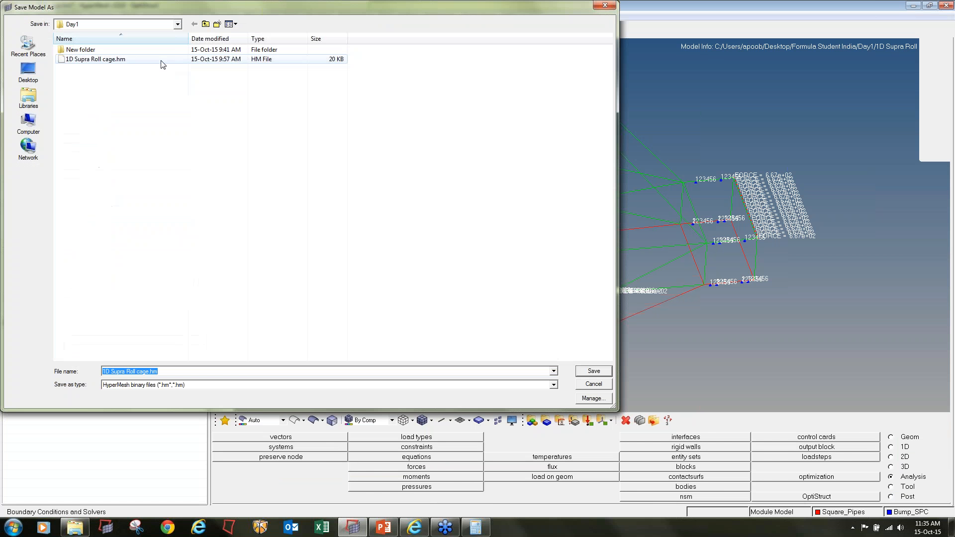
{"action": "left_click", "coordinate": [217, 24]}
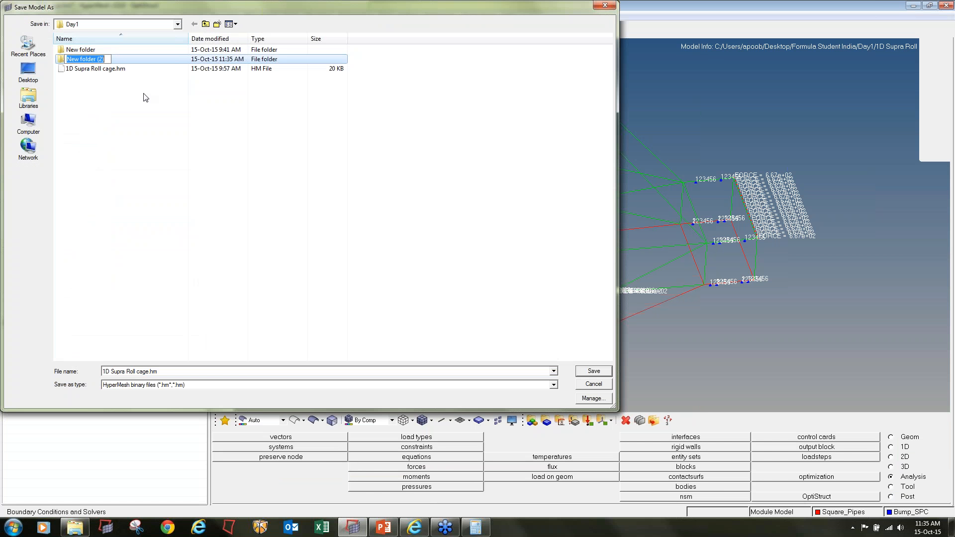
{"action": "key", "text": "Return"}
{"action": "key", "text": "Return"}
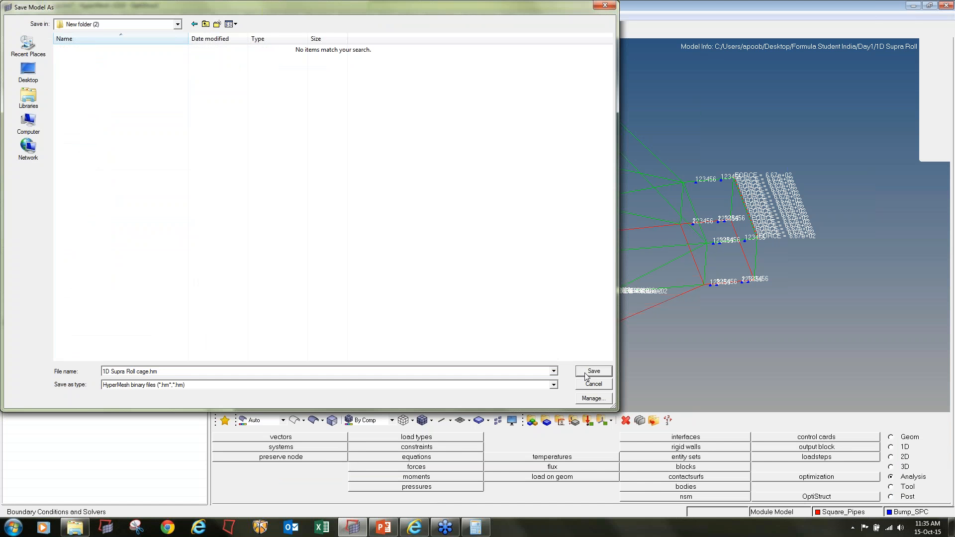
{"action": "left_click", "coordinate": [586, 374]}
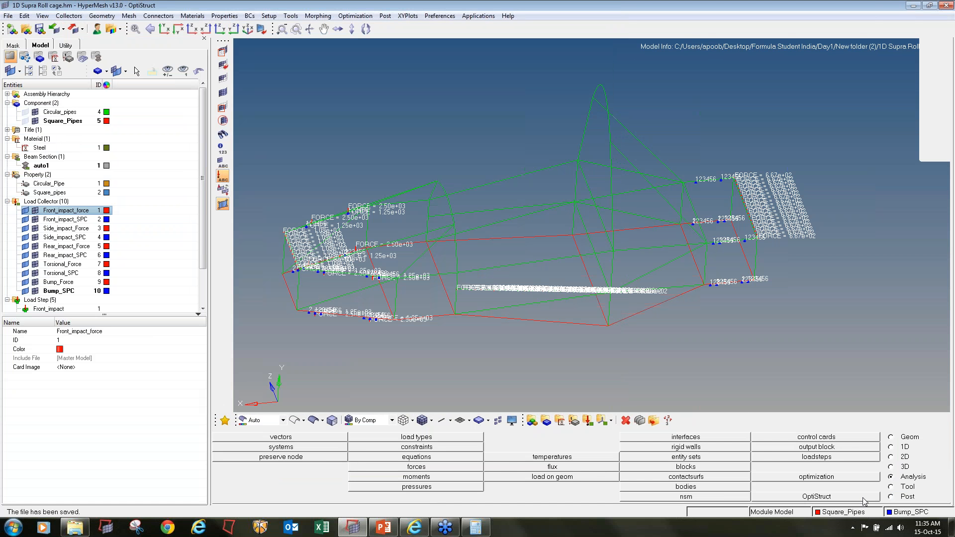
Run the OptiStruct job for 1D Supra Roll cage.fem with export option all, run option analysis and default memory
{"action": "left_click", "coordinate": [864, 500]}
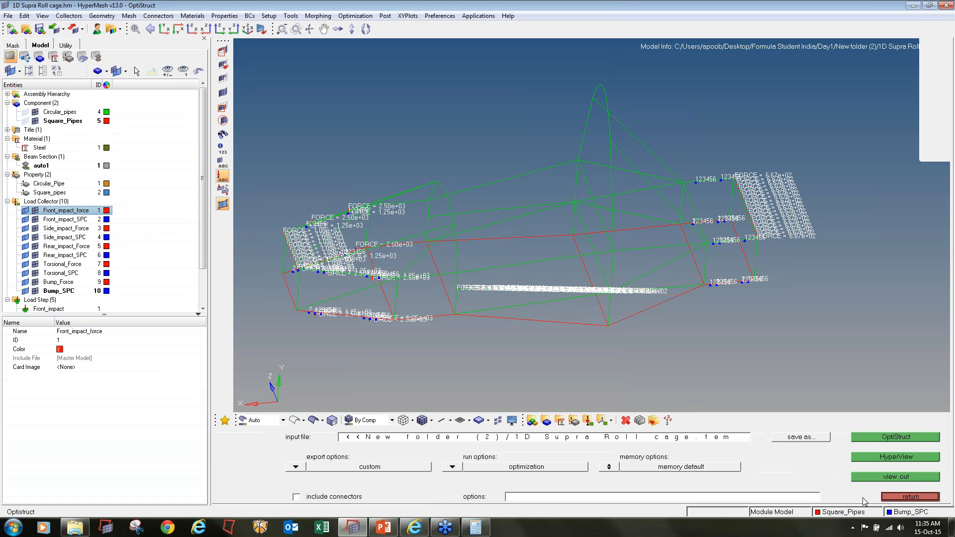
{"action": "left_click", "coordinate": [924, 490]}
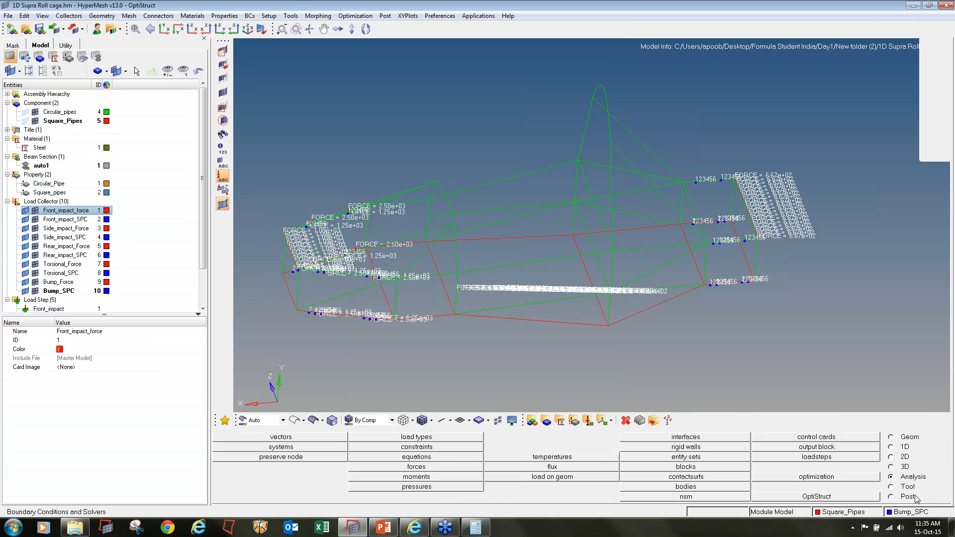
{"action": "left_click", "coordinate": [838, 499]}
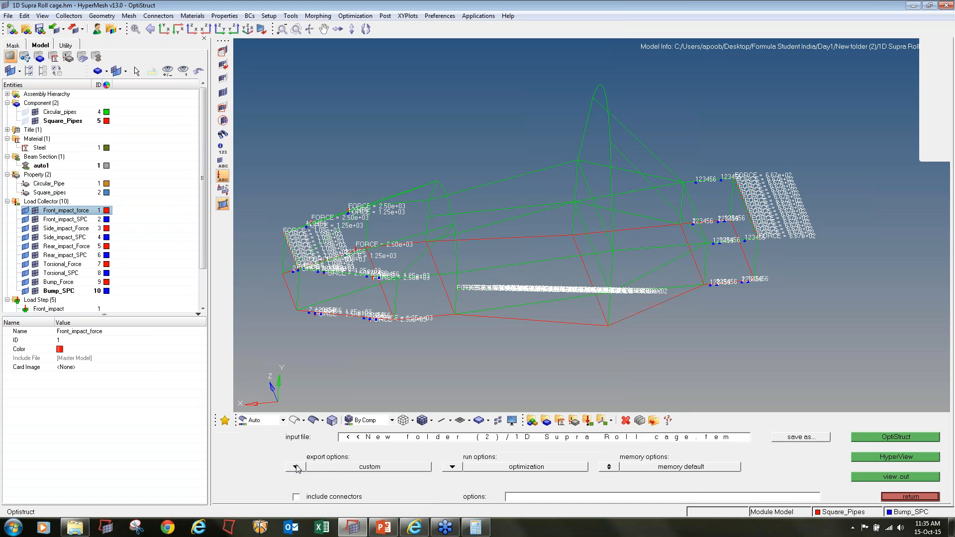
{"action": "left_click", "coordinate": [452, 466]}
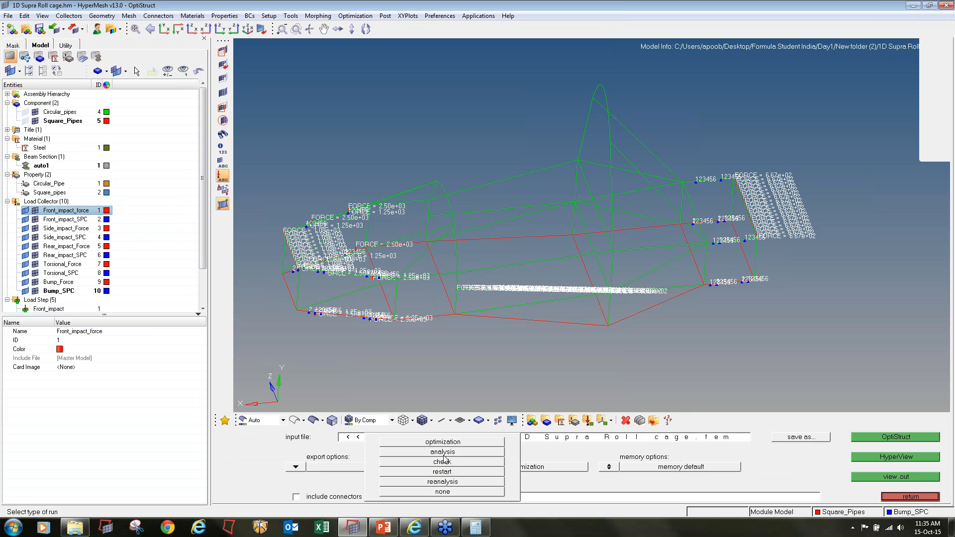
{"action": "left_click", "coordinate": [444, 456]}
{"action": "left_click", "coordinate": [611, 467]}
{"action": "left_click", "coordinate": [612, 466]}
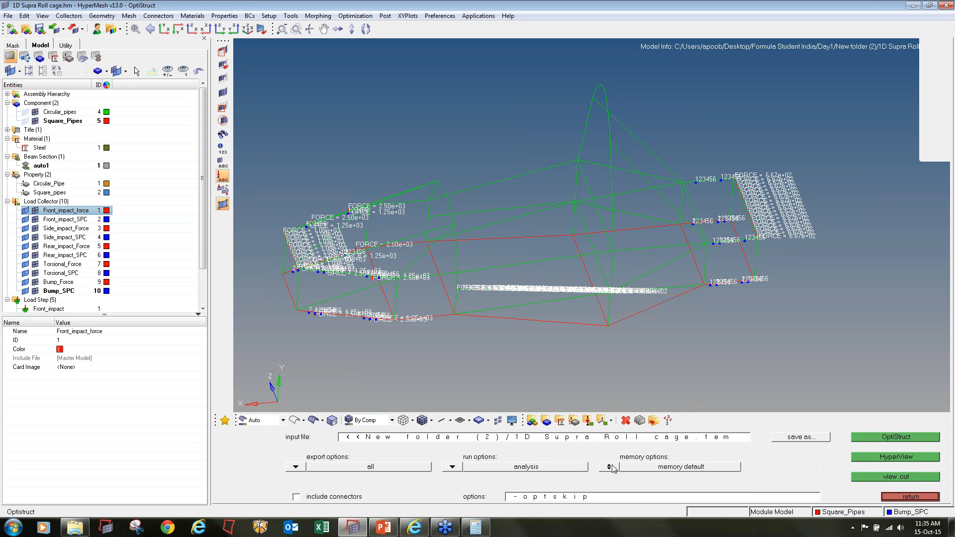
{"action": "left_click", "coordinate": [911, 434]}
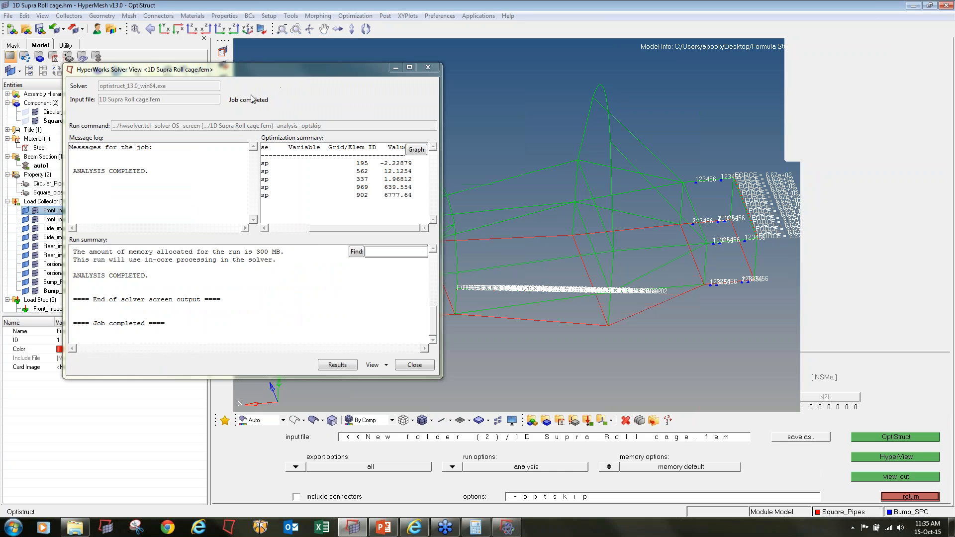
Open the results of the completed roll cage analysis in HyperView
{"action": "left_click", "coordinate": [338, 365]}
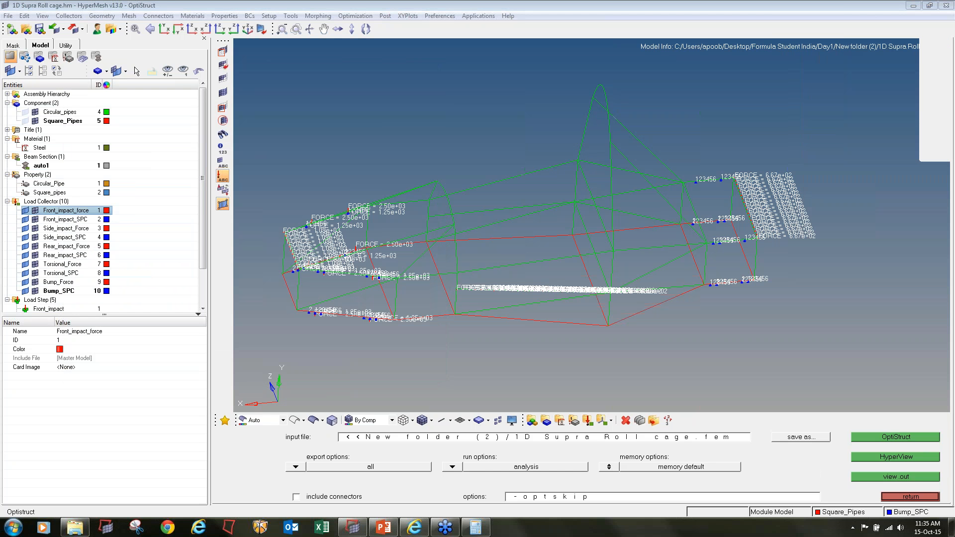
{"action": "left_click", "coordinate": [478, 16]}
{"action": "left_click", "coordinate": [476, 34]}
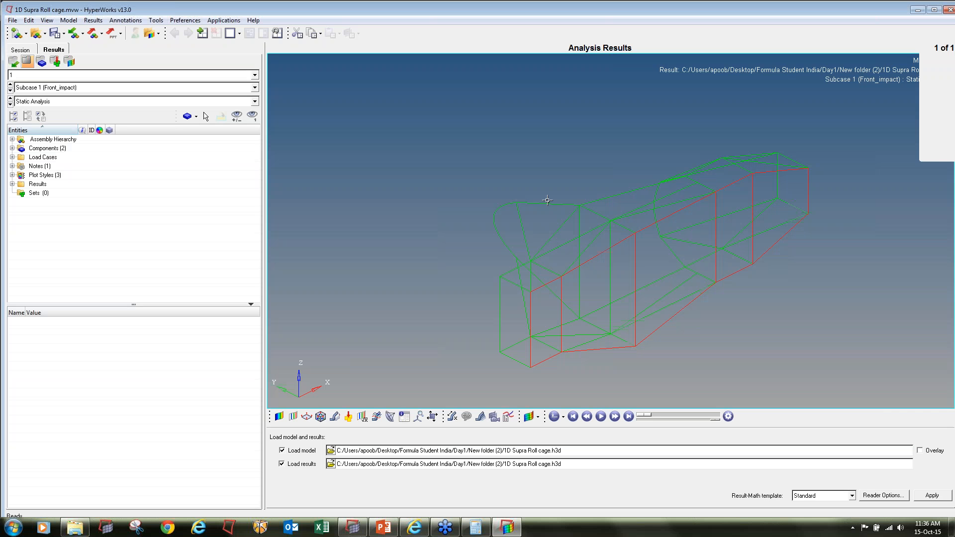
Contour the displacement magnitude on the roll cage for the Front_impact subcase
{"action": "left_click_drag", "start_coordinate": [526, 224], "coordinate": [671, 174], "text": "ctrl"}
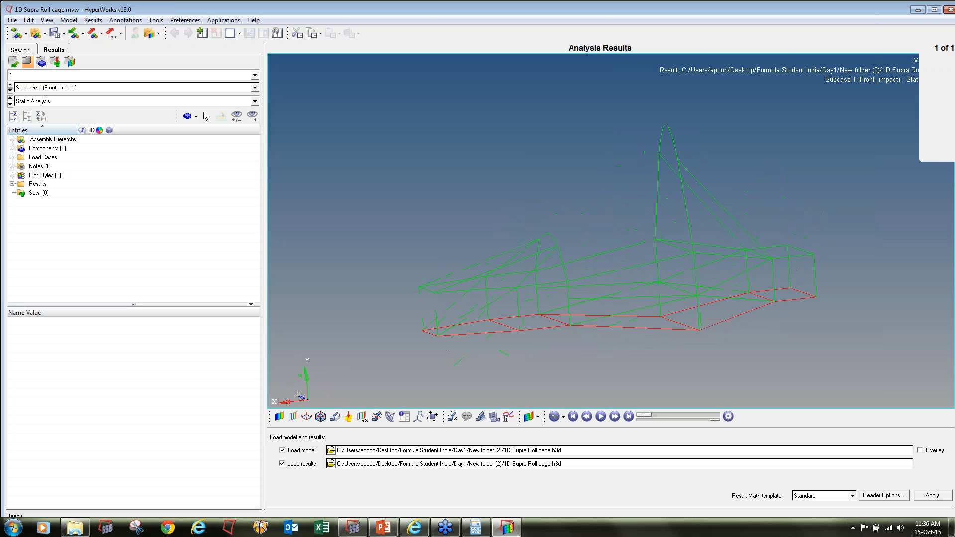
{"action": "left_click", "coordinate": [279, 416]}
{"action": "left_click", "coordinate": [586, 499]}
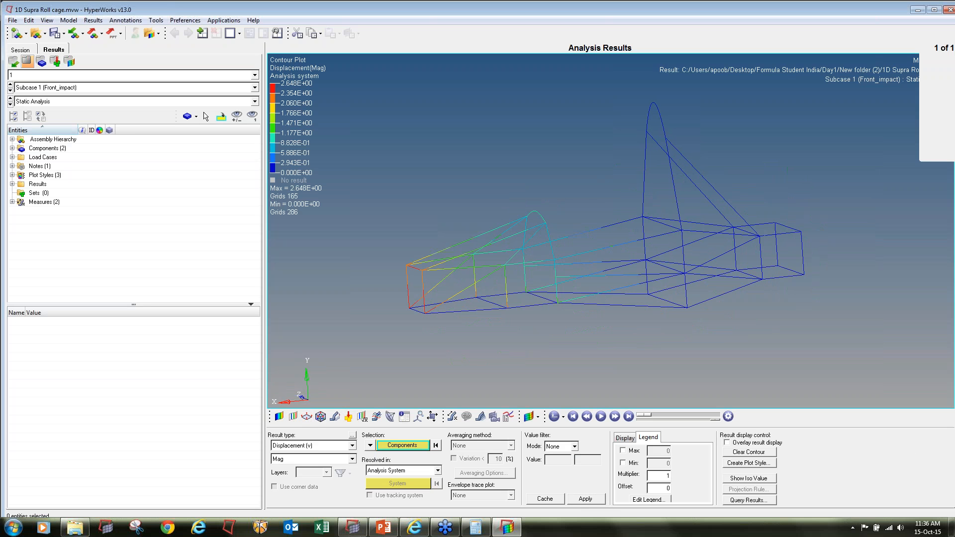
{"action": "left_click_drag", "start_coordinate": [563, 299], "coordinate": [550, 306], "text": "ctrl"}
{"action": "right_click_drag", "start_coordinate": [550, 305], "coordinate": [549, 302], "text": "ctrl"}
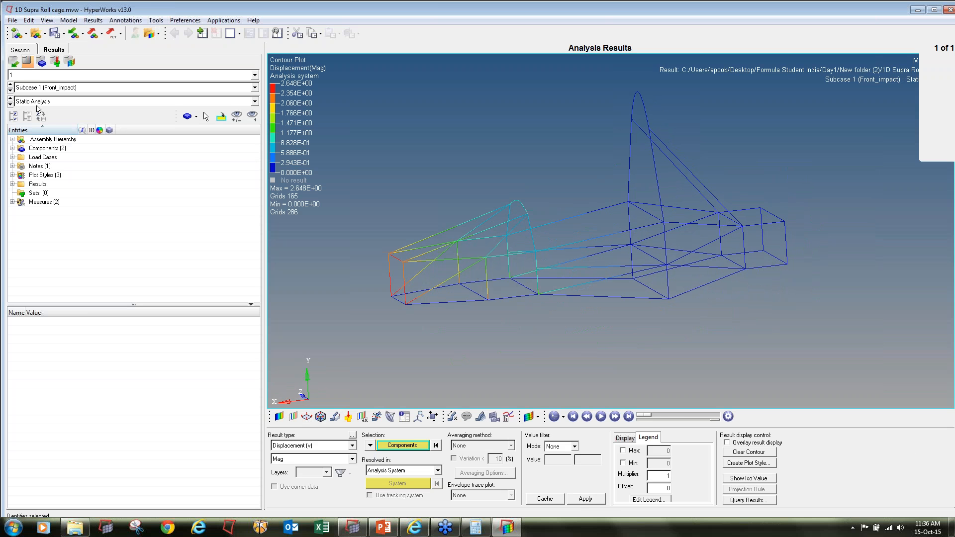
Turn on the Static MinMax Result measure and label only the maximum displacement on the contour plot
{"action": "left_click", "coordinate": [452, 417]}
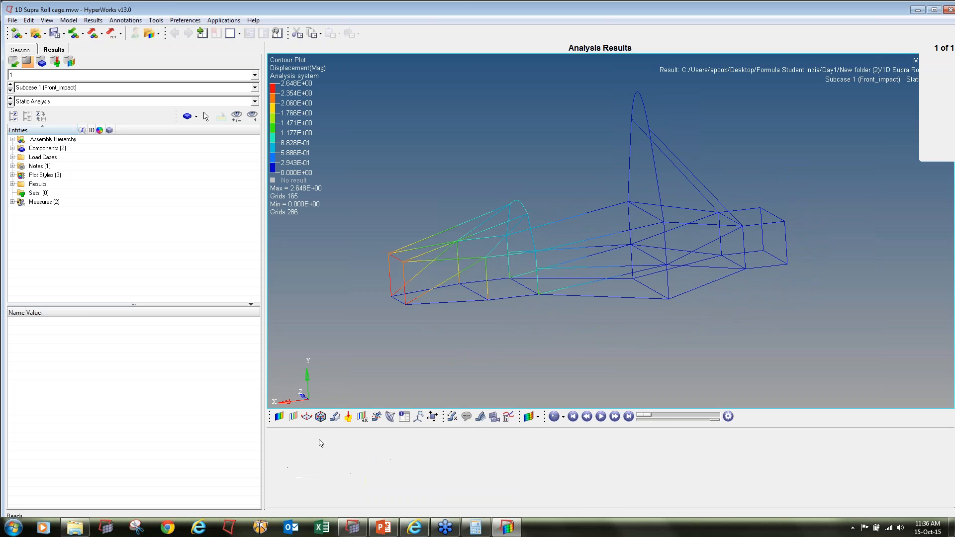
{"action": "left_click", "coordinate": [273, 449]}
{"action": "left_click", "coordinate": [390, 462]}
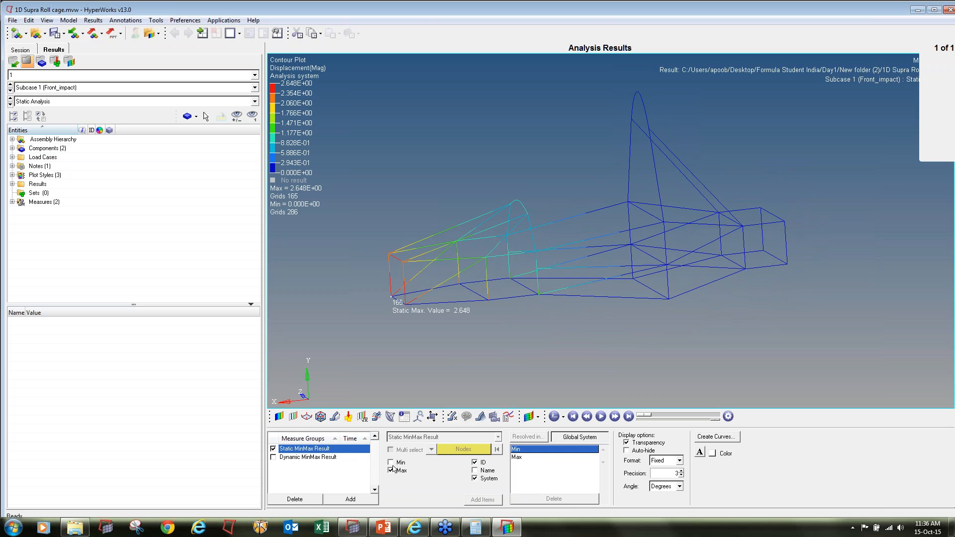
{"action": "left_click", "coordinate": [279, 417]}
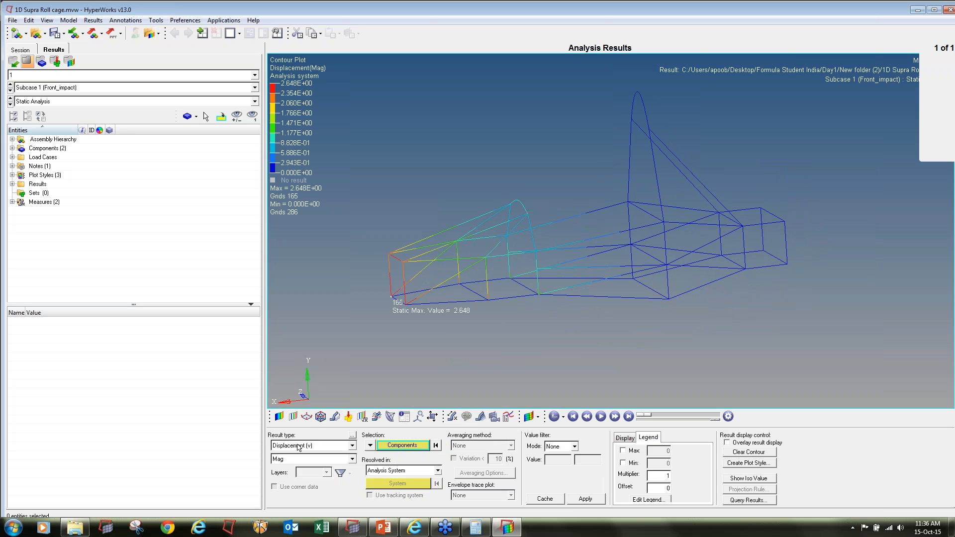
Examine the displacement contours from the second subcase through Rear_impact, Torsional and bump, and animate the bump deformation
{"action": "left_click", "coordinate": [10, 92]}
{"action": "left_click", "coordinate": [11, 92]}
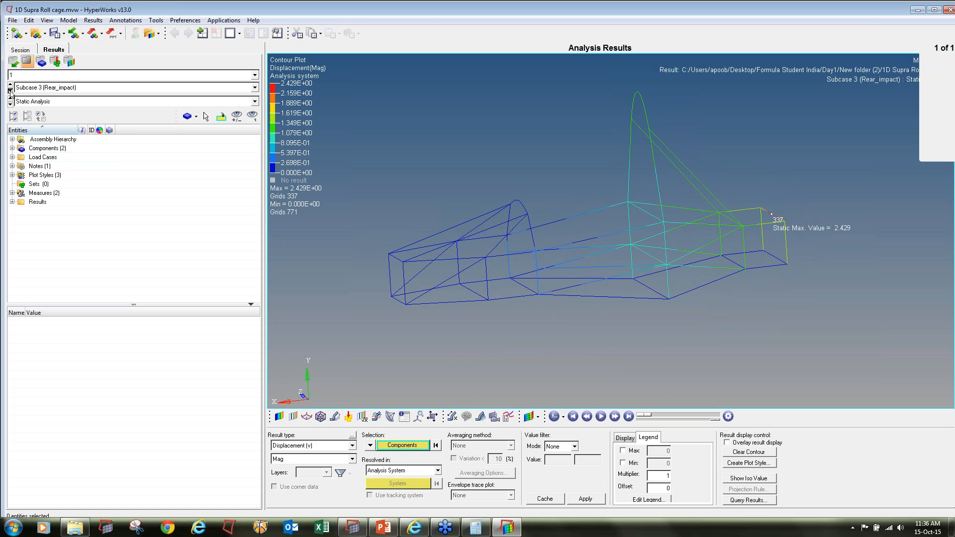
{"action": "left_click", "coordinate": [11, 92]}
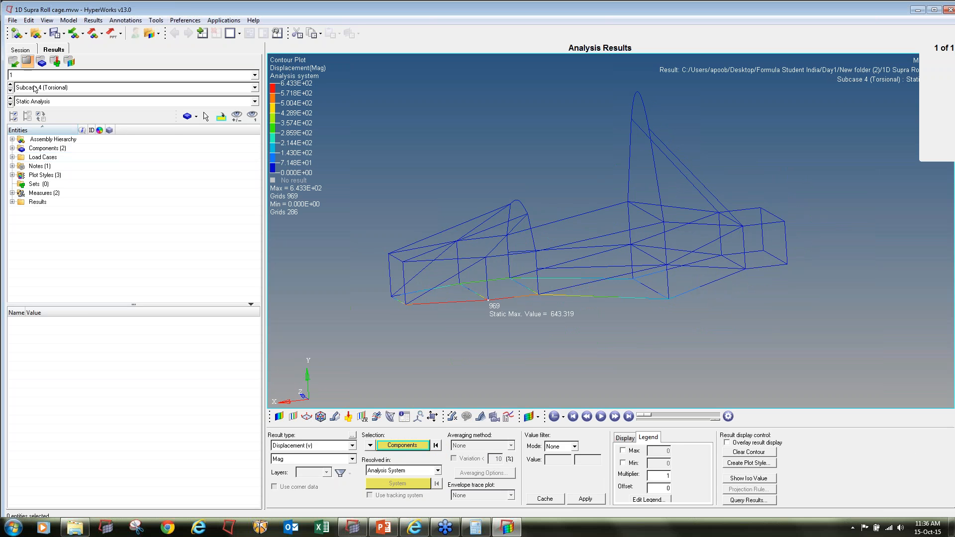
{"action": "left_click", "coordinate": [11, 92]}
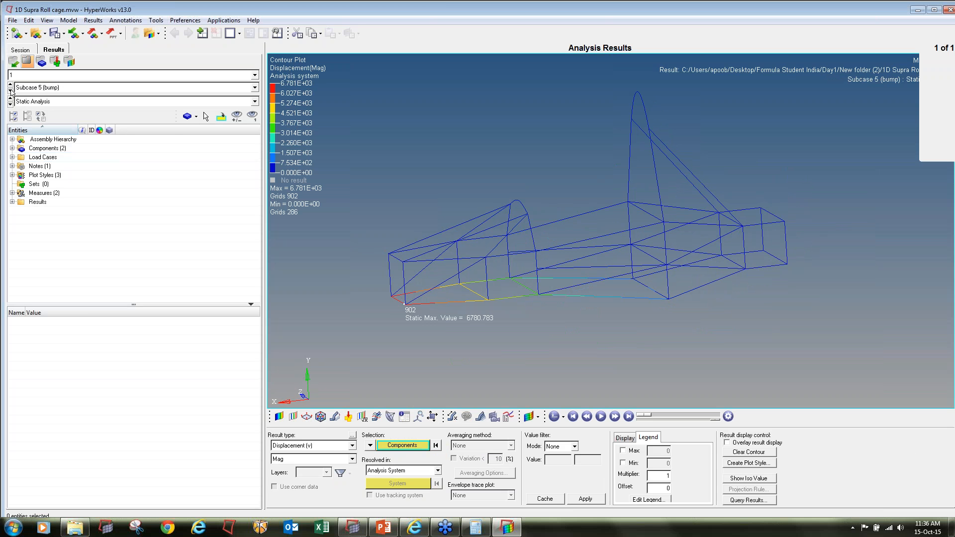
{"action": "left_click", "coordinate": [602, 418]}
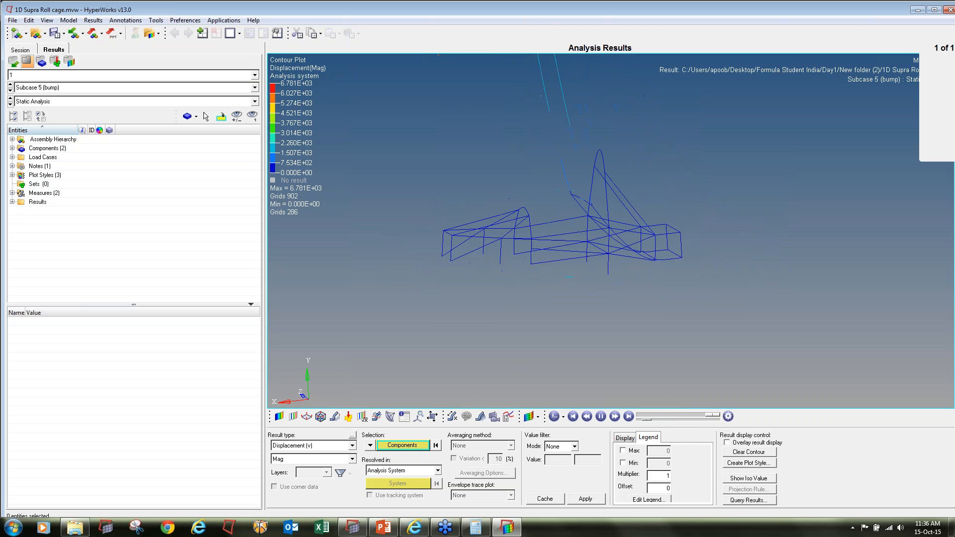
{"action": "left_click", "coordinate": [602, 416]}
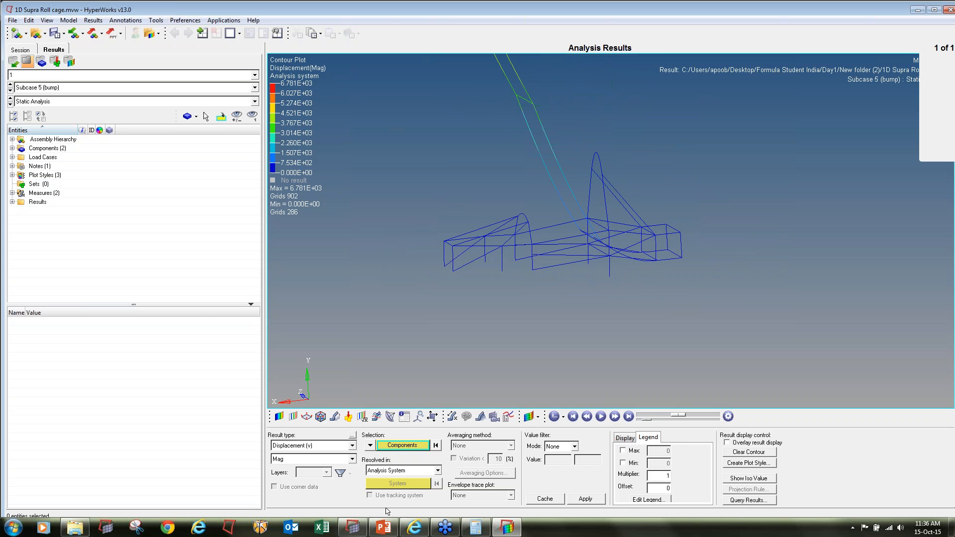
Switch to HyperMesh and hide the loads and constraints of all load collectors, from Front_impact_force through Bump_SPC
{"action": "left_click", "coordinate": [354, 528]}
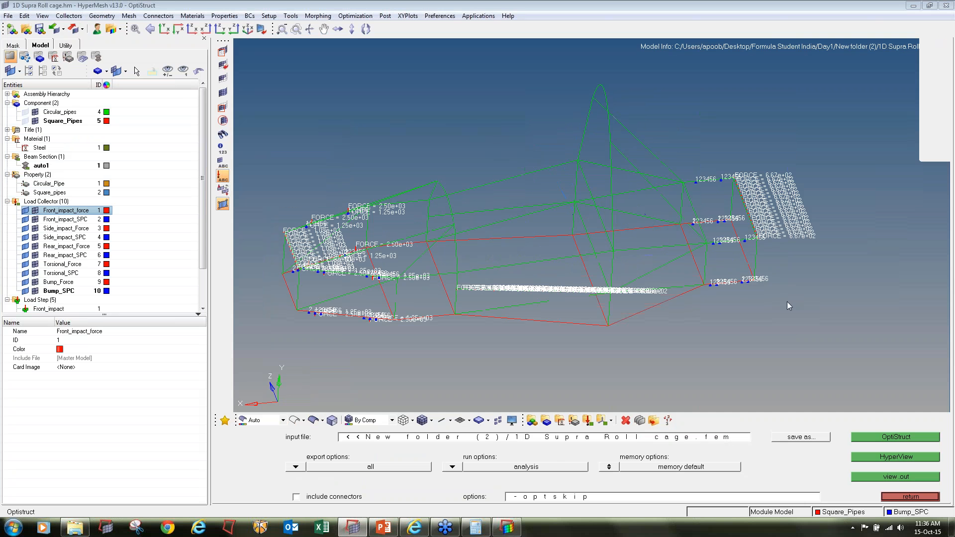
{"action": "left_click", "coordinate": [35, 219]}
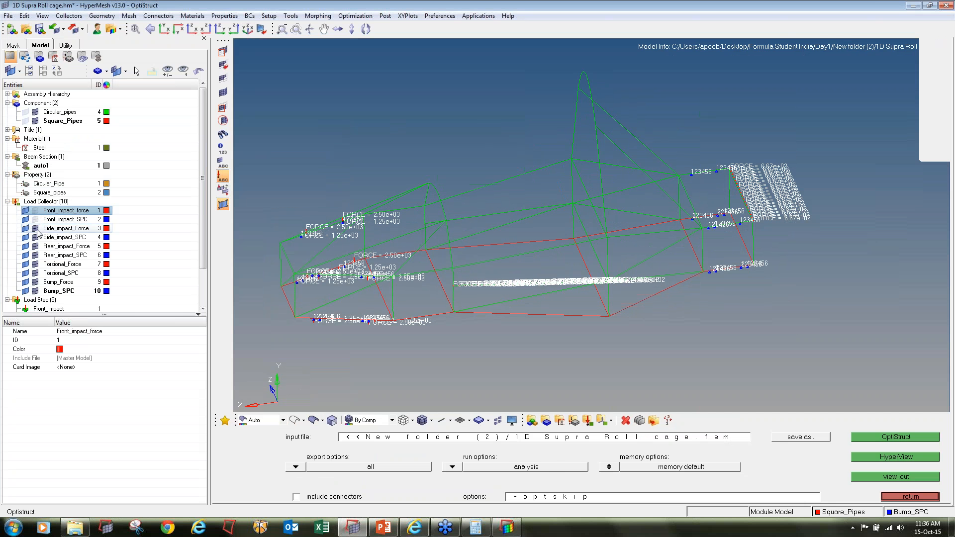
{"action": "left_click", "coordinate": [37, 229]}
{"action": "left_click", "coordinate": [36, 238]}
{"action": "left_click", "coordinate": [36, 247]}
{"action": "left_click", "coordinate": [35, 255]}
{"action": "left_click", "coordinate": [35, 264]}
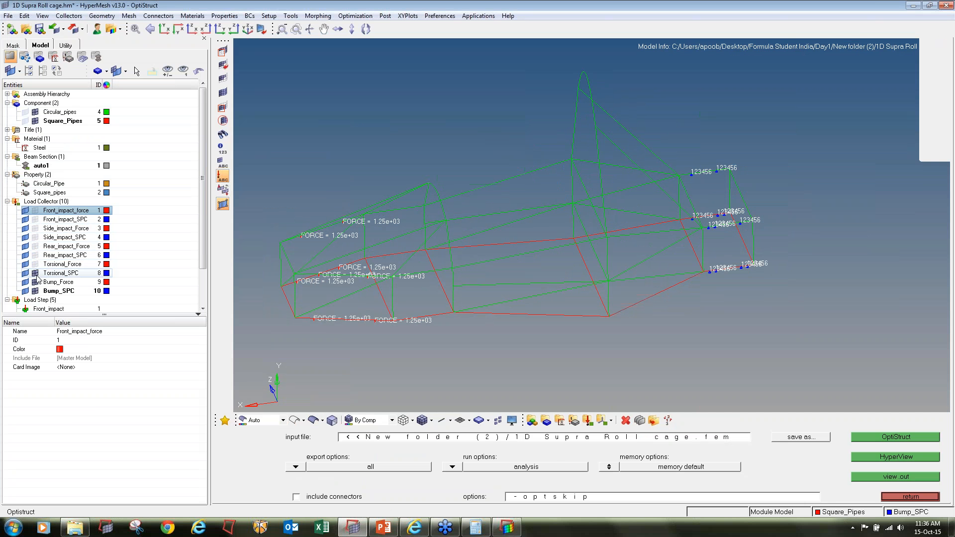
{"action": "left_click", "coordinate": [36, 275]}
{"action": "left_click", "coordinate": [35, 282]}
{"action": "left_click", "coordinate": [36, 291]}
Preview the coincident nodes over all displayed roll cage elements in the Edges tool with a tolerance of 0.1
{"action": "right_click_drag", "start_coordinate": [306, 331], "coordinate": [418, 310], "text": "ctrl"}
{"action": "scroll", "coordinate": [418, 309], "scroll_direction": "up", "scroll_amount": 2}
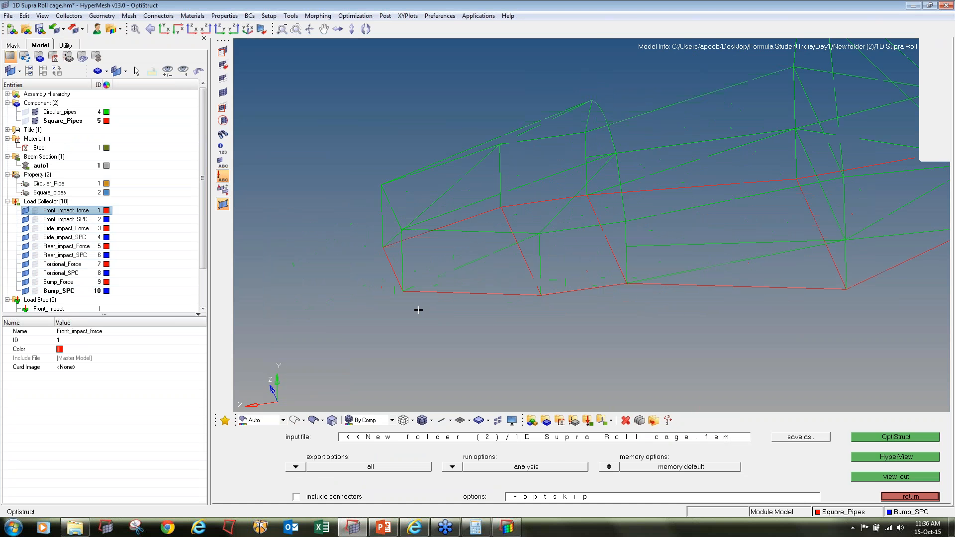
{"action": "scroll", "coordinate": [418, 310], "scroll_direction": "up", "scroll_amount": 1}
{"action": "key", "text": "shift+F3"}
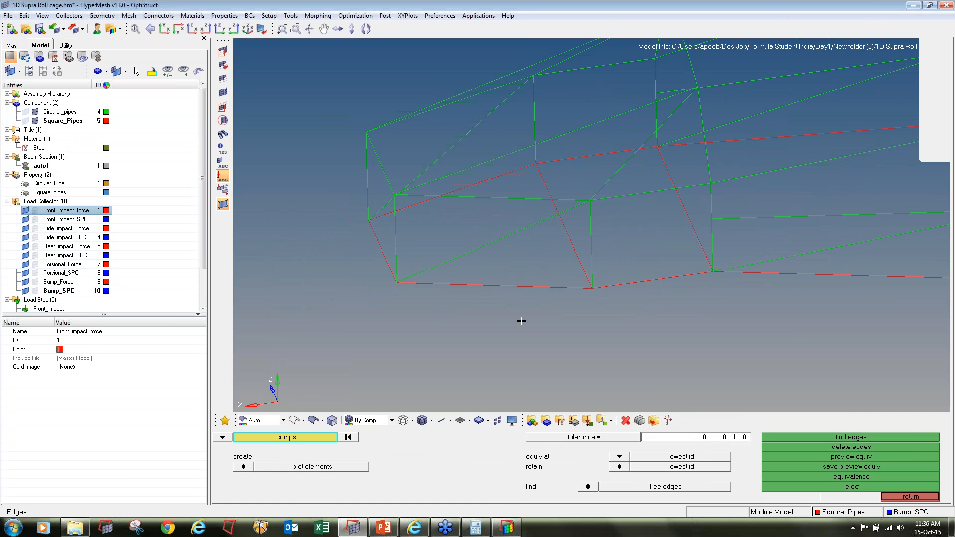
{"action": "left_click", "coordinate": [223, 438]}
{"action": "left_click", "coordinate": [244, 457]}
{"action": "scroll", "coordinate": [438, 297], "scroll_direction": "down", "scroll_amount": 3, "text": "ctrl"}
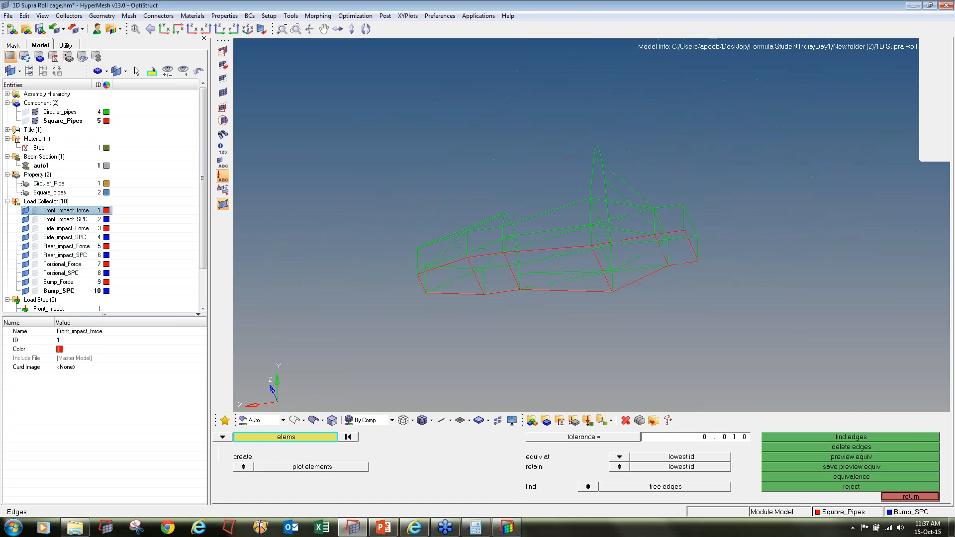
{"action": "left_click_drag", "start_coordinate": [331, 69], "coordinate": [901, 409], "text": "shift"}
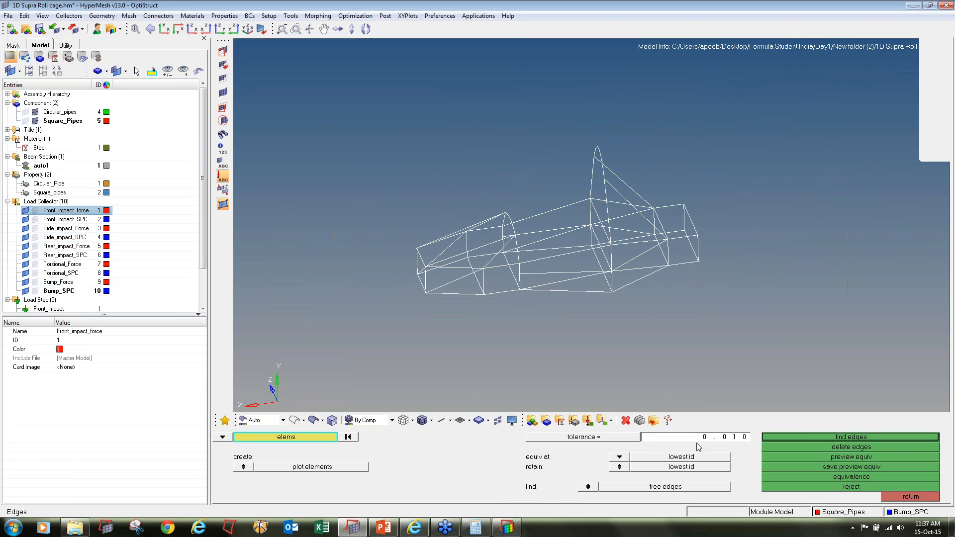
{"action": "left_click", "coordinate": [911, 496]}
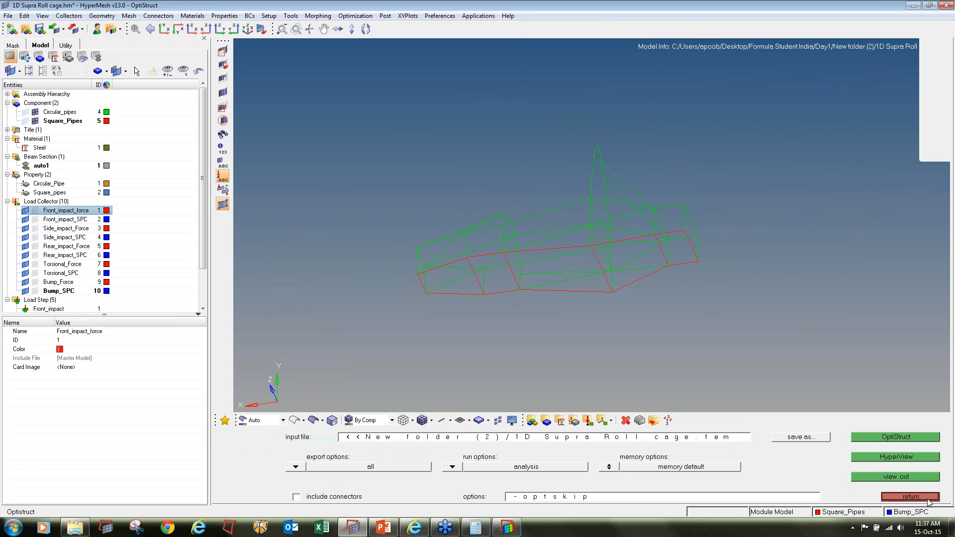
{"action": "left_click", "coordinate": [926, 498]}
{"action": "left_click_drag", "start_coordinate": [346, 99], "coordinate": [902, 345], "text": "shift"}
{"action": "left_click", "coordinate": [724, 437]}
{"action": "type", "text": "0.100"}
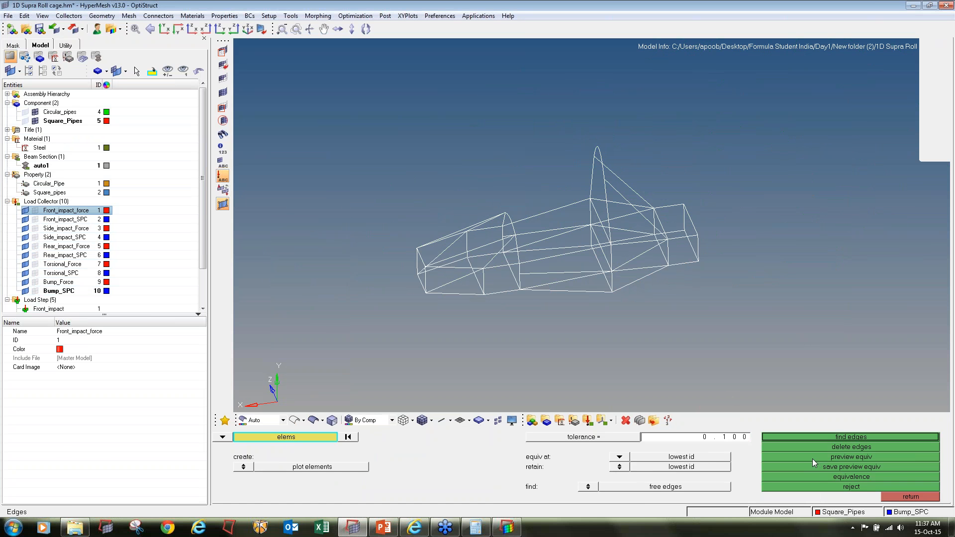
{"action": "left_click", "coordinate": [812, 457]}
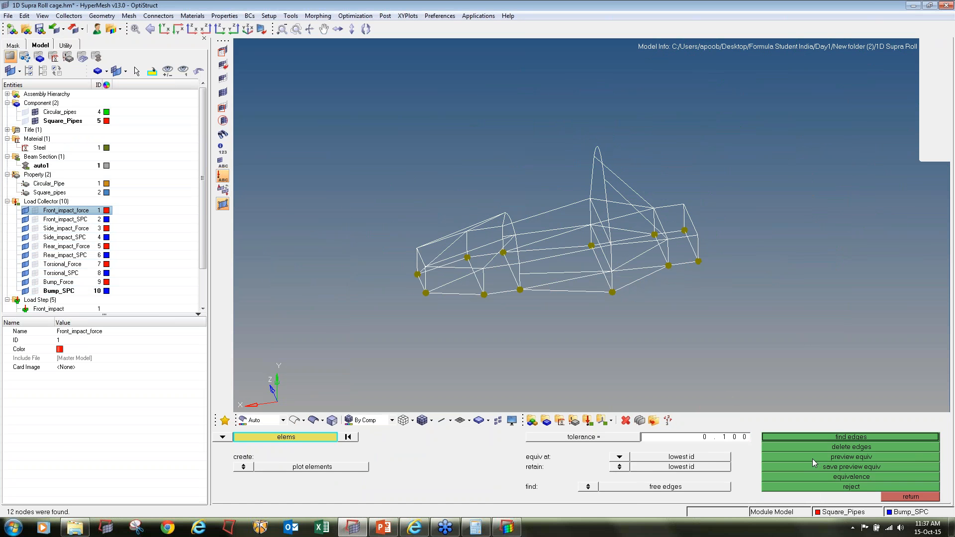
Equivalence the previewed duplicate nodes on the roll cage and save the model
{"action": "left_click", "coordinate": [816, 474]}
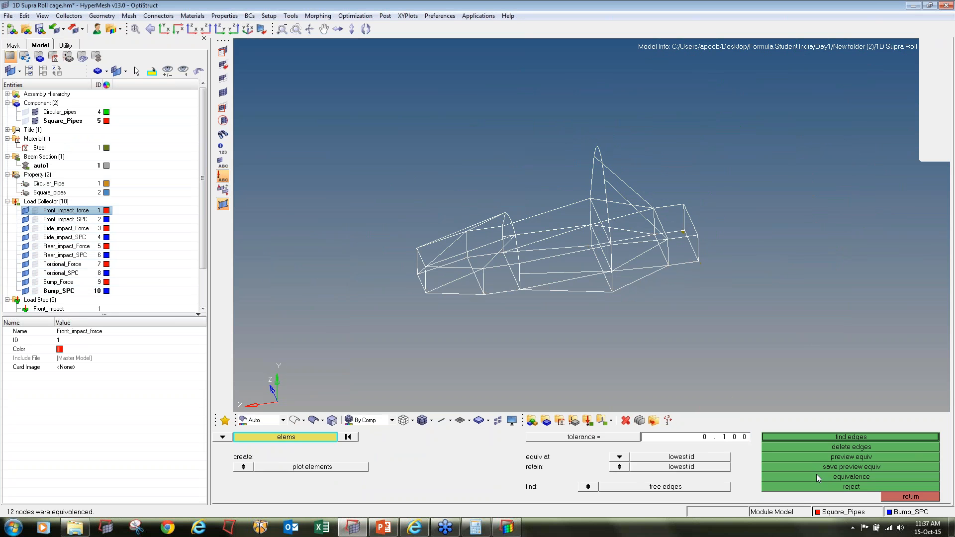
{"action": "left_click_drag", "start_coordinate": [680, 333], "coordinate": [639, 276], "text": "ctrl"}
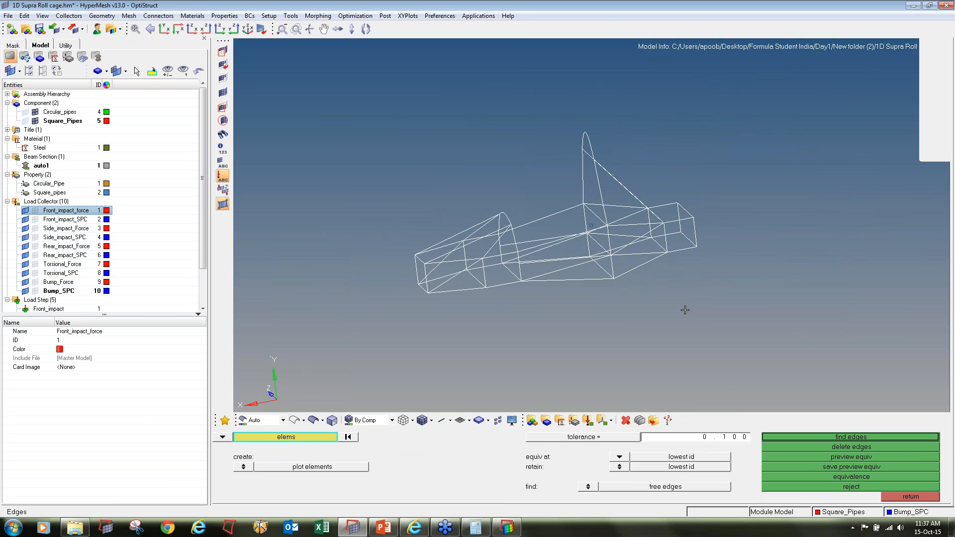
{"action": "left_click", "coordinate": [895, 497]}
{"action": "left_click", "coordinate": [40, 30]}
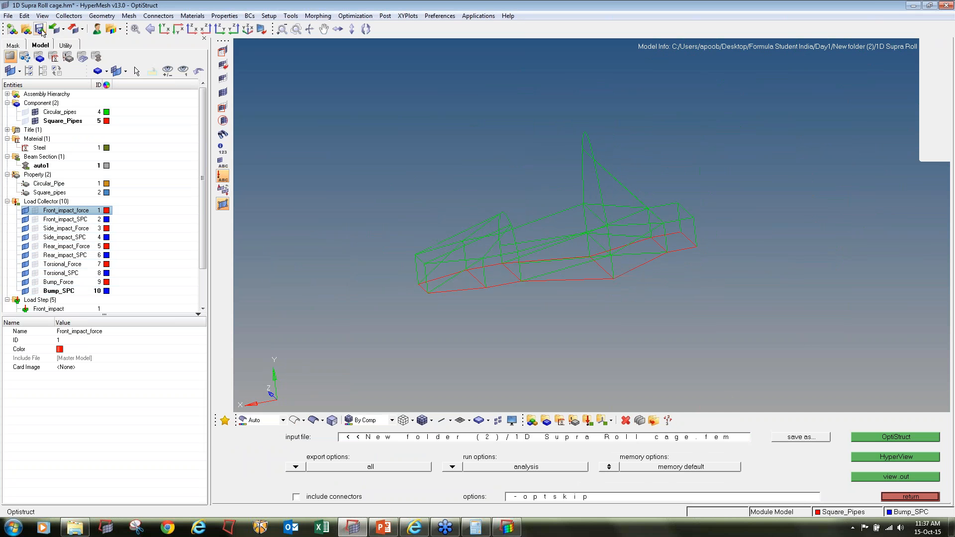
Rerun the OptiStruct analysis on the 1D Supra Roll cage.fem input file
{"action": "left_click", "coordinate": [910, 496]}
{"action": "left_click", "coordinate": [859, 497]}
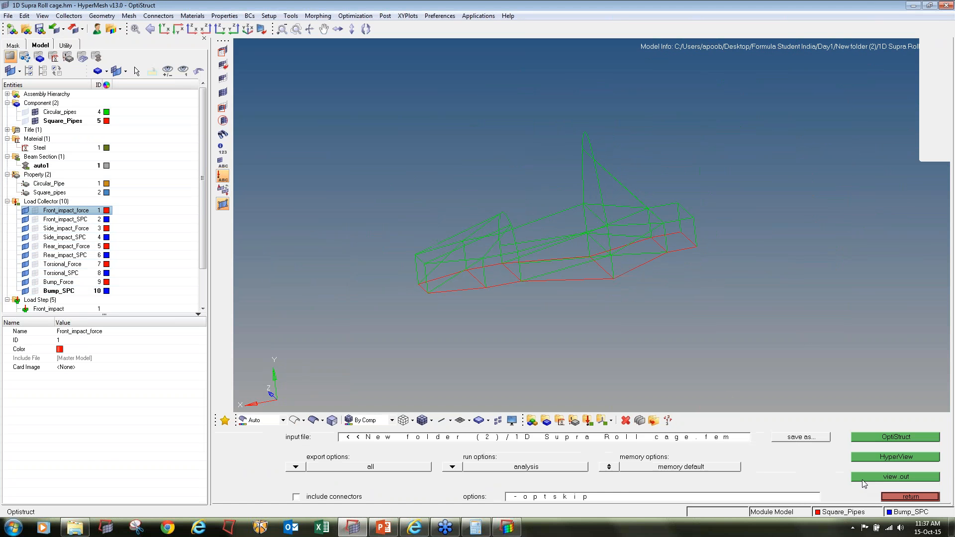
{"action": "left_click", "coordinate": [880, 438]}
{"action": "left_click", "coordinate": [579, 478]}
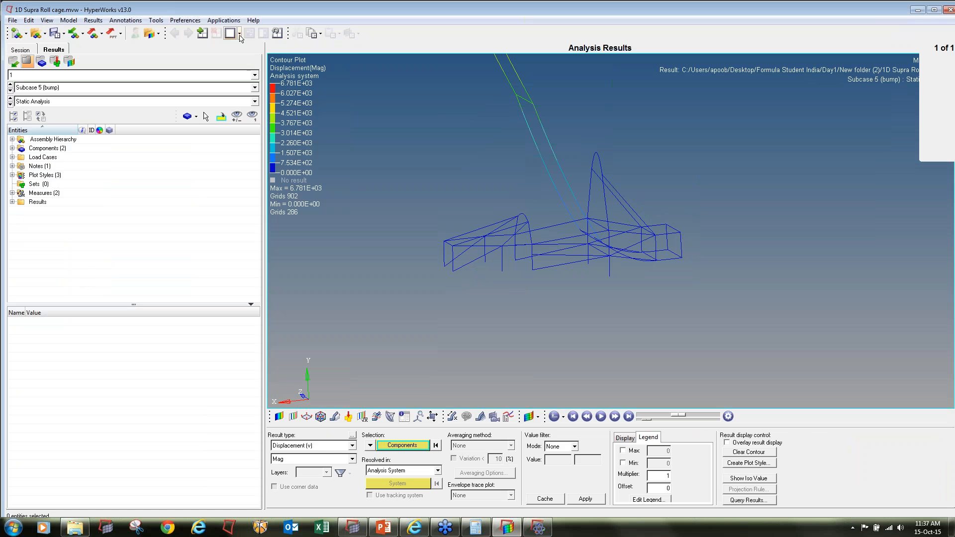
Split the HyperView page into two side-by-side windows and start loading a model and results into the empty one
{"action": "left_click", "coordinate": [240, 33]}
{"action": "left_click", "coordinate": [283, 32]}
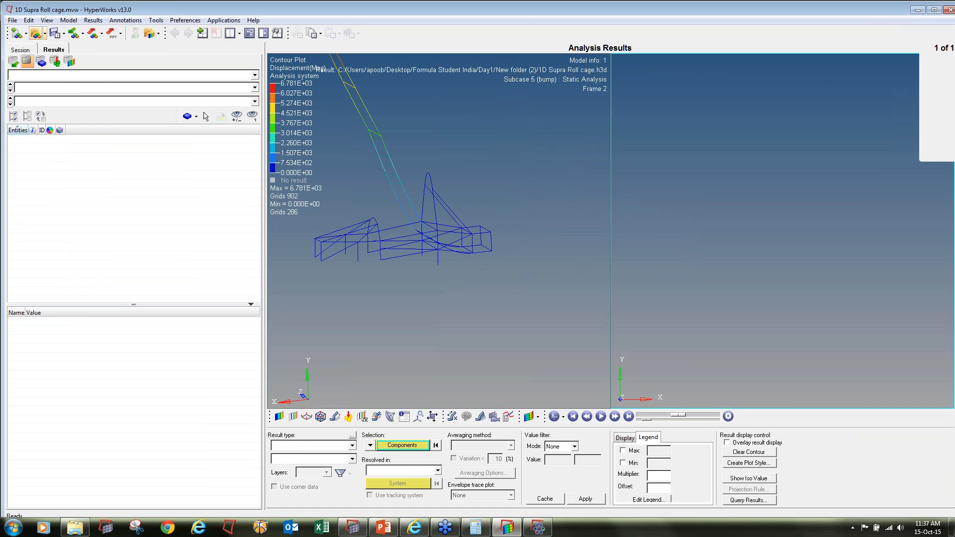
{"action": "left_click", "coordinate": [35, 34]}
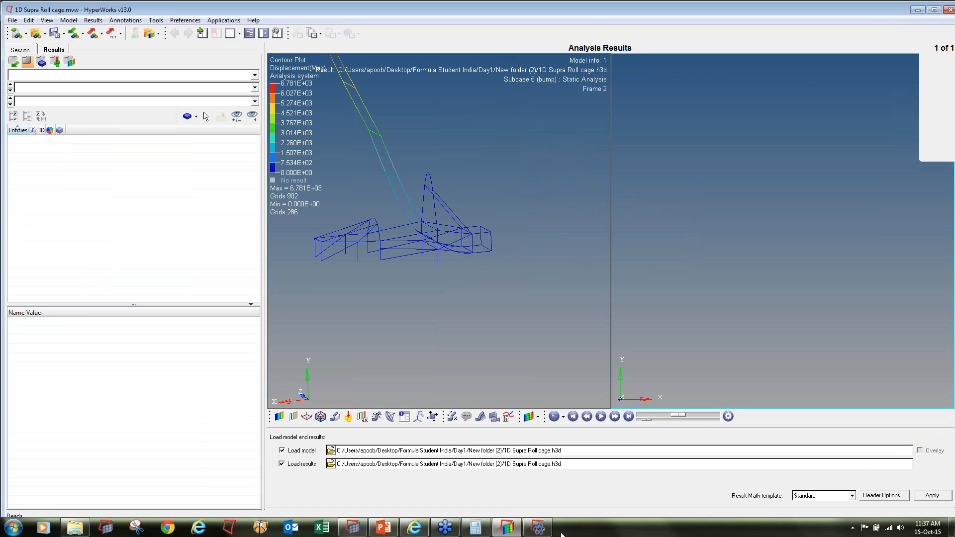
Close the solver window of the completed roll cage run and return to HyperView
{"action": "left_click", "coordinate": [537, 527]}
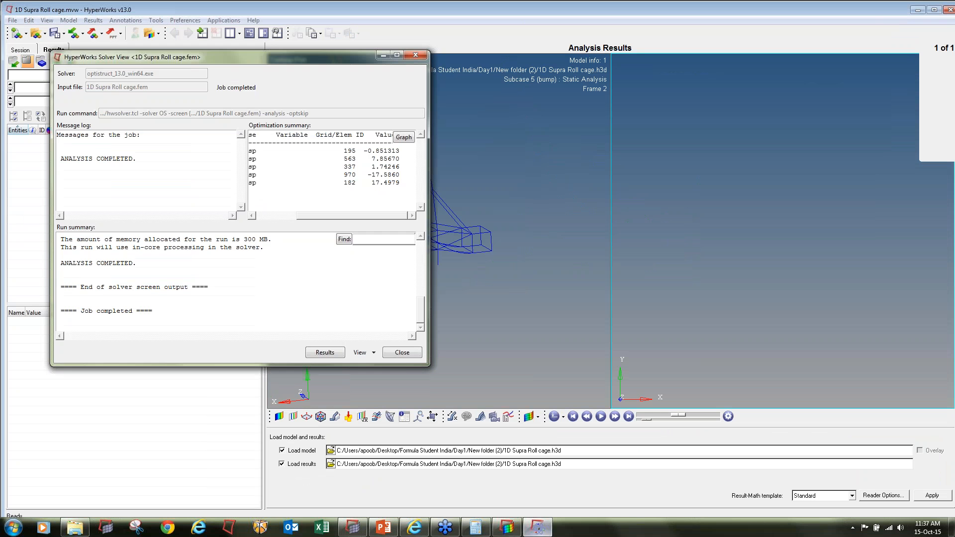
{"action": "left_click", "coordinate": [401, 353]}
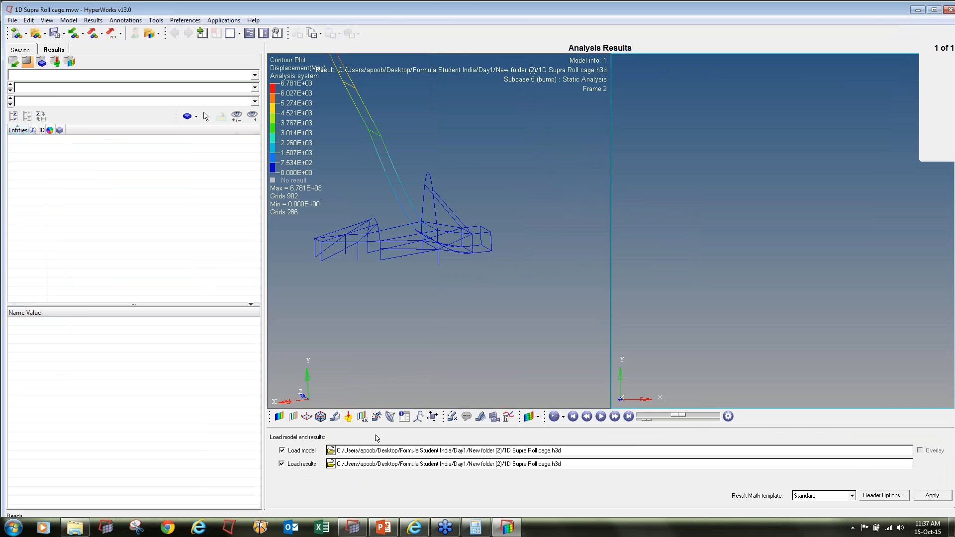
{"action": "left_click", "coordinate": [361, 527]}
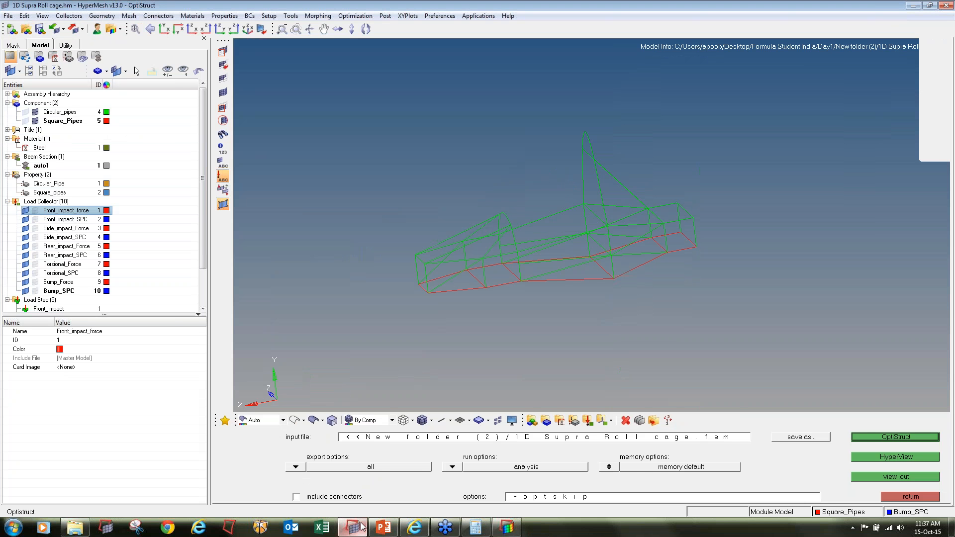
{"action": "left_click", "coordinate": [506, 527]}
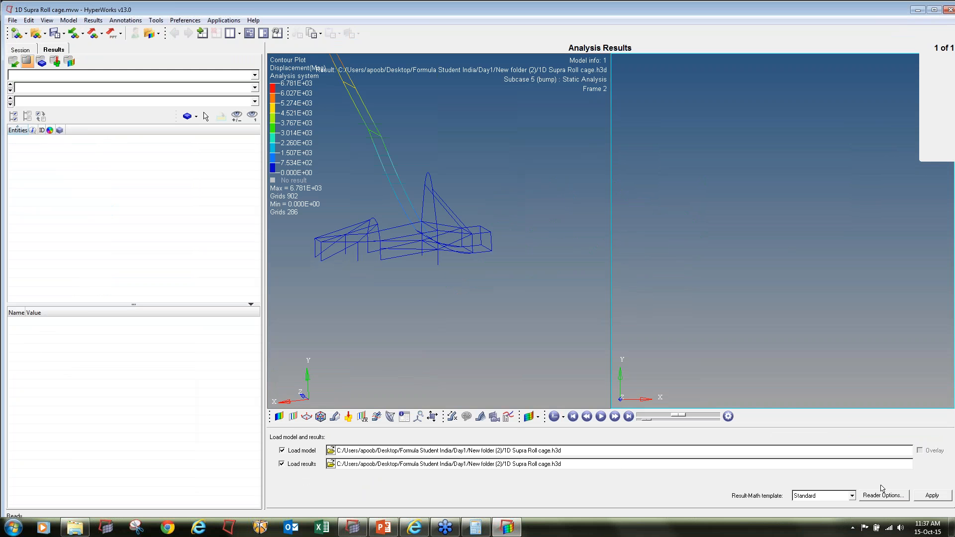
Load 1D Supra Roll cage.h3d into the second window, animate it and go through the subcases up to Rear_impact
{"action": "left_click", "coordinate": [929, 496]}
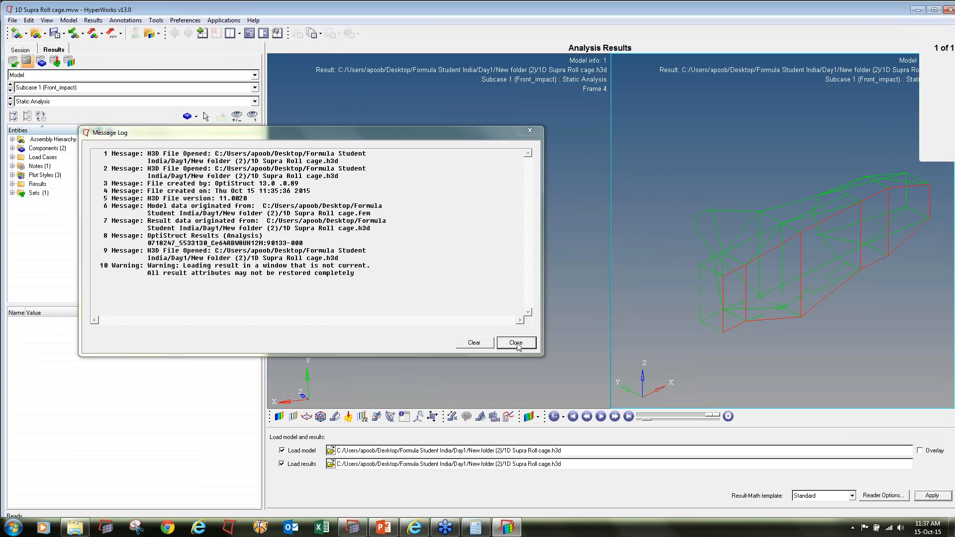
{"action": "left_click", "coordinate": [516, 343]}
{"action": "left_click_drag", "start_coordinate": [815, 213], "coordinate": [764, 241], "text": "ctrl"}
{"action": "left_click", "coordinate": [600, 417]}
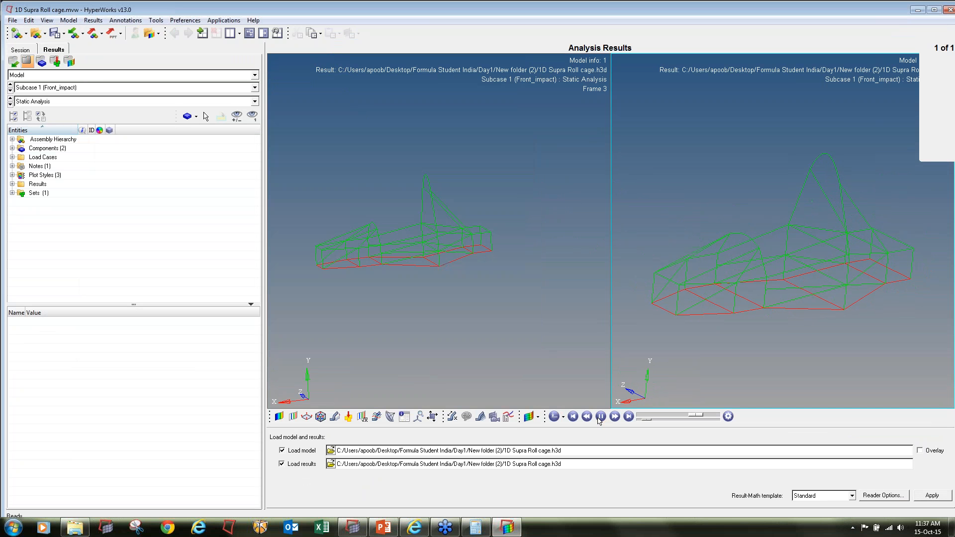
{"action": "left_click", "coordinate": [10, 91]}
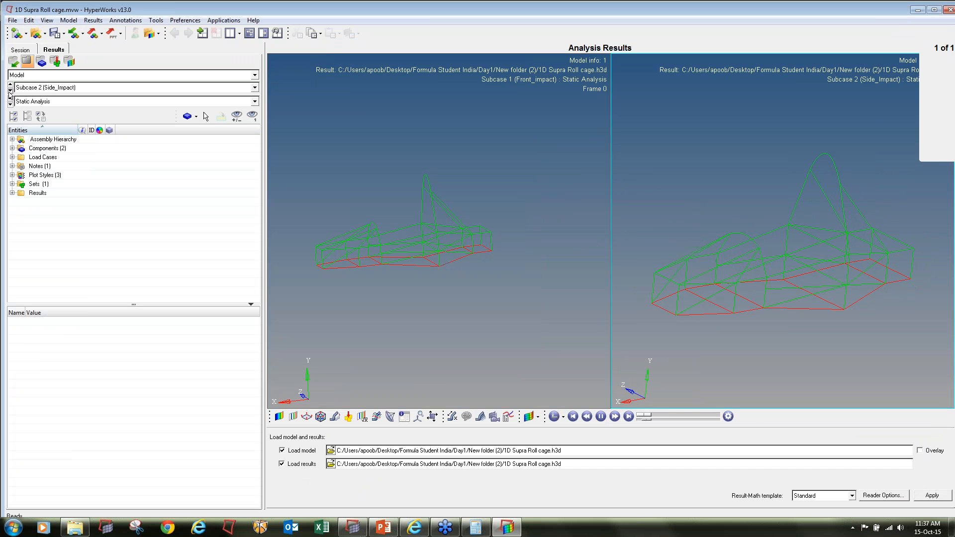
{"action": "left_click", "coordinate": [9, 92]}
{"action": "left_click", "coordinate": [460, 129]}
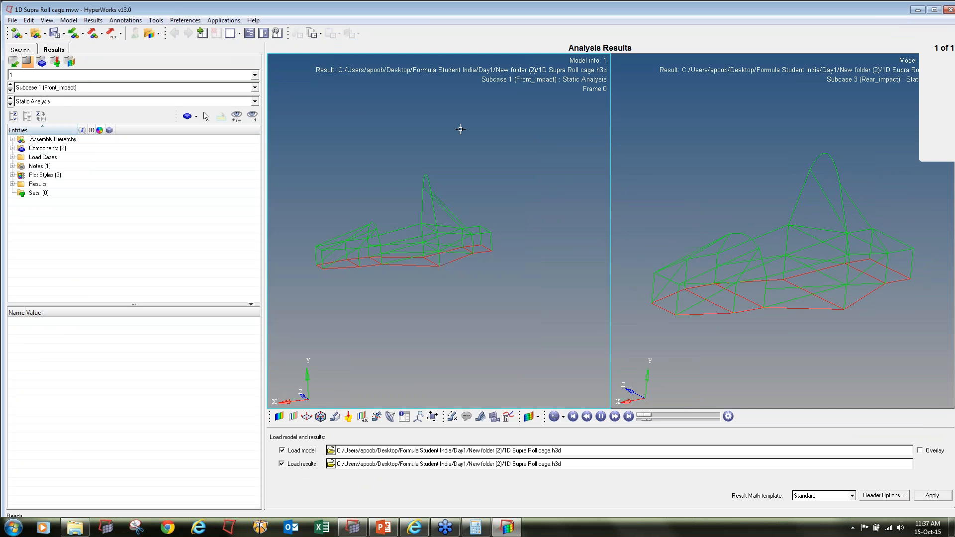
{"action": "left_click", "coordinate": [717, 151]}
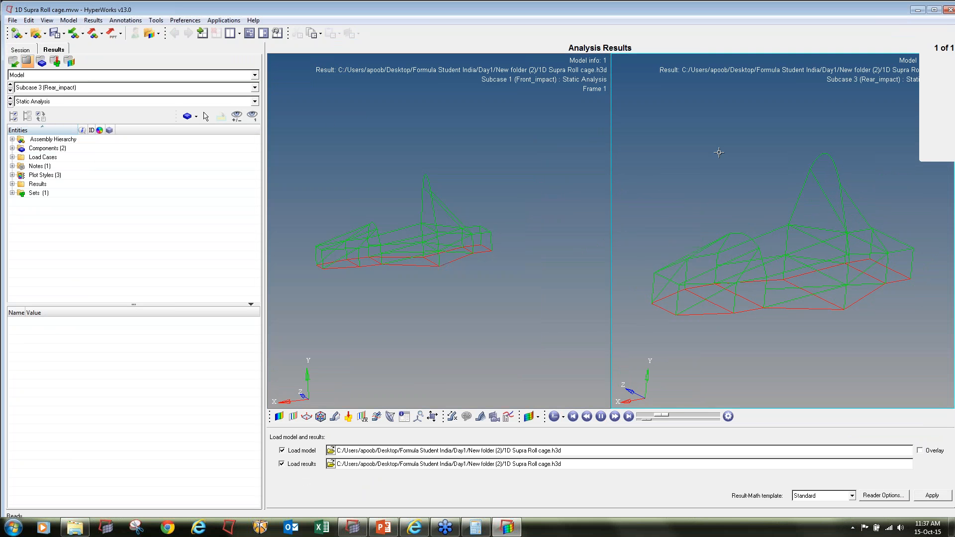
Start a new HyperView session without saving the old one, reopen the roll cage results and maximize the window
{"action": "left_click", "coordinate": [22, 37]}
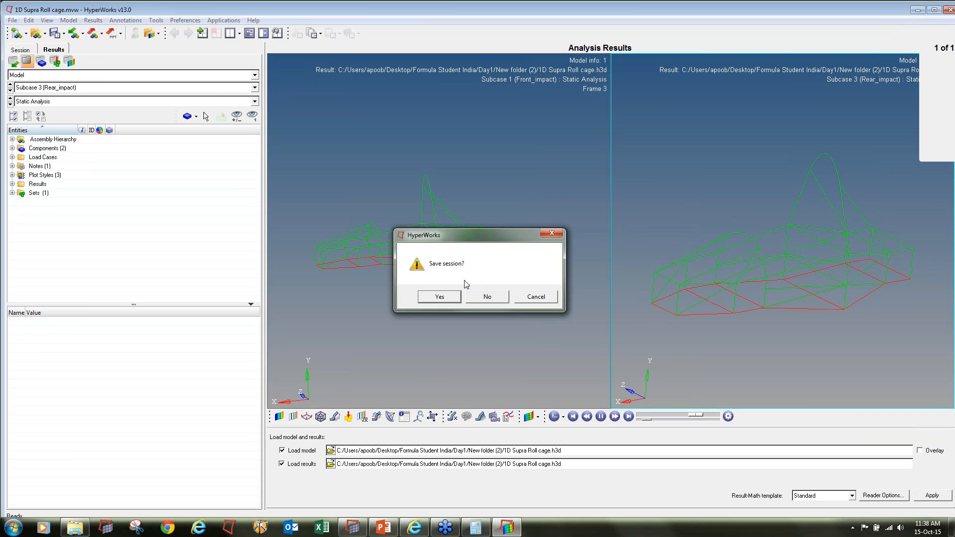
{"action": "left_click", "coordinate": [486, 297]}
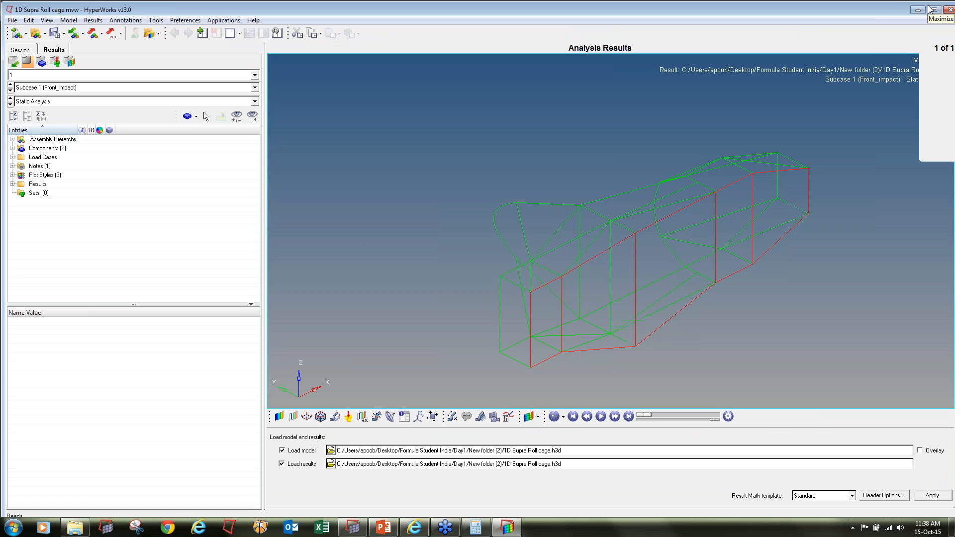
{"action": "left_click", "coordinate": [931, 9]}
{"action": "mouse_move", "coordinate": [547, 279]}
{"action": "left_mouse_down", "text": "ctrl"}
{"action": "mouse_move", "coordinate": [592, 264]}
{"action": "mouse_move", "coordinate": [624, 271]}
{"action": "mouse_move", "coordinate": [631, 285]}
{"action": "left_mouse_up", "text": "ctrl"}
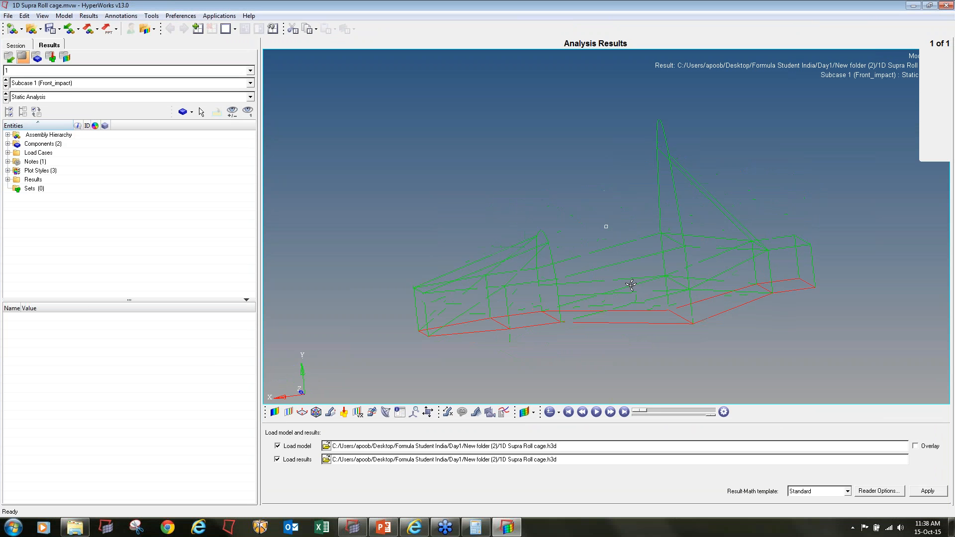
Contour the Front_impact displacement magnitude and label only its maximum with the Static MinMax Result measure
{"action": "left_click", "coordinate": [274, 412]}
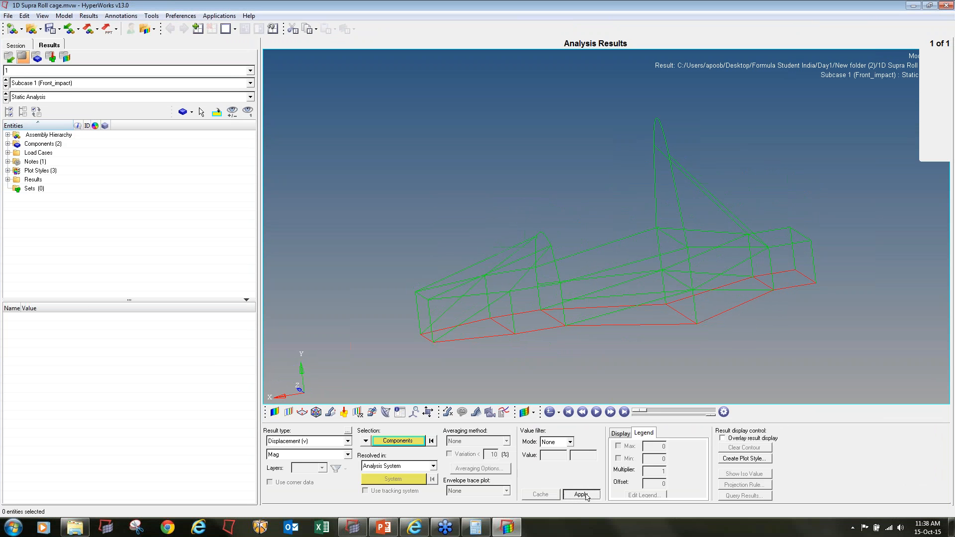
{"action": "left_click", "coordinate": [580, 494]}
{"action": "left_click", "coordinate": [447, 411]}
{"action": "left_click", "coordinate": [268, 446]}
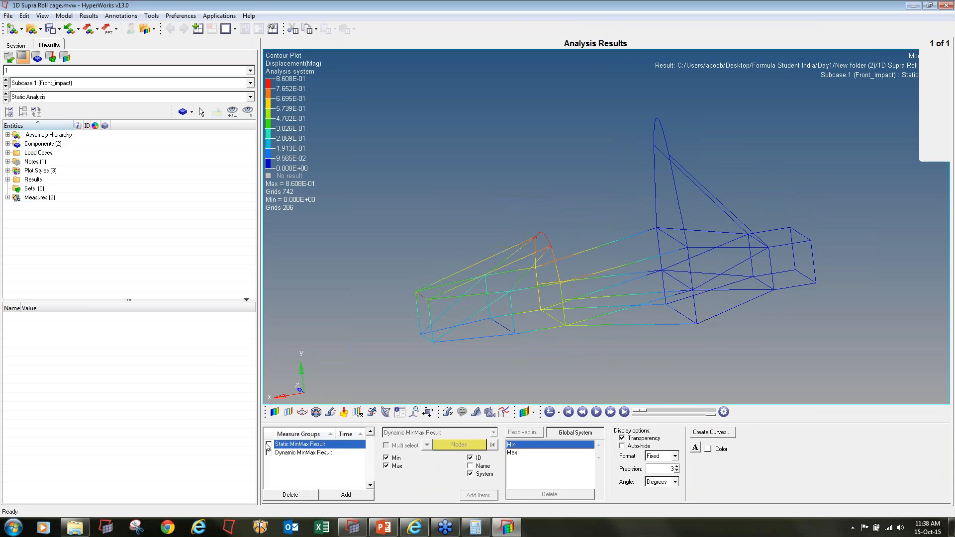
{"action": "left_click", "coordinate": [269, 444]}
{"action": "left_click", "coordinate": [387, 458]}
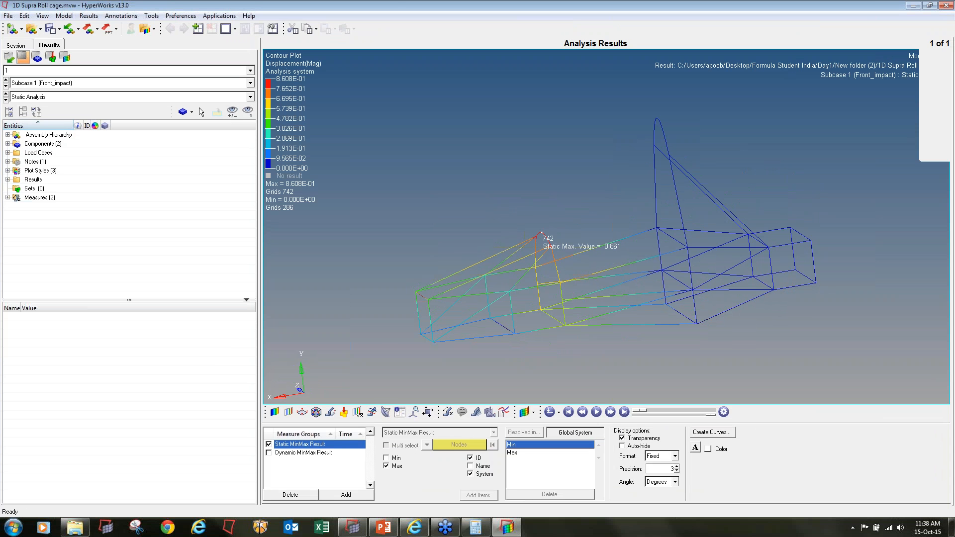
Go through the displacement contours of the Side_Impact, Rear_impact, Torsional and bump subcases and animate the bump case
{"action": "left_click_drag", "start_coordinate": [614, 211], "coordinate": [601, 235], "text": "ctrl"}
{"action": "right_click_drag", "start_coordinate": [601, 235], "coordinate": [581, 201], "text": "ctrl"}
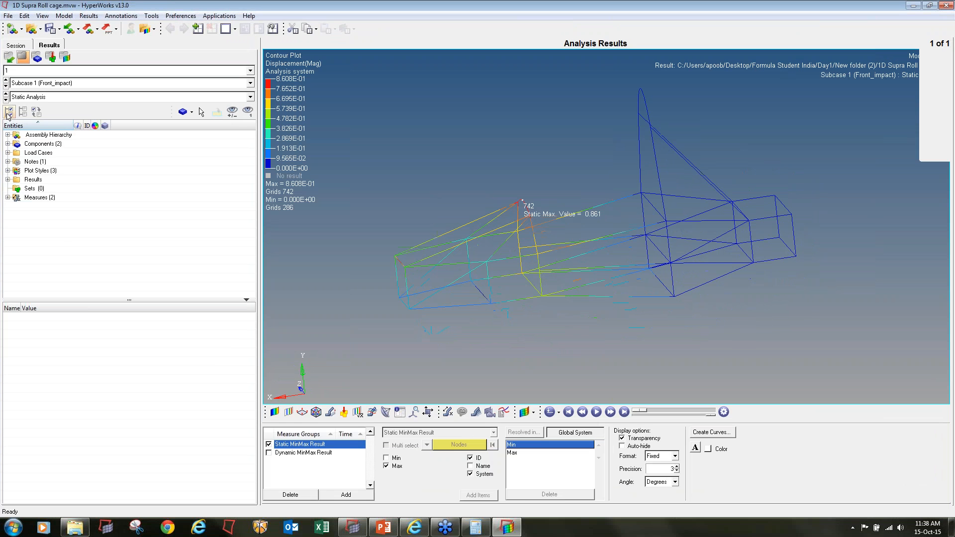
{"action": "left_click", "coordinate": [7, 86]}
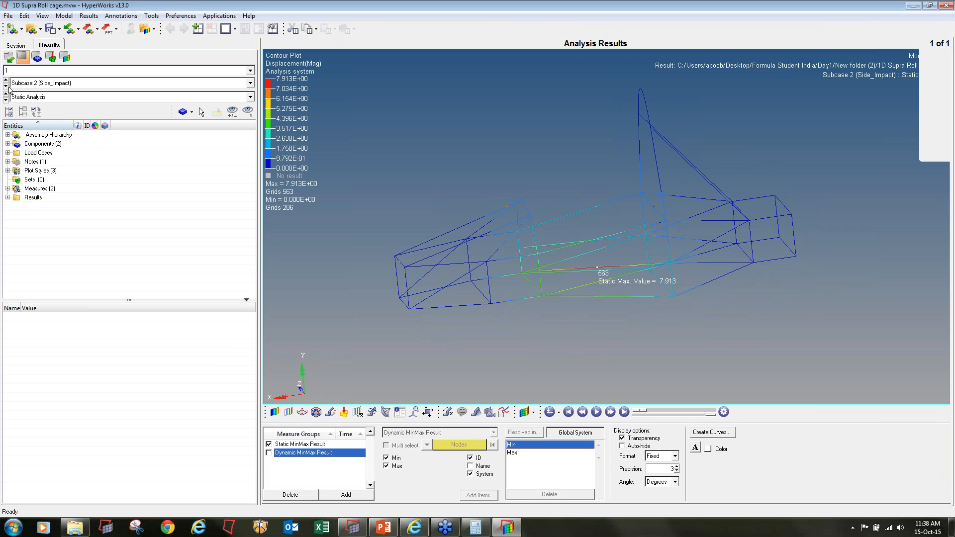
{"action": "left_click", "coordinate": [8, 86]}
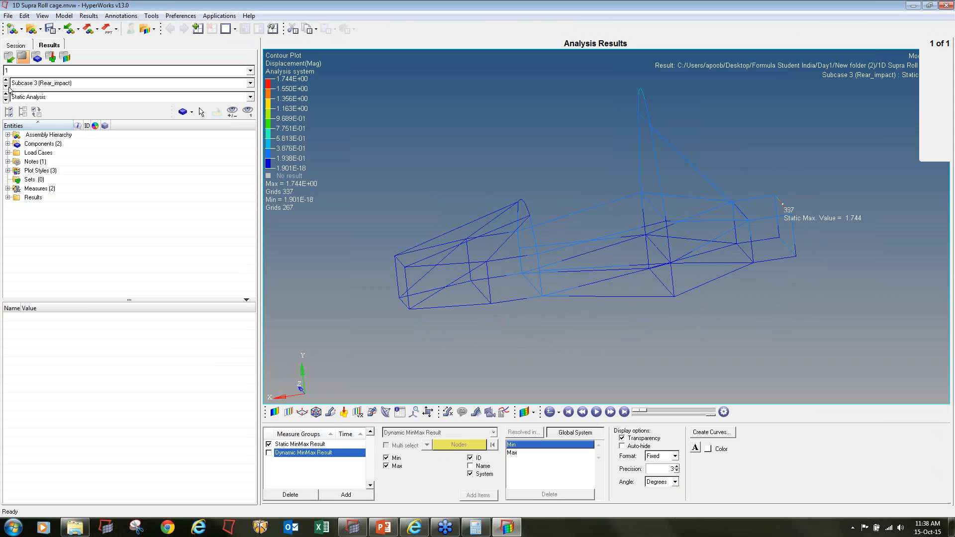
{"action": "left_click", "coordinate": [7, 86]}
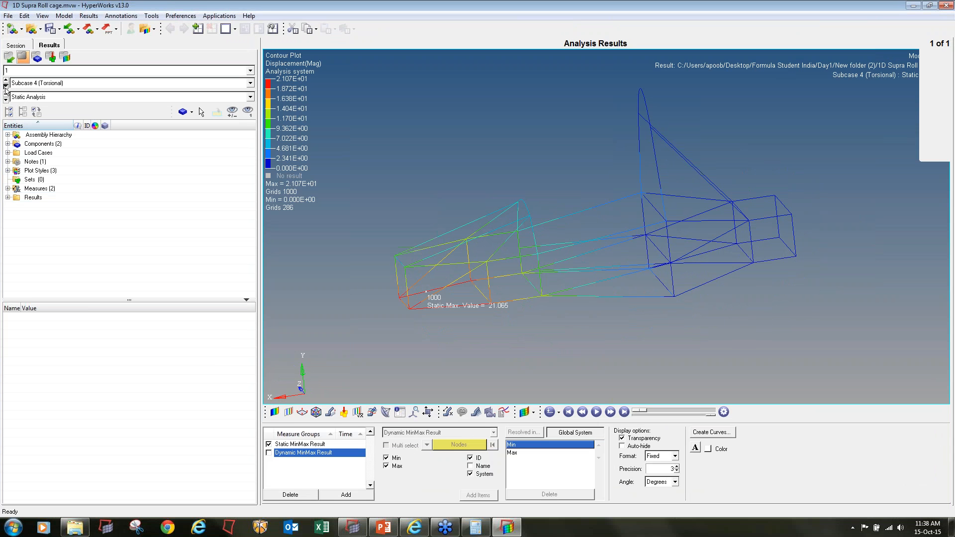
{"action": "left_click", "coordinate": [6, 87]}
{"action": "left_click", "coordinate": [595, 412]}
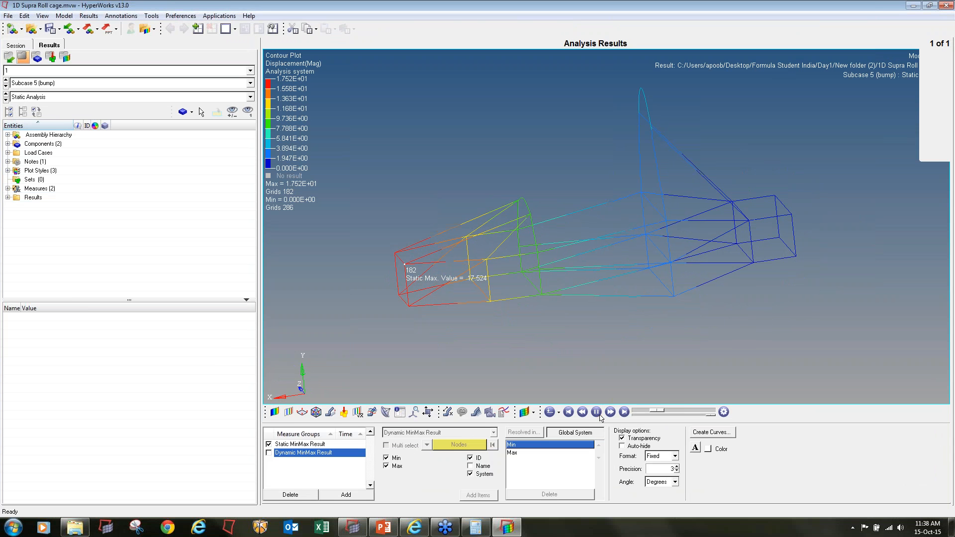
{"action": "left_click_drag", "start_coordinate": [591, 328], "coordinate": [588, 301], "text": "ctrl"}
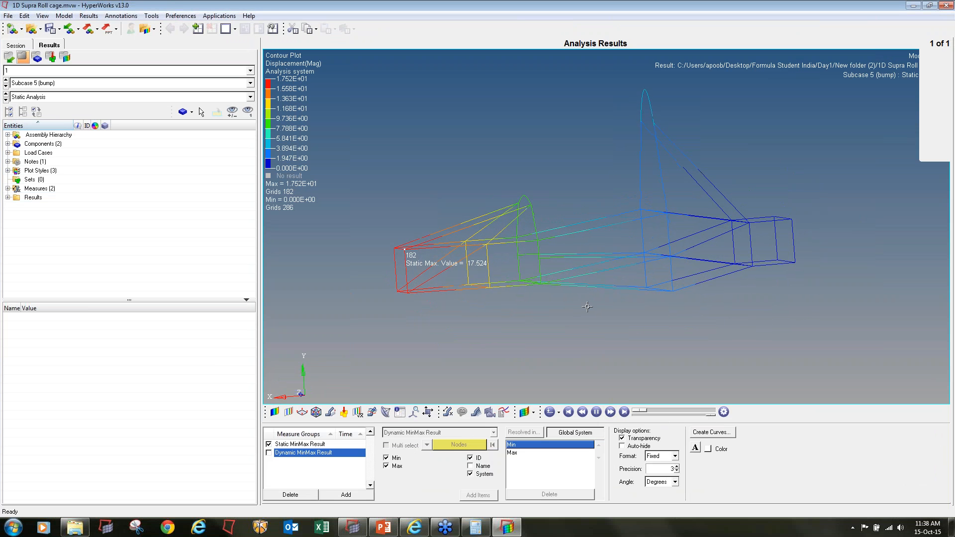
Contour the bump subcase by Element Stresses (1D), CBAR/CBEAM Axial Stress, with Simple averaging
{"action": "left_click", "coordinate": [274, 412]}
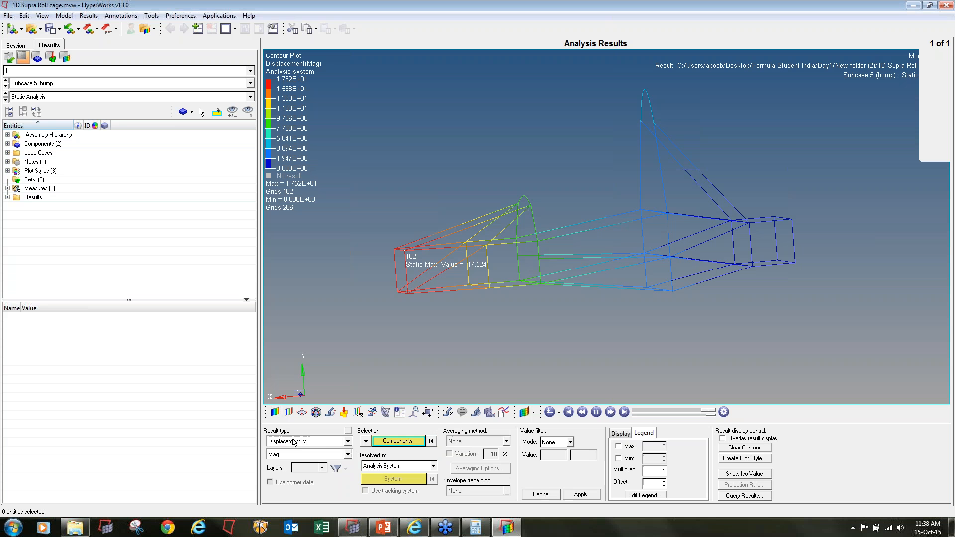
{"action": "left_click", "coordinate": [297, 442]}
{"action": "left_click", "coordinate": [298, 458]}
{"action": "left_click", "coordinate": [303, 455]}
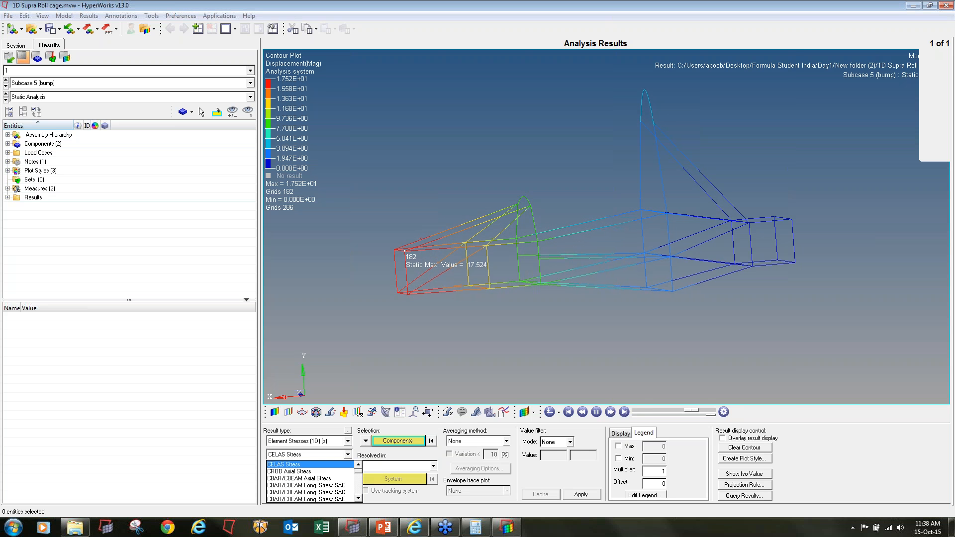
{"action": "left_click", "coordinate": [319, 479]}
{"action": "left_click", "coordinate": [506, 441]}
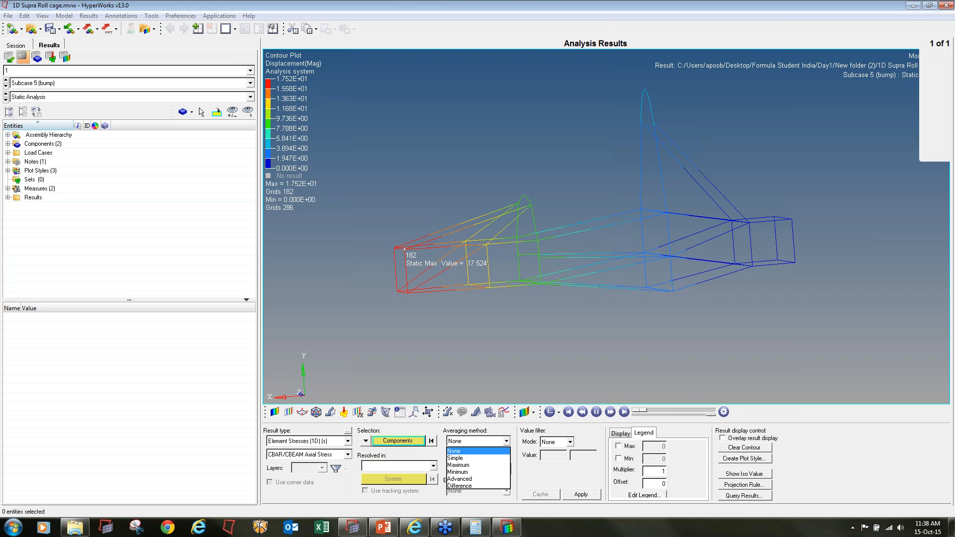
{"action": "left_click", "coordinate": [463, 459]}
{"action": "left_click", "coordinate": [591, 498]}
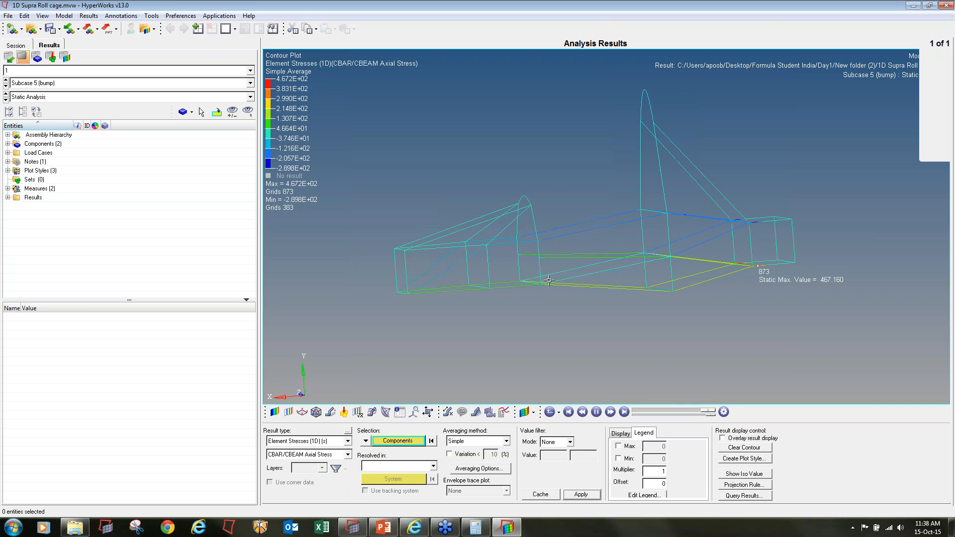
Go through the axial stress contours from Front_impact through Side_Impact, Rear_impact, Torsional and bump, returning to Front_impact
{"action": "left_click_drag", "start_coordinate": [746, 281], "coordinate": [777, 298], "text": "ctrl"}
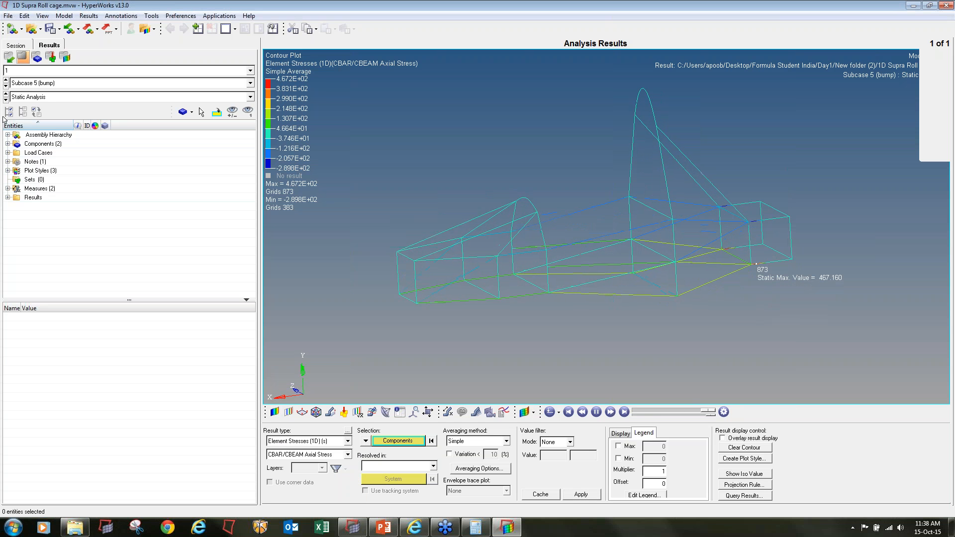
{"action": "left_click", "coordinate": [6, 86]}
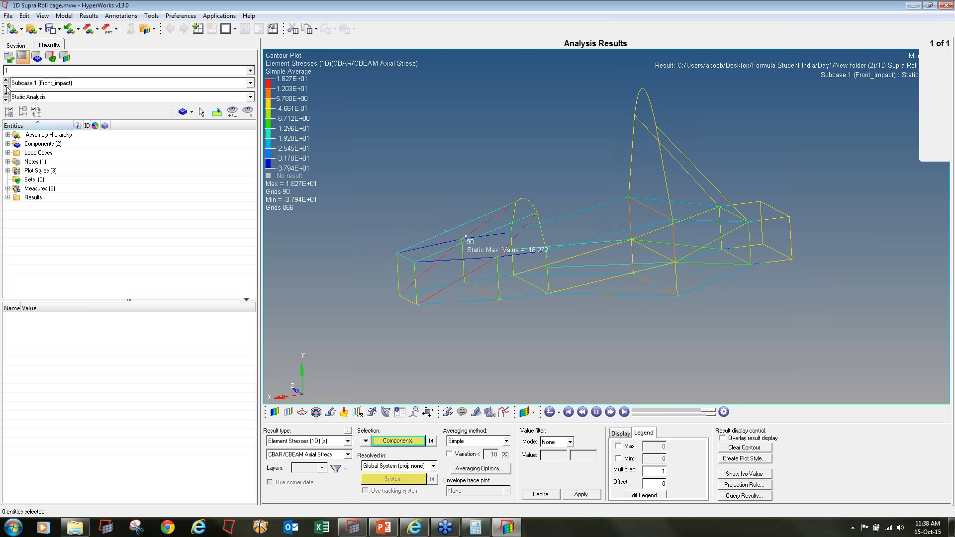
{"action": "left_click", "coordinate": [6, 86]}
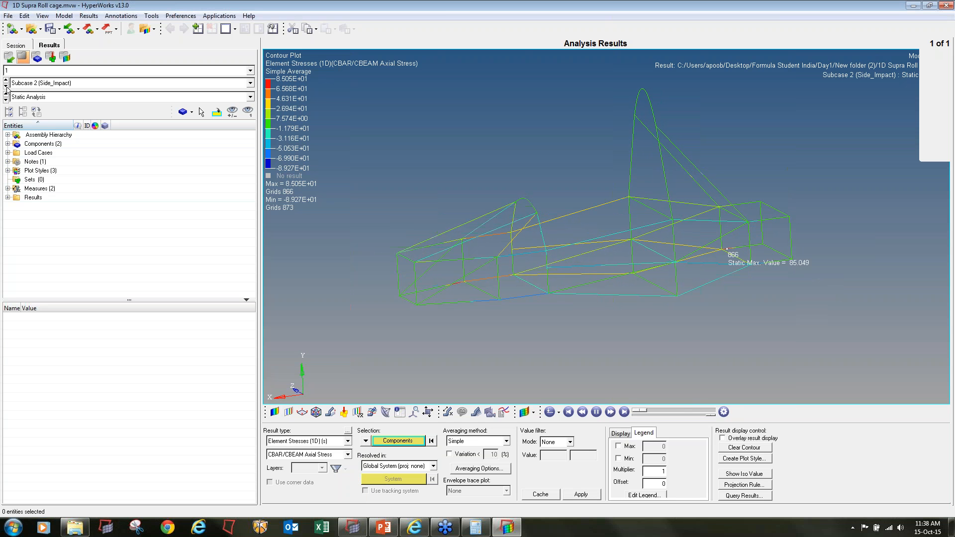
{"action": "left_click", "coordinate": [6, 86]}
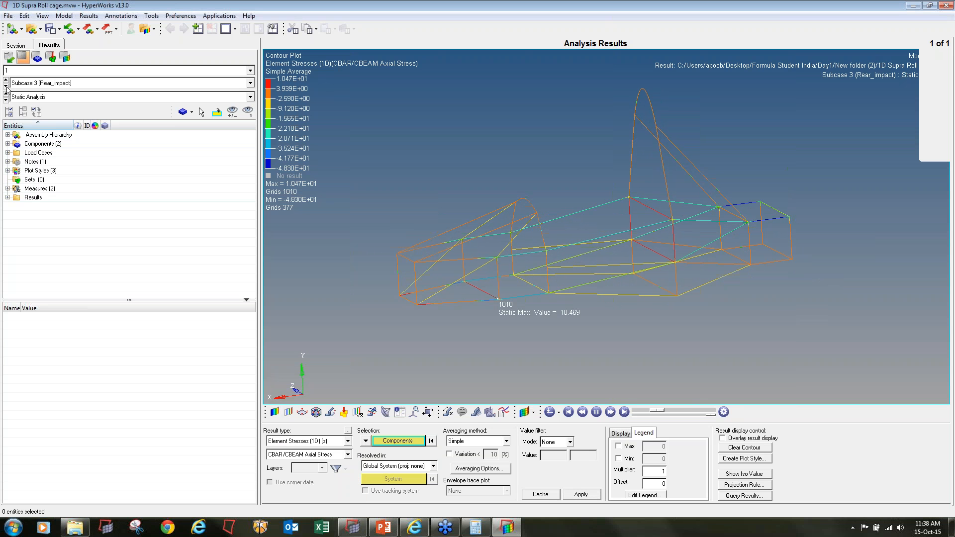
{"action": "left_click", "coordinate": [6, 86]}
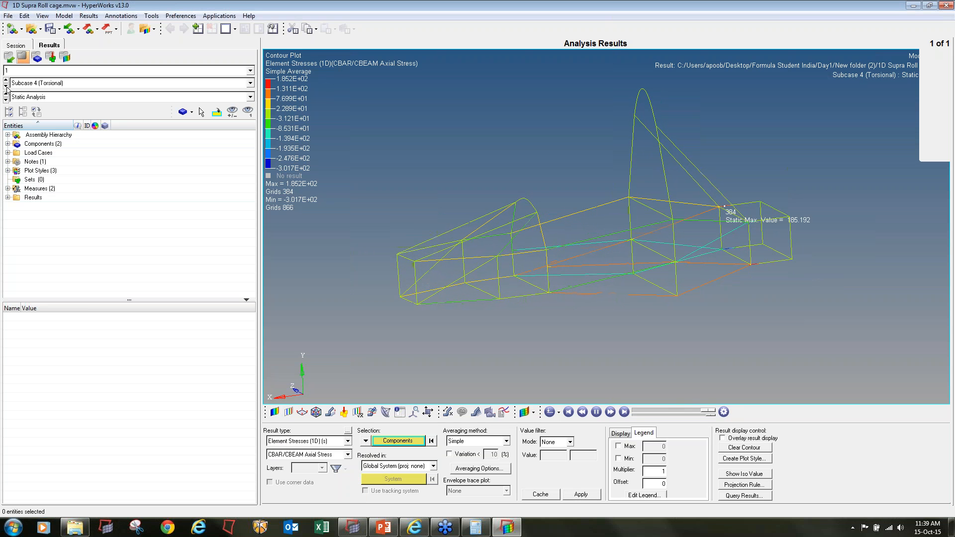
{"action": "left_click", "coordinate": [6, 86]}
{"action": "left_click", "coordinate": [6, 86]}
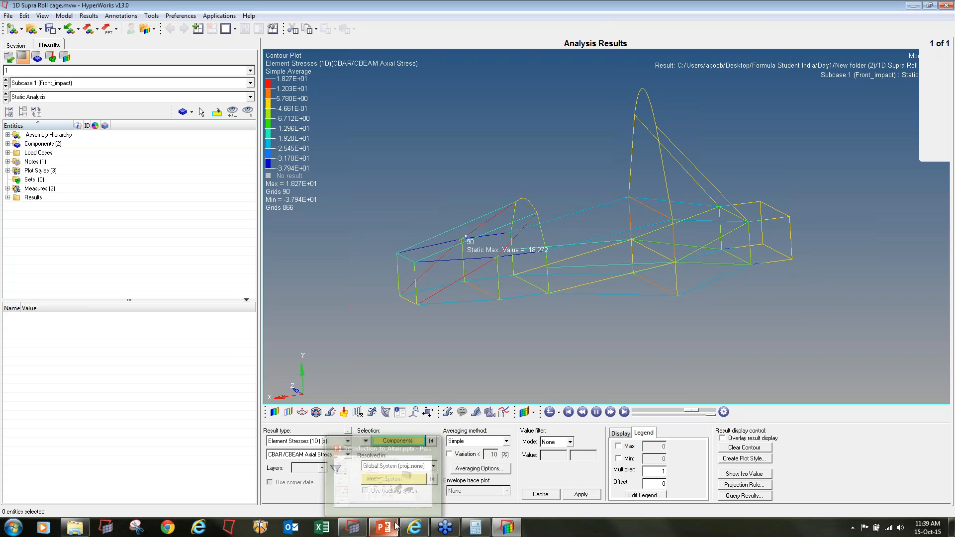
{"action": "left_click", "coordinate": [928, 55]}
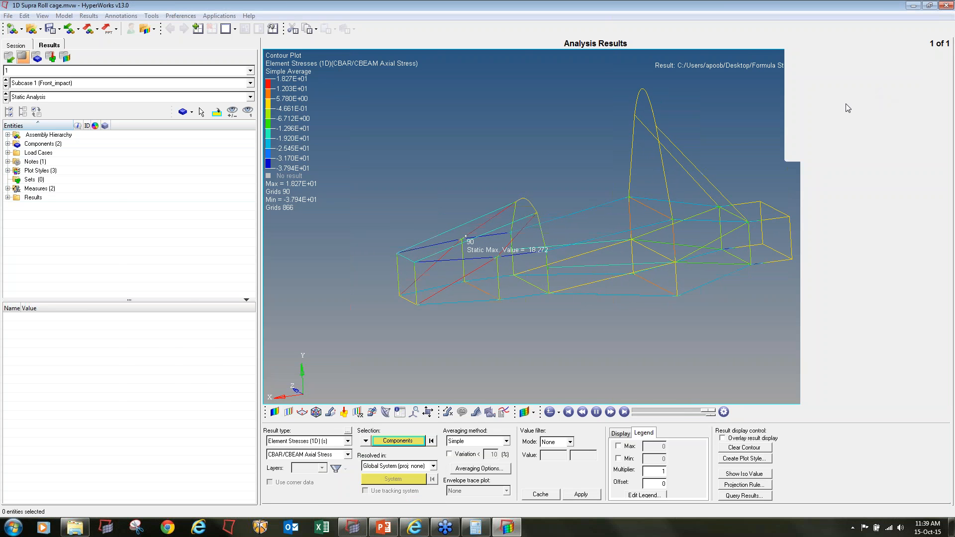